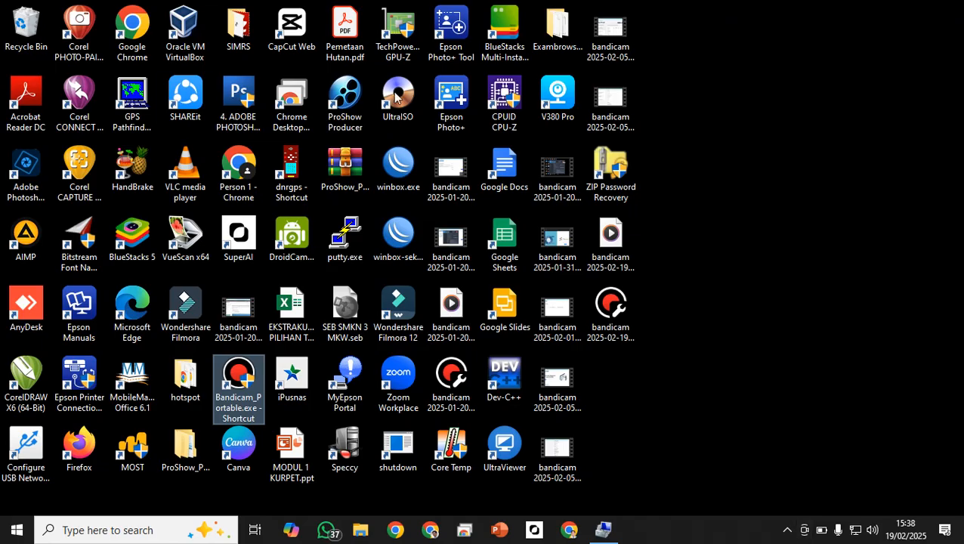
# - Open the workbook "Pengolahan data hasil Inventarisasi Tumbuhan - PRA UKK-1.xlsx" from the Documents folder
pyautogui.click(362, 531)
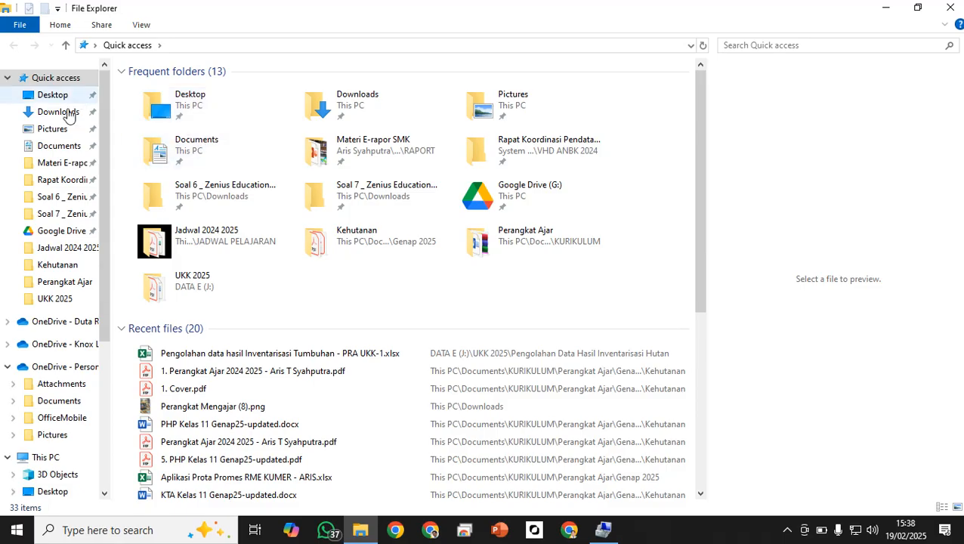
pyautogui.click(44, 146)
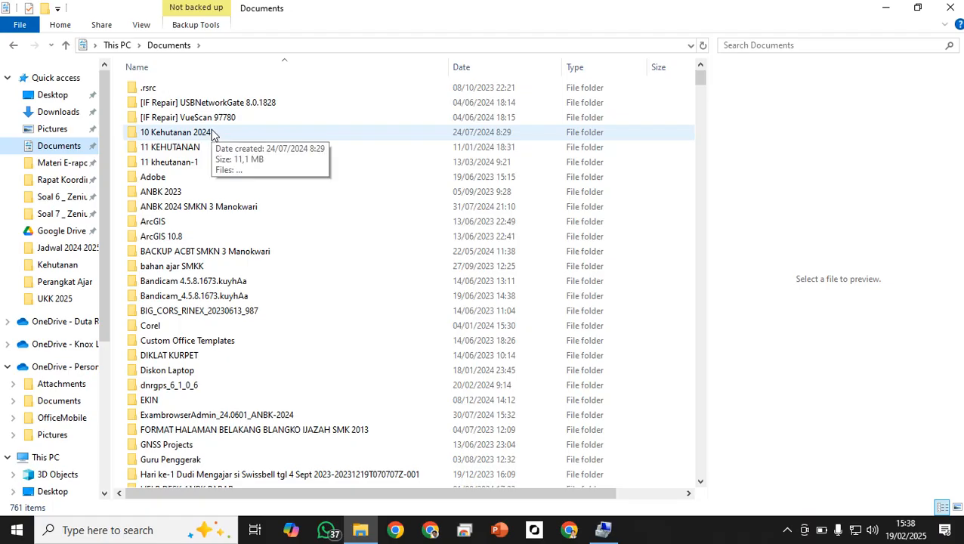
pyautogui.scroll(-20, 248, 183)
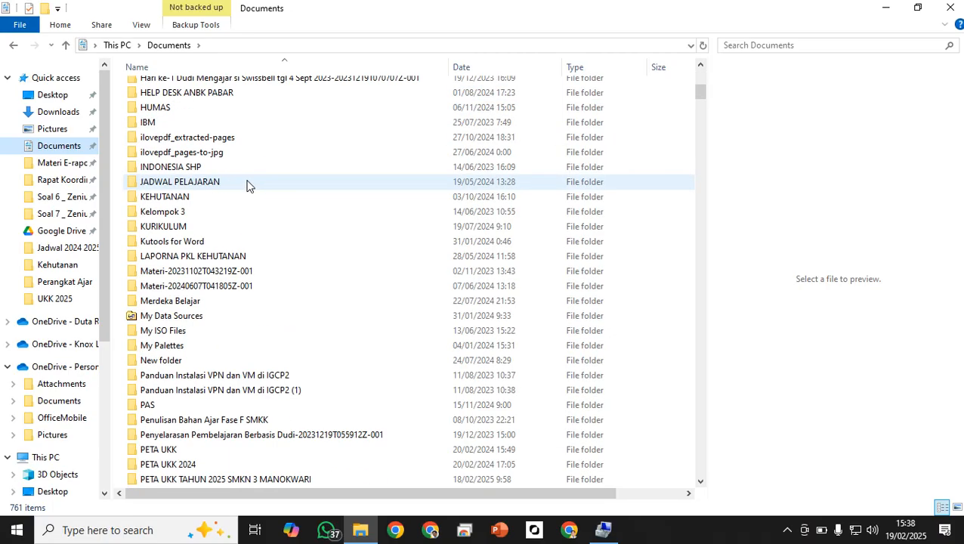
pyautogui.scroll(-20, 248, 183)
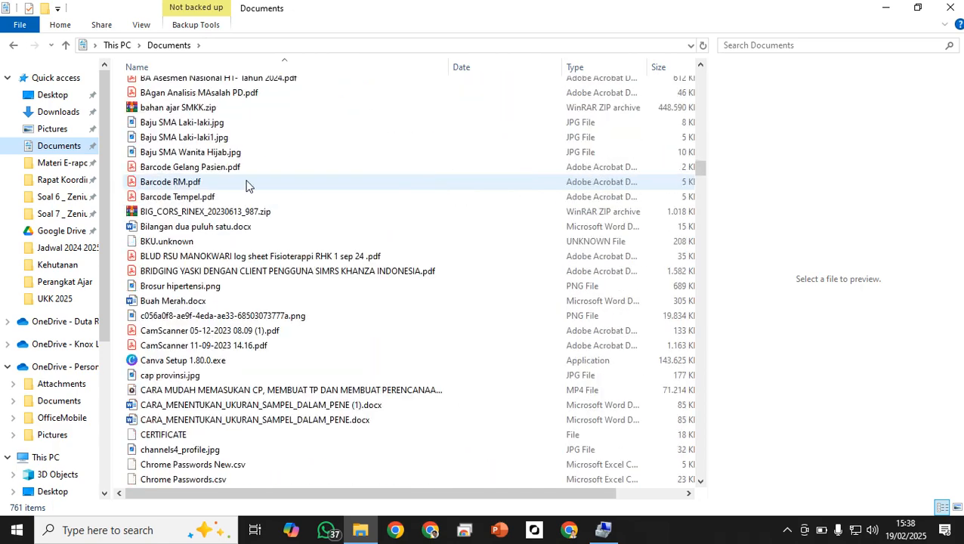
pyautogui.scroll(-20, 248, 184)
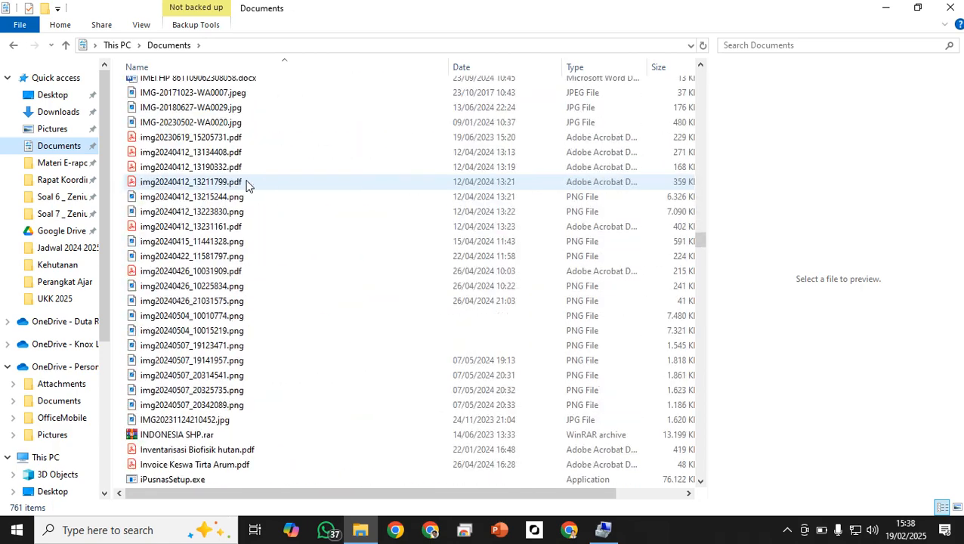
pyautogui.scroll(-20, 248, 184)
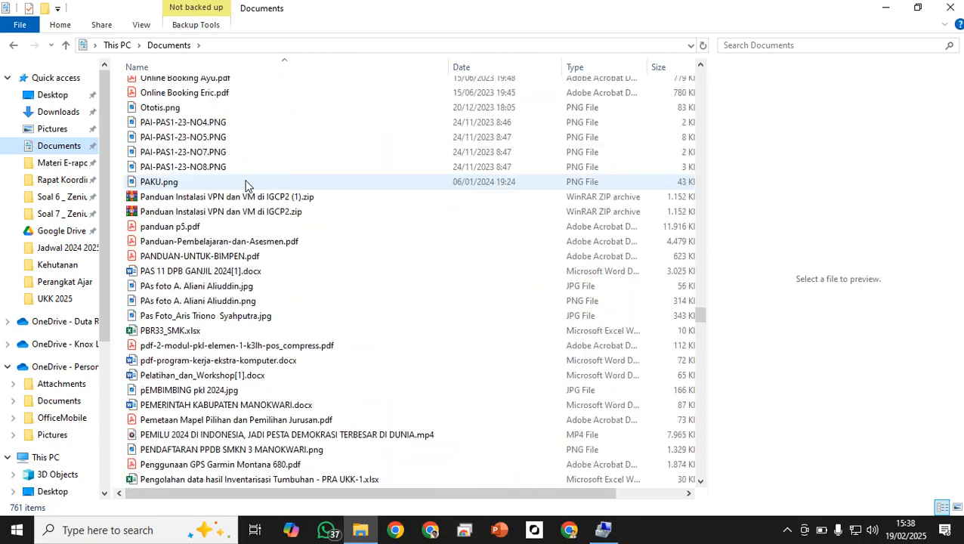
pyautogui.scroll(-20, 242, 189)
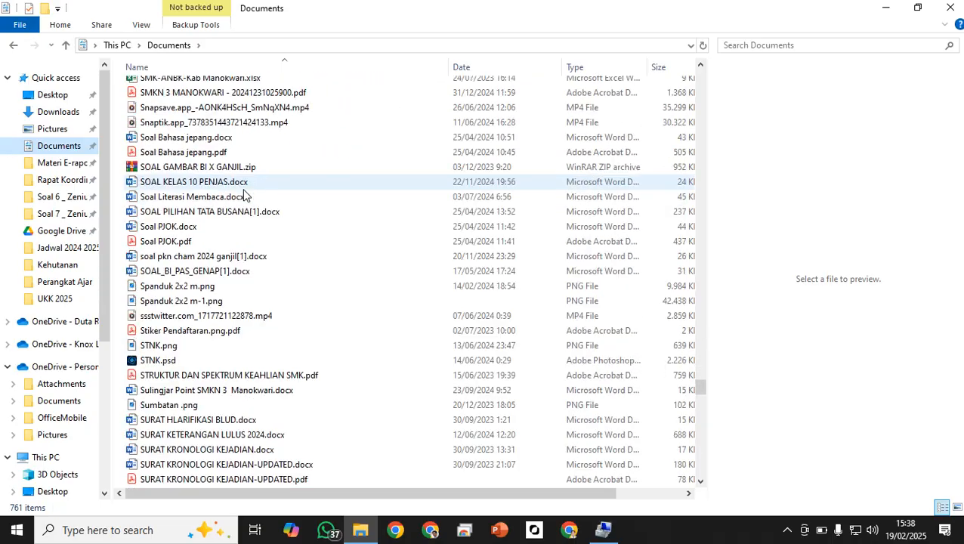
pyautogui.scroll(-14, 243, 193)
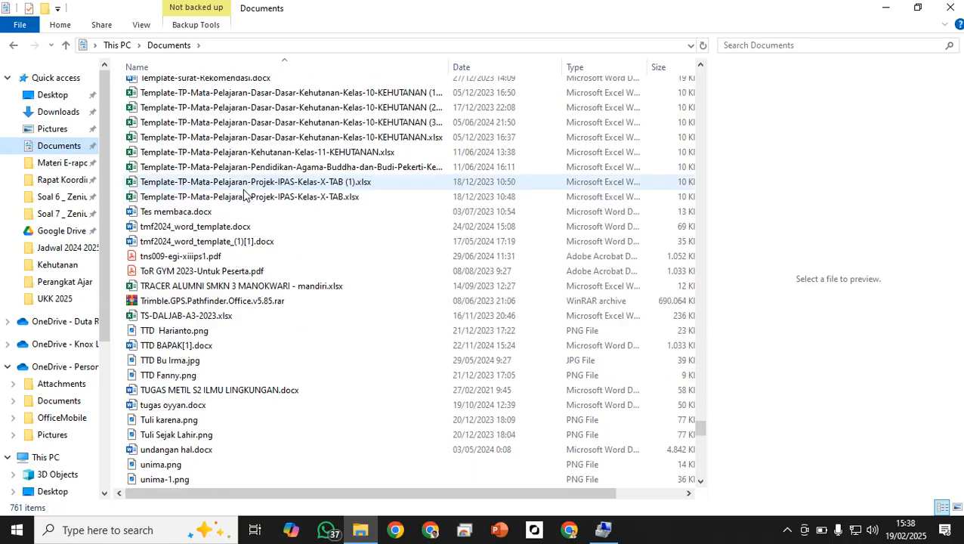
pyautogui.scroll(5, 243, 193)
pyautogui.scroll(20, 242, 194)
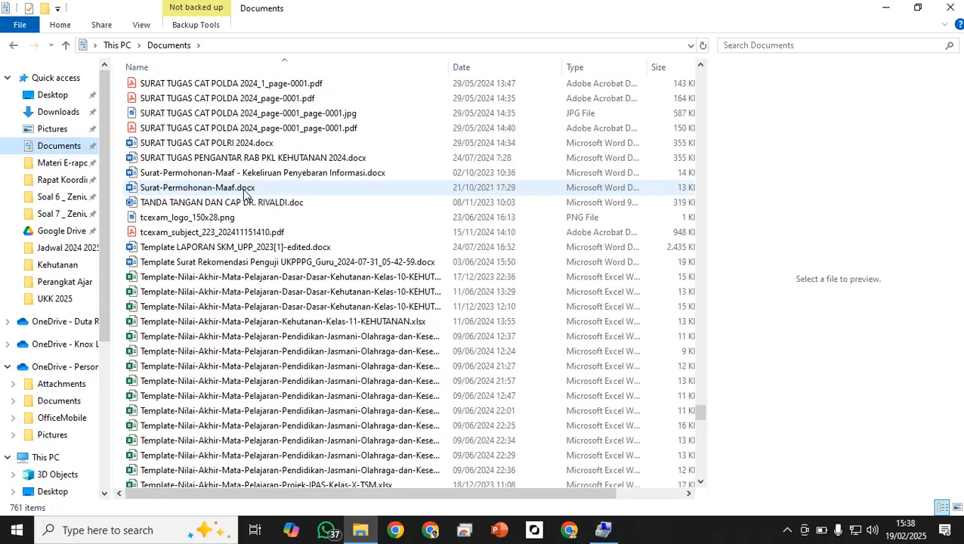
pyautogui.scroll(20, 243, 195)
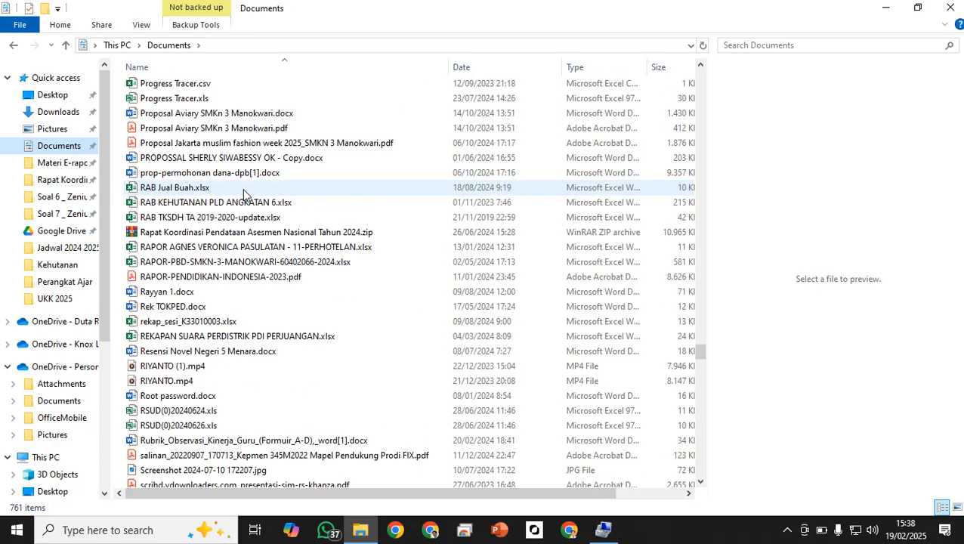
pyautogui.scroll(3, 243, 193)
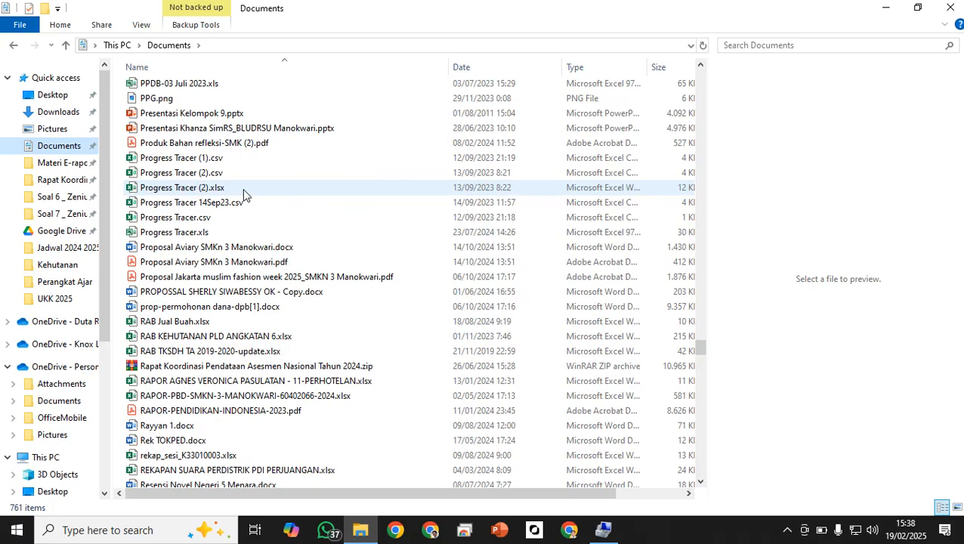
pyautogui.scroll(2, 243, 194)
pyautogui.scroll(-2, 243, 195)
pyautogui.scroll(4, 244, 195)
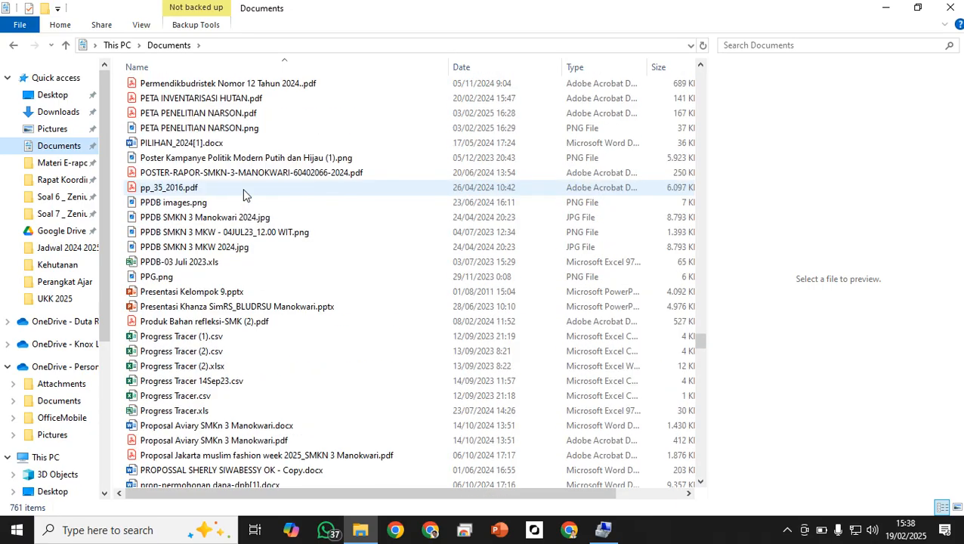
pyautogui.scroll(4, 243, 195)
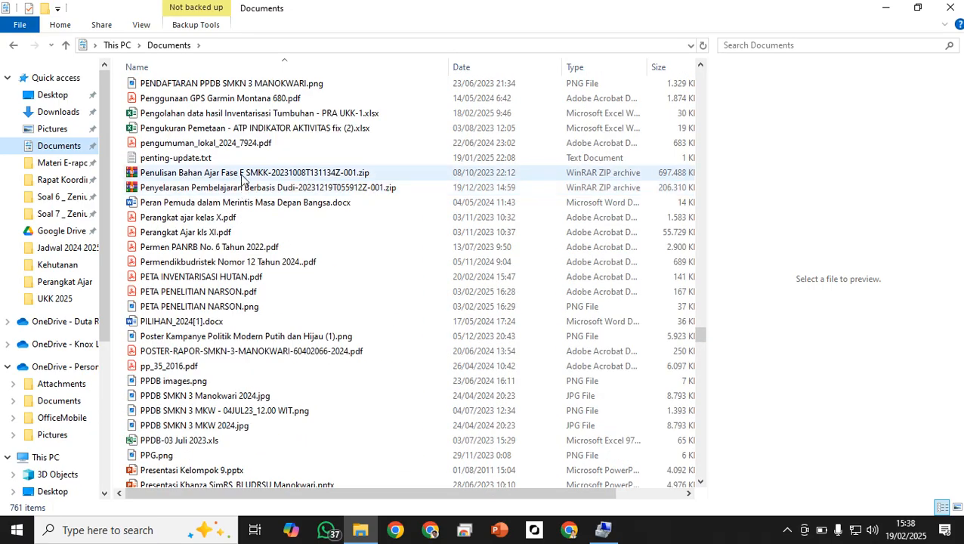
pyautogui.click(240, 113)
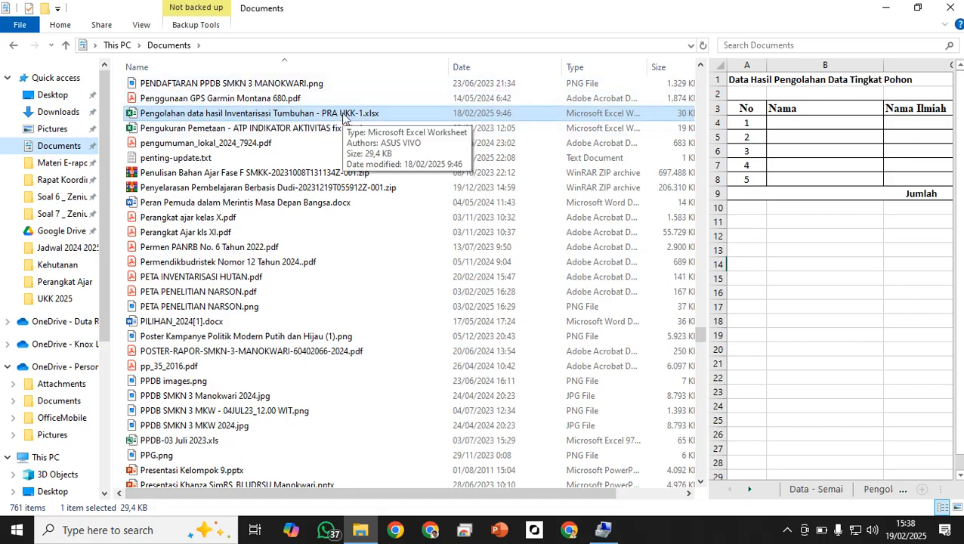
pyautogui.click(400, 119)
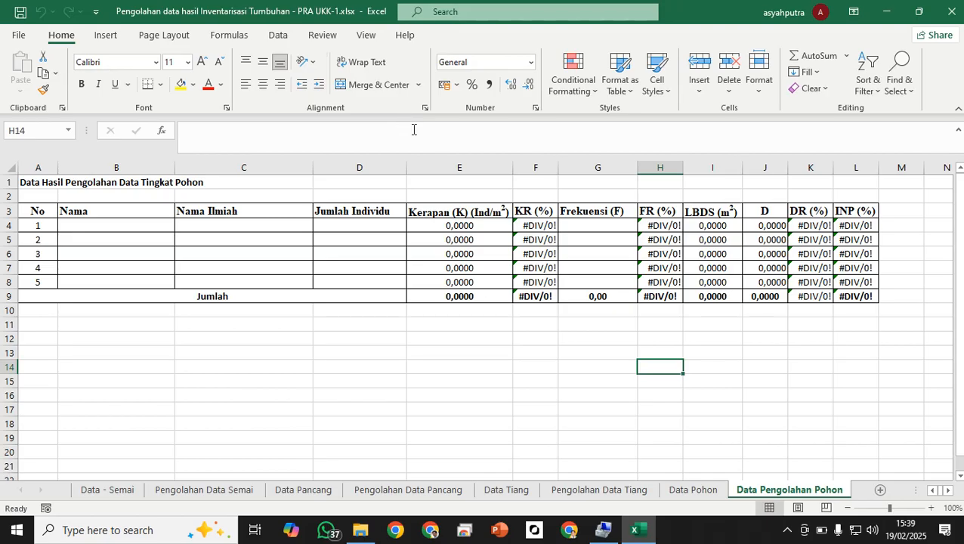
# - Save a copy of the workbook in Documents, replacing the 1 at the end of the file name with the person's first name
pyautogui.click(347, 341)
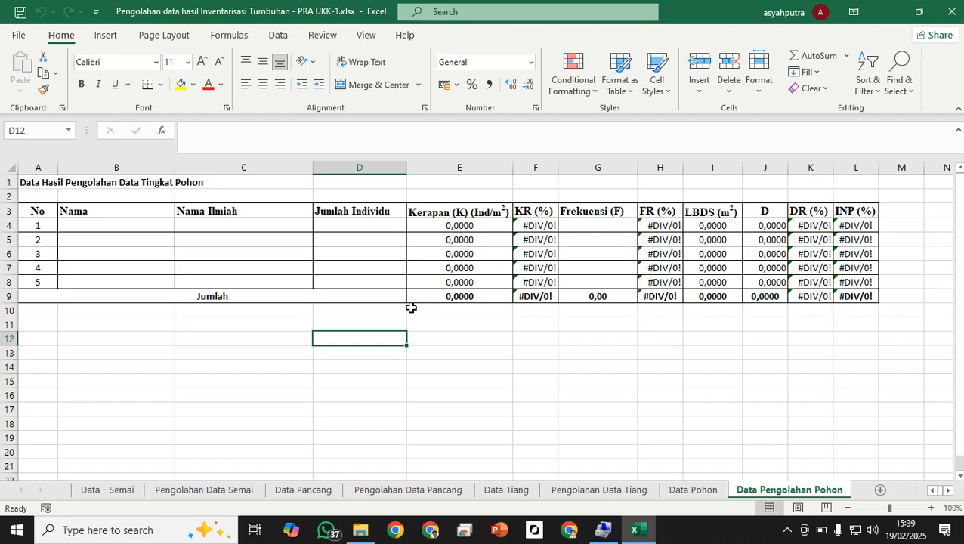
pyautogui.click(21, 35)
pyautogui.click(70, 221)
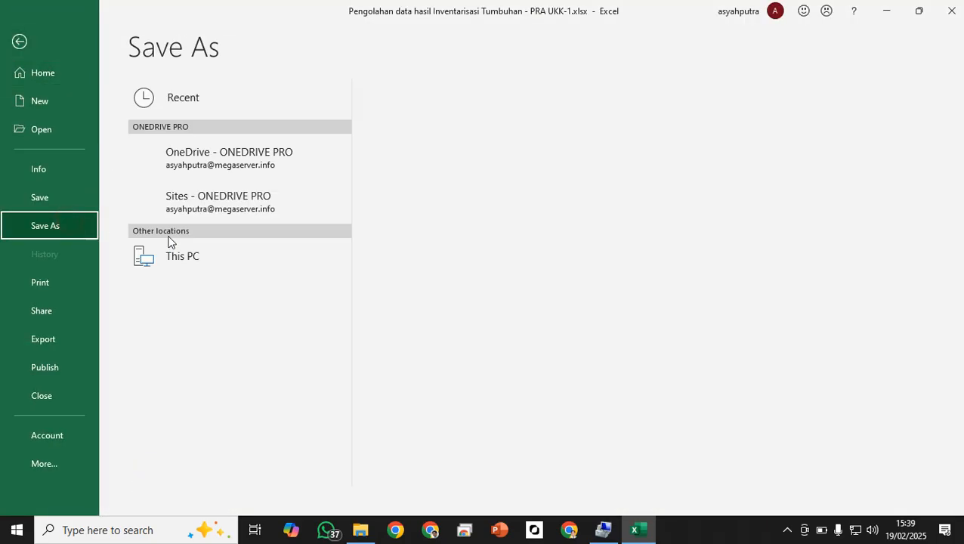
pyautogui.click(239, 250)
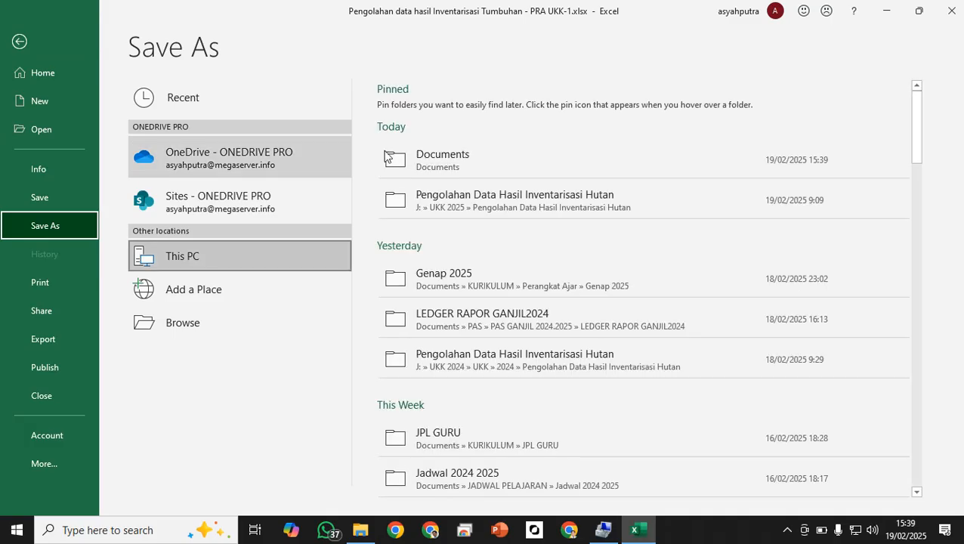
pyautogui.click(540, 166)
pyautogui.click(397, 295)
pyautogui.click(492, 295)
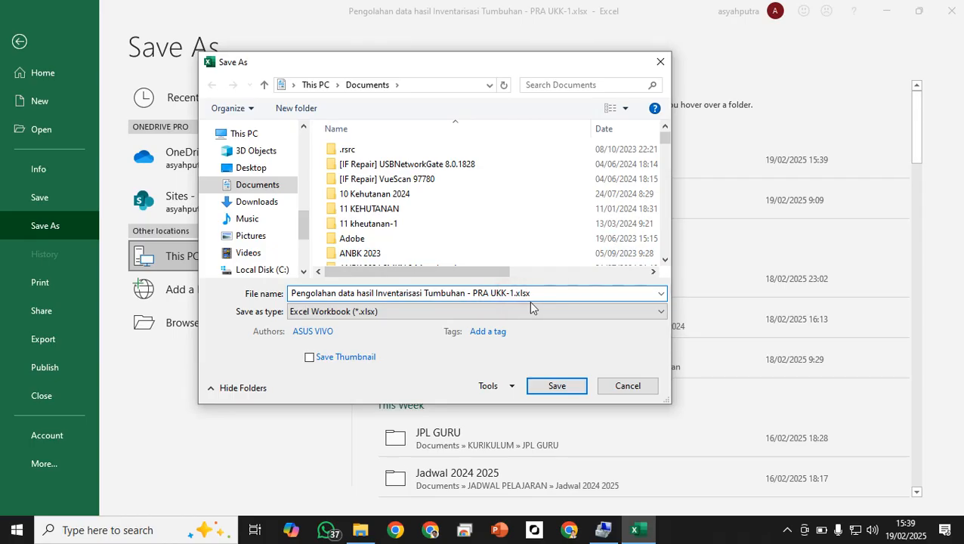
pyautogui.write('Aris')
pyautogui.click(557, 385)
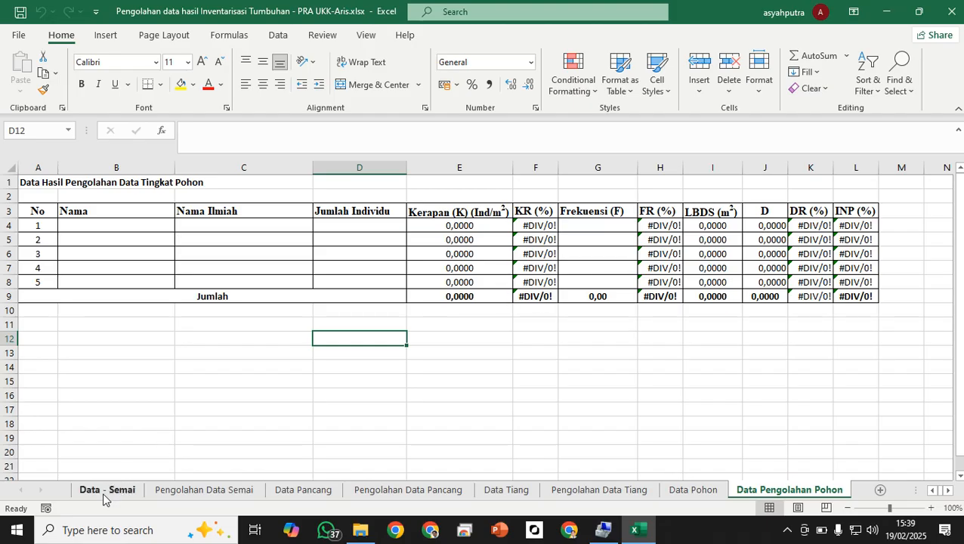
# - Examine the Data - Semai tally sheet: the species numbers, local names, scientific names, individual counts and remarks column
pyautogui.click(104, 491)
pyautogui.scroll(1, 106, 487)
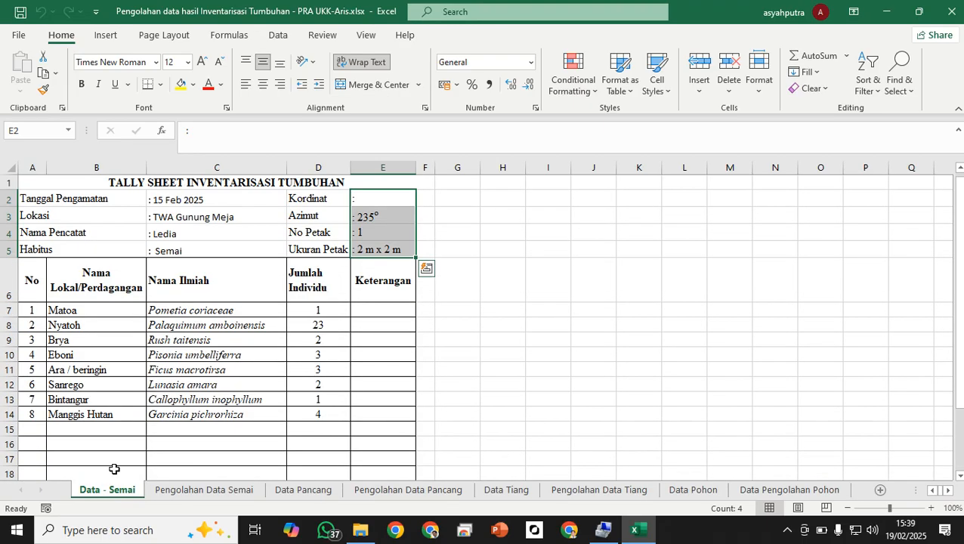
pyautogui.click(137, 427)
pyautogui.scroll(-1, 352, 369)
pyautogui.scroll(1, 352, 369)
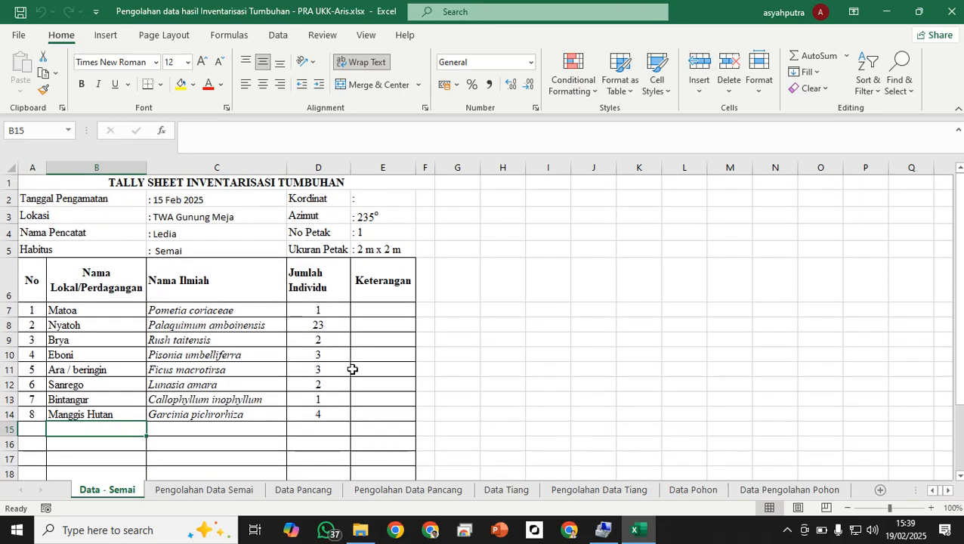
pyautogui.click(205, 340)
pyautogui.moveTo(30, 310); pyautogui.dragTo(31, 414)
pyautogui.click(318, 341)
pyautogui.moveTo(318, 311); pyautogui.dragTo(318, 340)
pyautogui.click(383, 338)
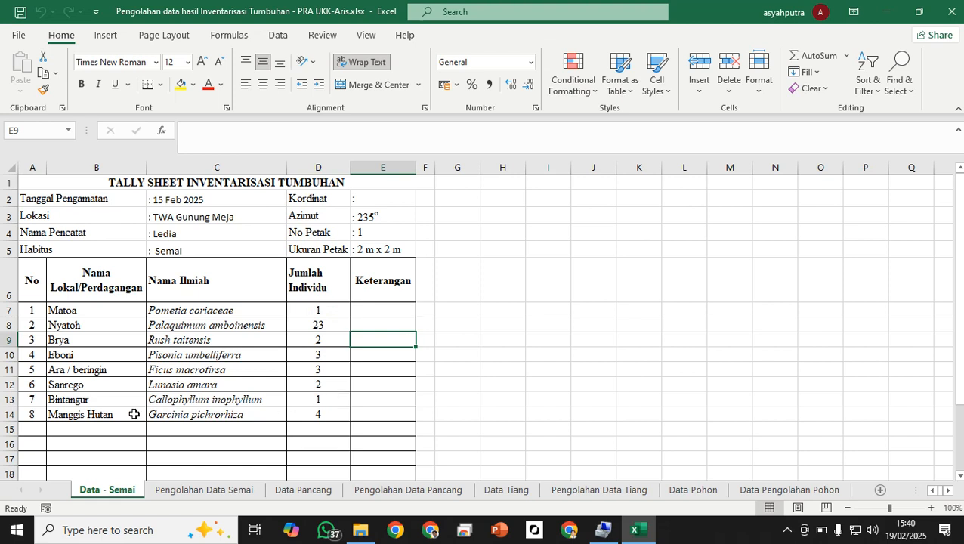
pyautogui.click(82, 384)
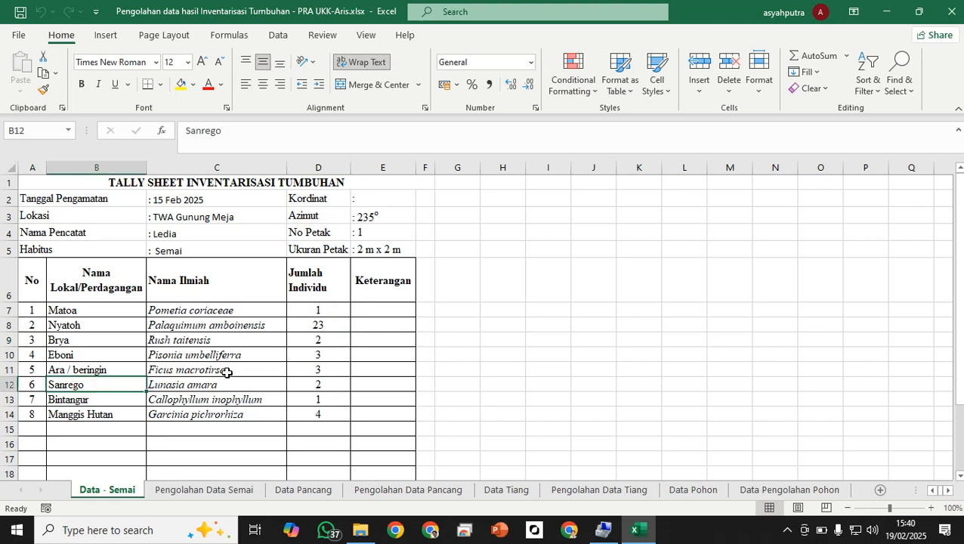
pyautogui.scroll(-1, 226, 373)
pyautogui.scroll(1, 226, 373)
pyautogui.click(143, 370)
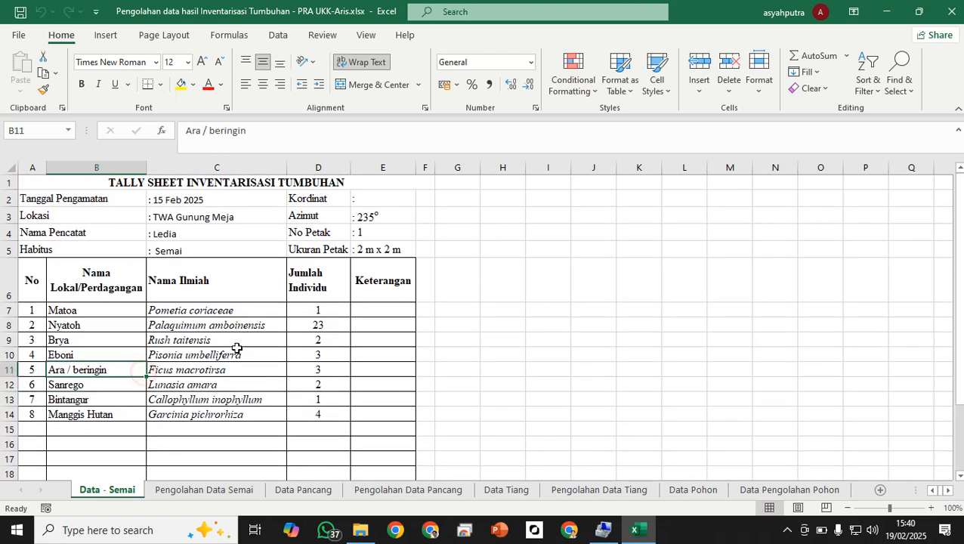
pyautogui.click(236, 352)
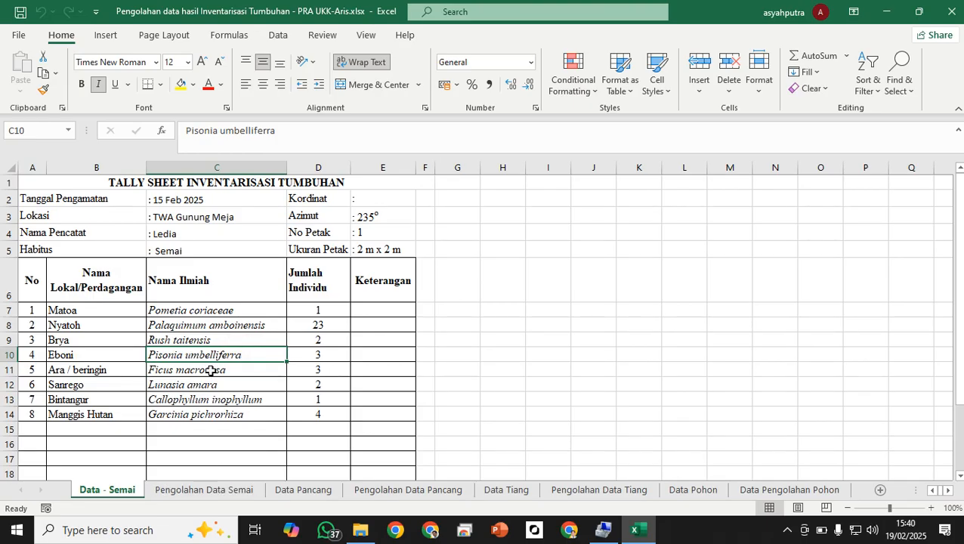
# - In the Pengolahan Data Semai sheet, link the first Nama cell B4 to the first species with ='Data - Semai'!B7
pyautogui.click(204, 491)
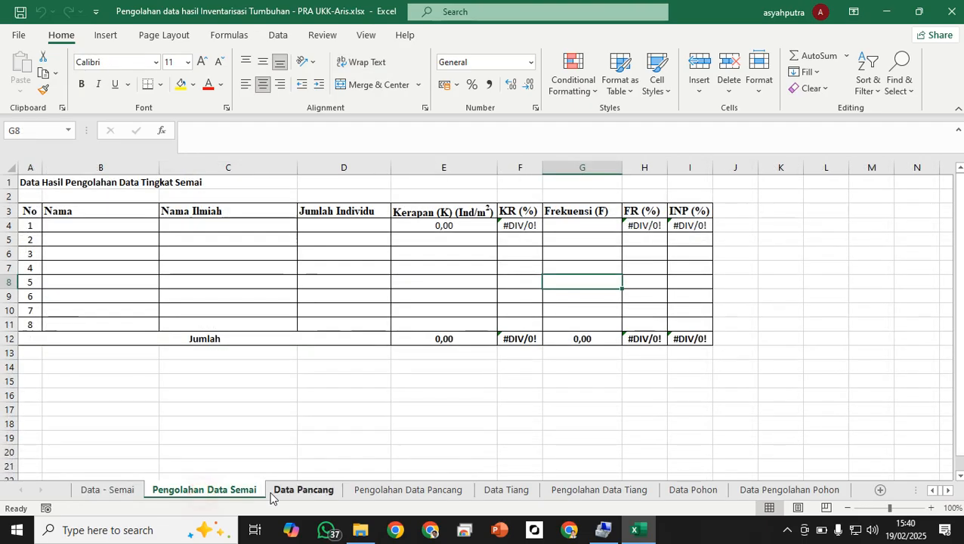
pyautogui.click(305, 432)
pyautogui.click(70, 228)
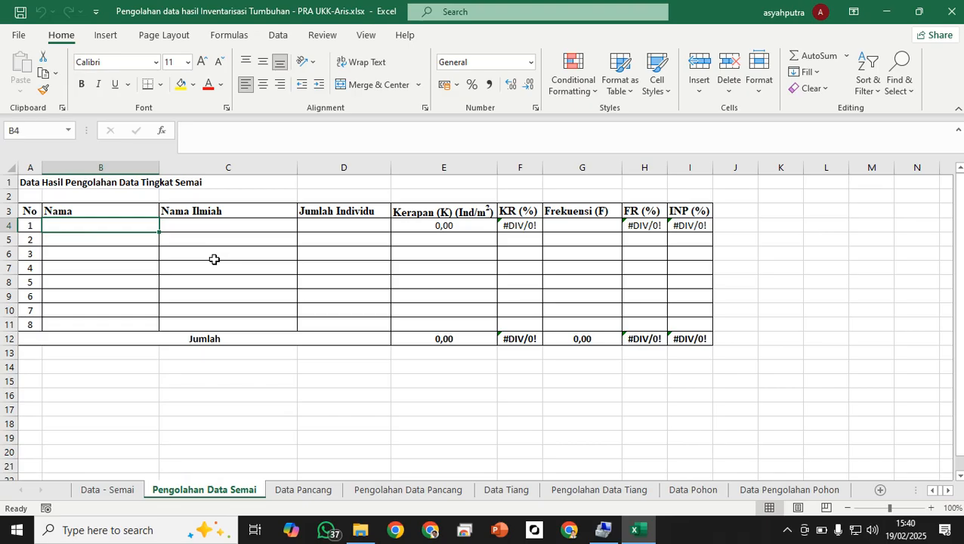
pyautogui.click(141, 267)
pyautogui.click(101, 224)
pyautogui.write('=')
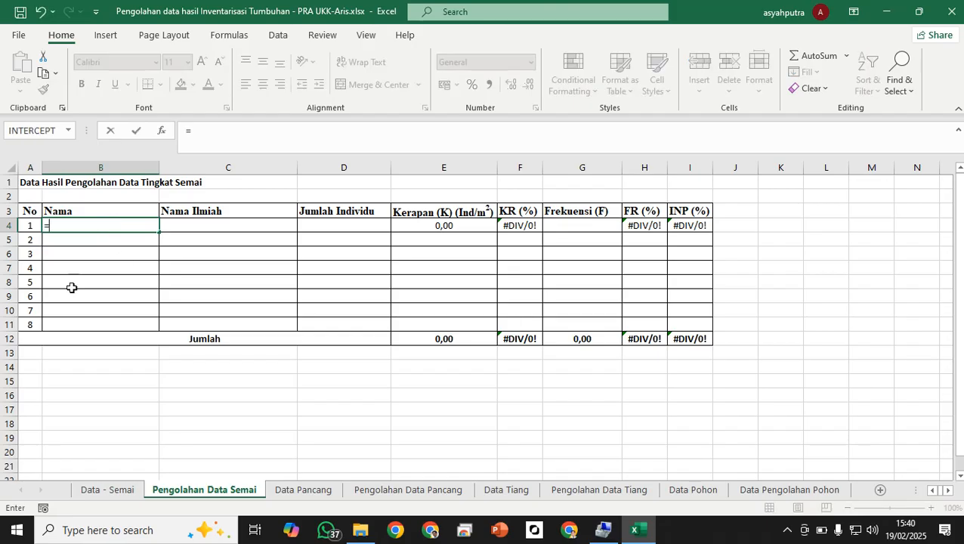
pyautogui.click(108, 491)
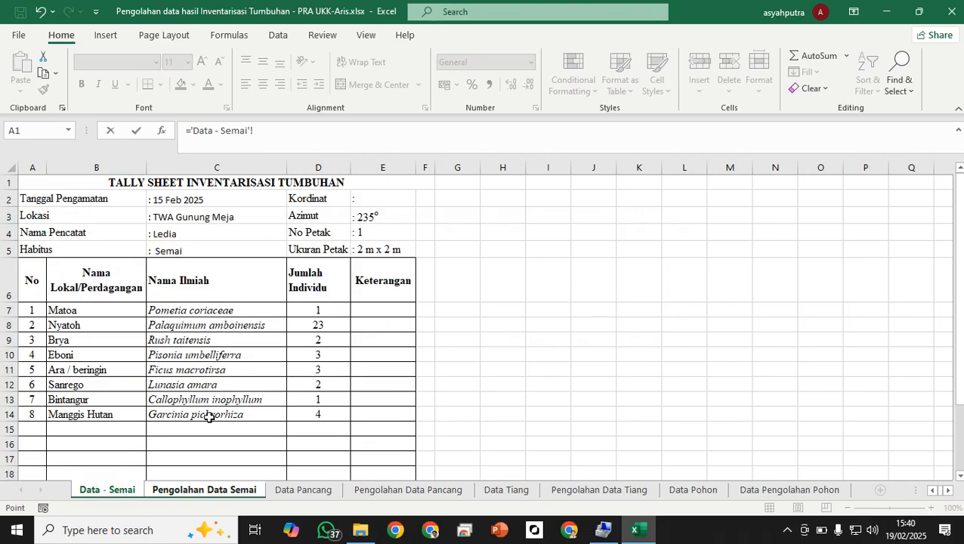
pyautogui.click(87, 312)
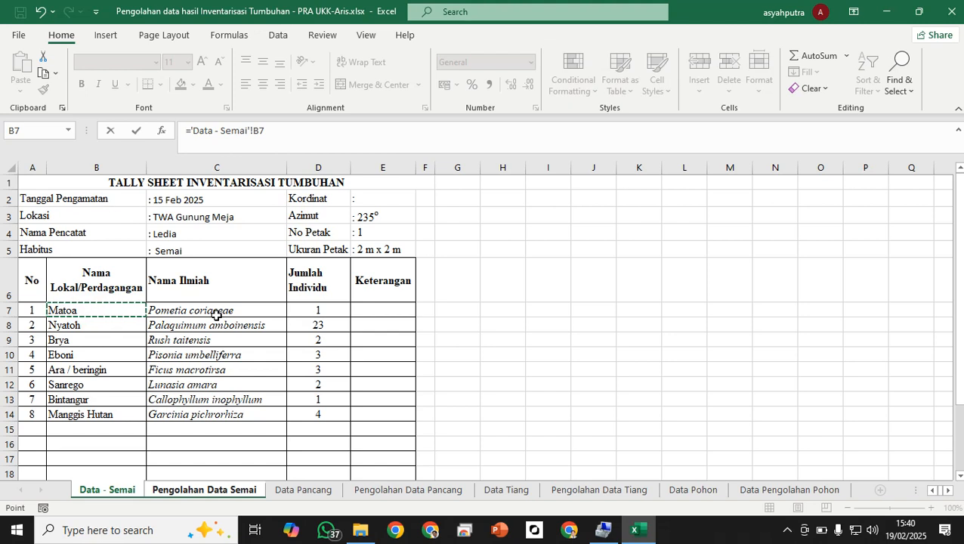
pyautogui.press('Return')
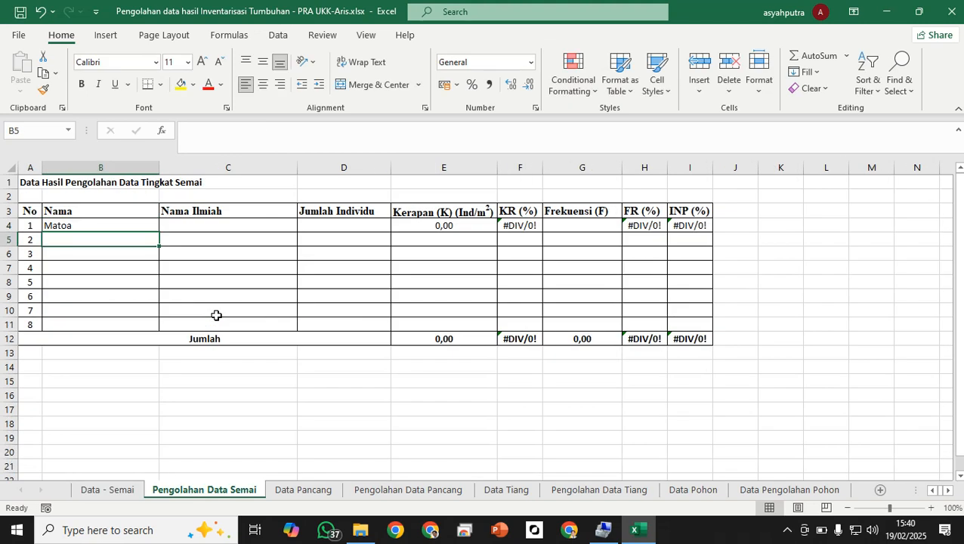
# - Fill the B4 link formula down to B11 and across into C4:C11 for the Nama and Nama Ilmiah columns
pyautogui.click(133, 226)
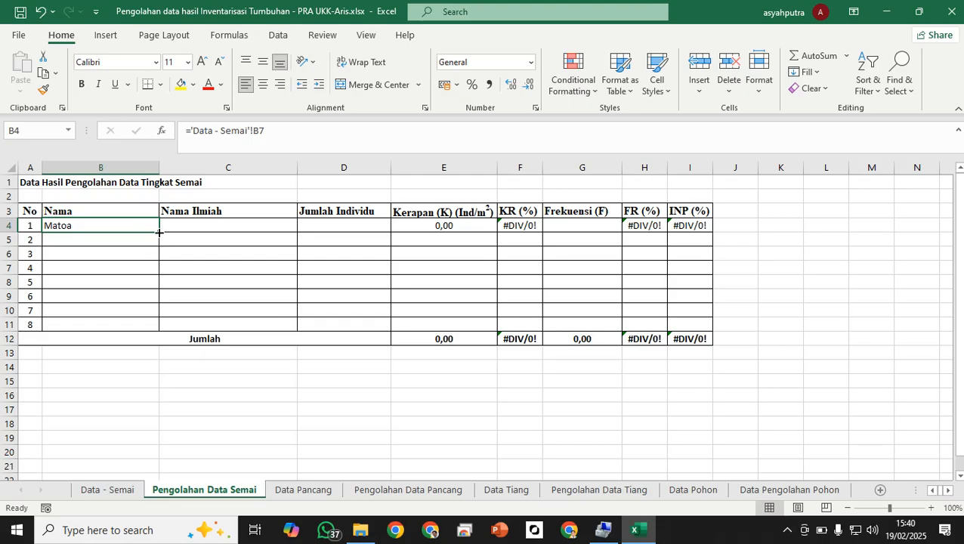
pyautogui.moveTo(160, 233); pyautogui.dragTo(137, 327)
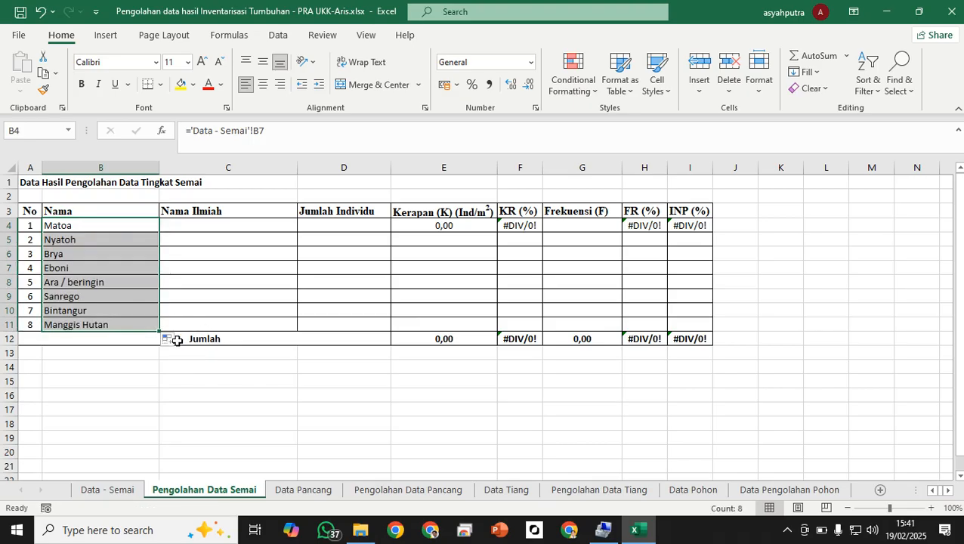
pyautogui.moveTo(158, 330); pyautogui.dragTo(251, 331)
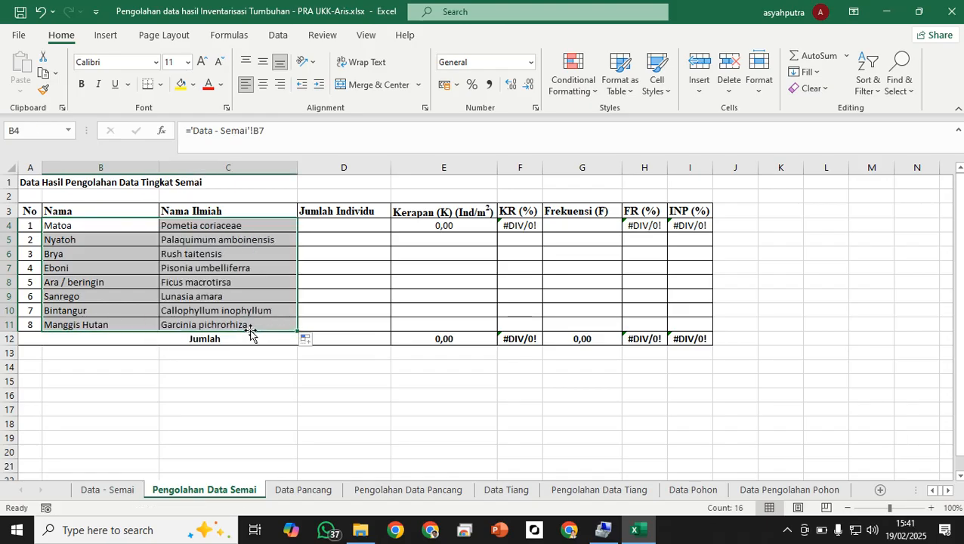
# - Extend the link formulas across into D4:D11 for Jumlah Individu and compare the counts with the Data - Semai sheet
pyautogui.moveTo(295, 332); pyautogui.dragTo(353, 331)
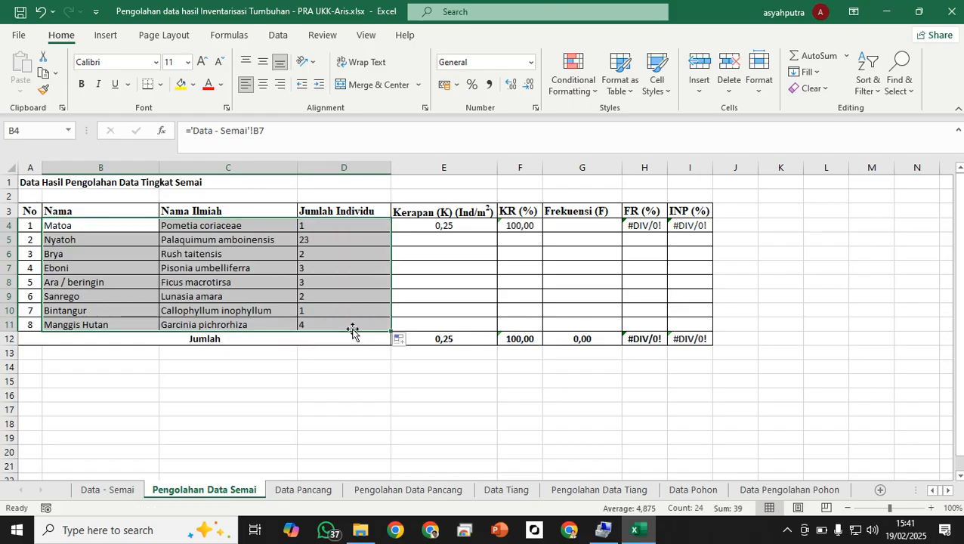
pyautogui.click(338, 414)
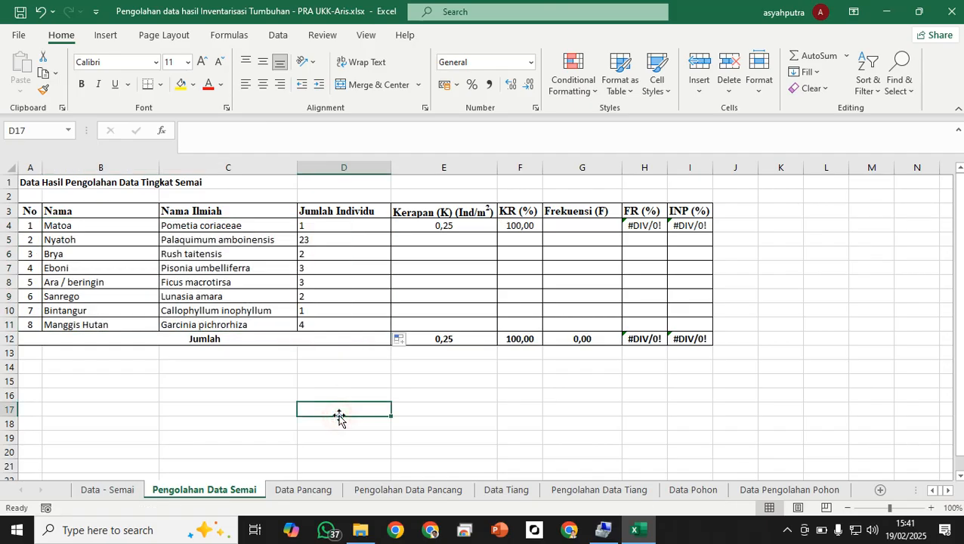
pyautogui.moveTo(331, 226); pyautogui.dragTo(333, 324)
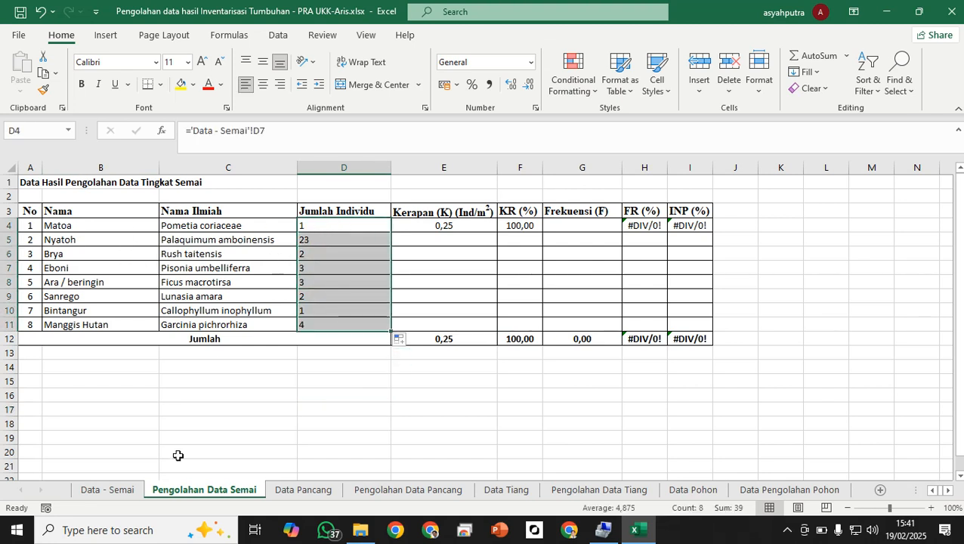
pyautogui.click(117, 490)
pyautogui.click(320, 309)
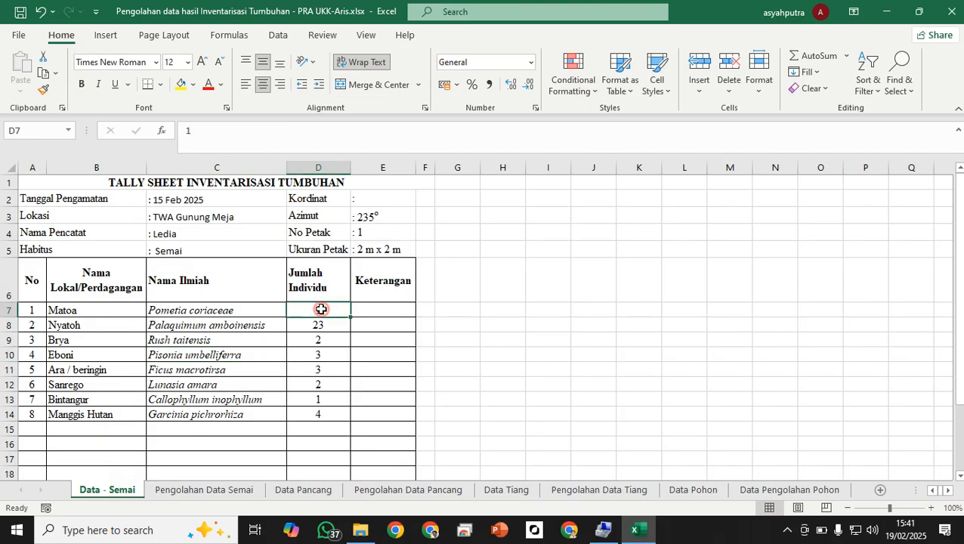
pyautogui.click(323, 327)
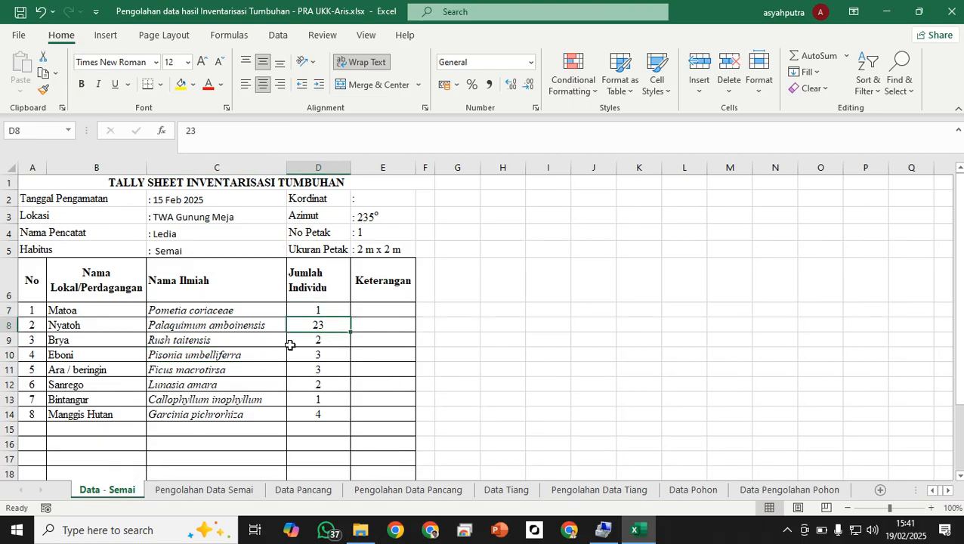
pyautogui.click(192, 490)
pyautogui.click(437, 466)
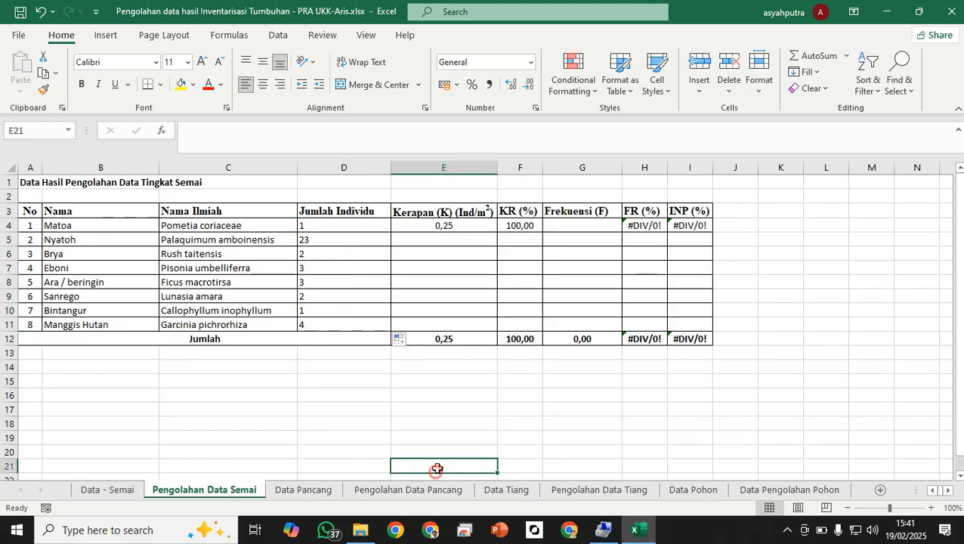
# - Examine the Kerapan formula in E4, the KR formula in F4 and the Jumlah formula in E12
pyautogui.click(408, 225)
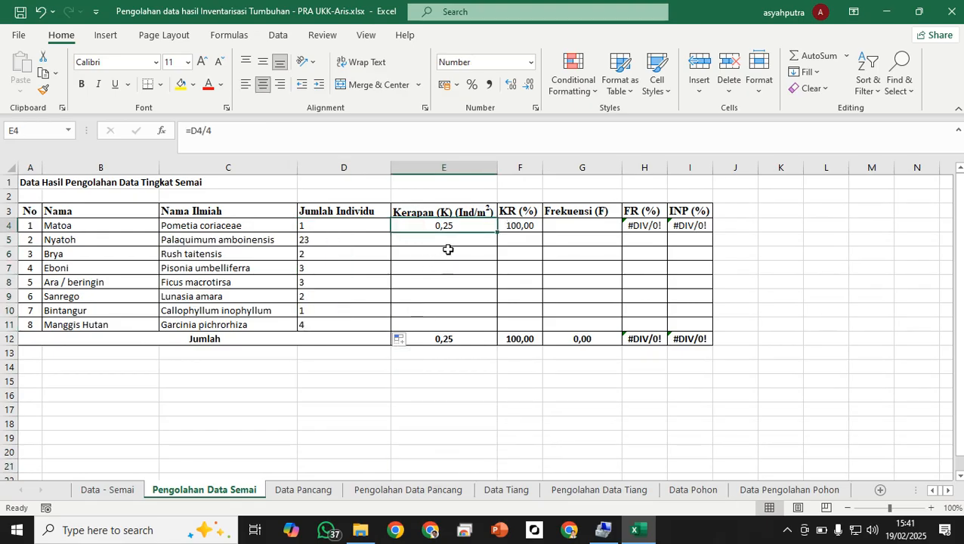
pyautogui.click(440, 255)
pyautogui.click(434, 225)
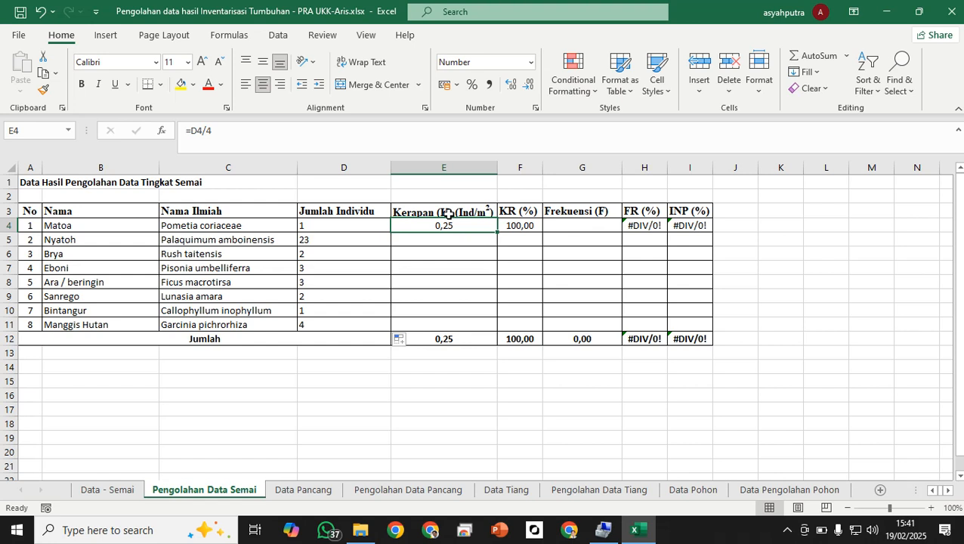
pyautogui.click(421, 294)
pyautogui.click(424, 225)
pyautogui.doubleClick(453, 223)
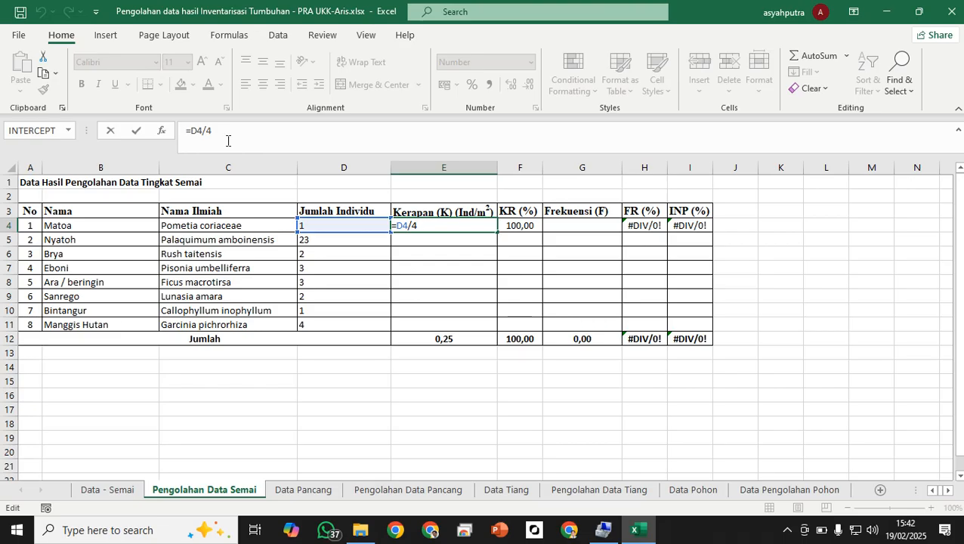
pyautogui.press('Return')
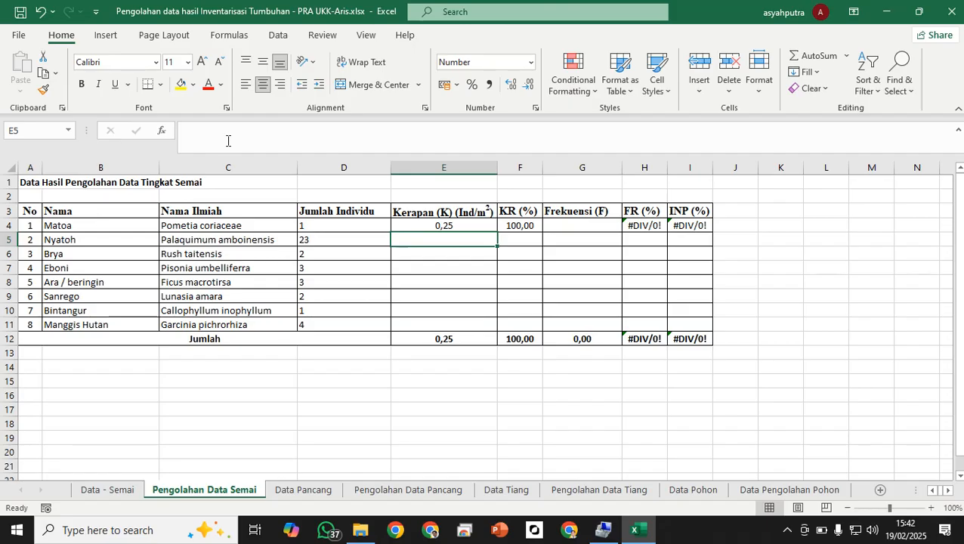
pyautogui.click(537, 228)
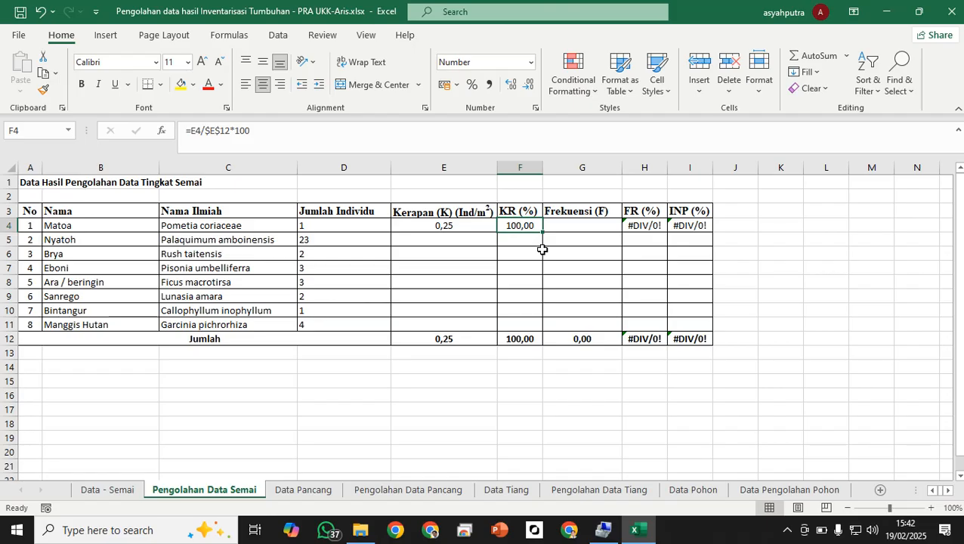
pyautogui.click(447, 341)
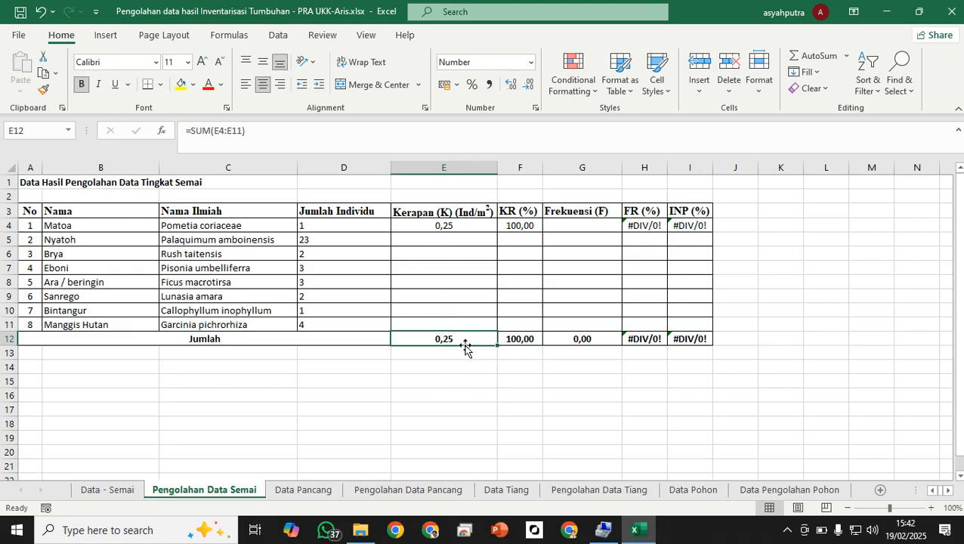
# - Fill the Kerapan formula =D4/4 from E4 down to E11 and check the range summed in E12
pyautogui.click(463, 224)
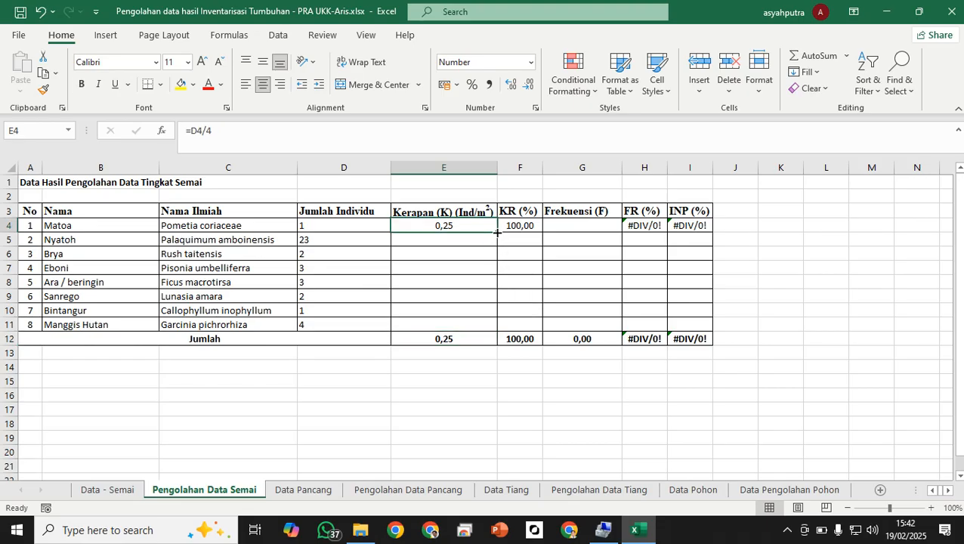
pyautogui.moveTo(497, 231); pyautogui.dragTo(496, 327)
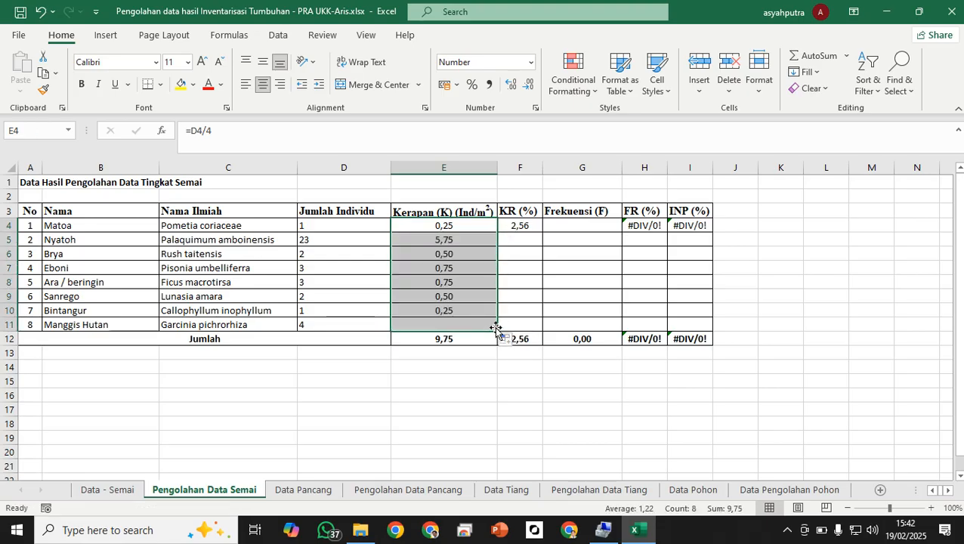
pyautogui.click(490, 363)
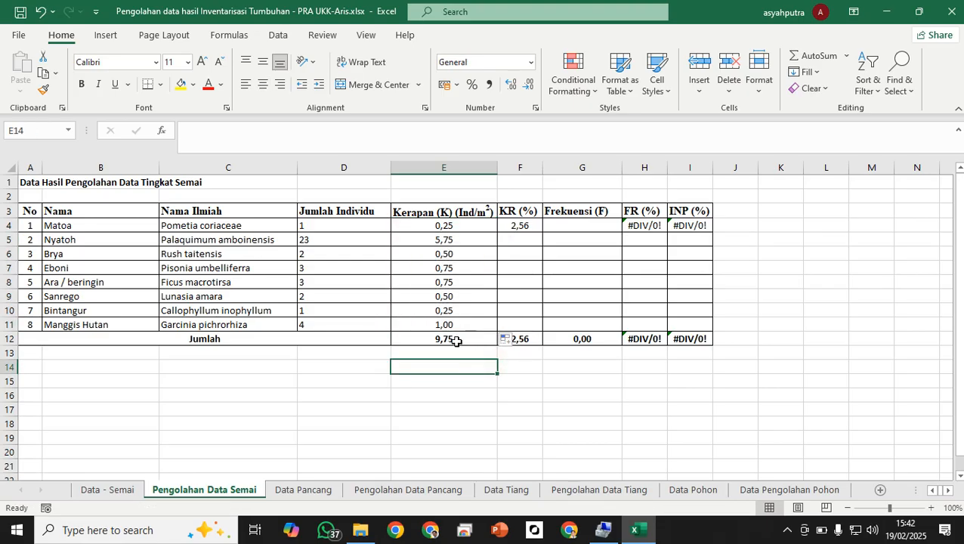
pyautogui.click(456, 340)
pyautogui.doubleClick(456, 340)
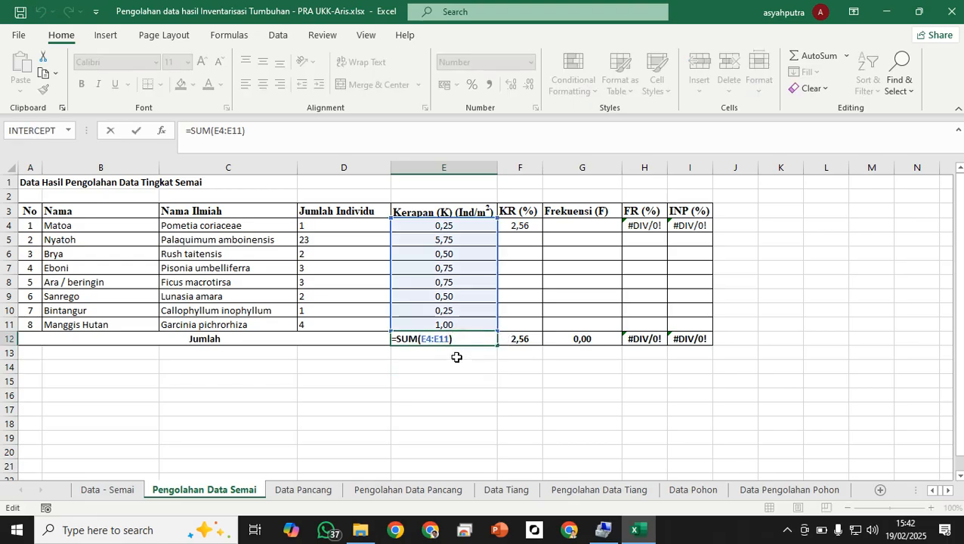
pyautogui.press('Return')
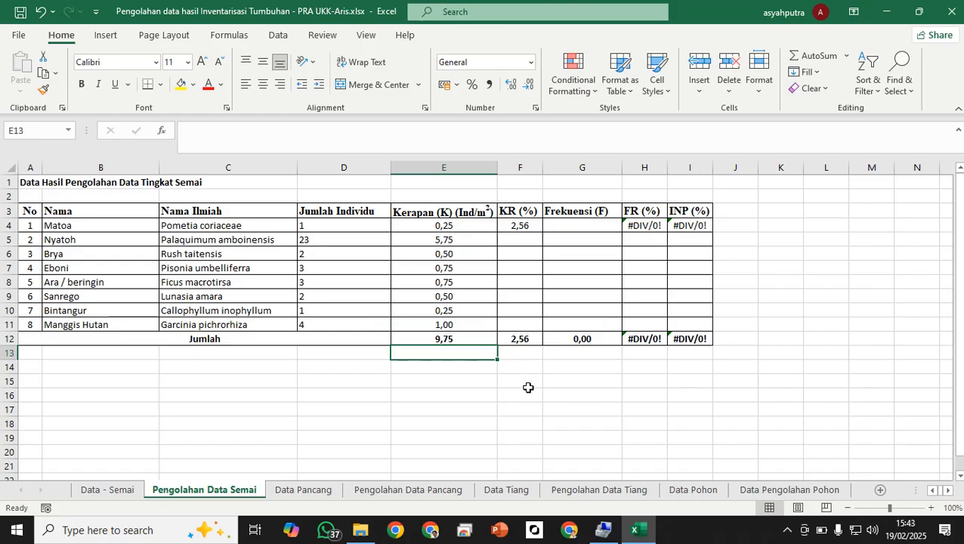
# - Enter the note "Kerapatan = Jumlah individu/luas petak" in cell K5 beside the table
pyautogui.click(451, 389)
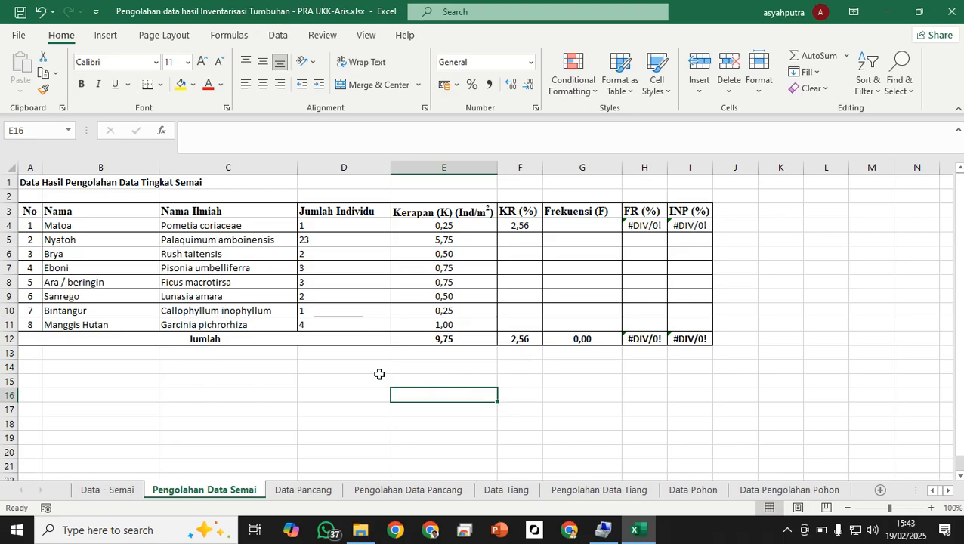
pyautogui.click(773, 244)
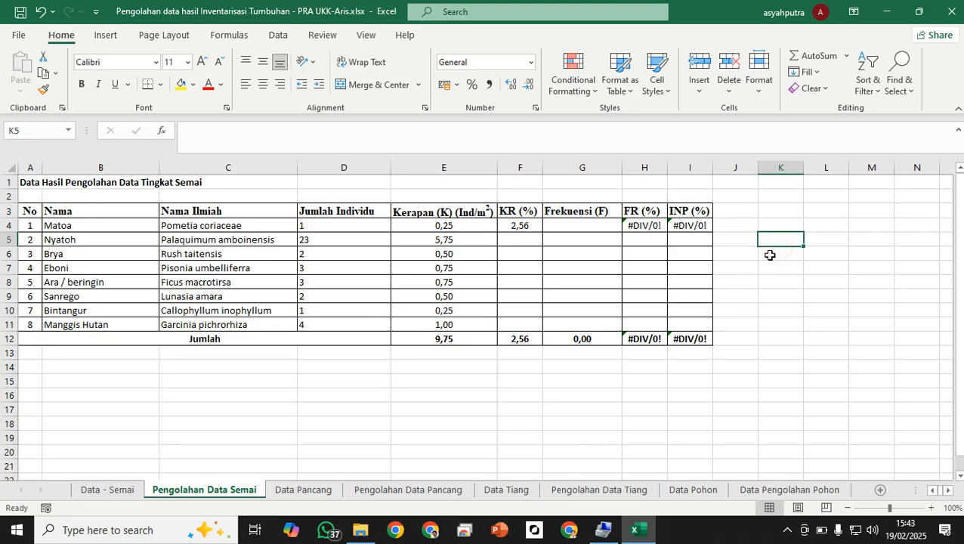
pyautogui.write('Kerapata')
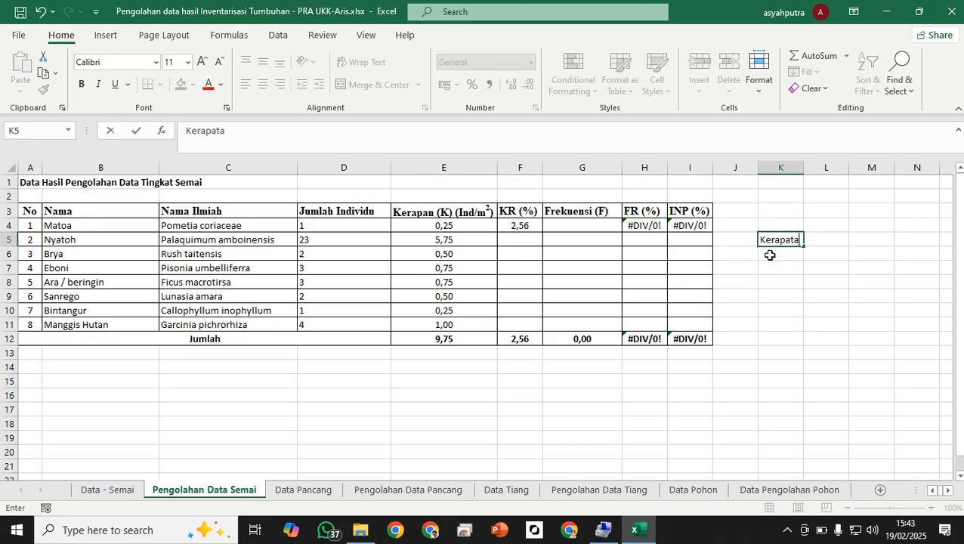
pyautogui.write('n = Jumlah individu/luas petak')
pyautogui.press('Return')
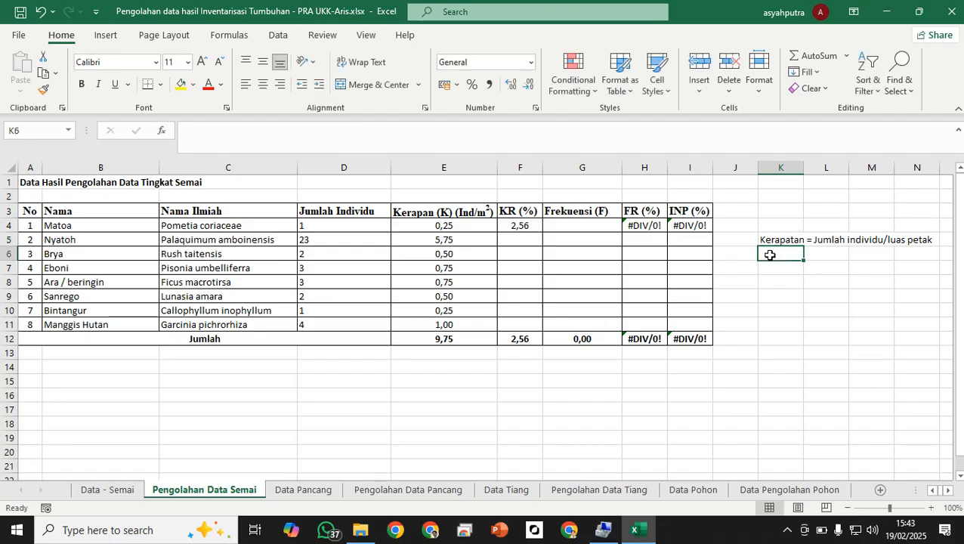
# - Shorten the note in K5 to "K = Jumlah individu/luas petak"
pyautogui.click(770, 240)
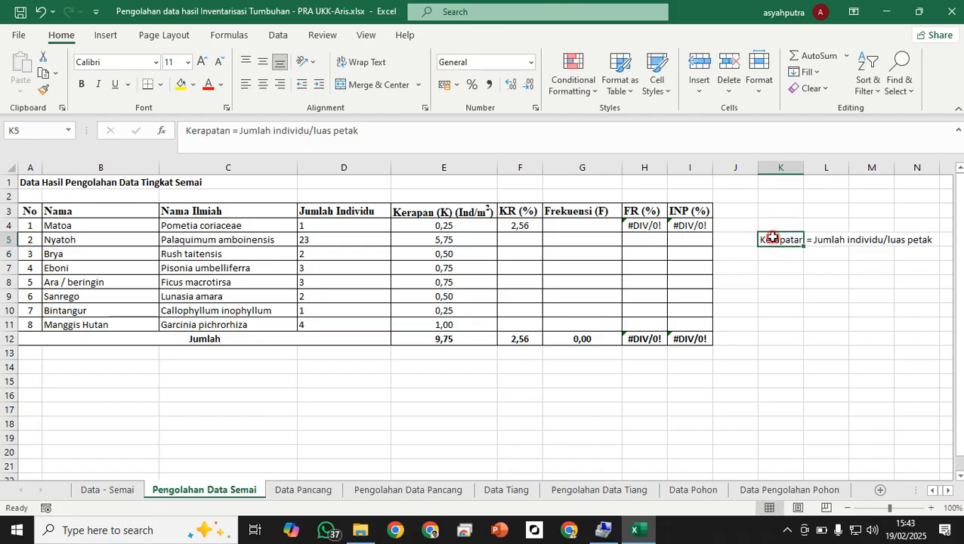
pyautogui.click(230, 131)
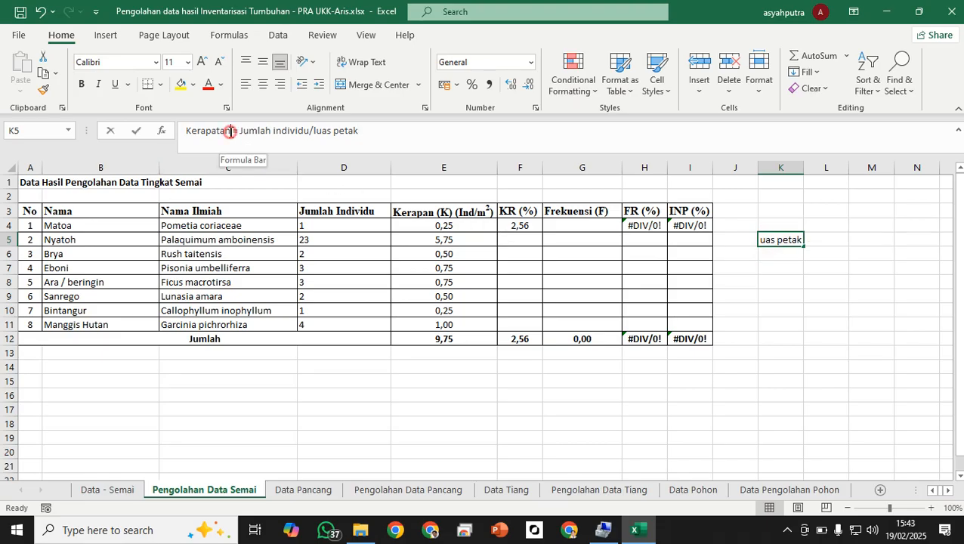
pyautogui.press('BackSpace')
pyautogui.press('BackSpace')
pyautogui.press('BackSpace')
pyautogui.press('BackSpace')
pyautogui.press('BackSpace')
pyautogui.press('BackSpace')
pyautogui.press('BackSpace')
pyautogui.press('BackSpace')
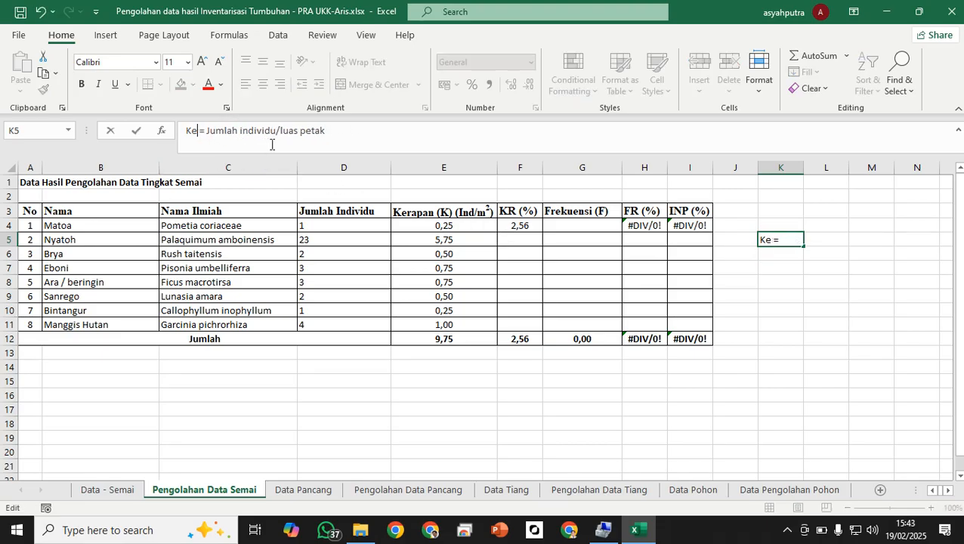
pyautogui.press('Return')
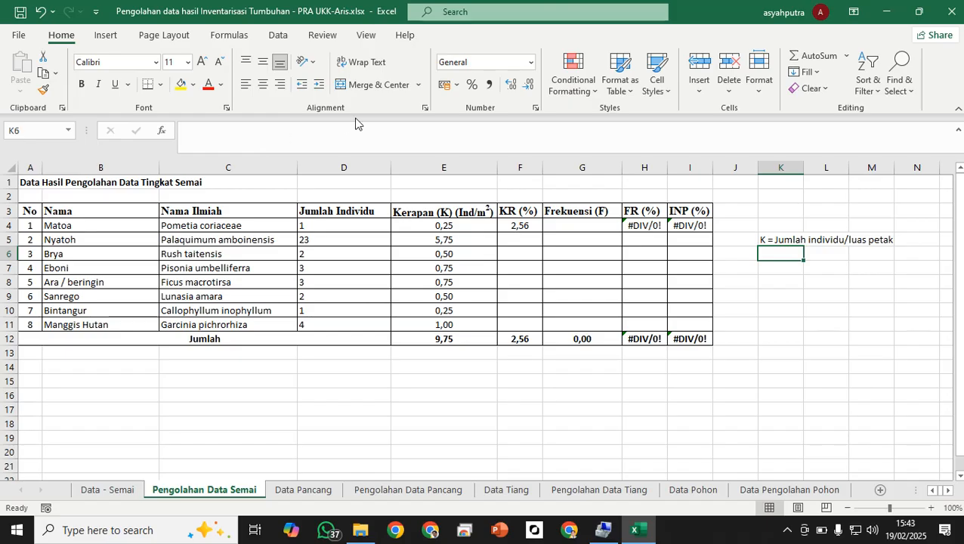
# - Center the Jumlah Individu values in D4:D11 horizontally
pyautogui.click(428, 227)
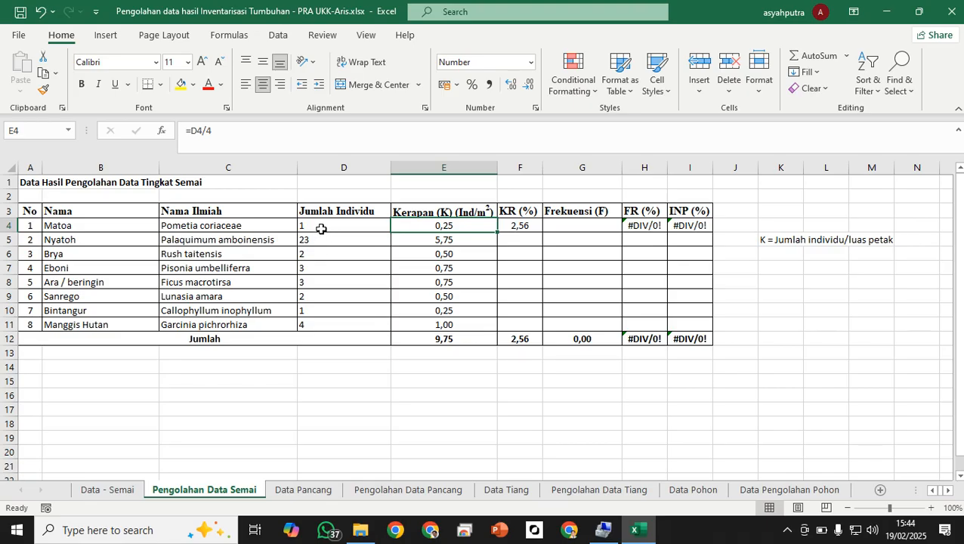
pyautogui.moveTo(321, 226); pyautogui.dragTo(324, 325)
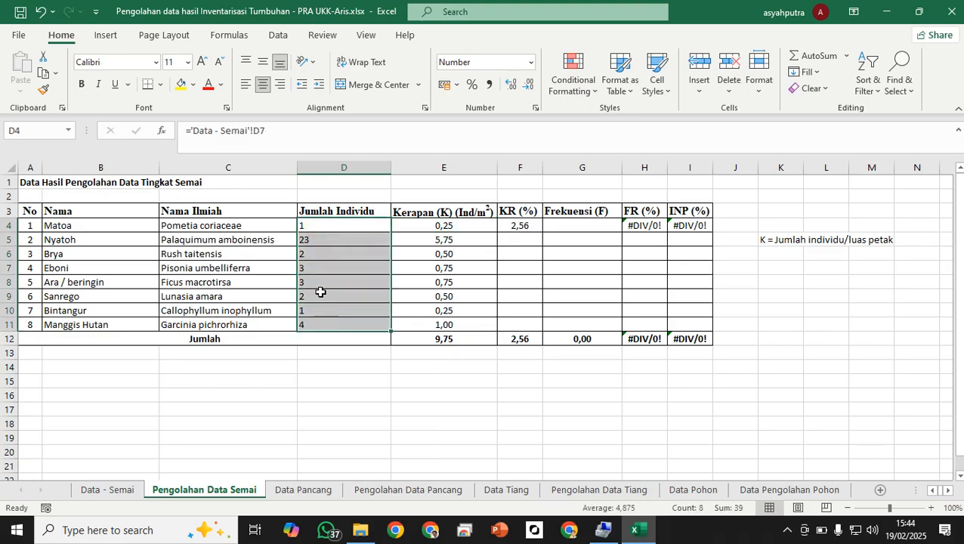
pyautogui.click(262, 84)
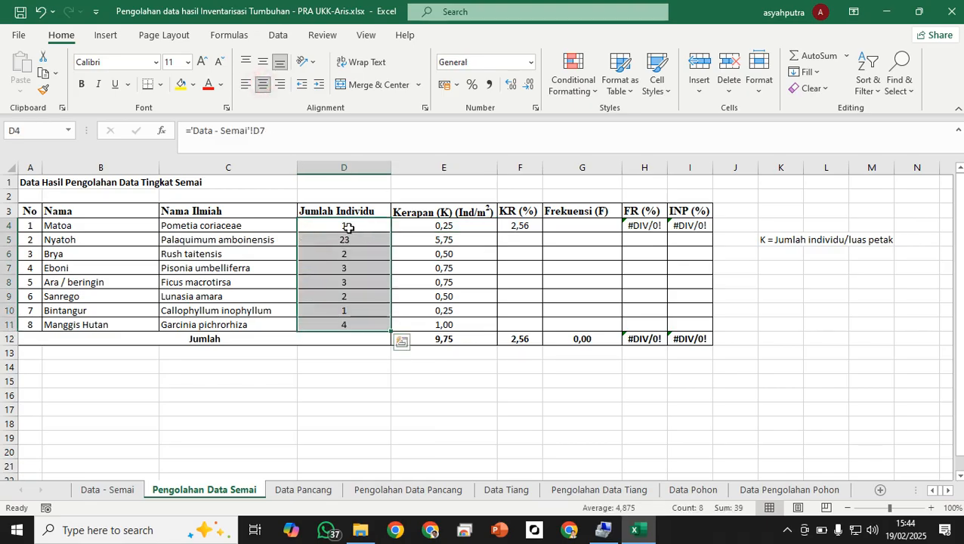
# - Review the formula =D4/4 in the first Kerapan cell E4 and fill it down to E11 again
pyautogui.click(349, 227)
pyautogui.click(451, 226)
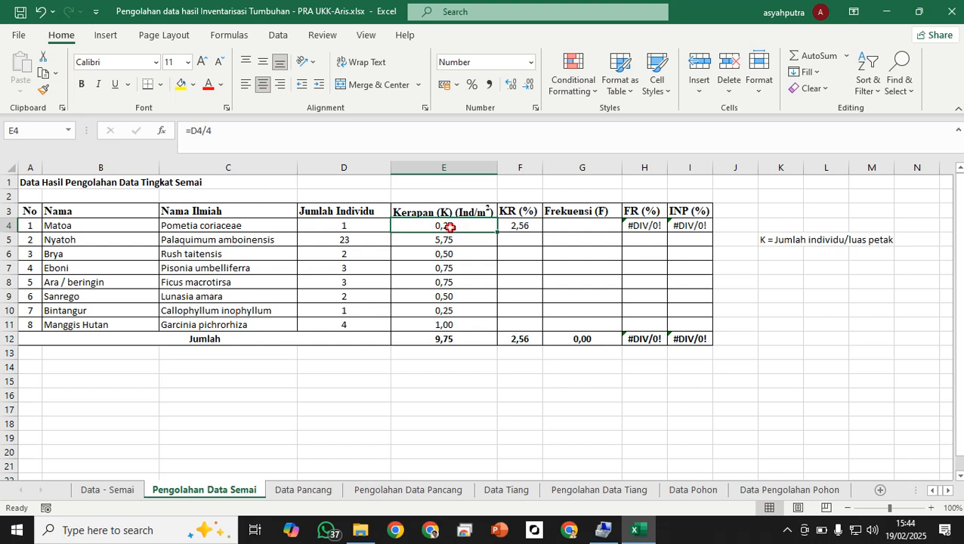
pyautogui.doubleClick(450, 226)
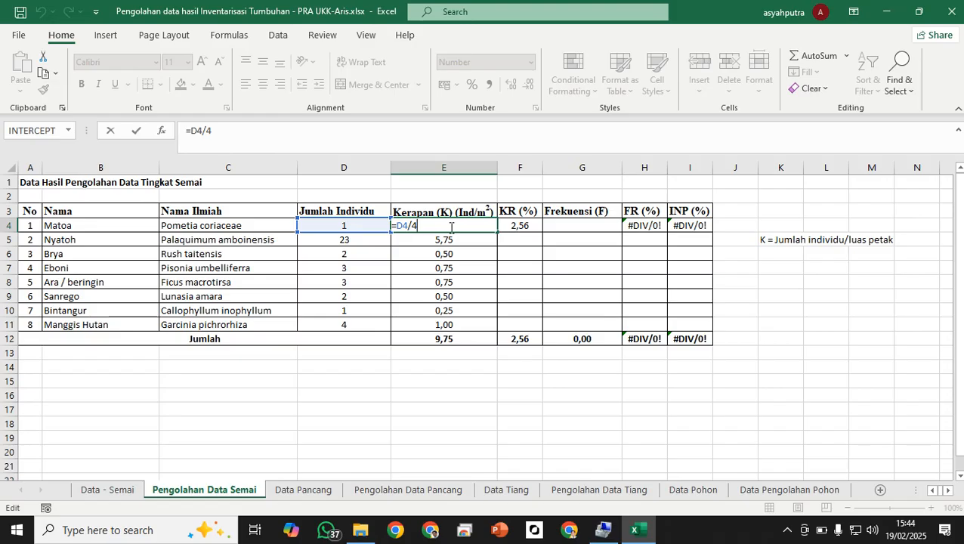
pyautogui.press('Return')
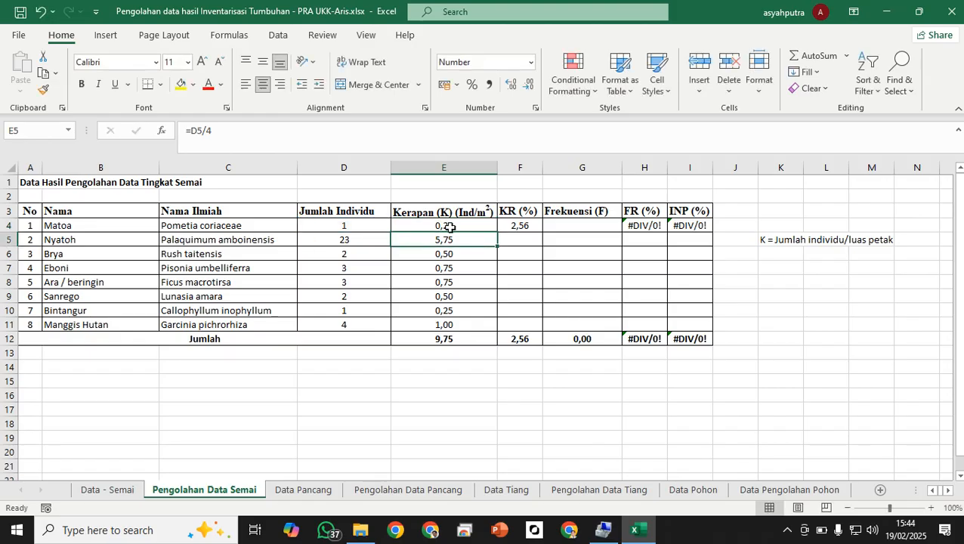
pyautogui.click(449, 227)
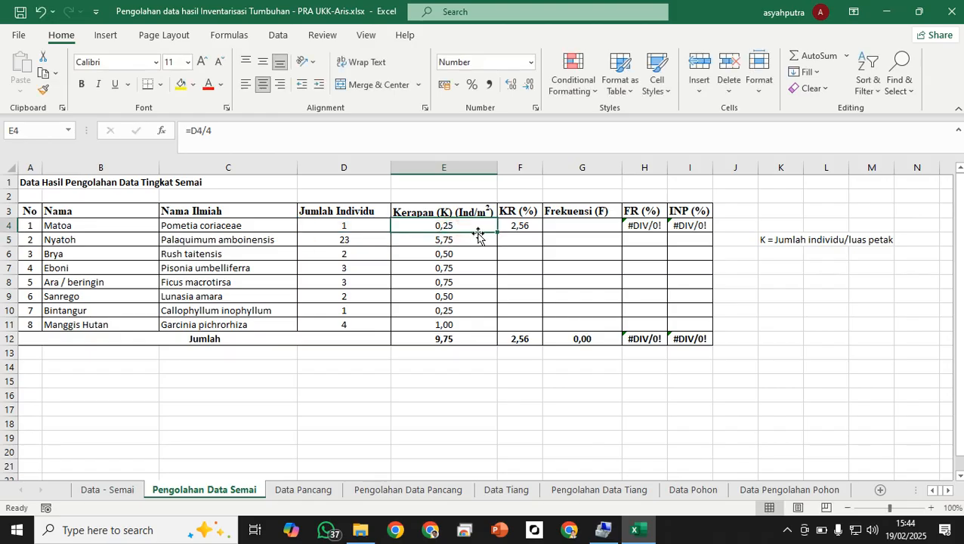
pyautogui.moveTo(497, 231); pyautogui.dragTo(497, 326)
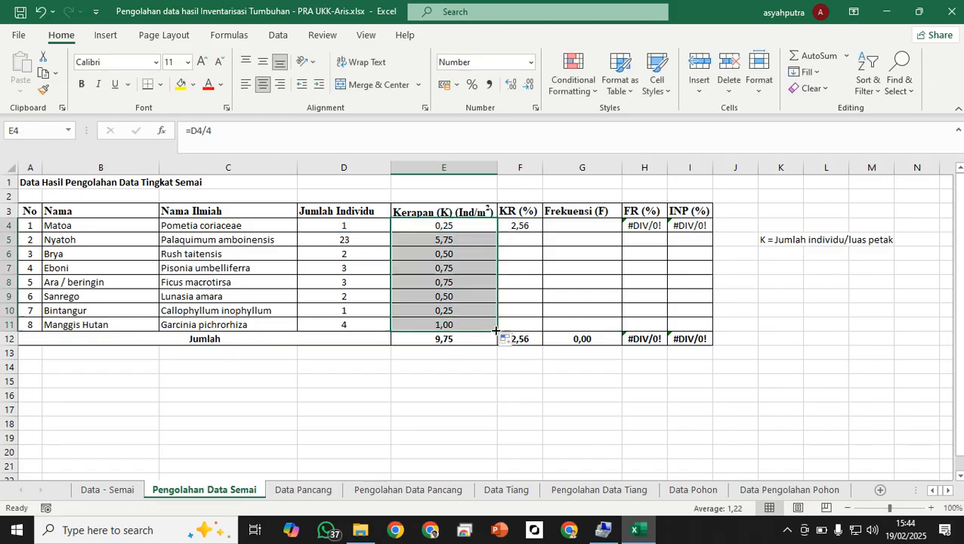
pyautogui.click(481, 392)
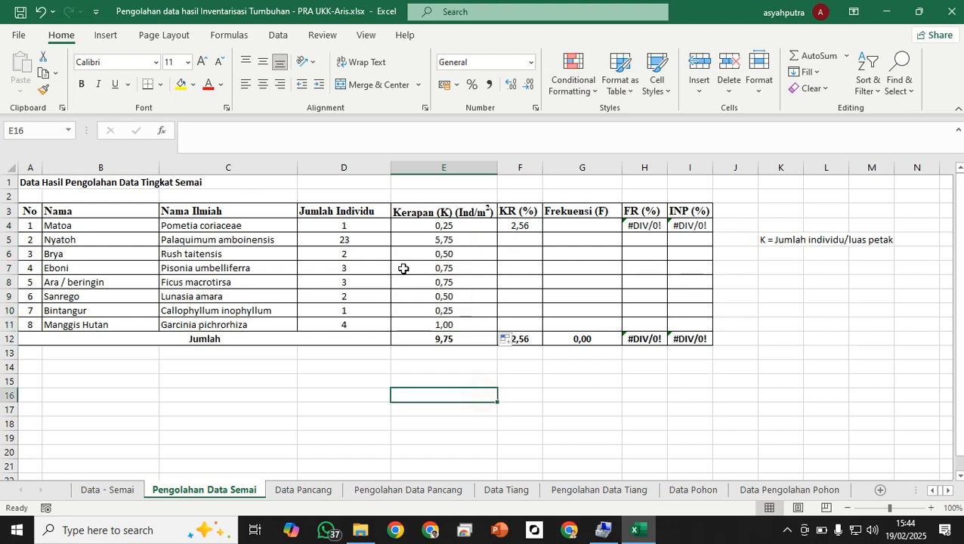
# - Copy the Kerapan formula from E4, paste it into E5:E11, and check the formula in E5
pyautogui.click(418, 228)
pyautogui.hotkey('ctrl', 'c')
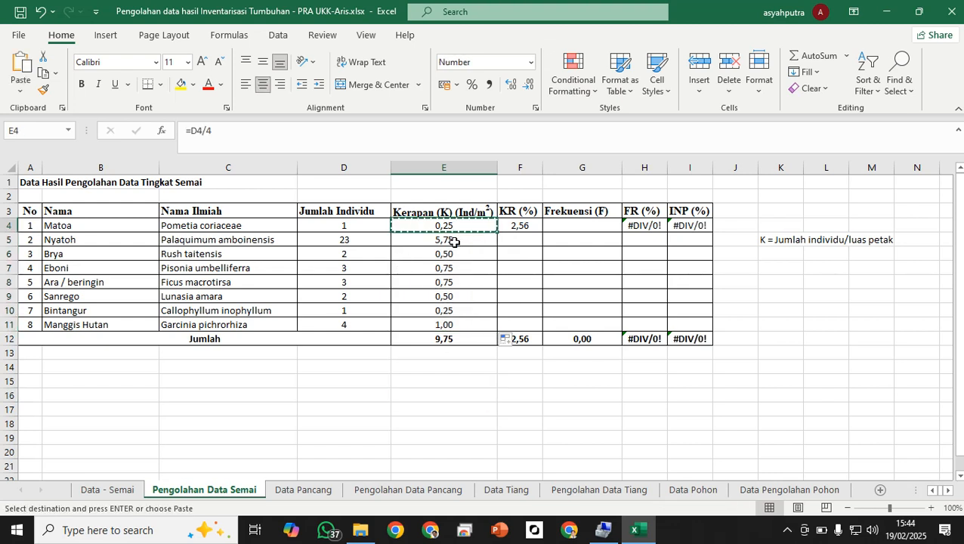
pyautogui.moveTo(440, 241); pyautogui.dragTo(442, 325)
pyautogui.hotkey('ctrl', 'v')
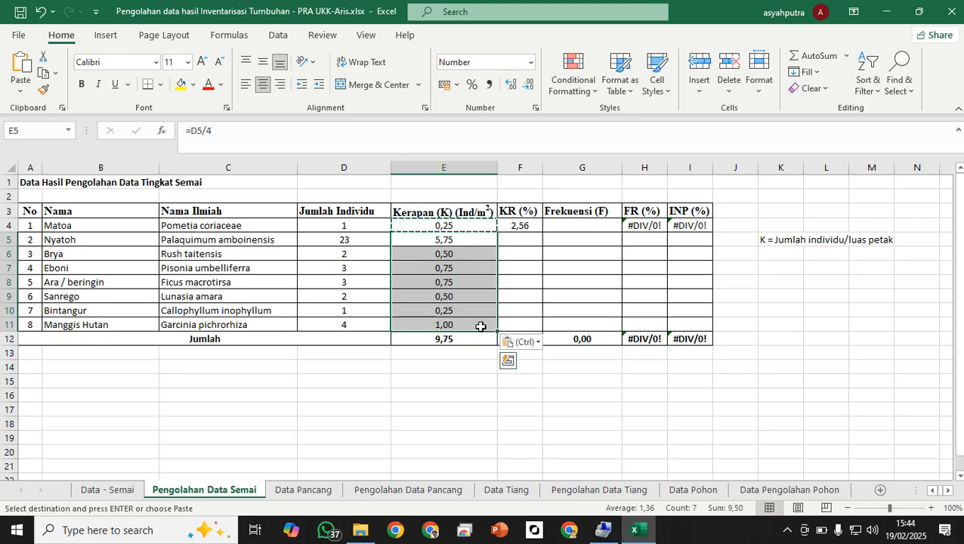
pyautogui.click(429, 240)
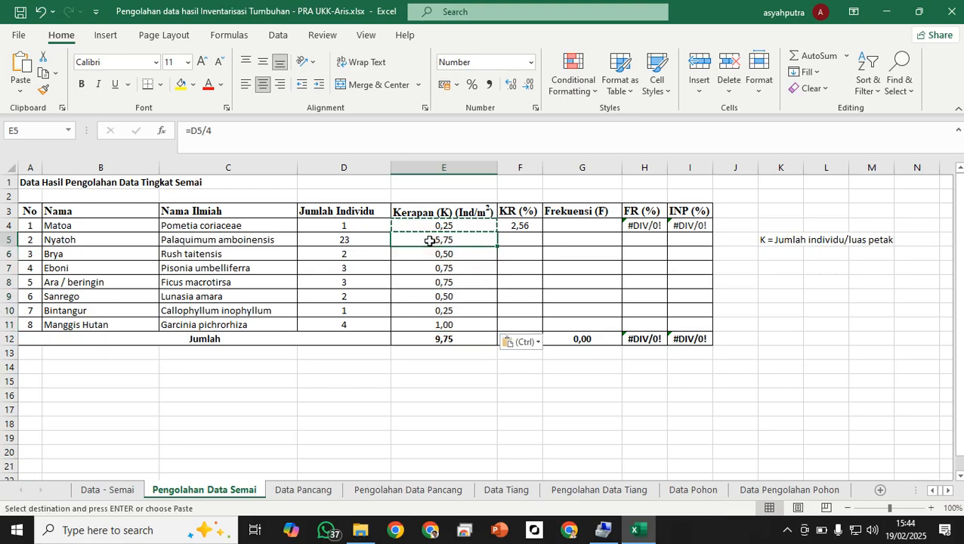
pyautogui.doubleClick(433, 240)
pyautogui.press('Return')
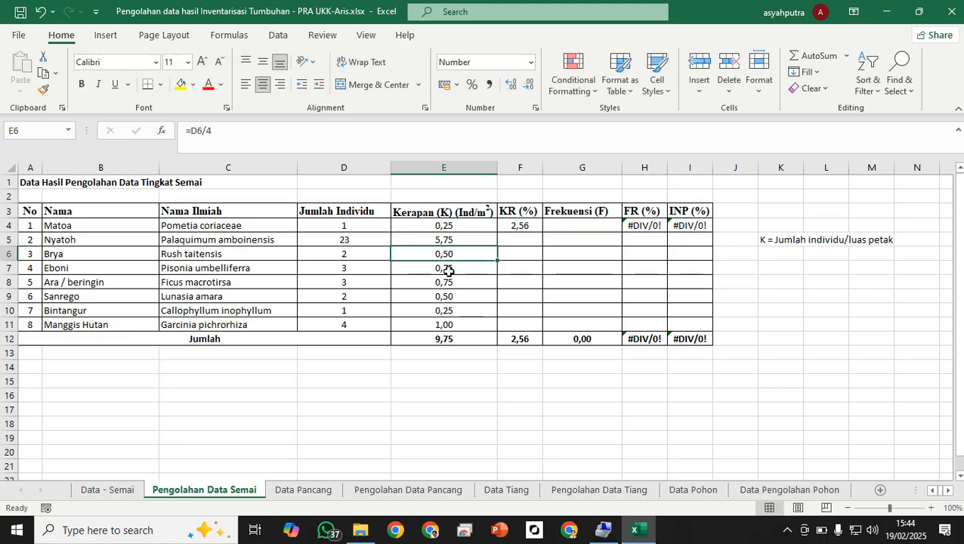
# - Fill the E4 Kerapan formula down through E11
pyautogui.click(459, 227)
pyautogui.moveTo(496, 233); pyautogui.dragTo(495, 330)
pyautogui.click(477, 365)
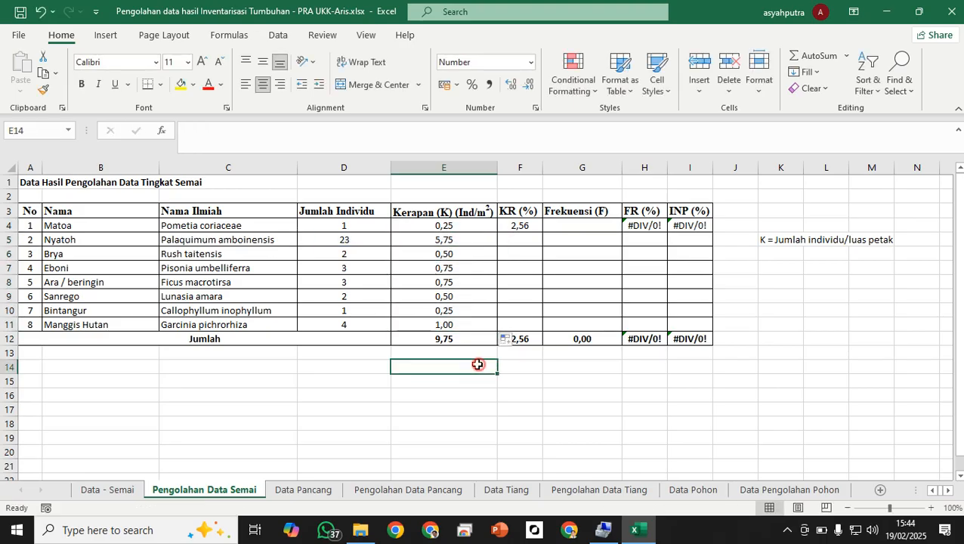
# - Copy cell E4 again and apply it to E5:E11 with the regular Paste option
pyautogui.click(445, 225)
pyautogui.rightClick(446, 226)
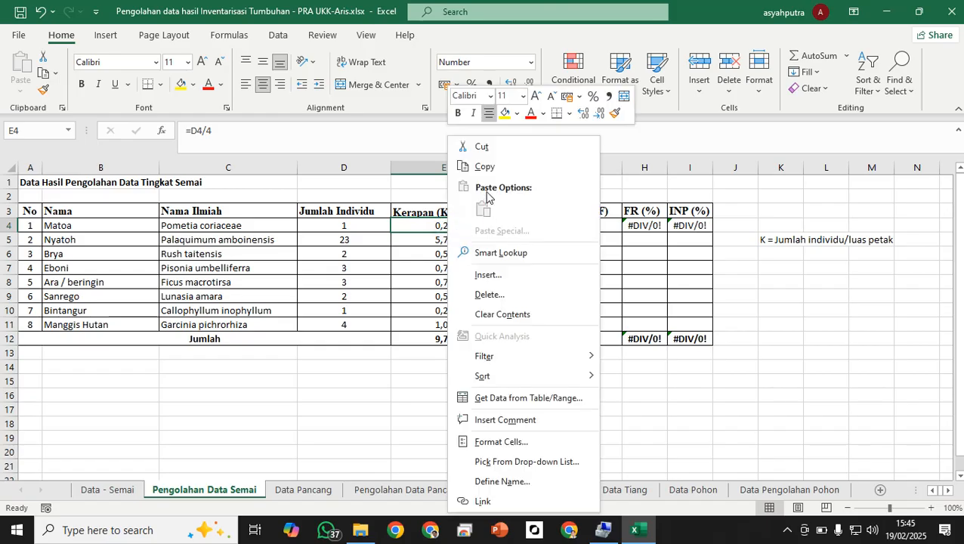
pyautogui.click(484, 166)
pyautogui.moveTo(458, 238); pyautogui.dragTo(459, 321)
pyautogui.rightClick(461, 239)
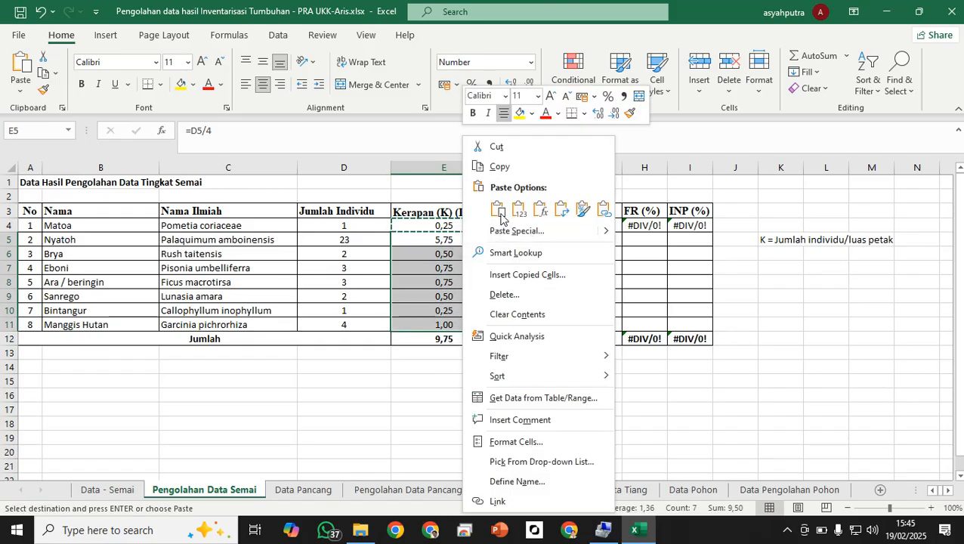
pyautogui.click(500, 210)
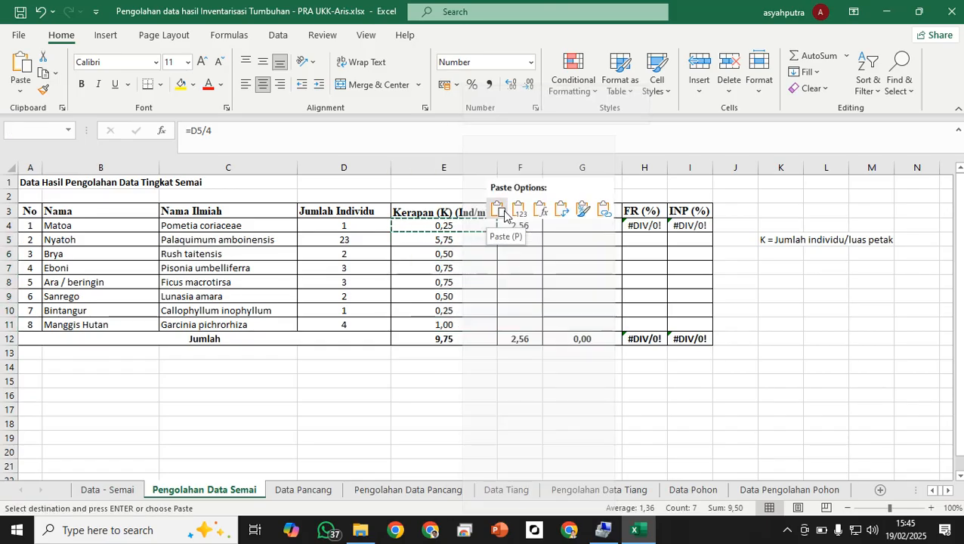
pyautogui.click(490, 378)
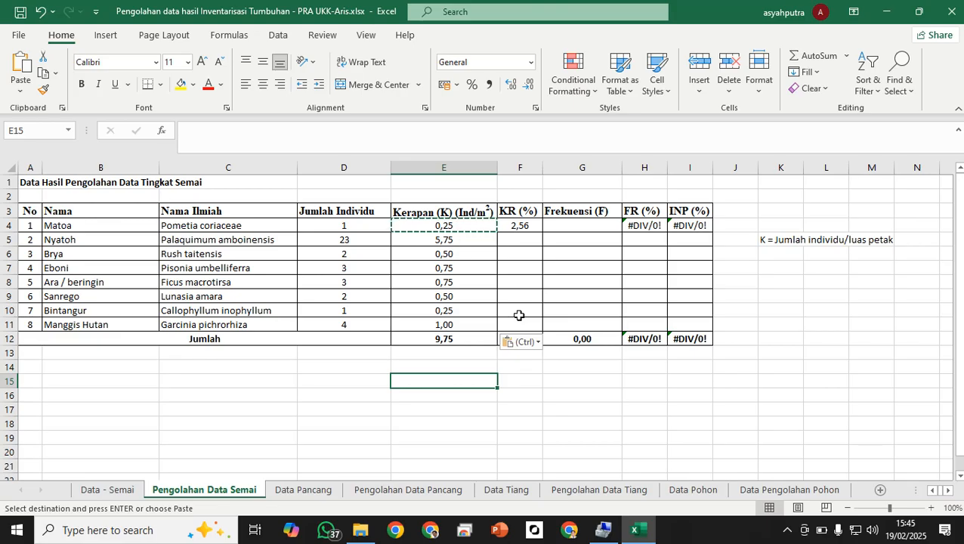
pyautogui.click(434, 227)
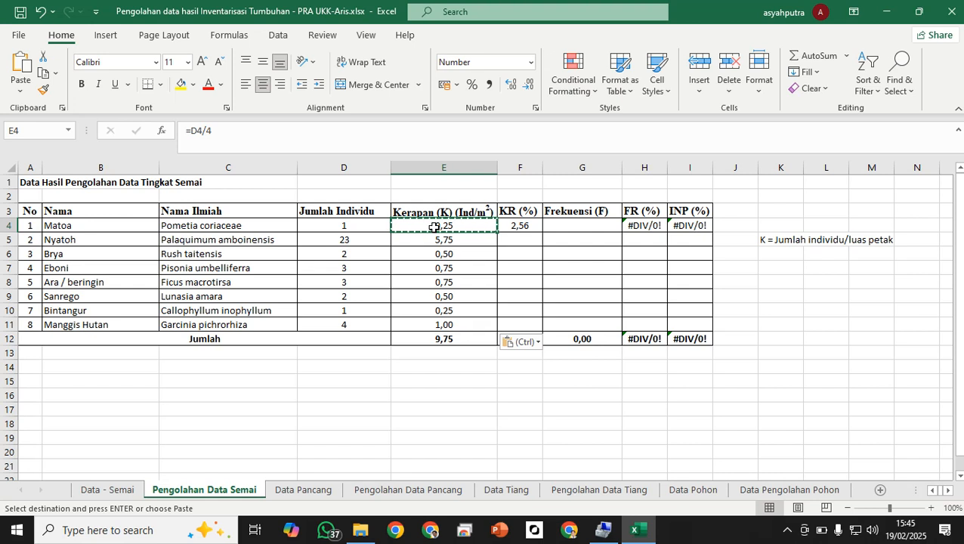
pyautogui.click(440, 376)
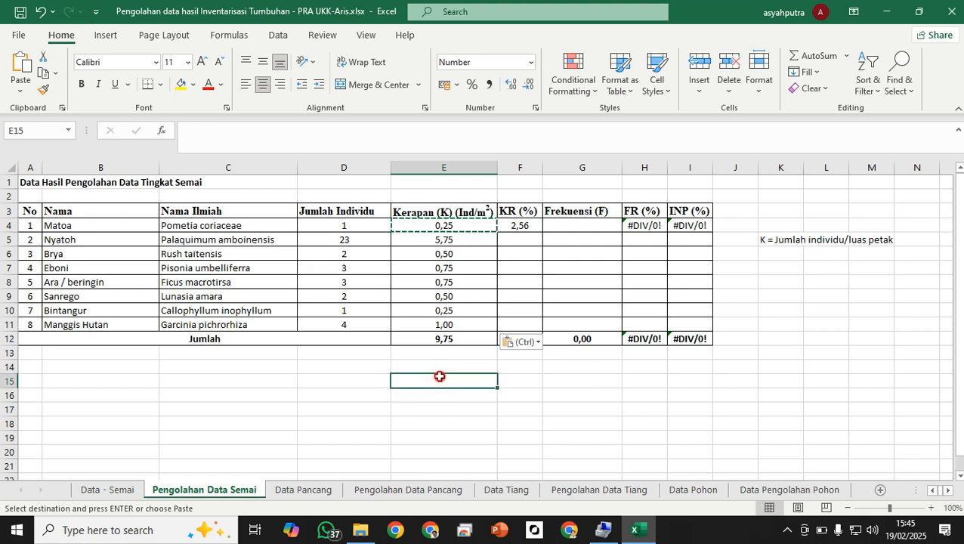
pyautogui.click(441, 226)
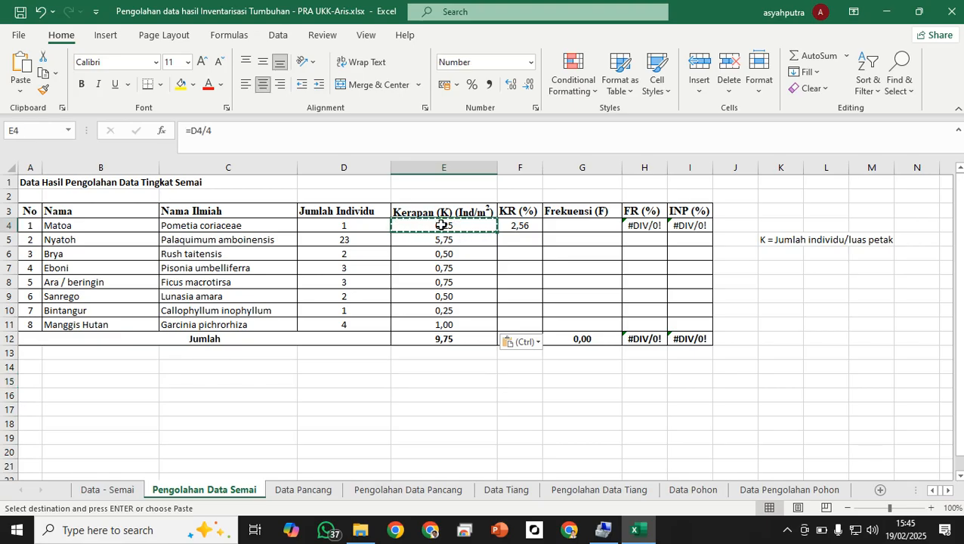
pyautogui.press('Escape')
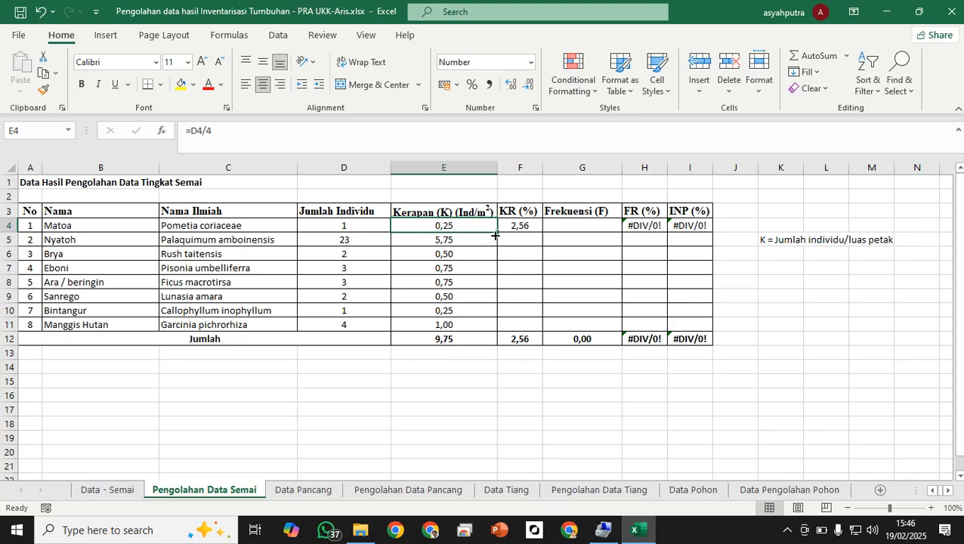
# - Clear all Kerapan values from E4:E11
pyautogui.click(445, 240)
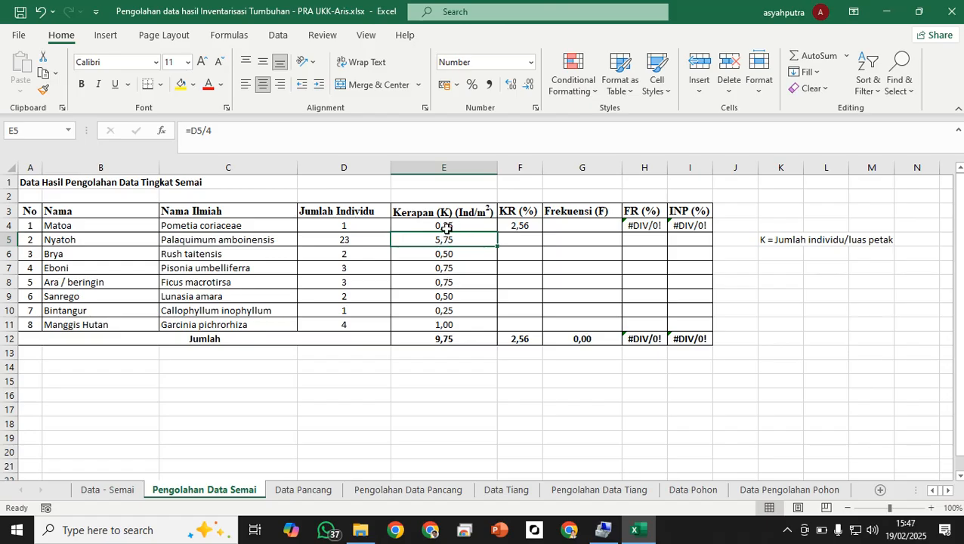
pyautogui.moveTo(447, 226); pyautogui.dragTo(451, 323)
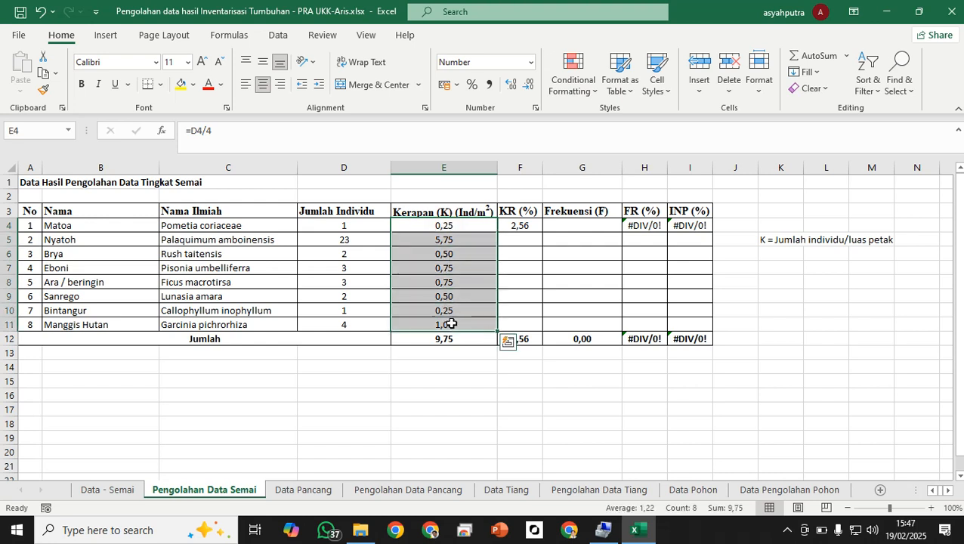
pyautogui.press('Delete')
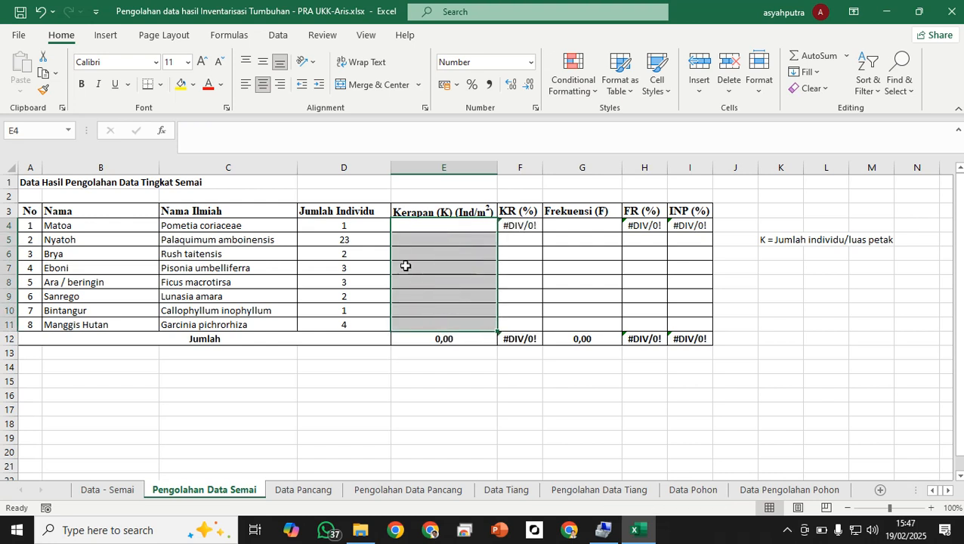
# - Enter the formula =D4/4 in cell E4 to calculate the Kerapan for Matoa
pyautogui.click(435, 224)
pyautogui.write('=')
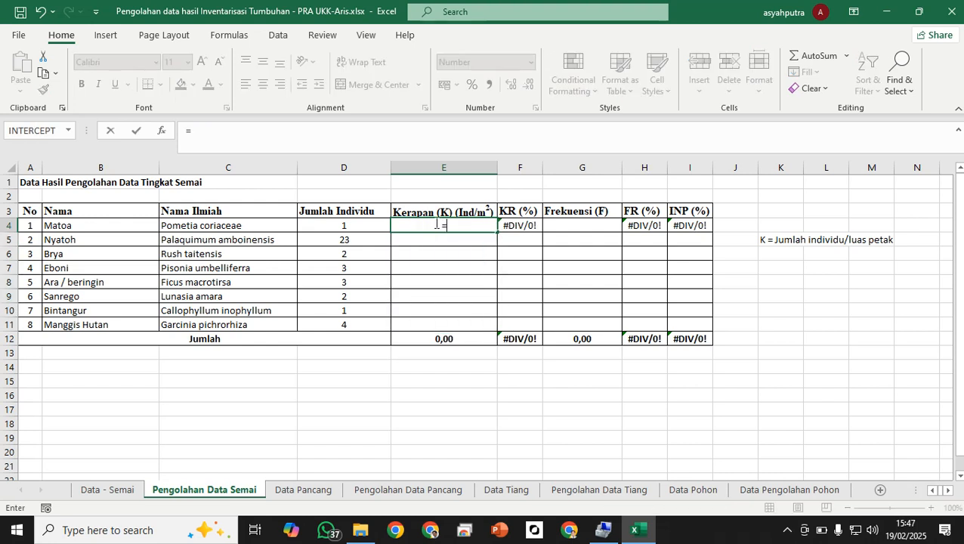
pyautogui.click(341, 226)
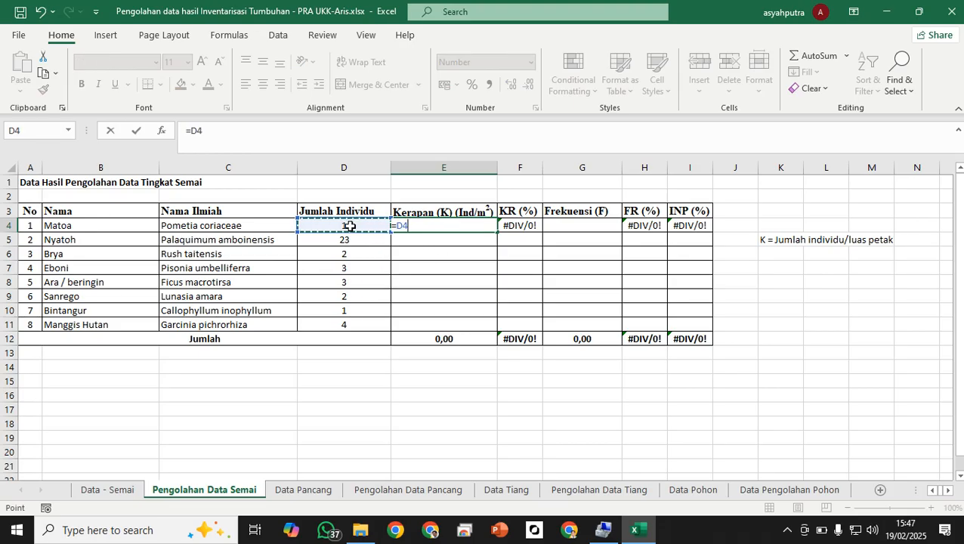
pyautogui.write('/')
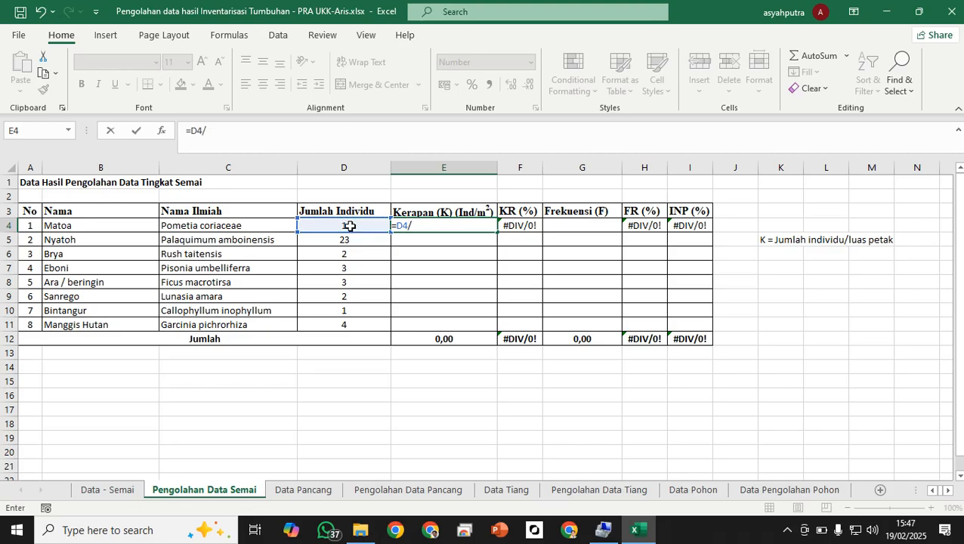
pyautogui.write('4')
pyautogui.press('Return')
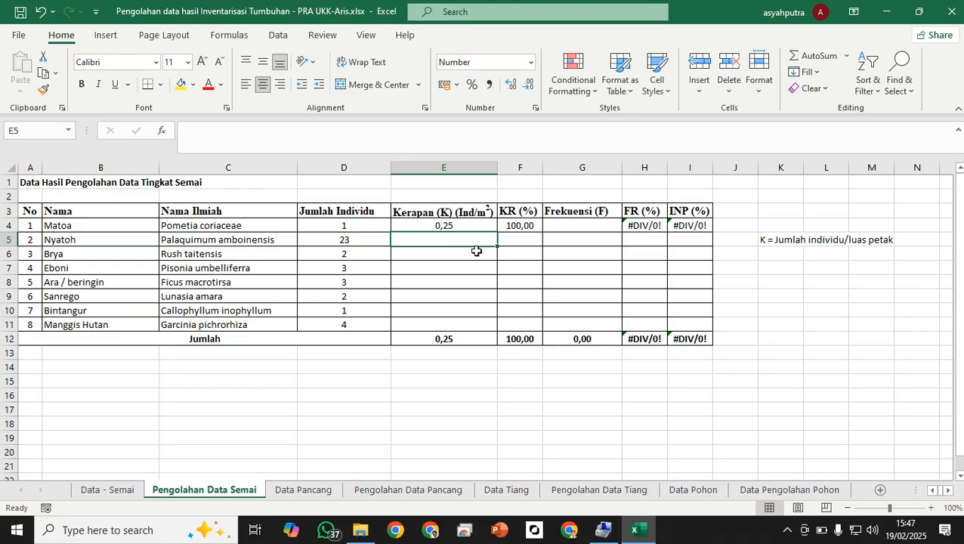
# - Extend the =D4/4 formula from E4 down to E11 with the fill handle
pyautogui.click(482, 225)
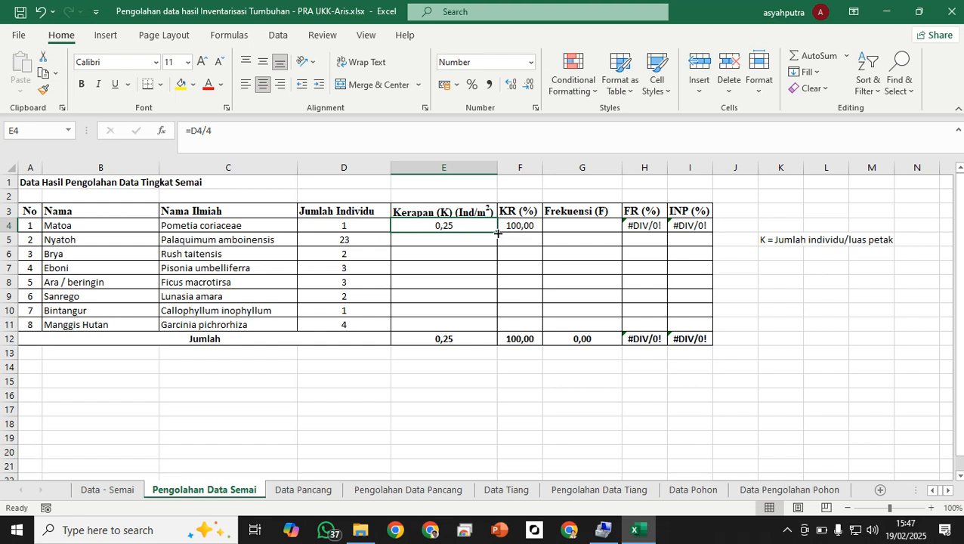
pyautogui.moveTo(497, 233); pyautogui.dragTo(498, 234)
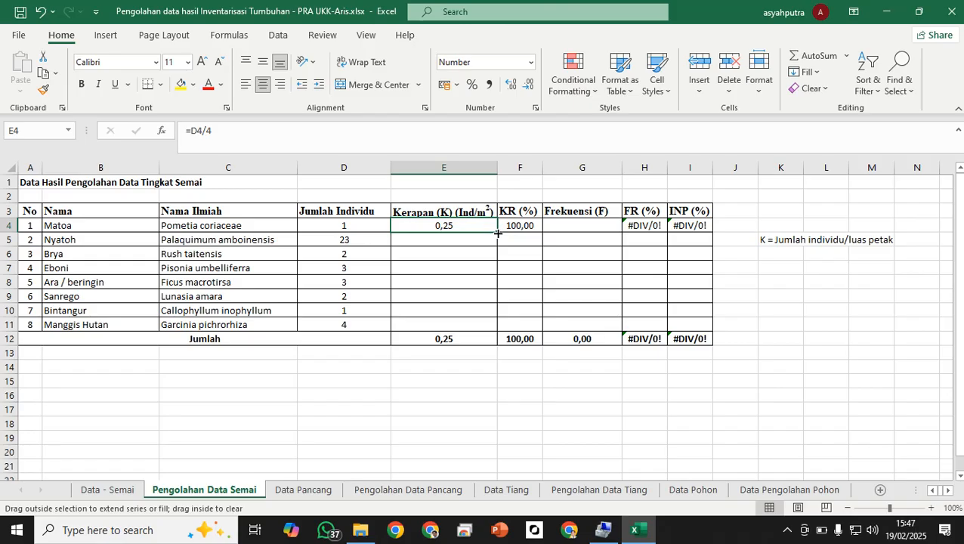
pyautogui.moveTo(497, 234); pyautogui.dragTo(488, 326)
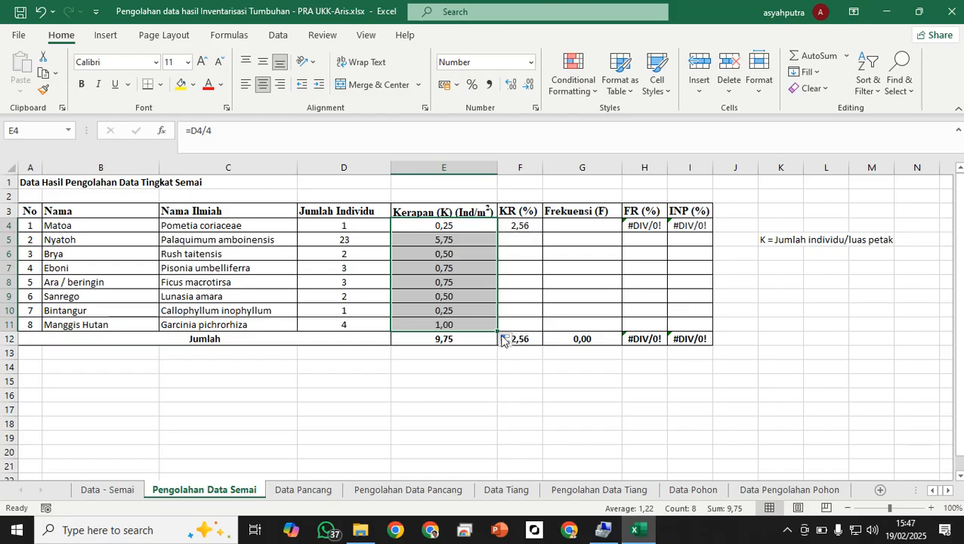
# - Clear the filled Kerapan values from E5:E11, keeping the formula in E4
pyautogui.click(507, 408)
pyautogui.moveTo(451, 239); pyautogui.dragTo(451, 323)
pyautogui.press('Delete')
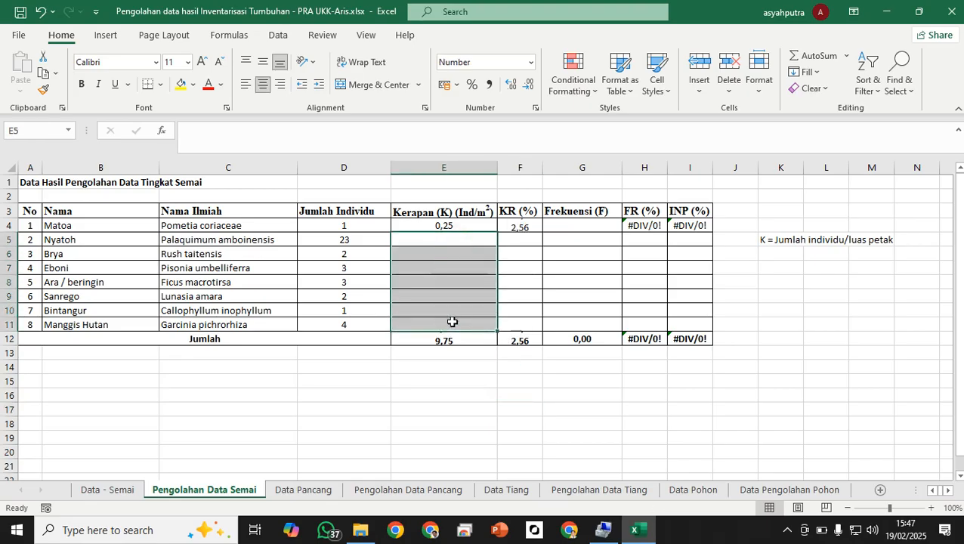
# - Copy the Kerapan formula in E4 and paste it into the empty cells E5:E11
pyautogui.click(452, 227)
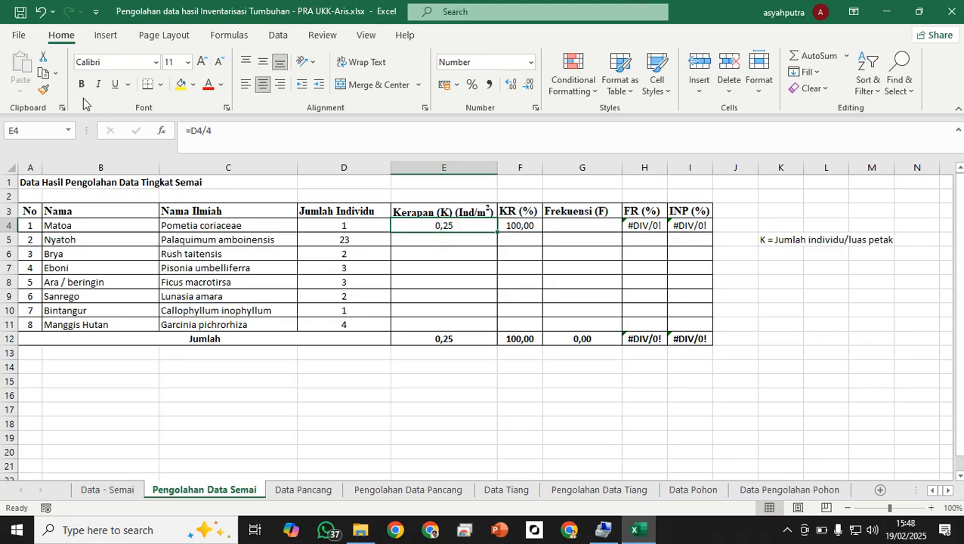
pyautogui.click(50, 77)
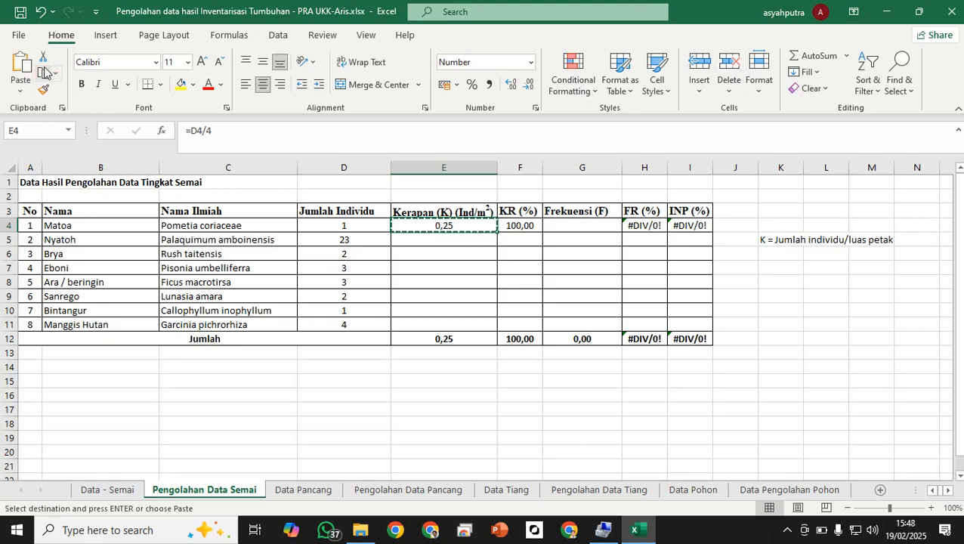
pyautogui.moveTo(427, 239); pyautogui.dragTo(422, 333)
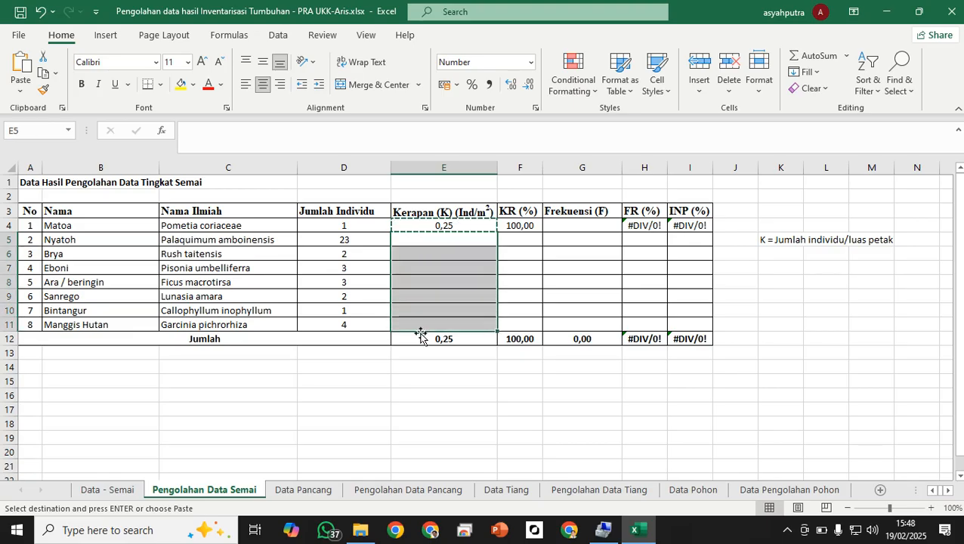
pyautogui.click(21, 68)
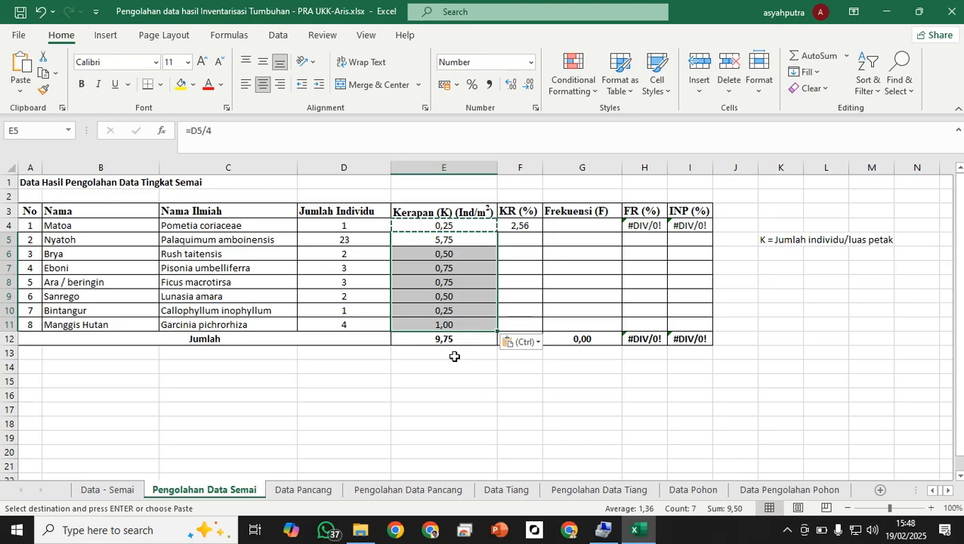
pyautogui.click(477, 369)
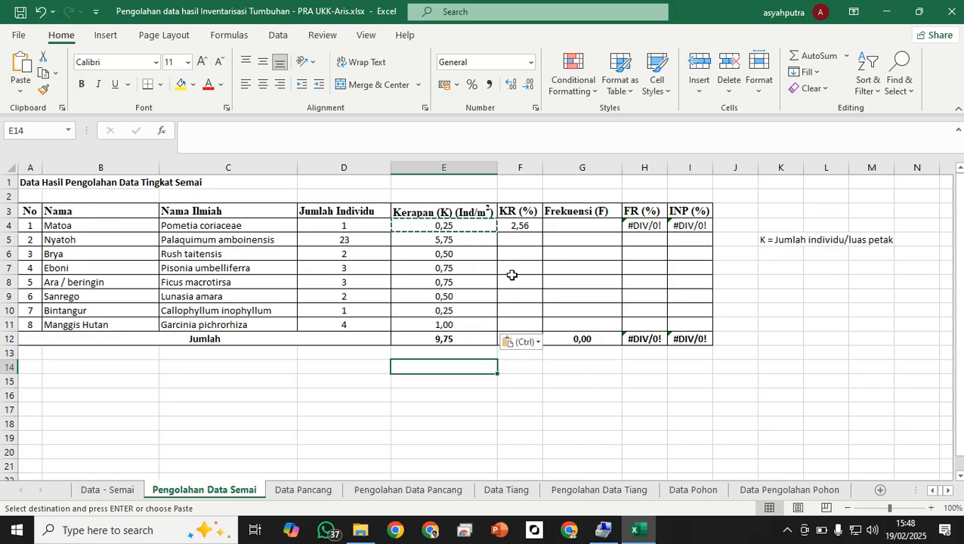
# - Check the Jumlah formula for the Kerapan column in E12
pyautogui.click(445, 342)
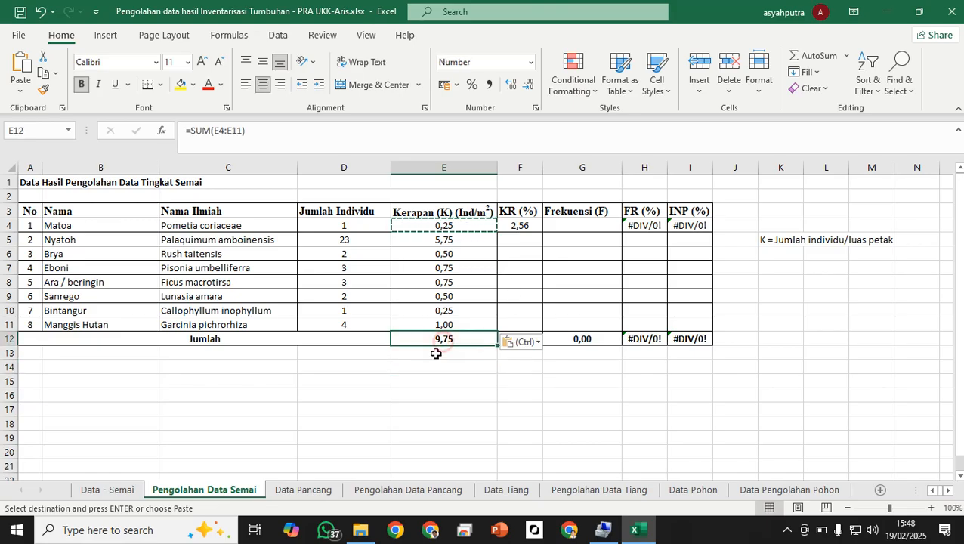
pyautogui.click(435, 365)
pyautogui.click(437, 340)
# - Start a relative density note with the text "KR =" in cell K7
pyautogui.click(770, 273)
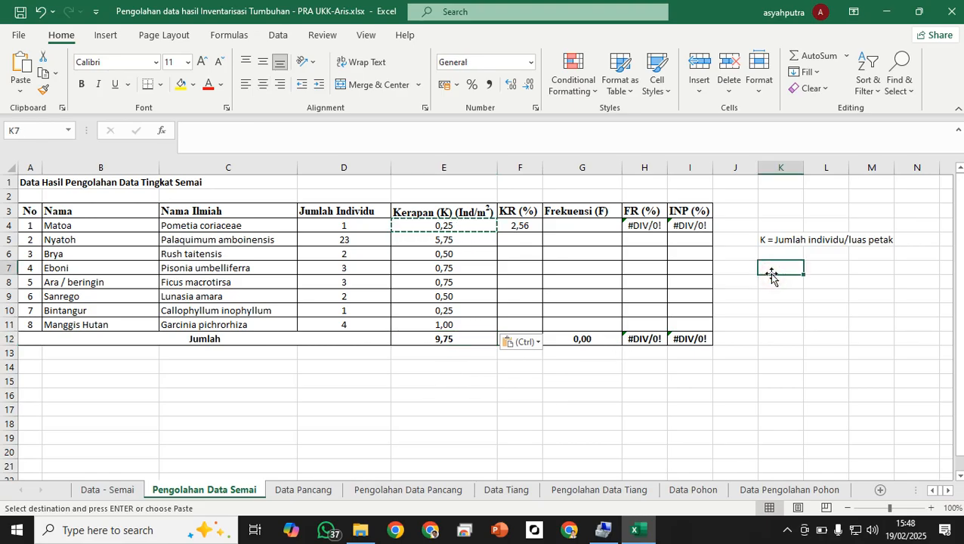
pyautogui.write('KR =')
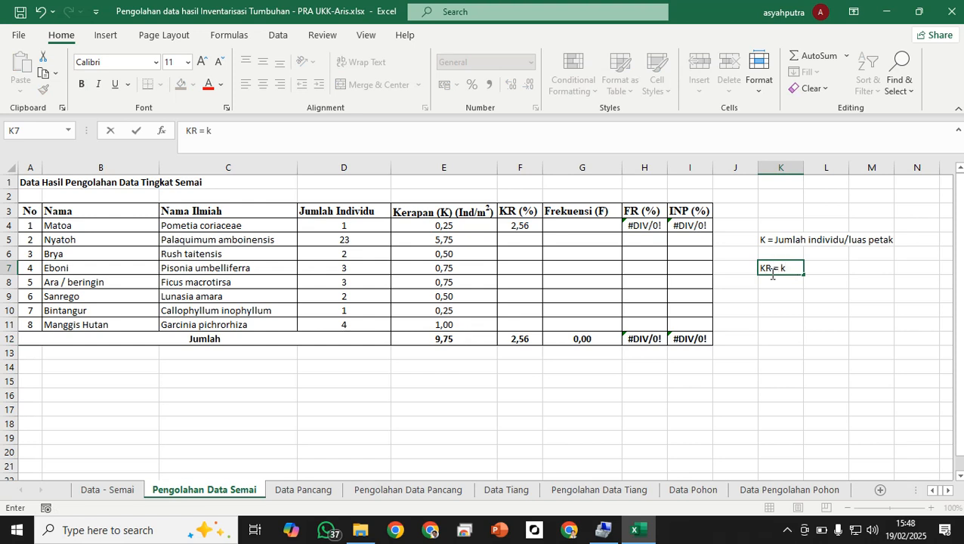
pyautogui.press('Return')
pyautogui.write('kR =')
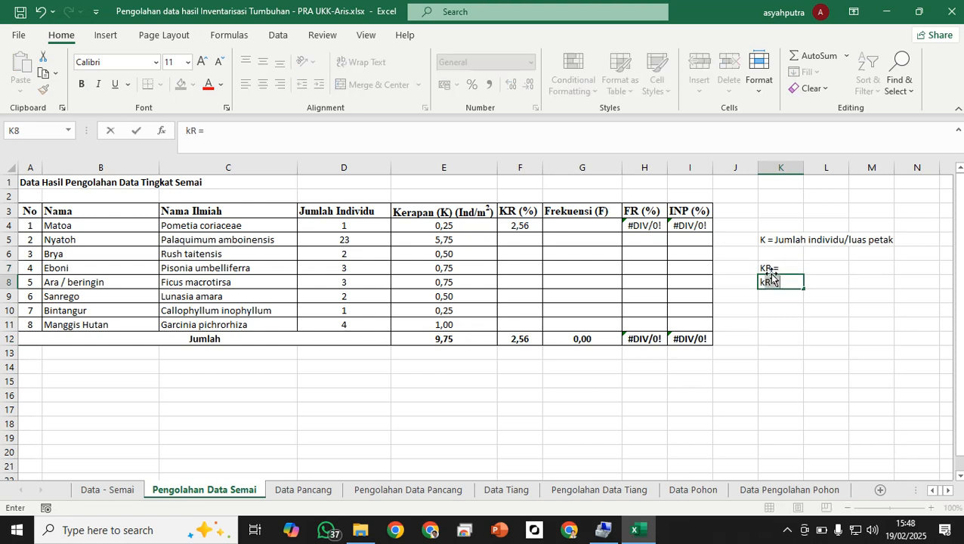
pyautogui.press('Return')
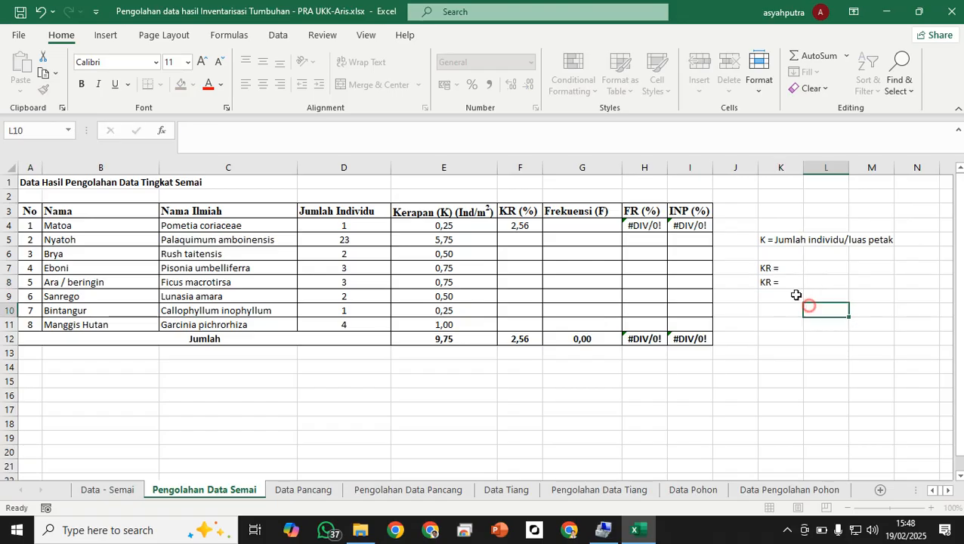
pyautogui.click(786, 281)
pyautogui.press('Delete')
# - Complete the relative density note in K7 so it reads "KR = Ki/Ktotal x 100"
pyautogui.doubleClick(783, 268)
pyautogui.write('Ki')
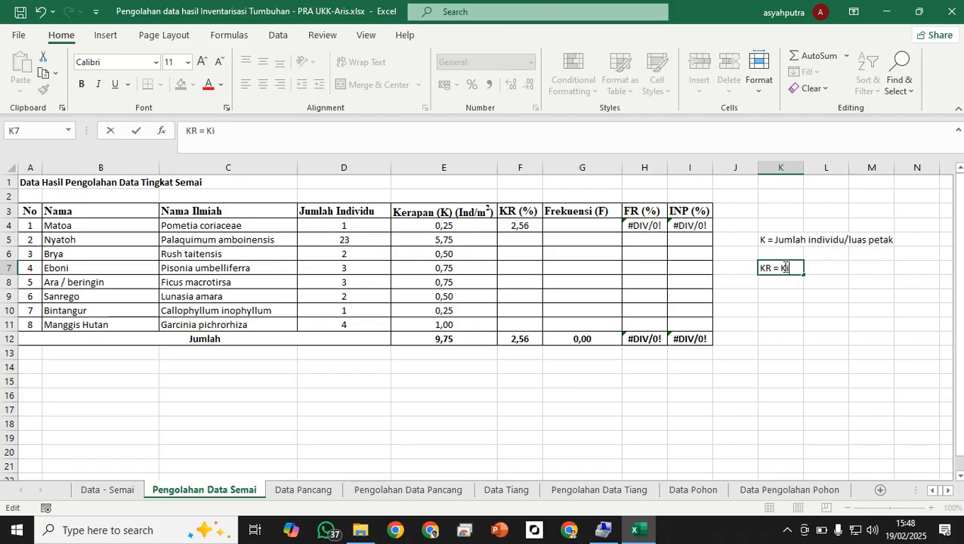
pyautogui.write('/Ktotal')
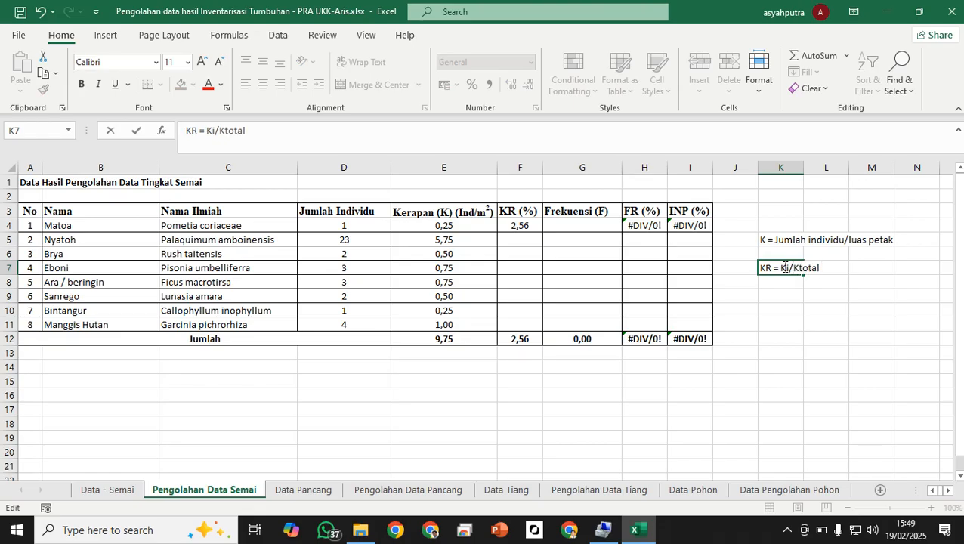
pyautogui.write(' x 100')
pyautogui.press('Return')
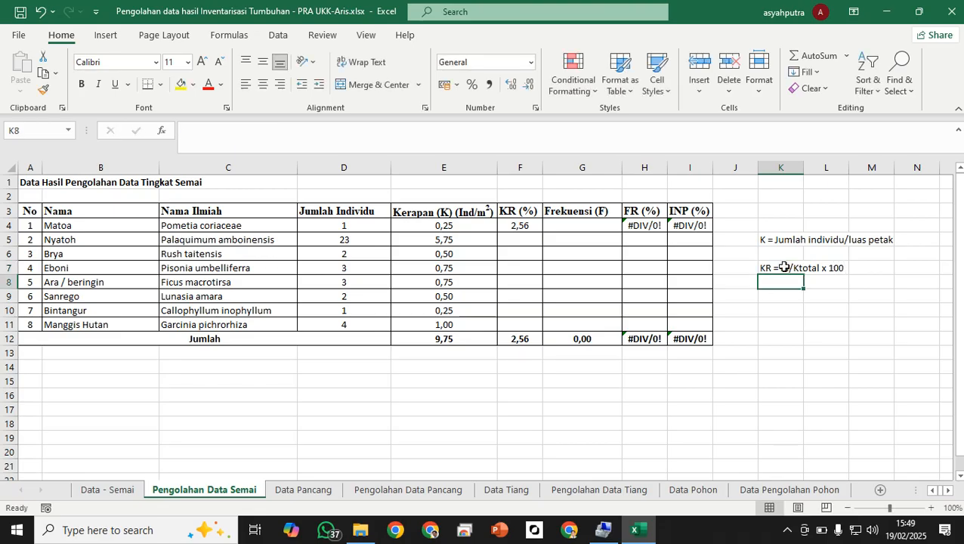
pyautogui.click(775, 272)
pyautogui.click(790, 305)
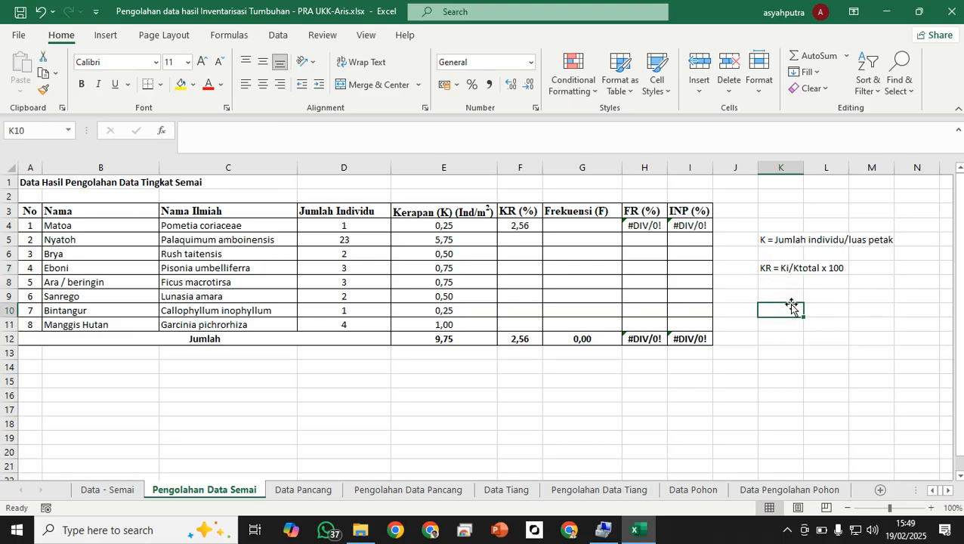
# - Rewrite the KR (%) formula for Matoa in F4 as =E4/E12*100
pyautogui.click(535, 224)
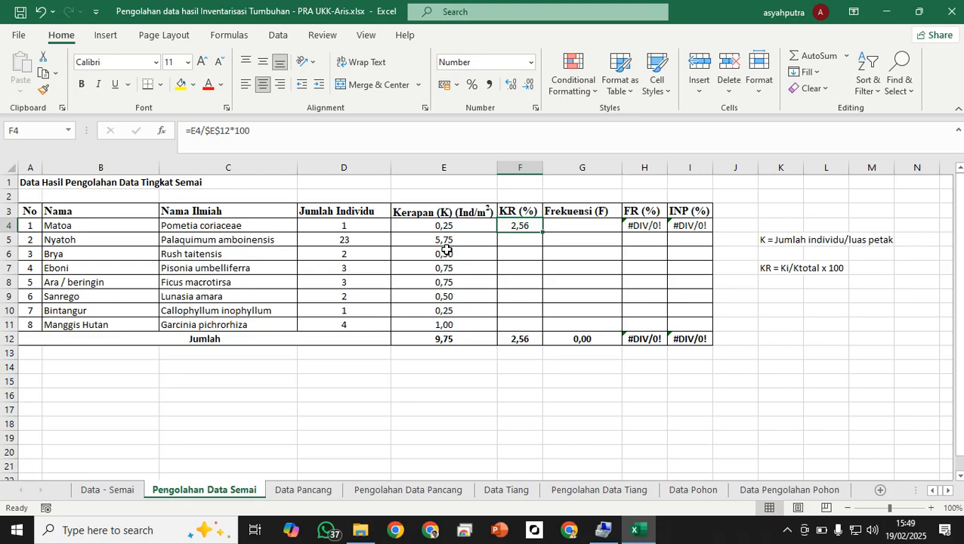
pyautogui.click(278, 139)
pyautogui.press('BackSpace')
pyautogui.press('BackSpace')
pyautogui.press('BackSpace')
pyautogui.press('BackSpace')
pyautogui.press('BackSpace')
pyautogui.press('BackSpace')
pyautogui.press('BackSpace')
pyautogui.press('BackSpace')
pyautogui.press('BackSpace')
pyautogui.press('BackSpace')
pyautogui.press('BackSpace')
pyautogui.press('BackSpace')
pyautogui.press('BackSpace')
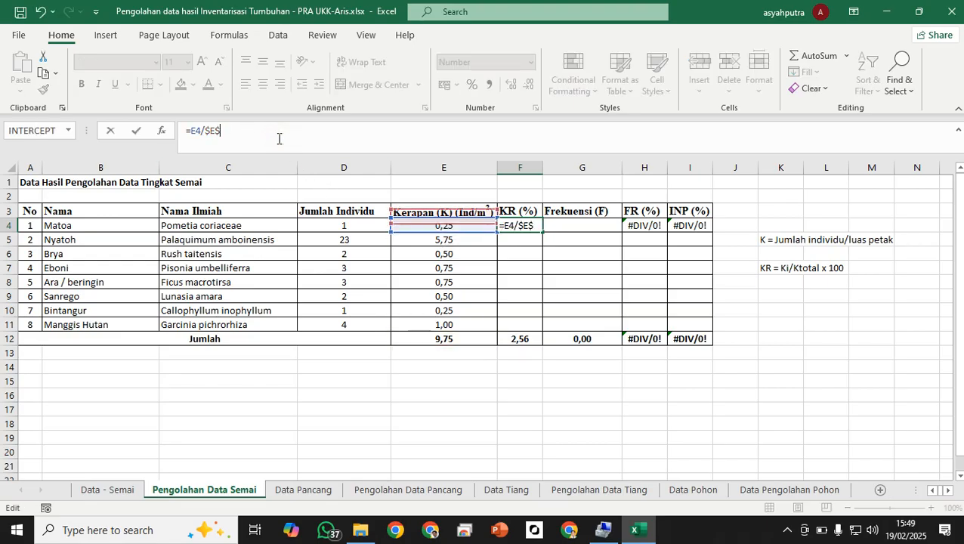
pyautogui.write('=')
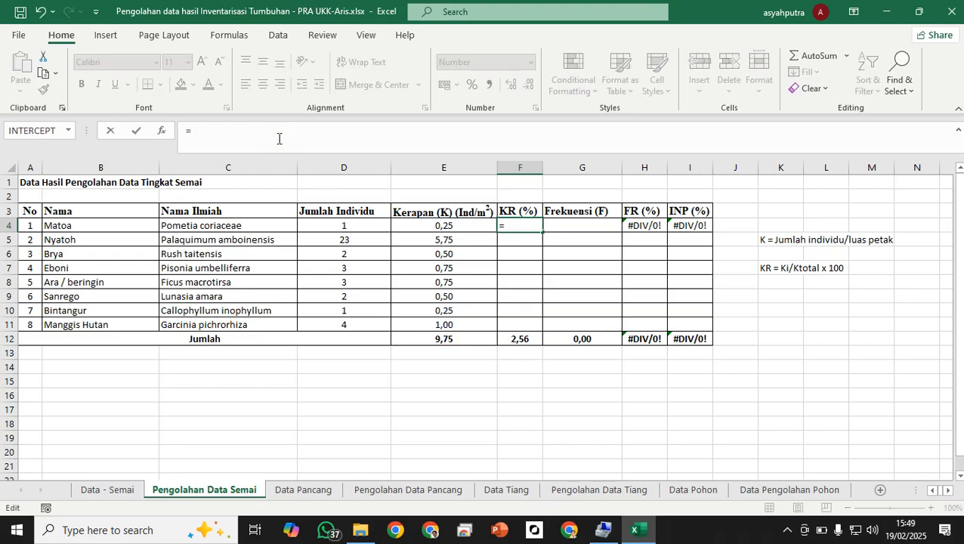
pyautogui.click(444, 226)
pyautogui.write('/')
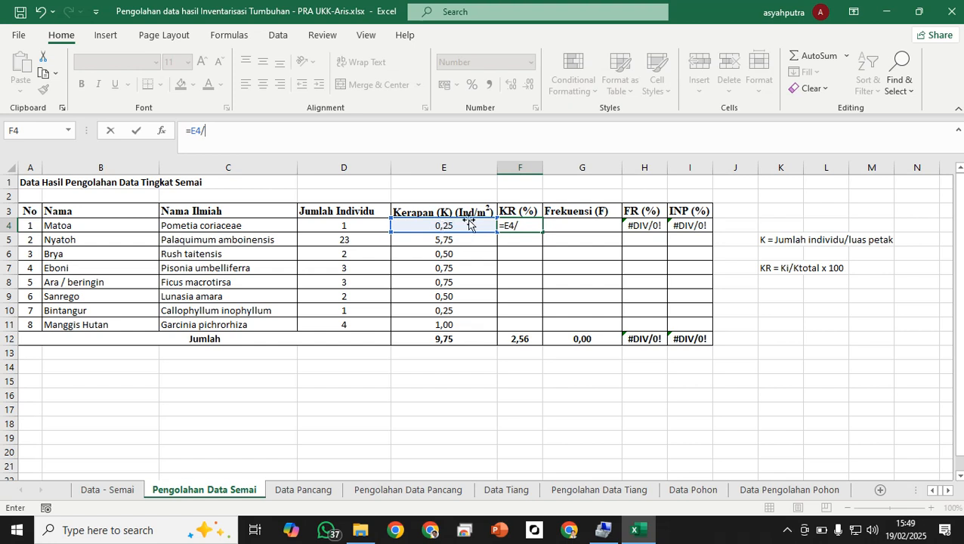
pyautogui.click(438, 340)
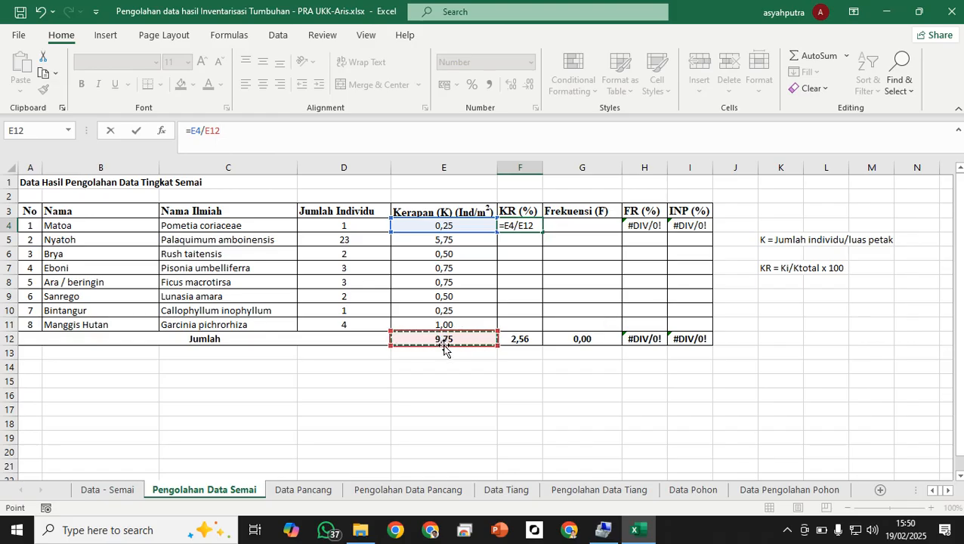
pyautogui.write('*')
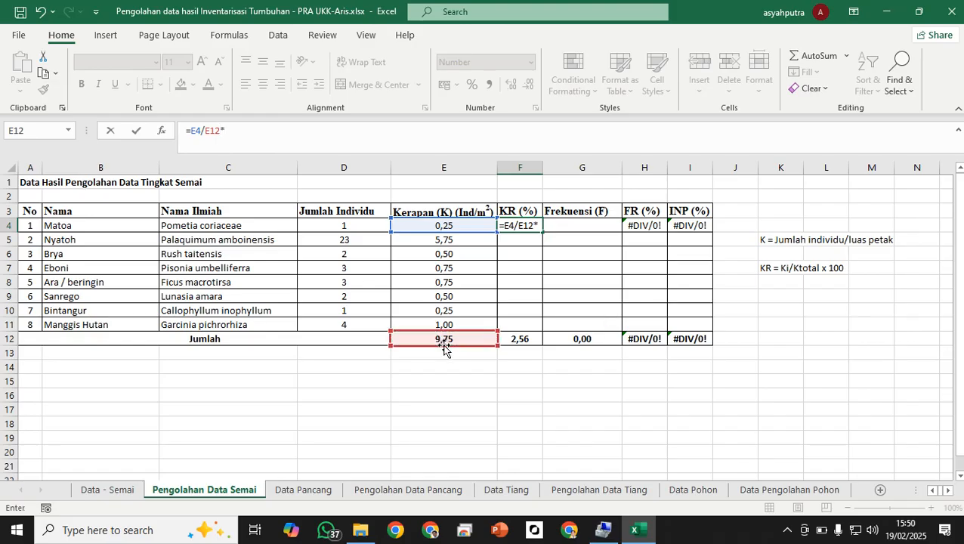
pyautogui.write('100')
pyautogui.press('Return')
# - Try to fill the KR formula from F4 down through F11, and check the Kerapan total's formula in E12
pyautogui.click(520, 225)
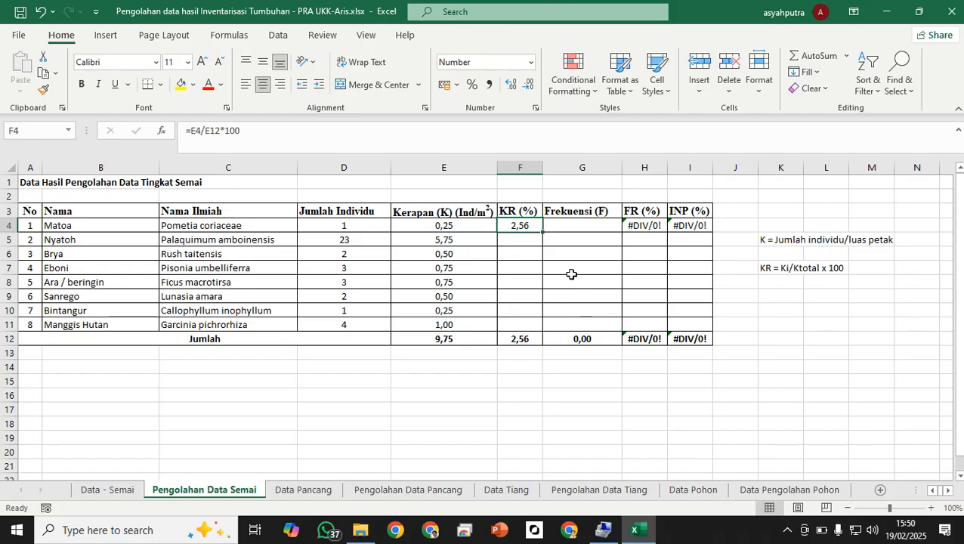
pyautogui.moveTo(543, 232); pyautogui.dragTo(546, 327)
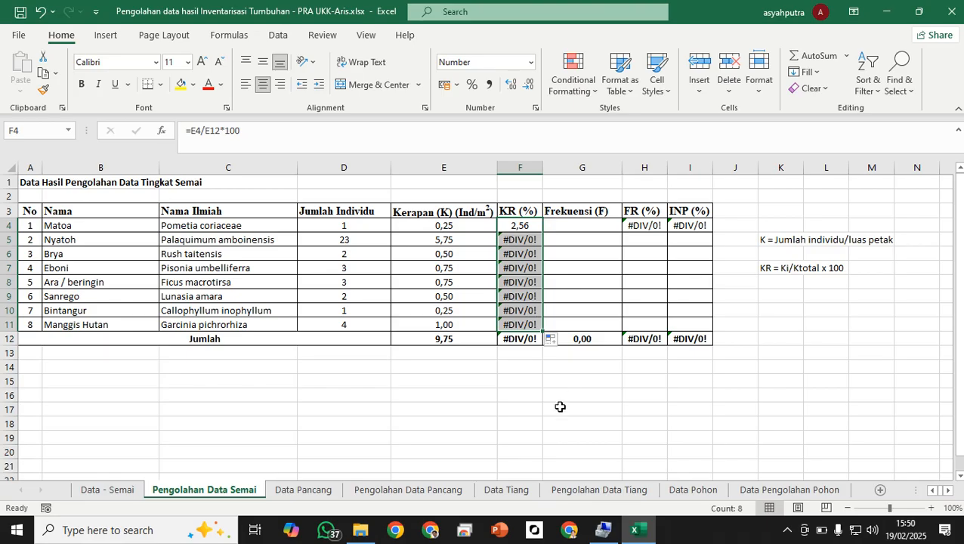
pyautogui.click(452, 355)
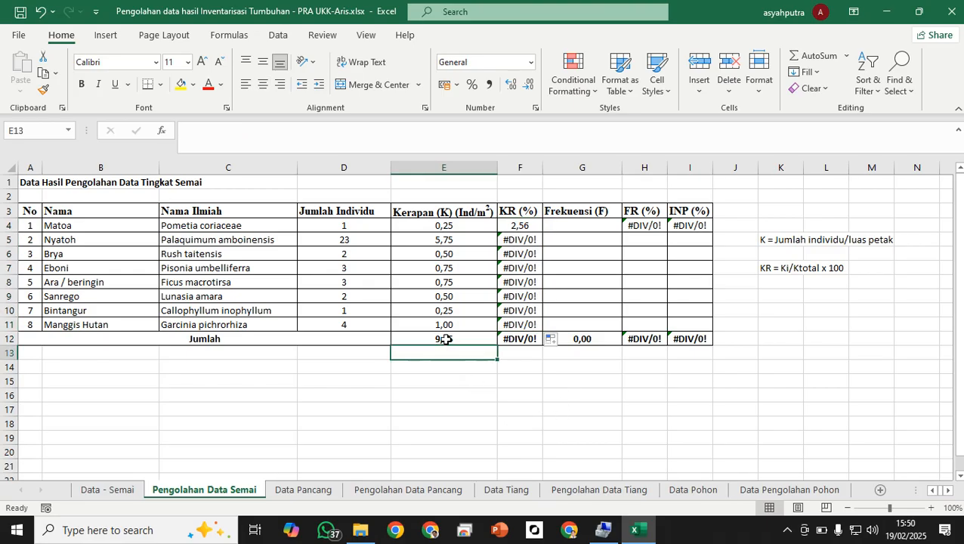
pyautogui.click(448, 342)
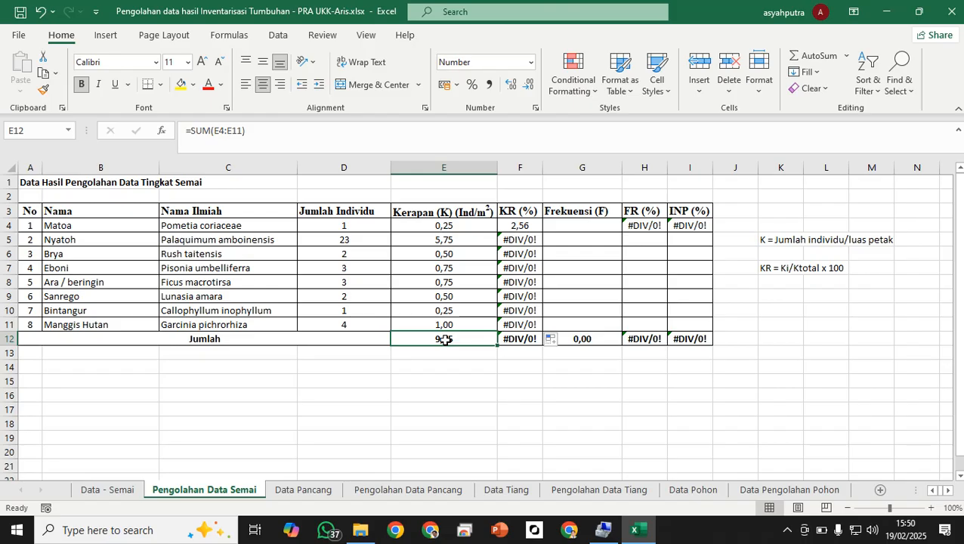
# - Lock the row of the Kerapan total in the F4 formula, making it =E4/E$12*100
pyautogui.click(514, 228)
pyautogui.click(205, 131)
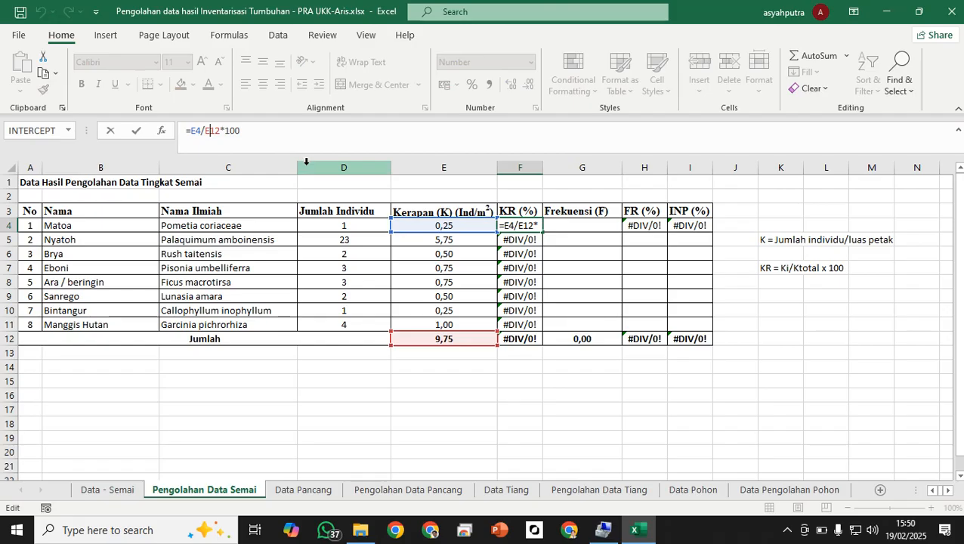
pyautogui.write('$')
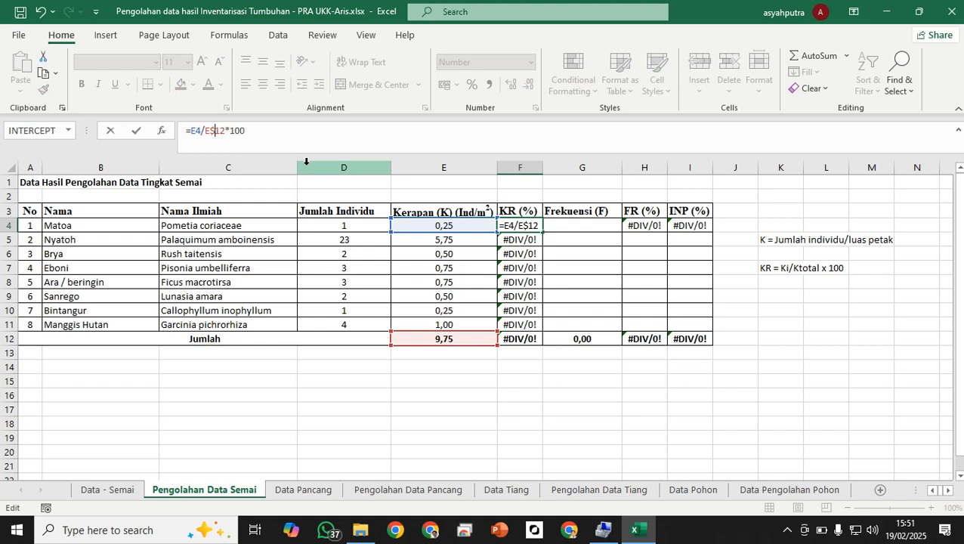
pyautogui.press('Return')
# - Fill the corrected KR formula from F4 down through F11 and check the Jumlah formula in F12
pyautogui.click(513, 226)
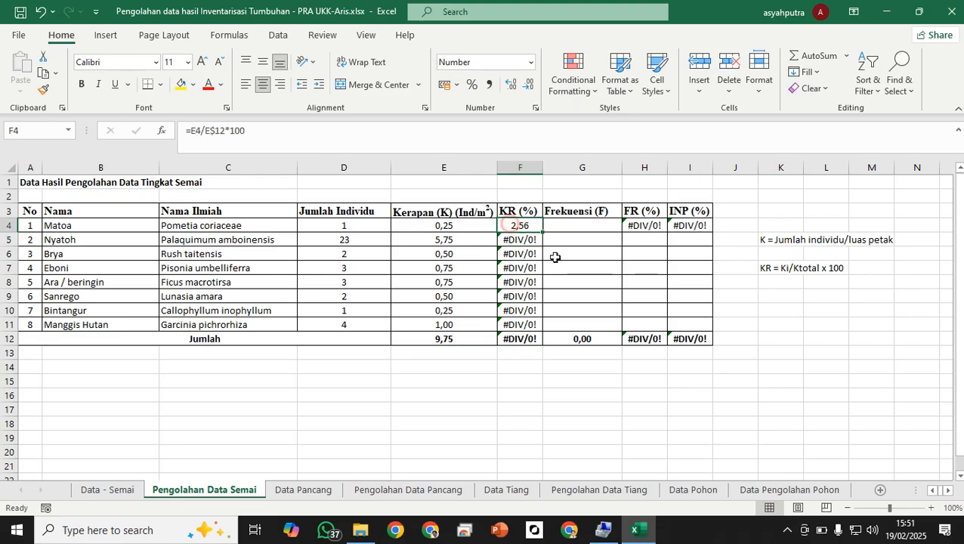
pyautogui.moveTo(542, 233); pyautogui.dragTo(536, 332)
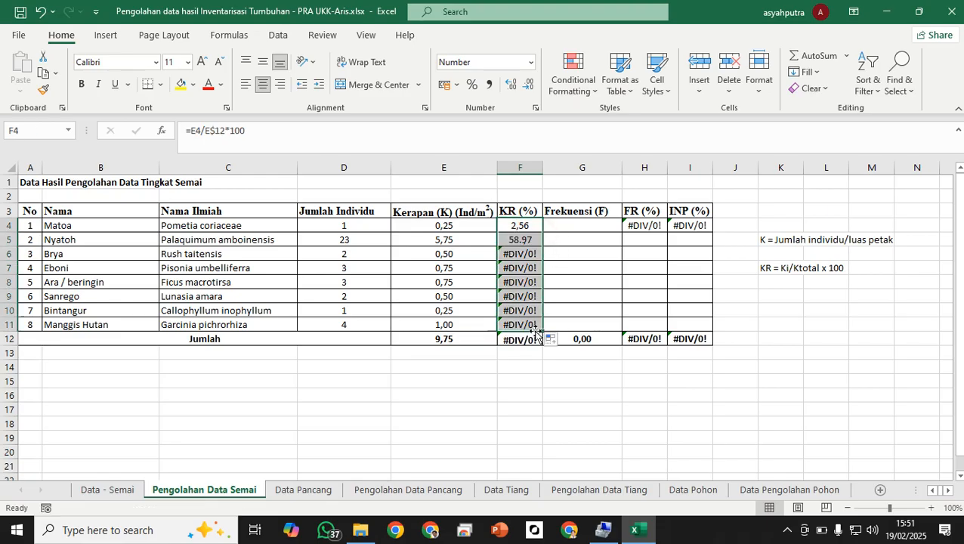
pyautogui.click(551, 378)
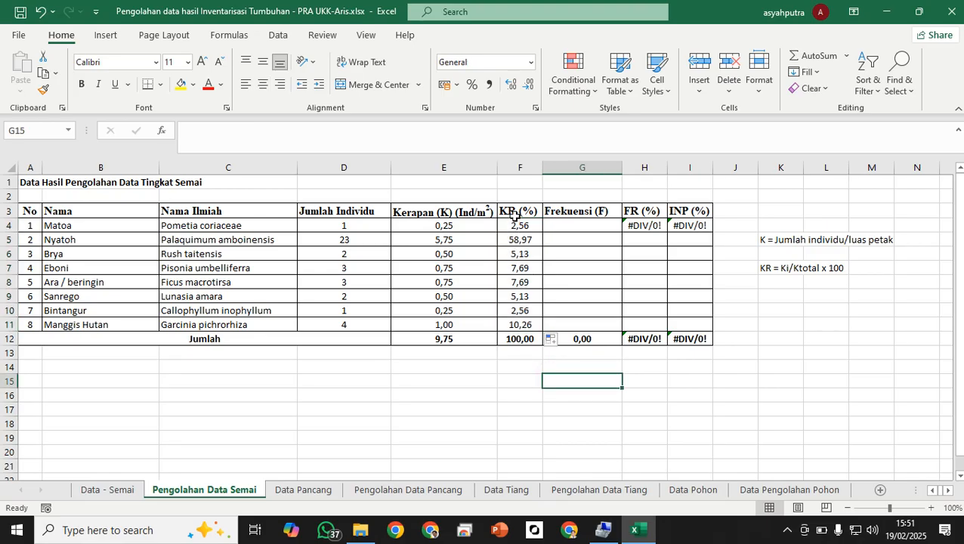
pyautogui.click(515, 338)
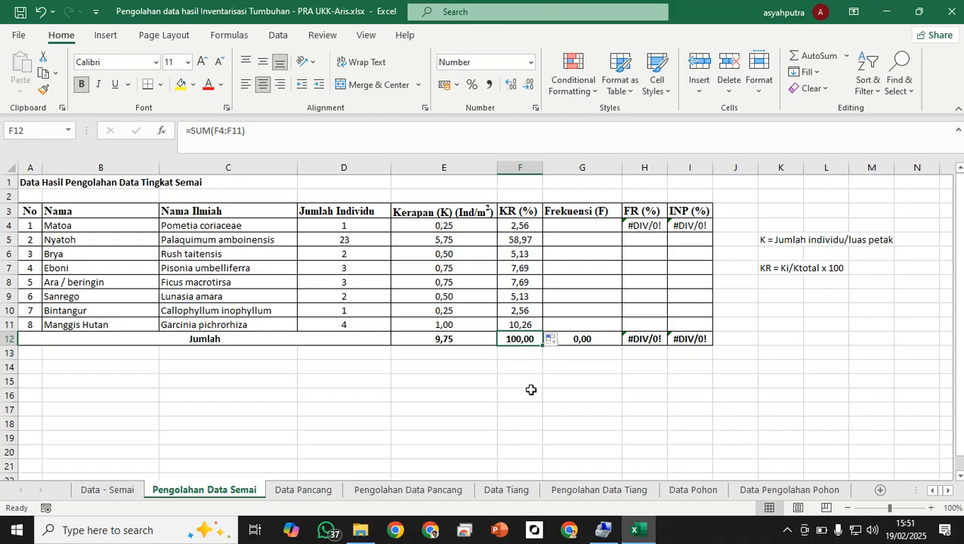
pyautogui.click(567, 394)
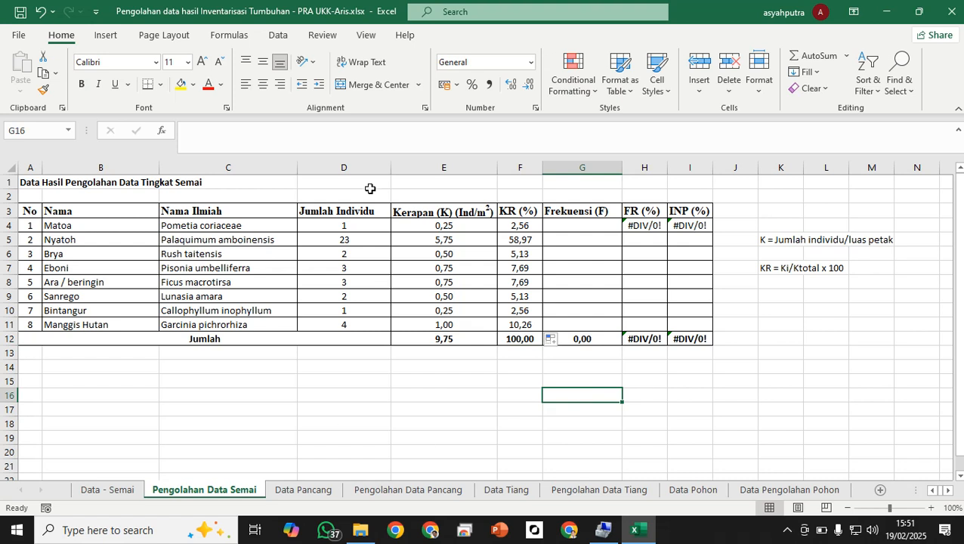
# - Start a frequency note with the text "F=" in cell K9
pyautogui.click(408, 213)
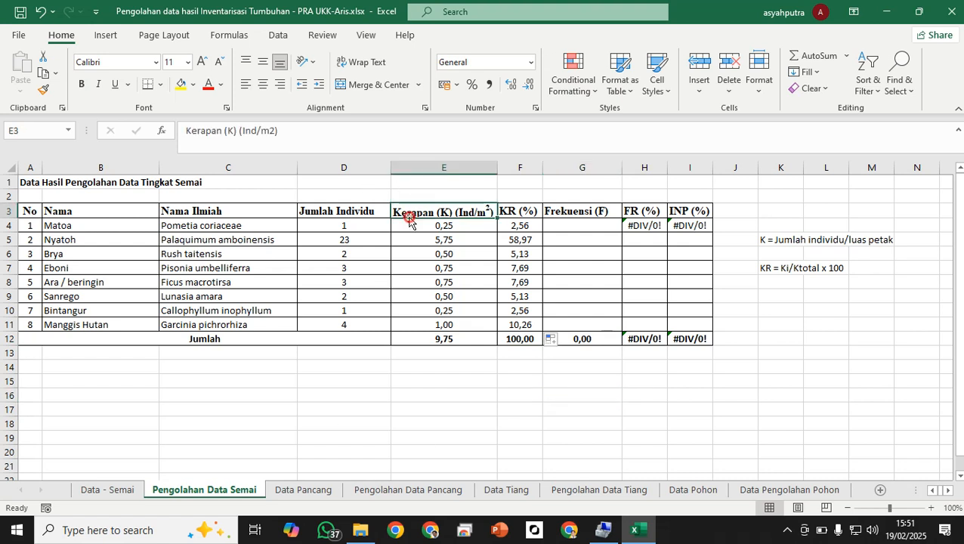
pyautogui.click(509, 212)
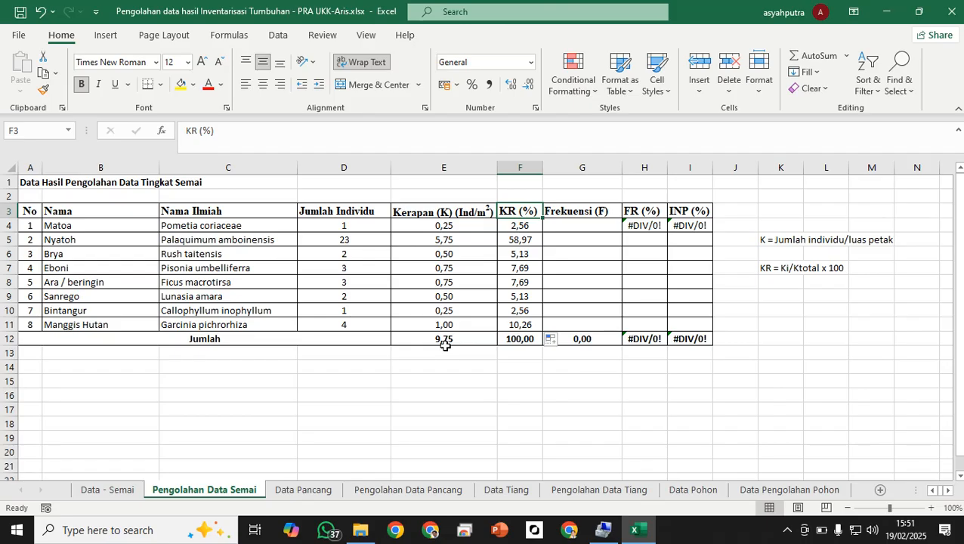
pyautogui.click(777, 299)
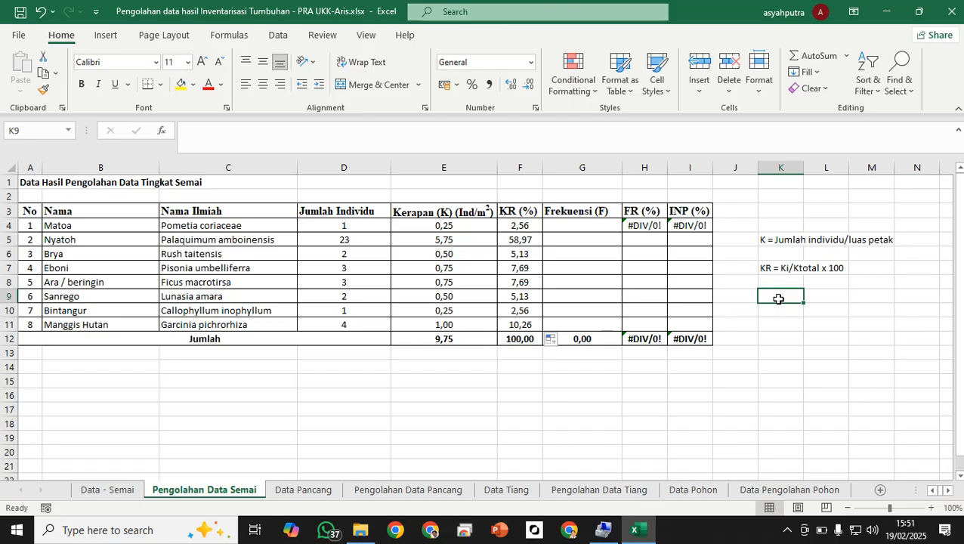
pyautogui.write('F=')
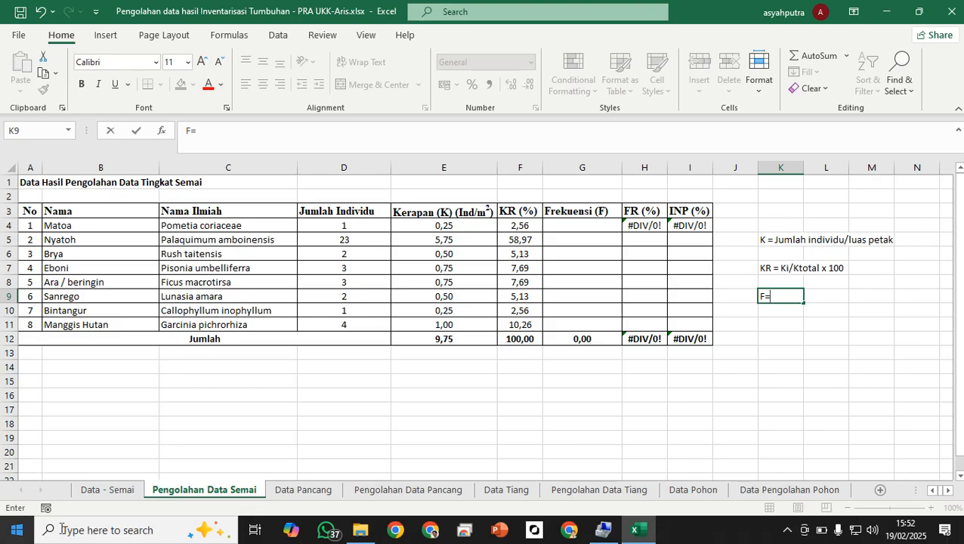
# - Check the plot number (No Petak) on the Data - Semai tally sheet and return to Pengolahan Data Semai
pyautogui.click(101, 489)
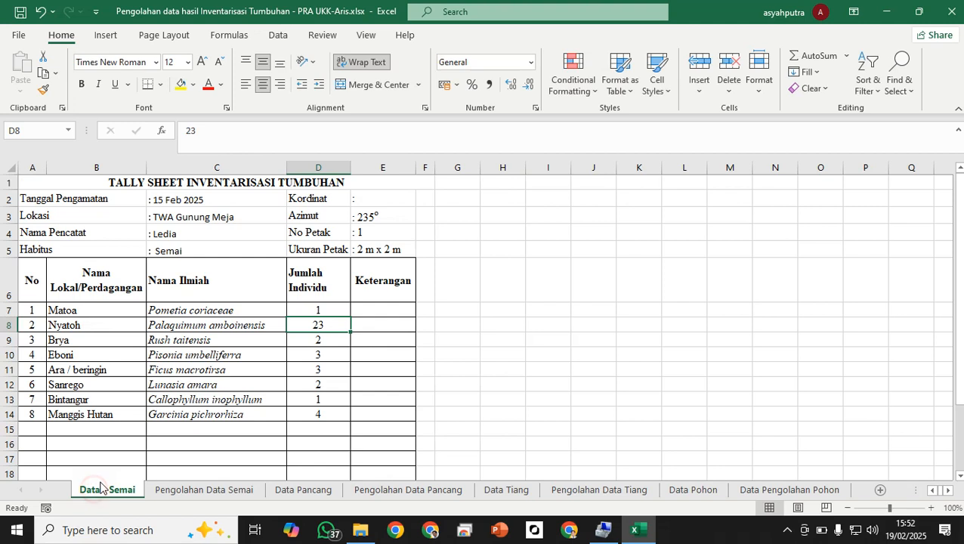
pyautogui.click(370, 234)
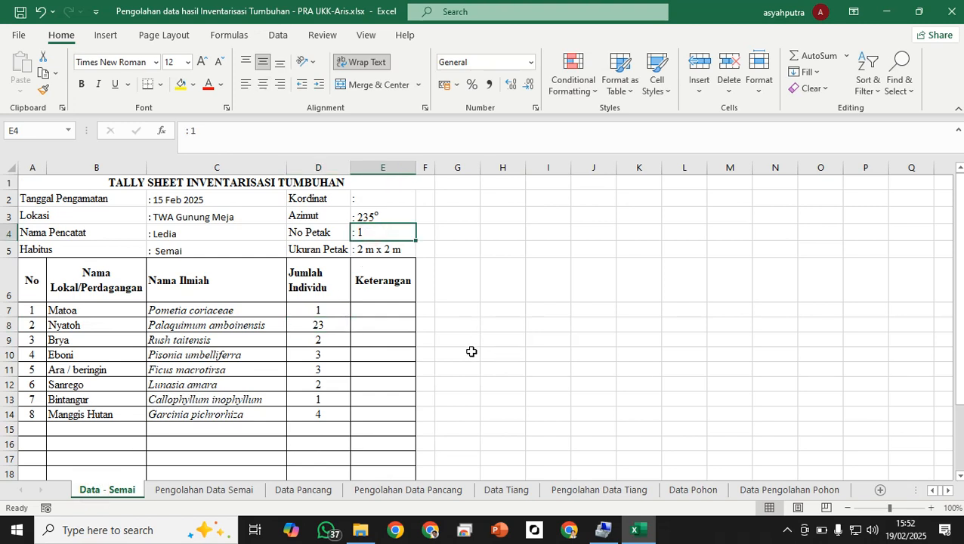
pyautogui.scroll(-15, 426, 350)
pyautogui.scroll(-17, 408, 365)
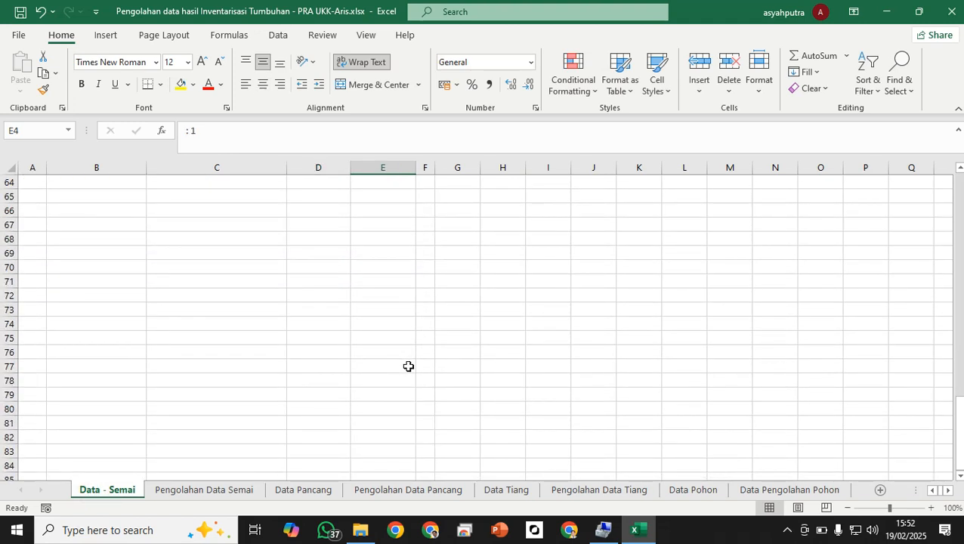
pyautogui.scroll(20, 408, 365)
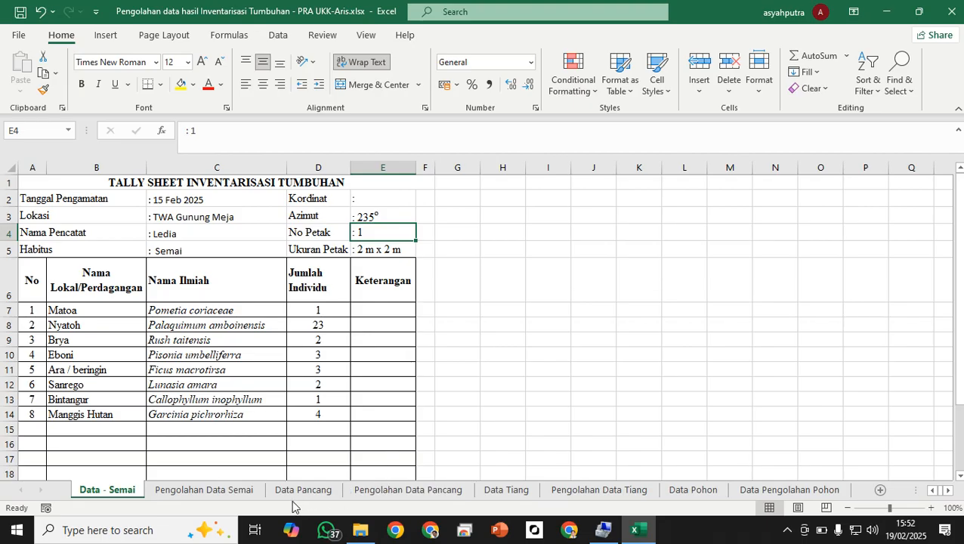
pyautogui.click(211, 492)
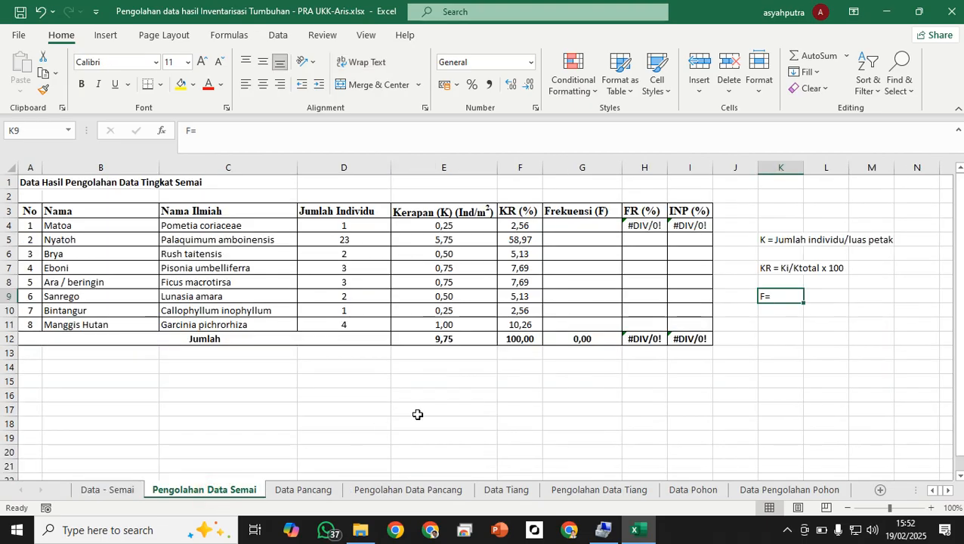
# - Enter the Frekuensi (F) formula =1/1 for Matoa in G4
pyautogui.click(571, 224)
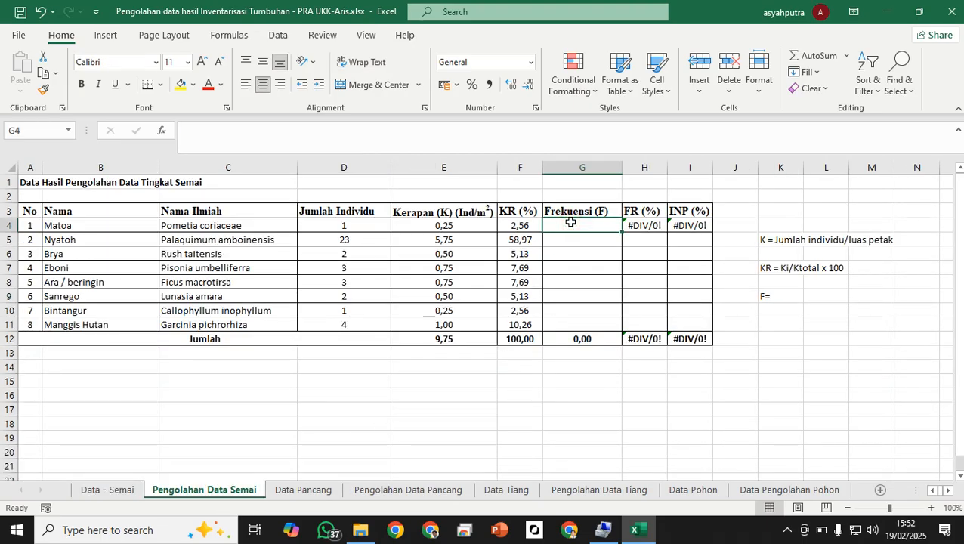
pyautogui.write('=')
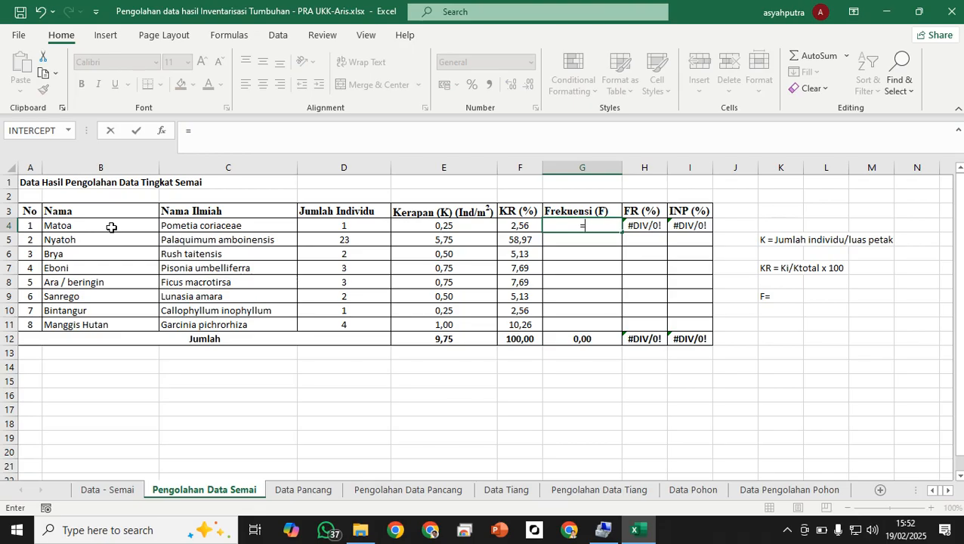
pyautogui.write('1/')
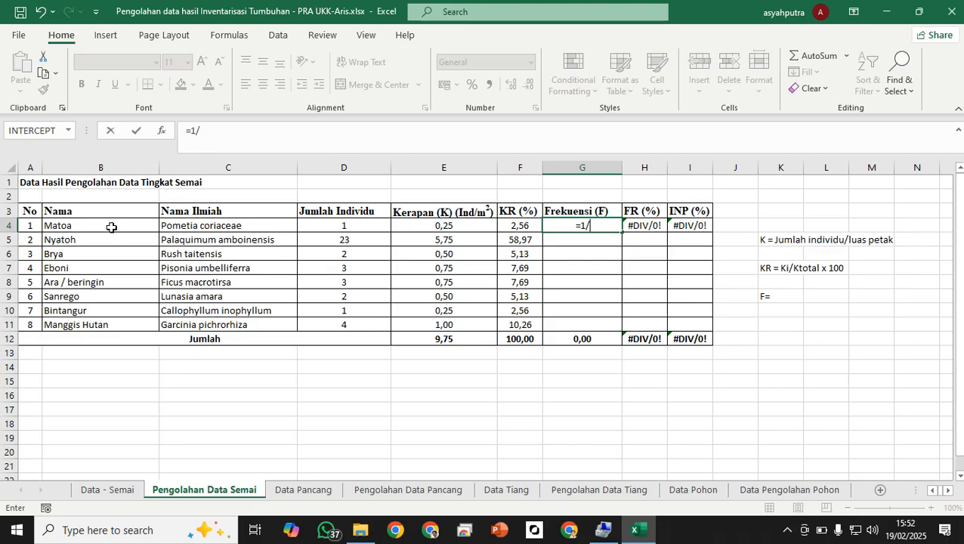
pyautogui.write('1')
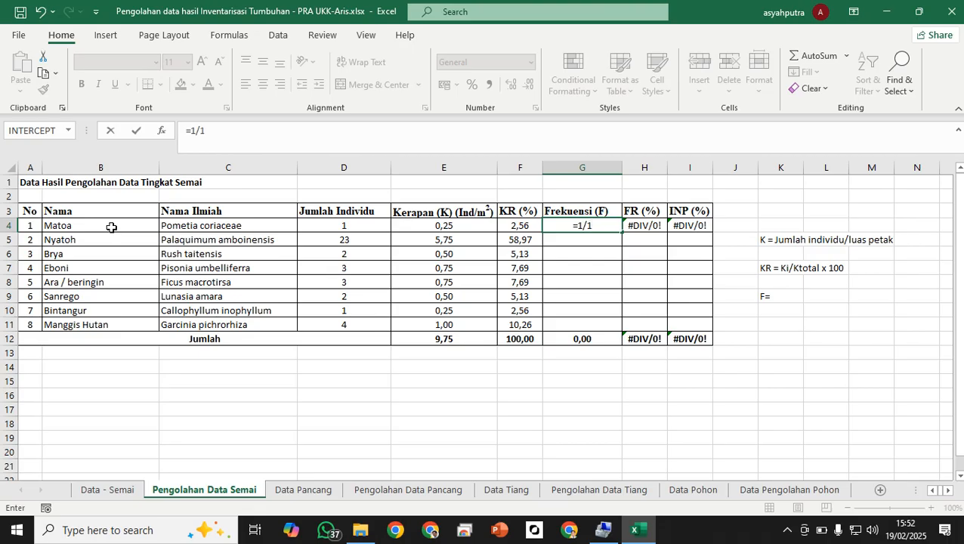
pyautogui.press('Return')
pyautogui.click(560, 224)
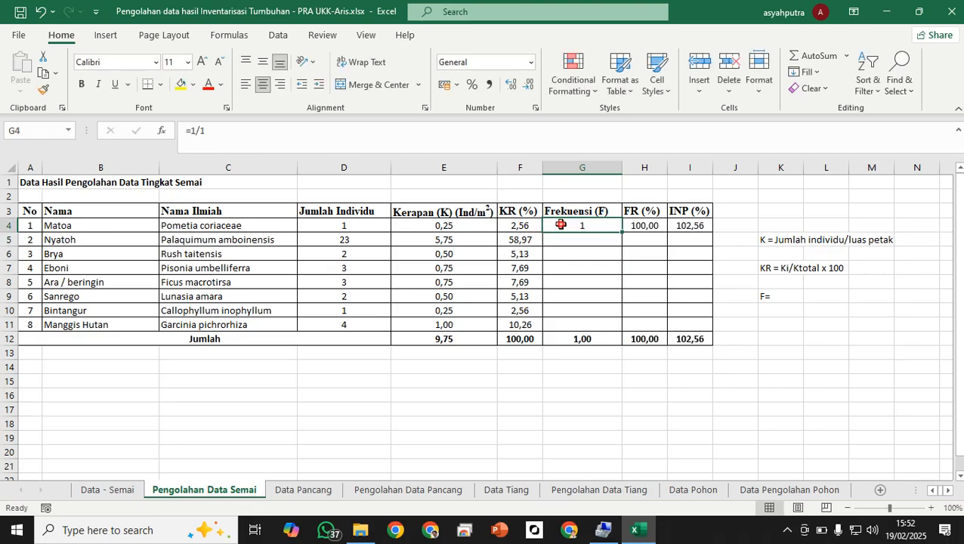
# - Fill the Frekuensi (F) formula from G4 down through G11 and check the Jumlah formula in G12
pyautogui.moveTo(620, 232); pyautogui.dragTo(617, 327)
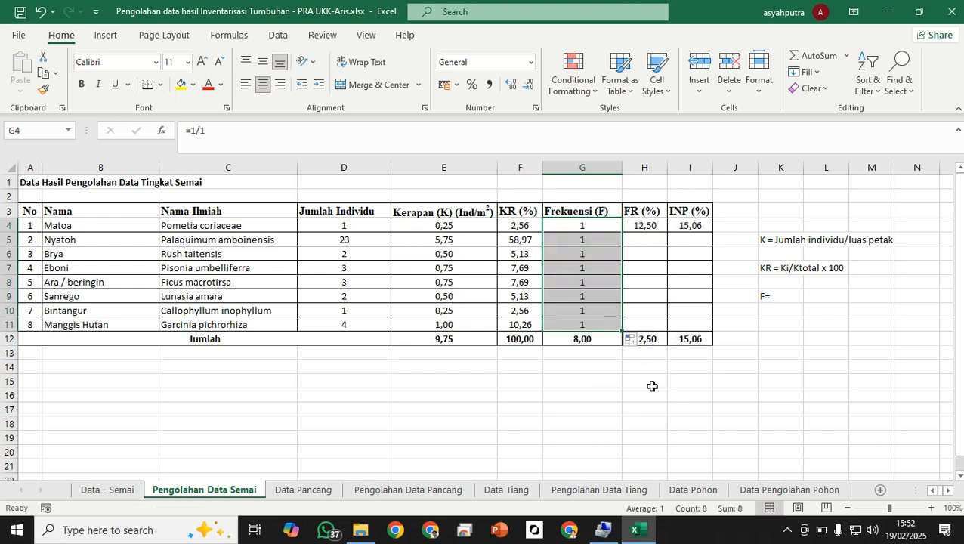
pyautogui.click(651, 386)
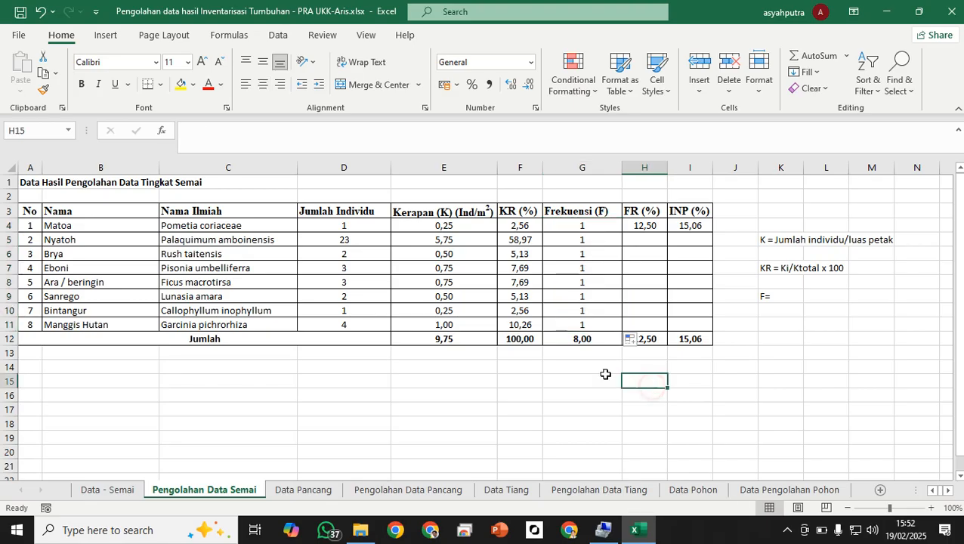
pyautogui.click(579, 342)
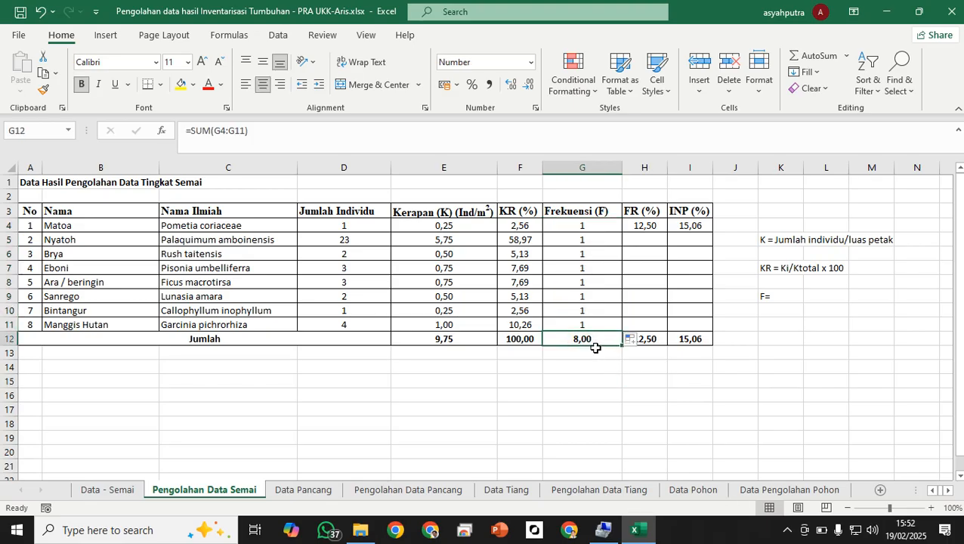
pyautogui.click(593, 368)
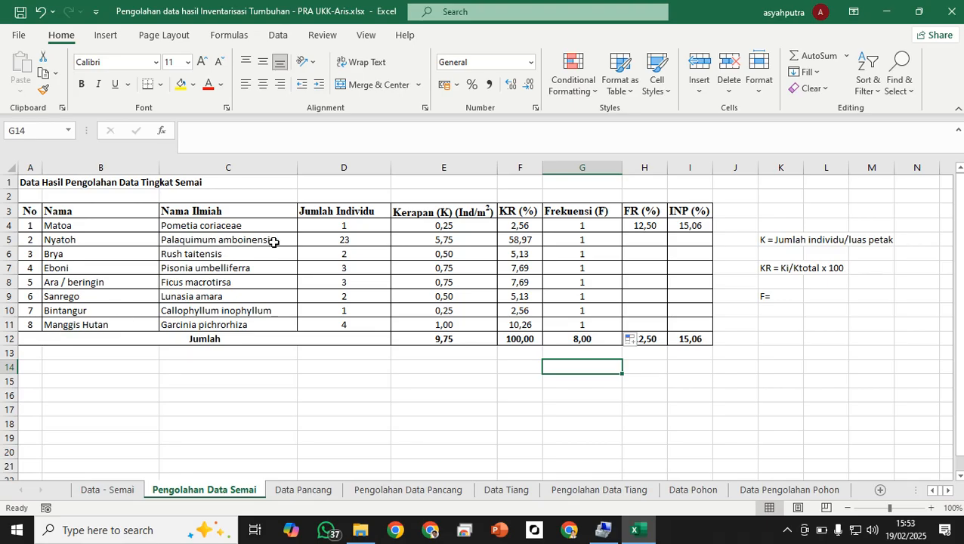
# - Change the frequency note in K9 to the relative frequency formula "FR=Fi/FTotalx100"
pyautogui.click(644, 226)
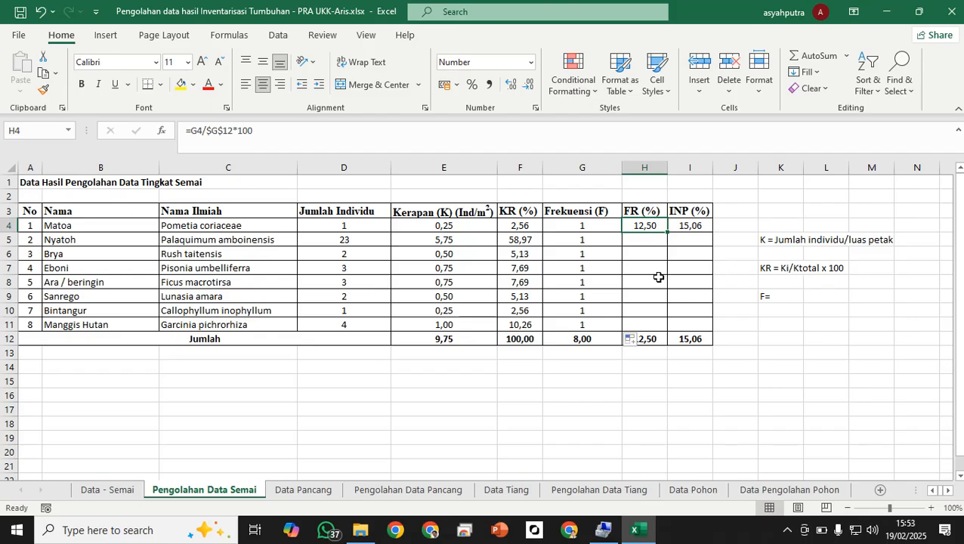
pyautogui.doubleClick(765, 296)
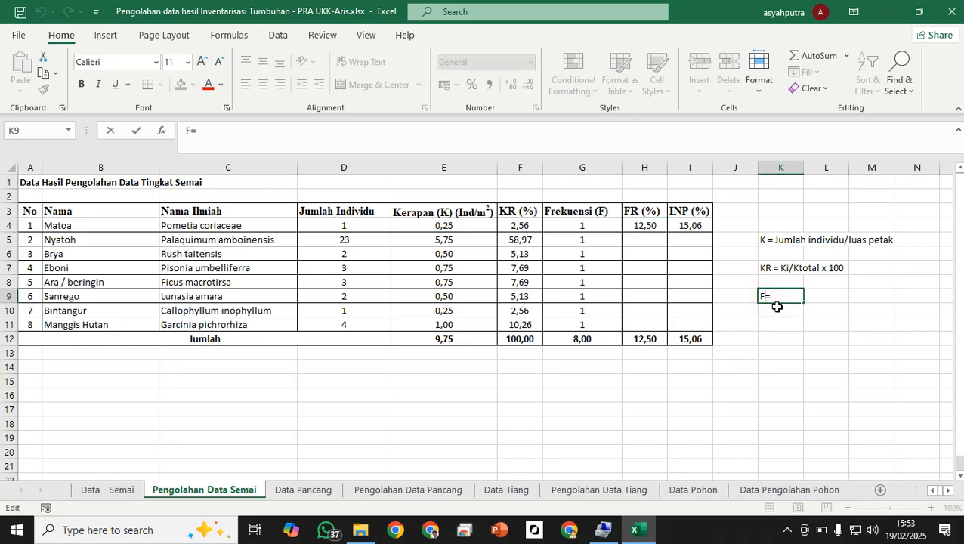
pyautogui.write('T')
pyautogui.press('BackSpace')
pyautogui.write('R')
pyautogui.write('F')
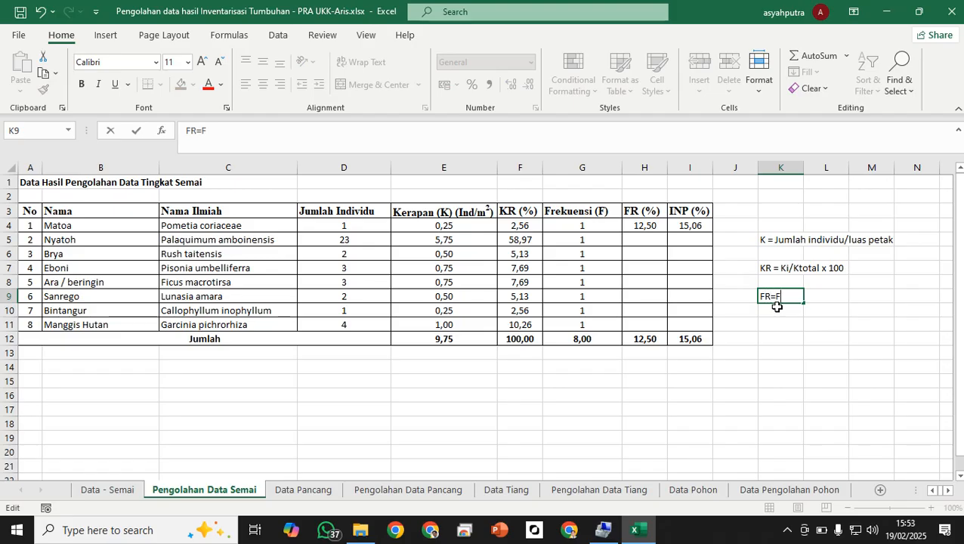
pyautogui.write('Ii/Ft')
pyautogui.press('BackSpace')
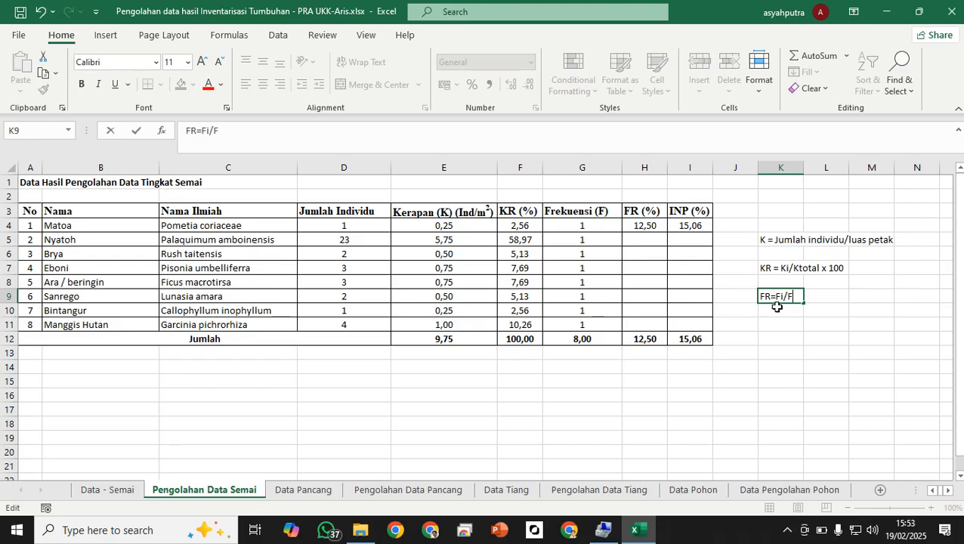
pyautogui.write('T')
pyautogui.press('capslock')
pyautogui.write('oita')
pyautogui.write('l')
pyautogui.press('Left')
pyautogui.press('Left')
pyautogui.press('Left')
pyautogui.press('BackSpace')
pyautogui.press('Right')
pyautogui.press('Right')
pyautogui.press('Right')
pyautogui.write('x100')
pyautogui.press('Return')
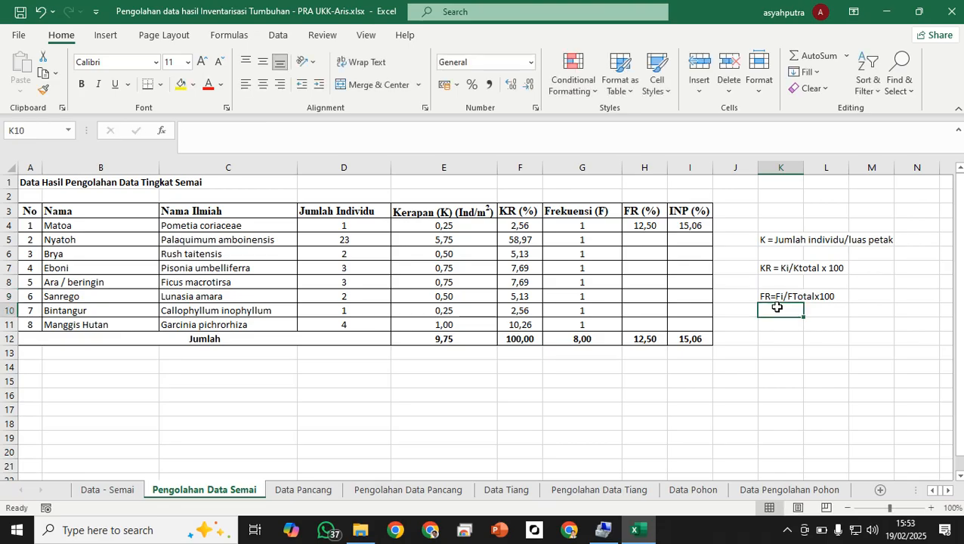
# - Replace the FR (%) formula for Matoa in H4 with =G4/G$12*100
pyautogui.click(647, 228)
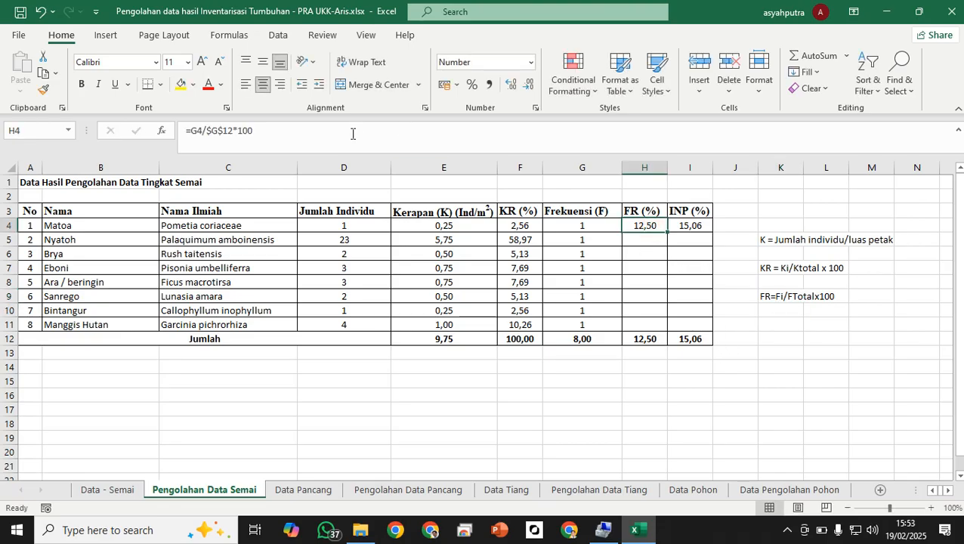
pyautogui.moveTo(282, 132); pyautogui.dragTo(172, 136)
pyautogui.press('BackSpace')
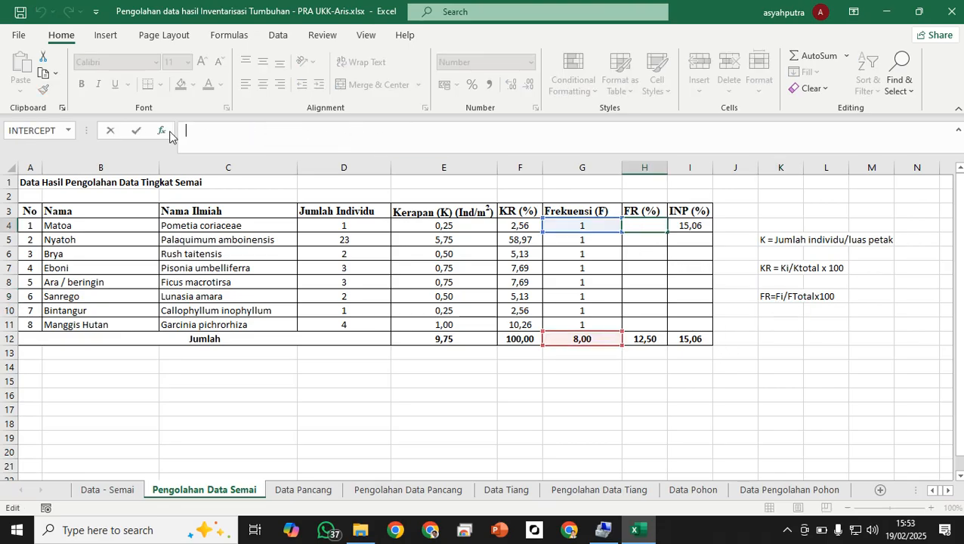
pyautogui.write('=')
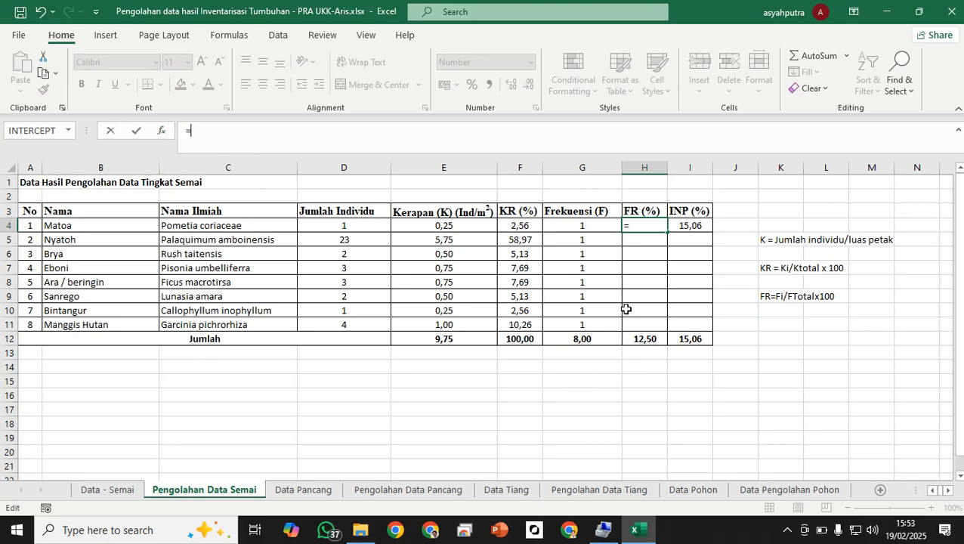
pyautogui.click(585, 226)
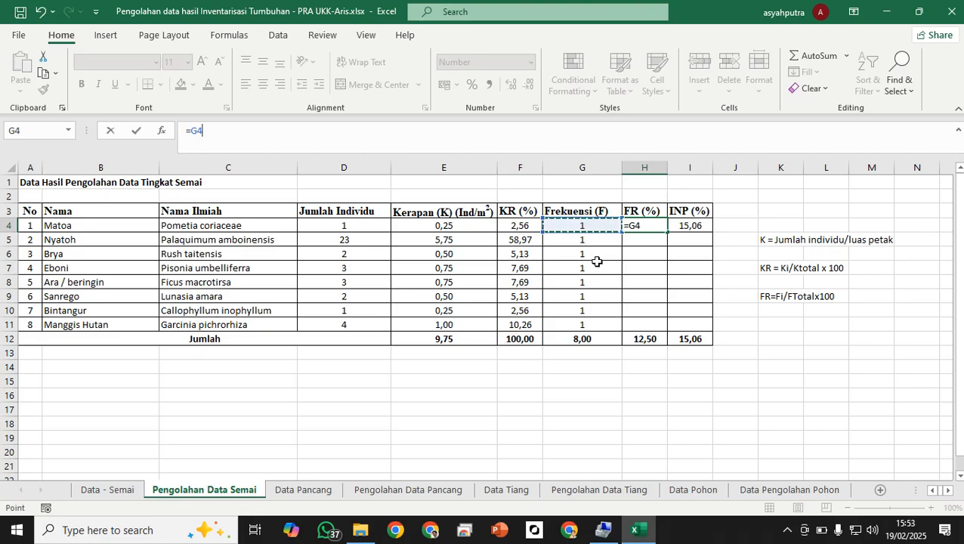
pyautogui.write('/')
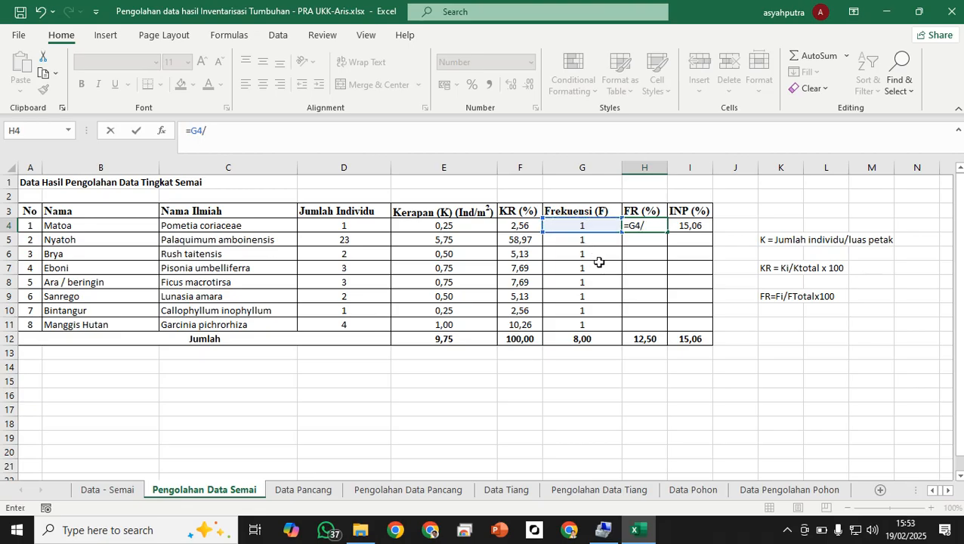
pyautogui.click(597, 339)
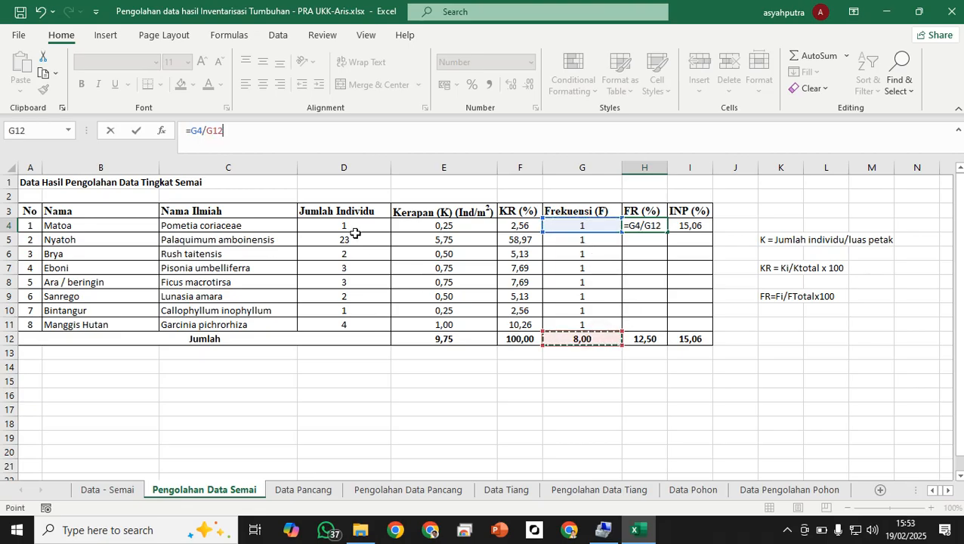
pyautogui.click(227, 133)
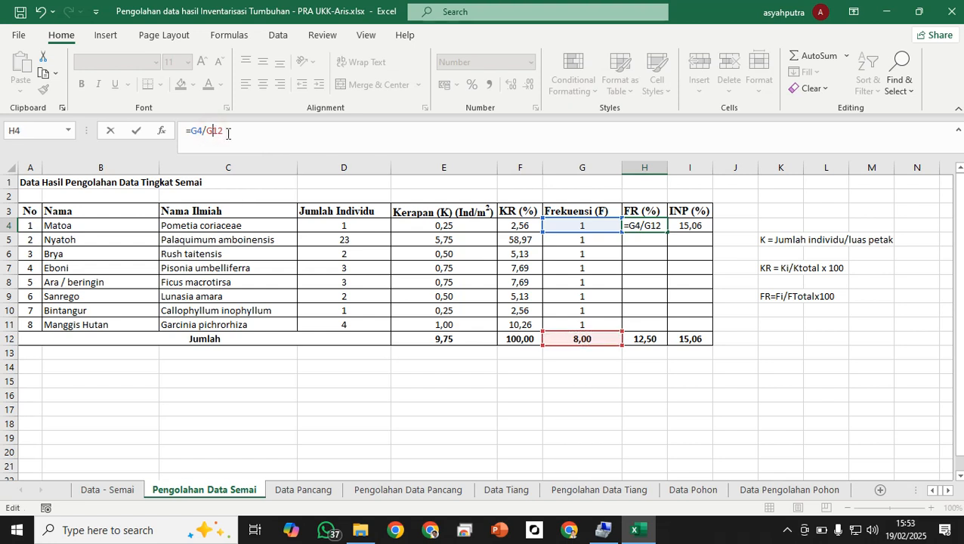
pyautogui.write('$12')
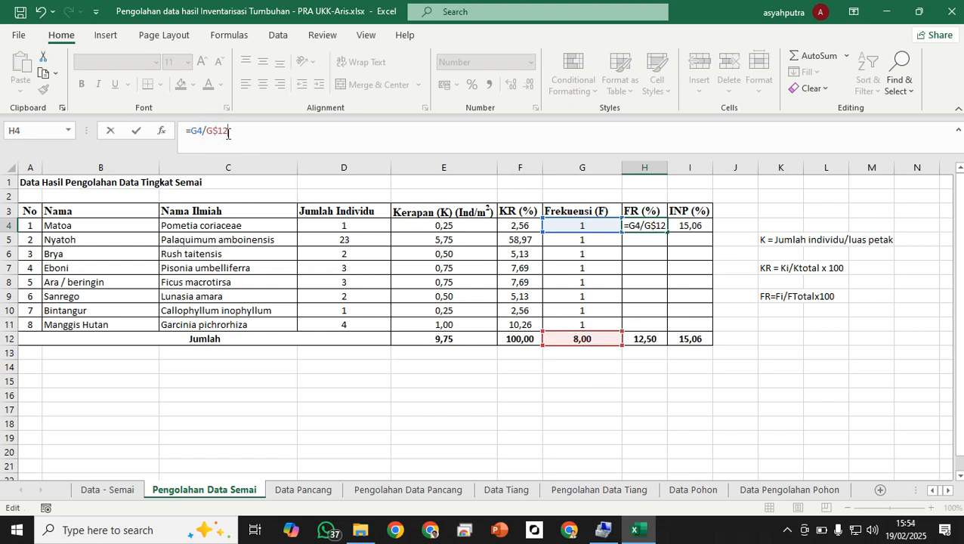
pyautogui.write('*100')
pyautogui.press('Return')
# - Fill the FR (%) formula from H4 down through H11 and check the Jumlah formula in H12
pyautogui.click(646, 224)
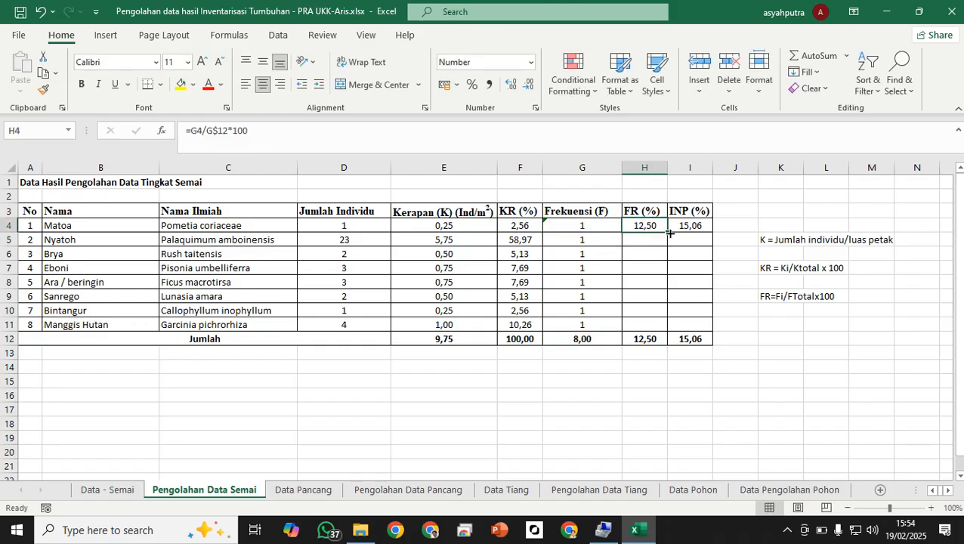
pyautogui.moveTo(668, 231); pyautogui.dragTo(666, 329)
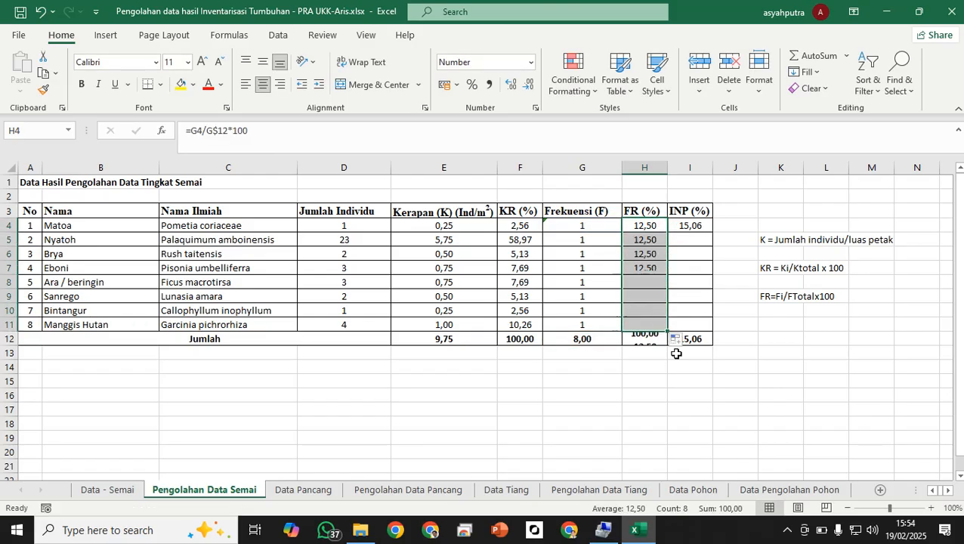
pyautogui.click(663, 393)
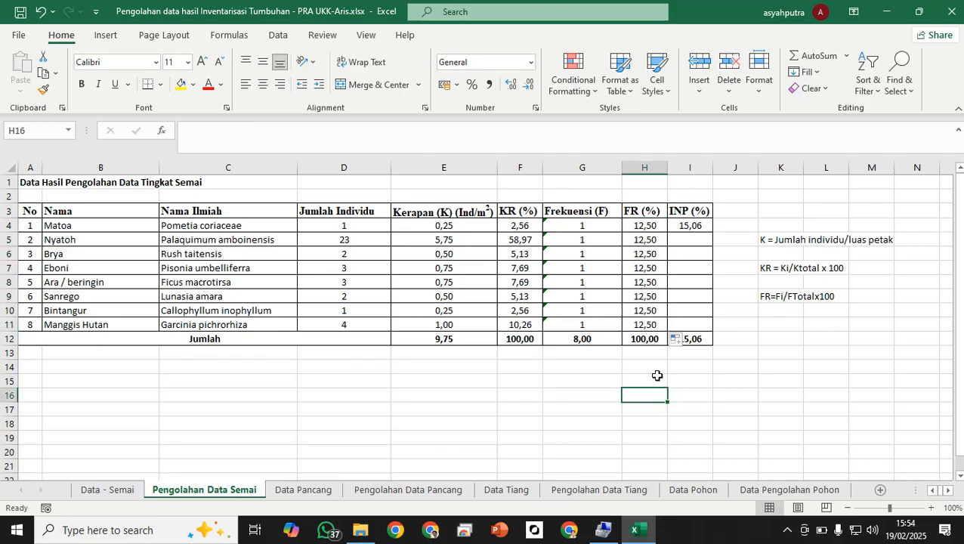
pyautogui.click(640, 338)
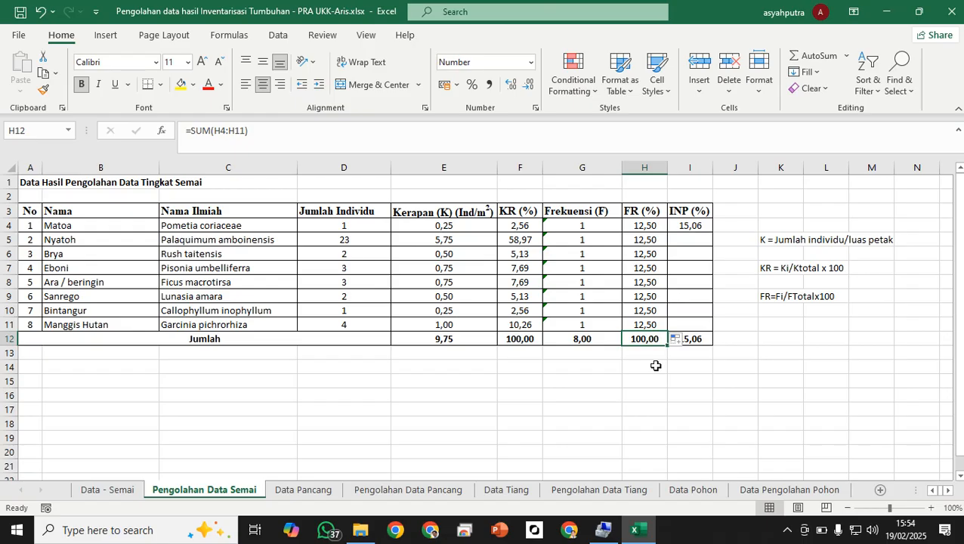
# - Add the formula note "INP=KR+FR" in cell K13 beside the table
pyautogui.click(787, 354)
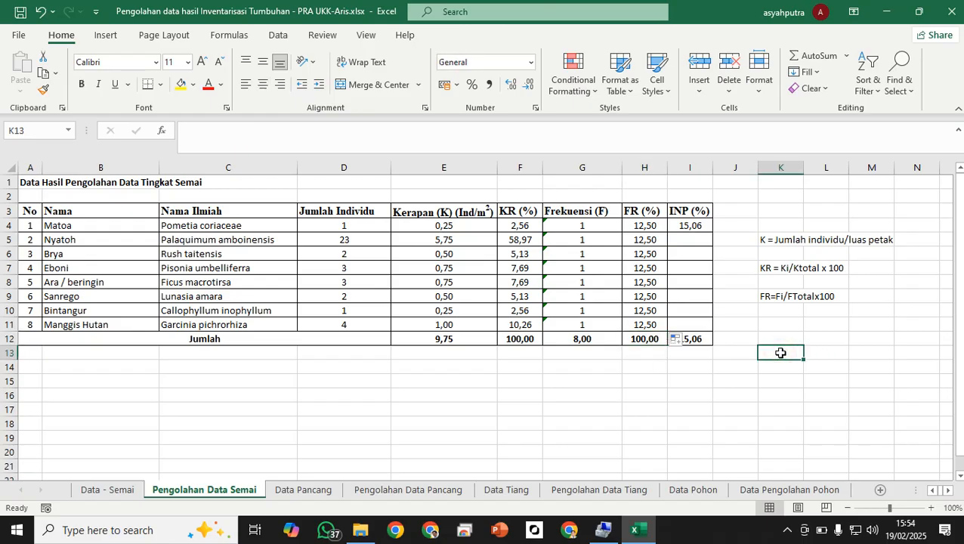
pyautogui.press('capslock')
pyautogui.write('I')
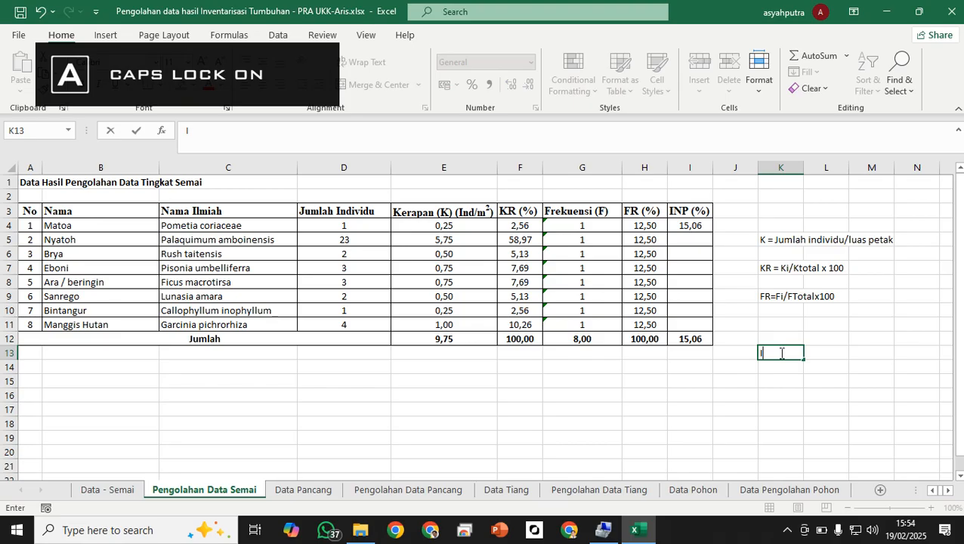
pyautogui.write('NP=')
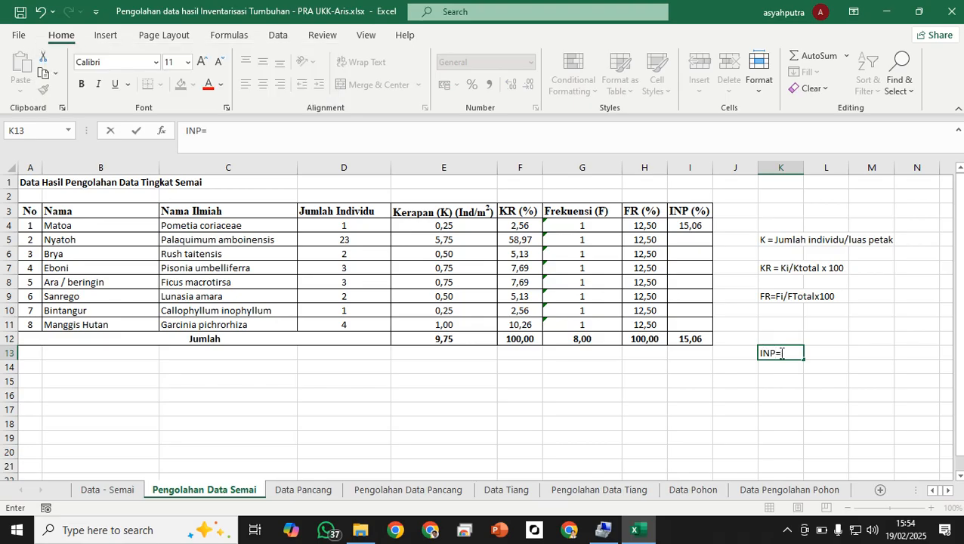
pyautogui.write('FR')
pyautogui.press('BackSpace')
pyautogui.press('BackSpace')
pyautogui.press('BackSpace')
pyautogui.write('=KR+FR')
pyautogui.press('Return')
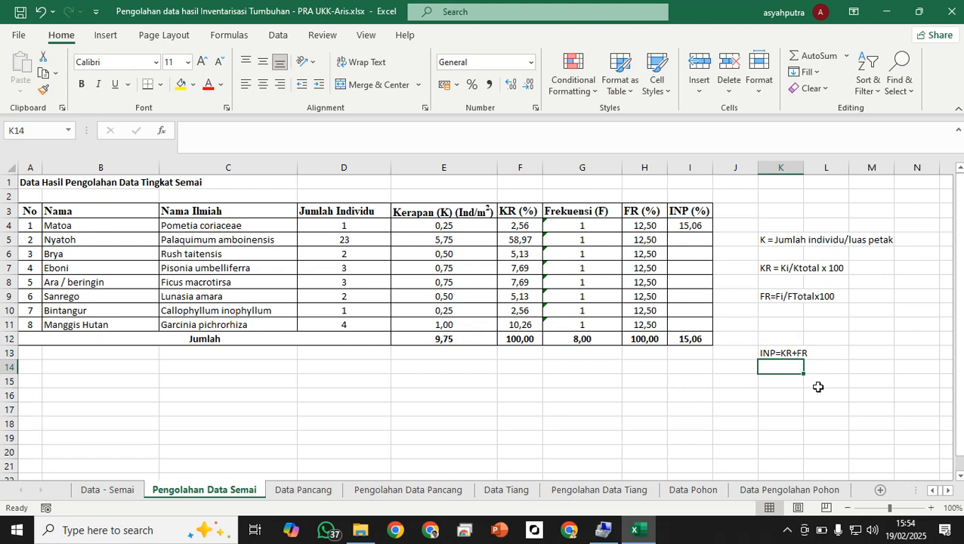
# - Enter the INP (%) formula =F4+H4 for Matoa in I4
pyautogui.click(682, 223)
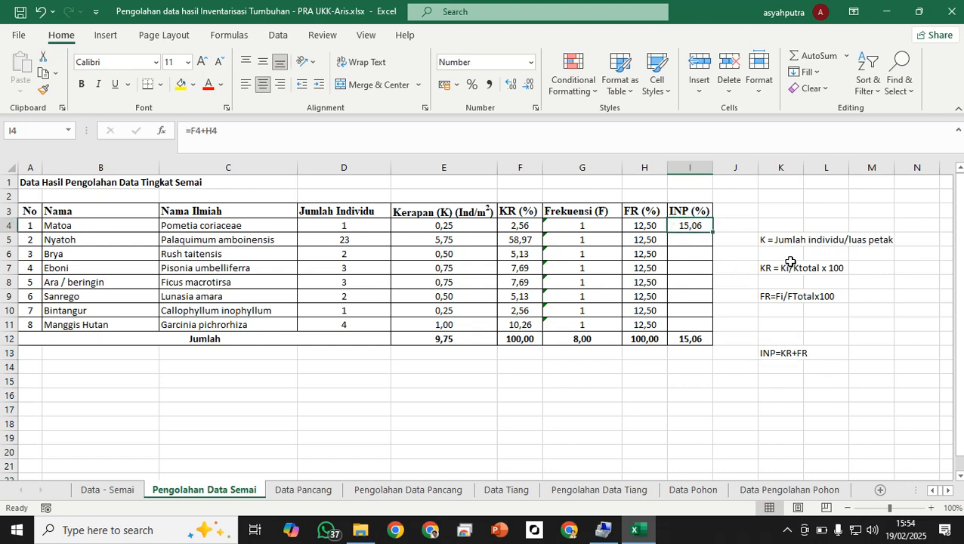
pyautogui.write('=')
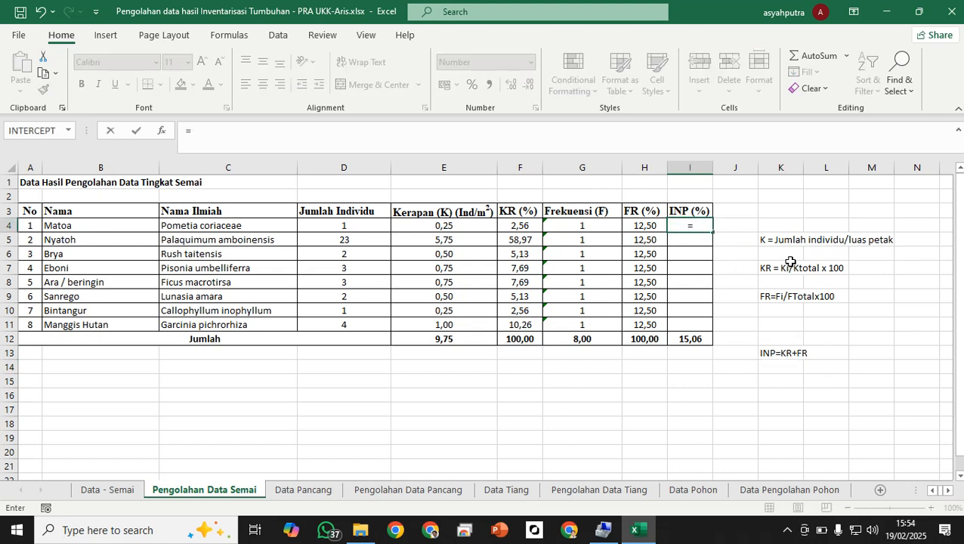
pyautogui.click(519, 226)
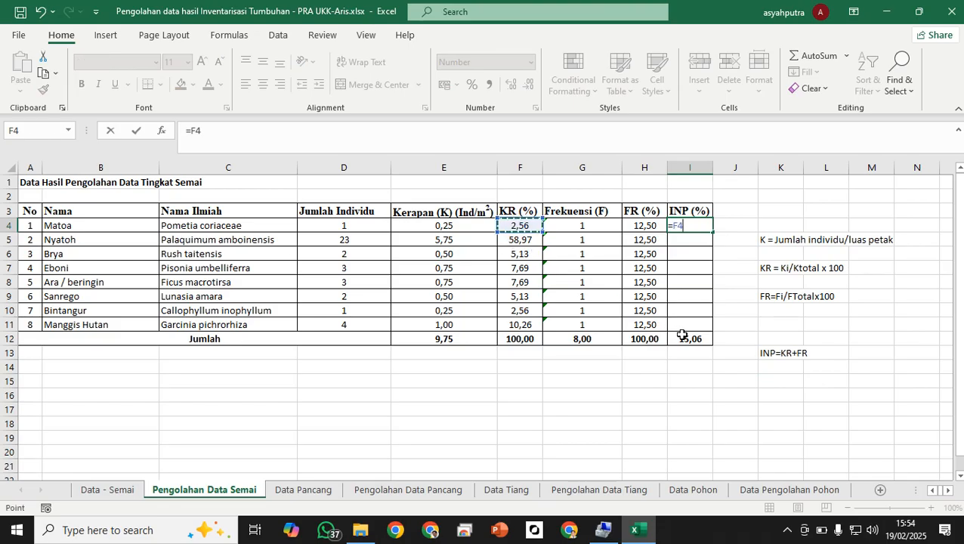
pyautogui.write('+')
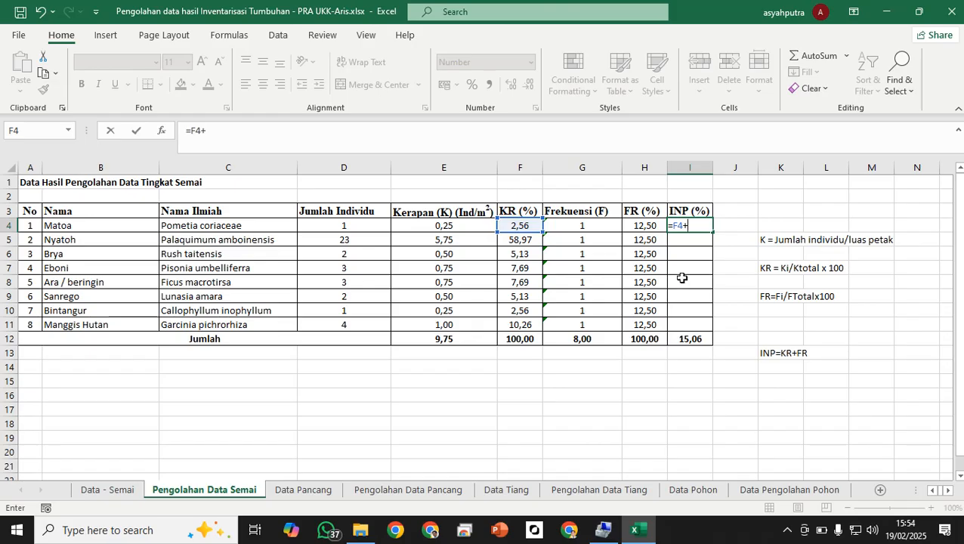
pyautogui.click(645, 226)
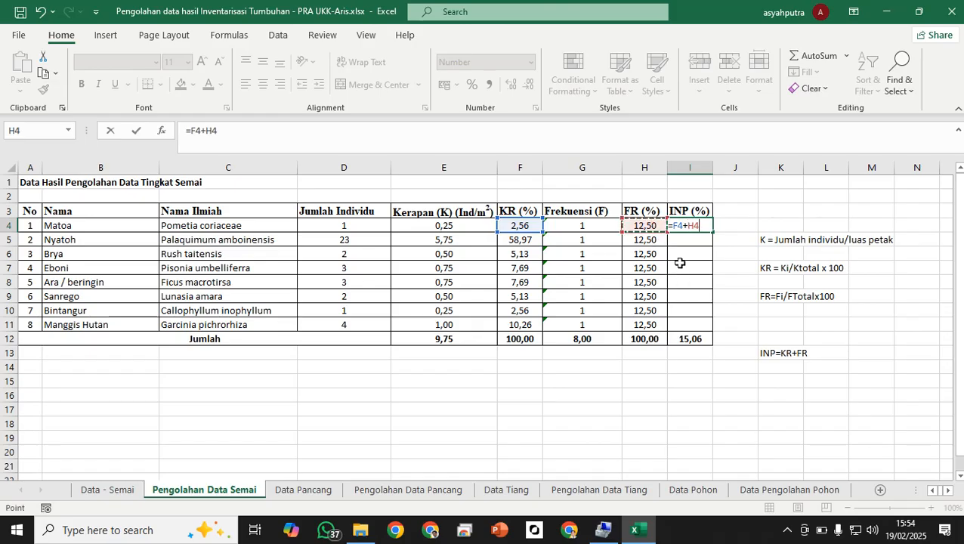
pyautogui.press('Return')
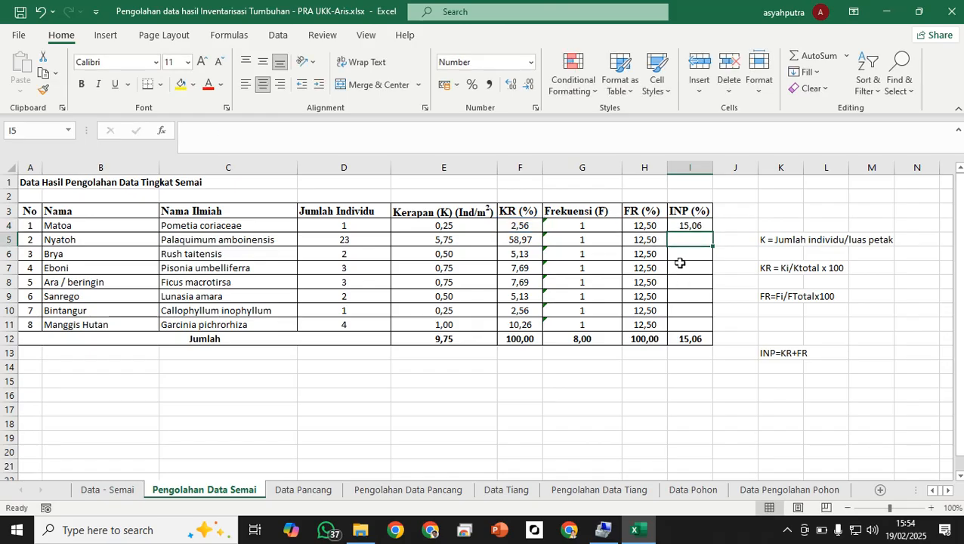
# - Fill the INP (%) formula from I4 down through I11 and check the Jumlah formula in I12
pyautogui.click(696, 225)
pyautogui.moveTo(712, 235); pyautogui.dragTo(708, 325)
pyautogui.click(689, 340)
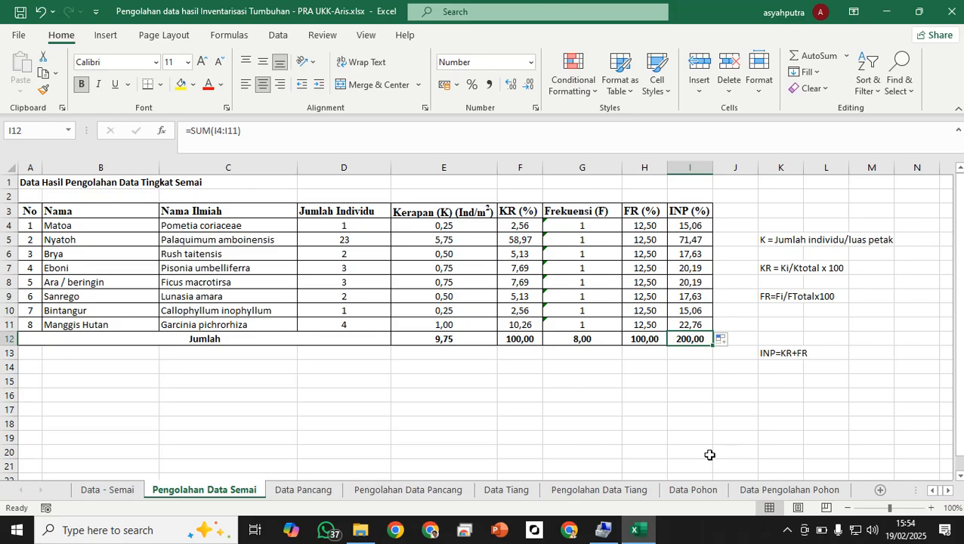
pyautogui.click(709, 454)
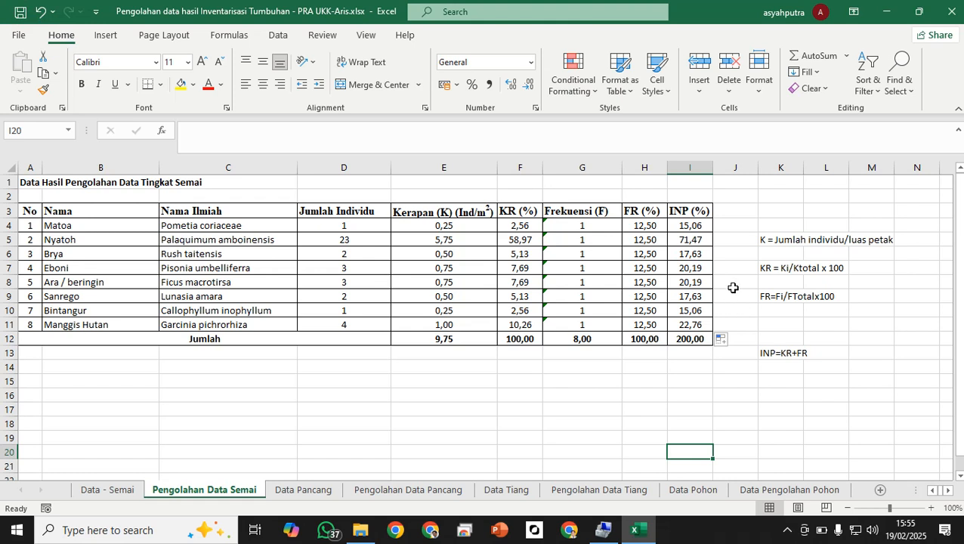
# - Clear all the formula notes beside the table in the range J3:N15
pyautogui.moveTo(748, 212); pyautogui.dragTo(914, 380)
pyautogui.press('Delete')
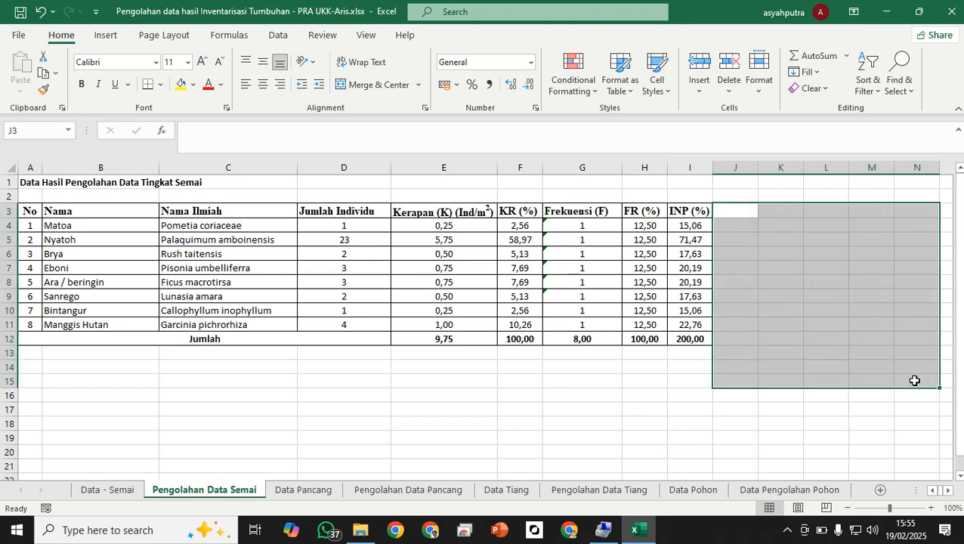
pyautogui.click(683, 409)
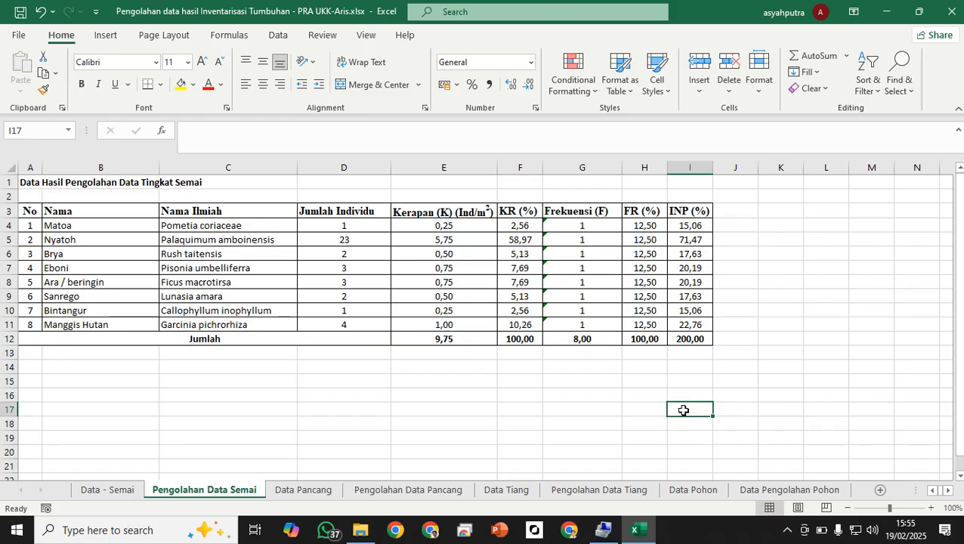
# - Review the species and individual counts in the tally sheet on the Data Pancang sheet
pyautogui.click(486, 311)
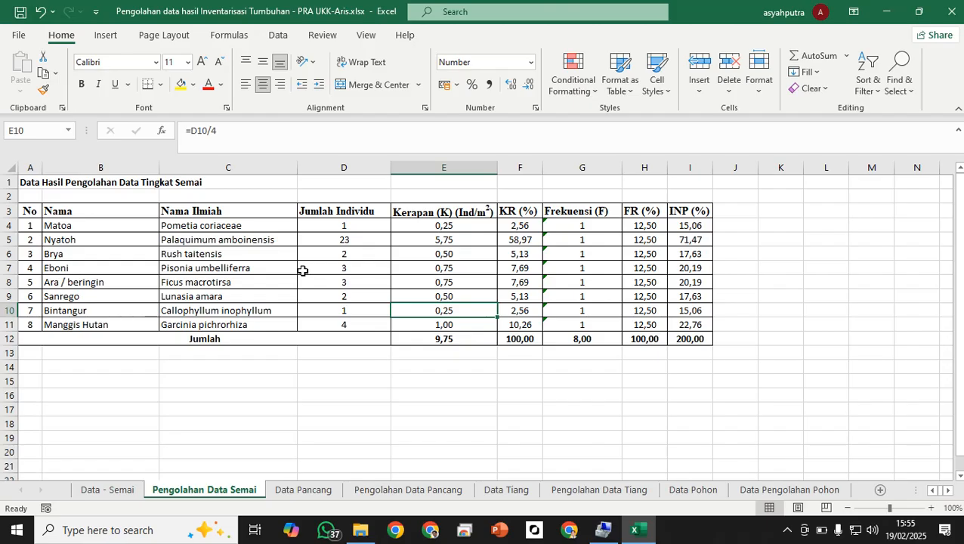
pyautogui.click(307, 489)
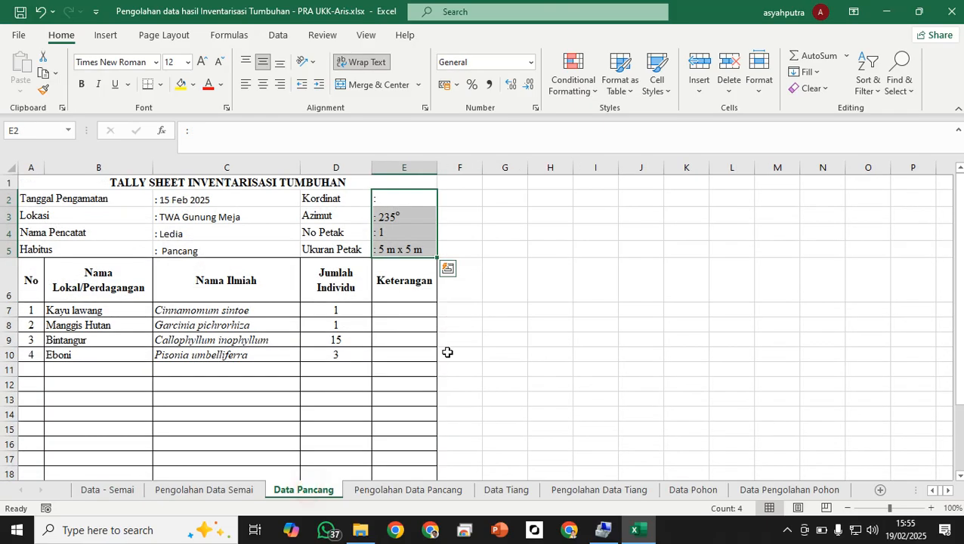
pyautogui.click(452, 341)
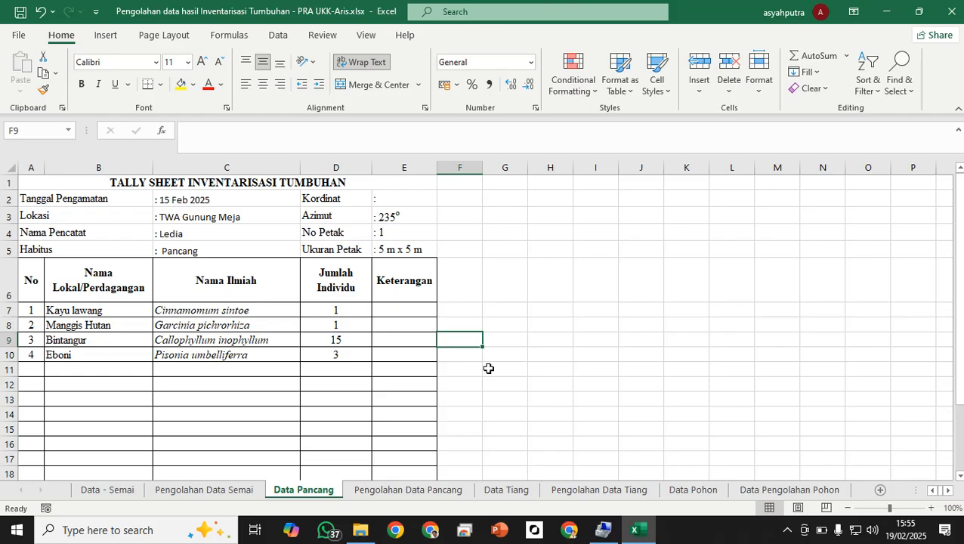
pyautogui.scroll(-11, 489, 368)
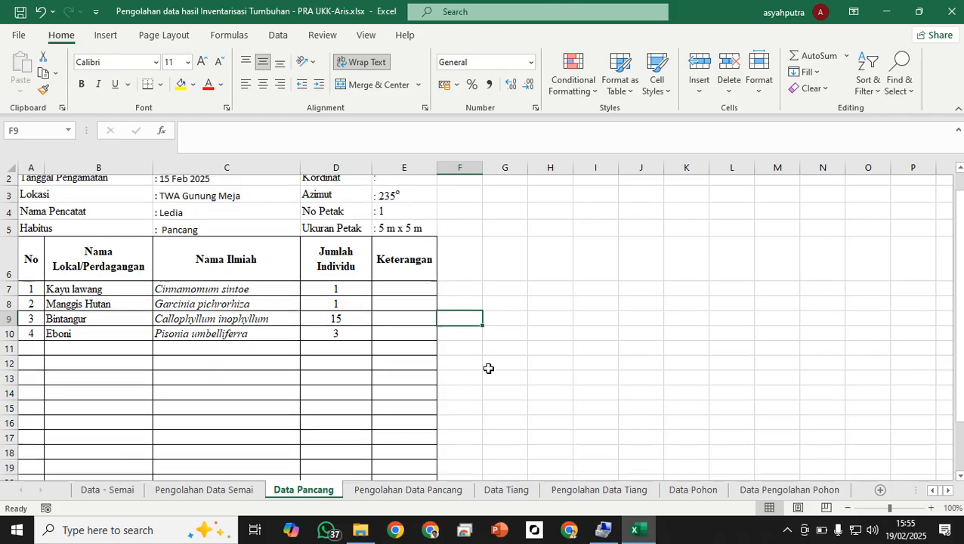
pyautogui.scroll(11, 489, 368)
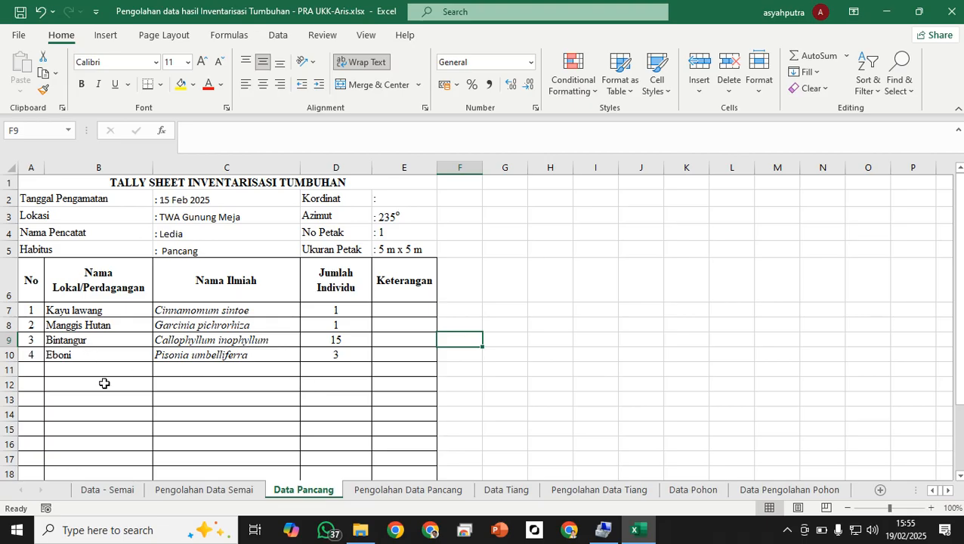
# - On the Pengolahan Data Pancang sheet, link the first Nama cell B4 to the source name with ='Data Pancang'!B7
pyautogui.click(399, 491)
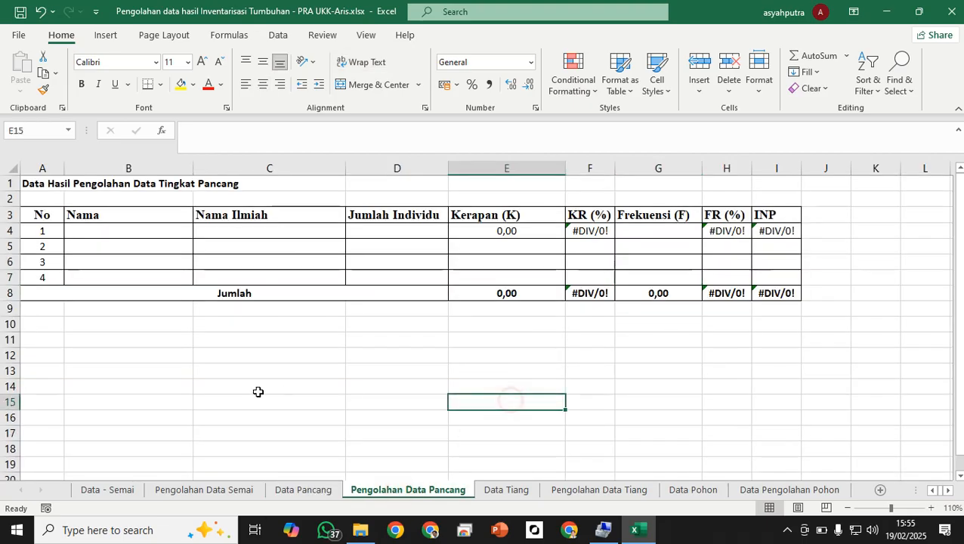
pyautogui.click(97, 235)
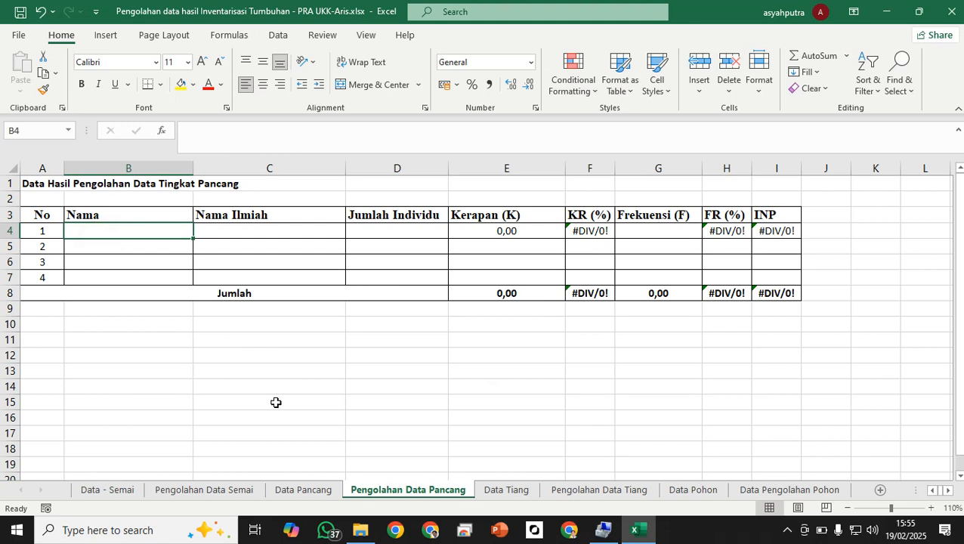
pyautogui.write('=')
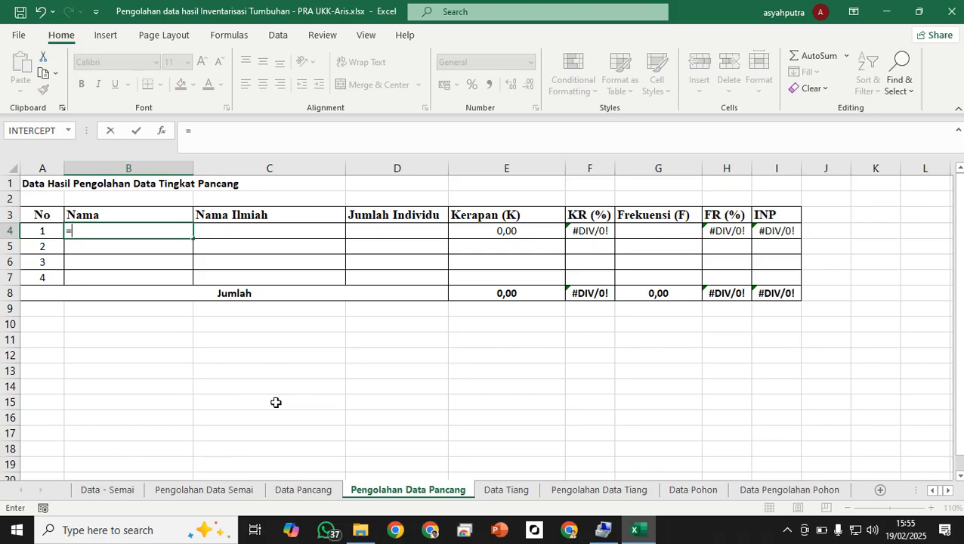
pyautogui.click(303, 489)
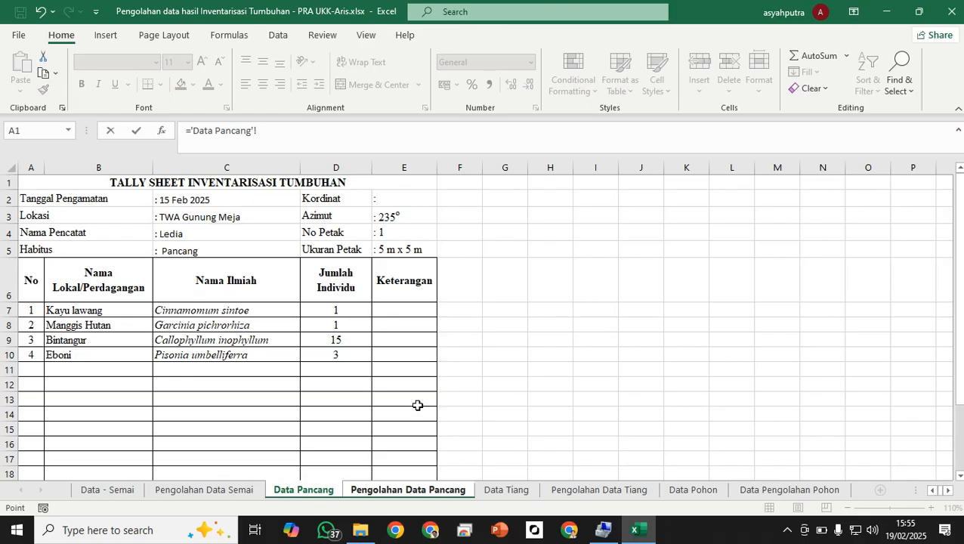
pyautogui.click(76, 308)
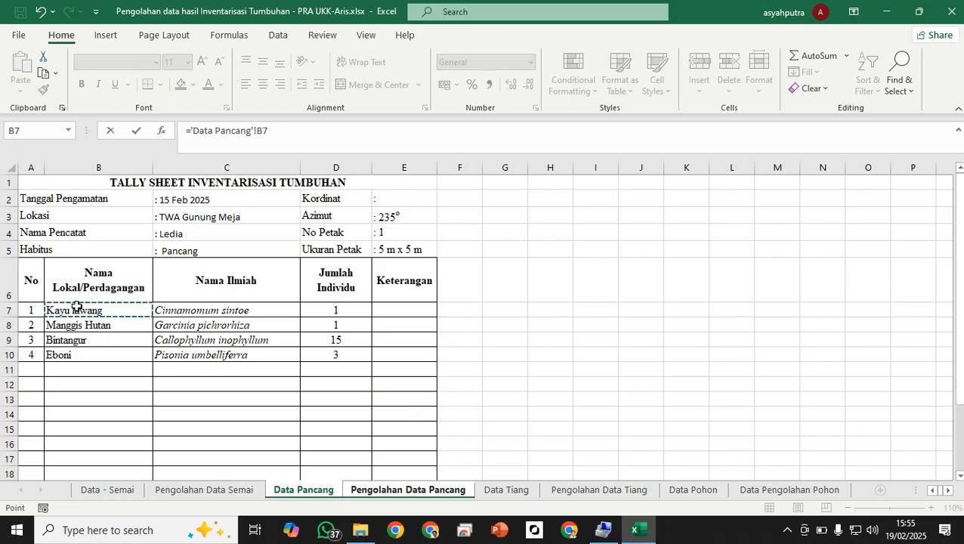
pyautogui.press('Return')
# - Fill the link in B4 across to D4 and down through row 7 to bring in all species data
pyautogui.click(142, 231)
pyautogui.moveTo(193, 239); pyautogui.dragTo(445, 314)
pyautogui.click(487, 304)
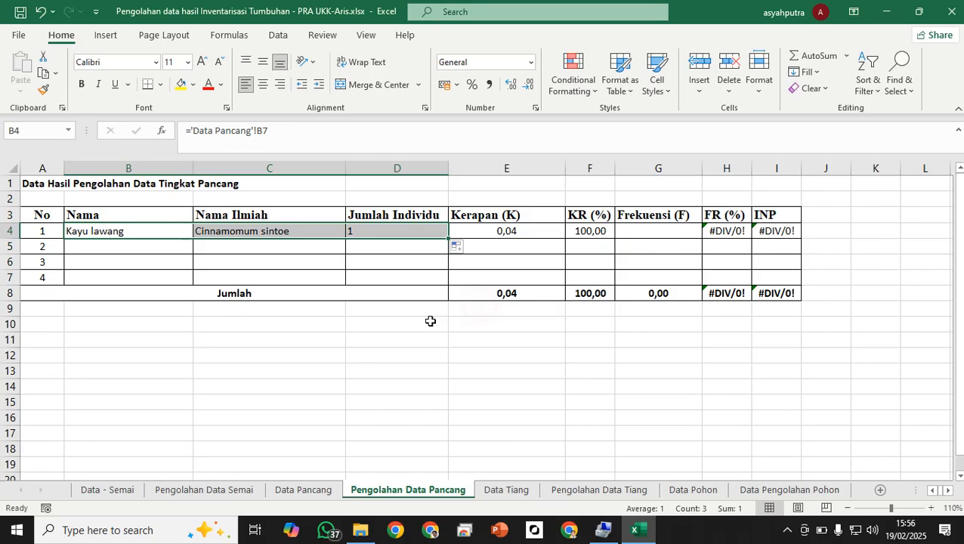
pyautogui.moveTo(448, 238); pyautogui.dragTo(441, 282)
pyautogui.click(409, 326)
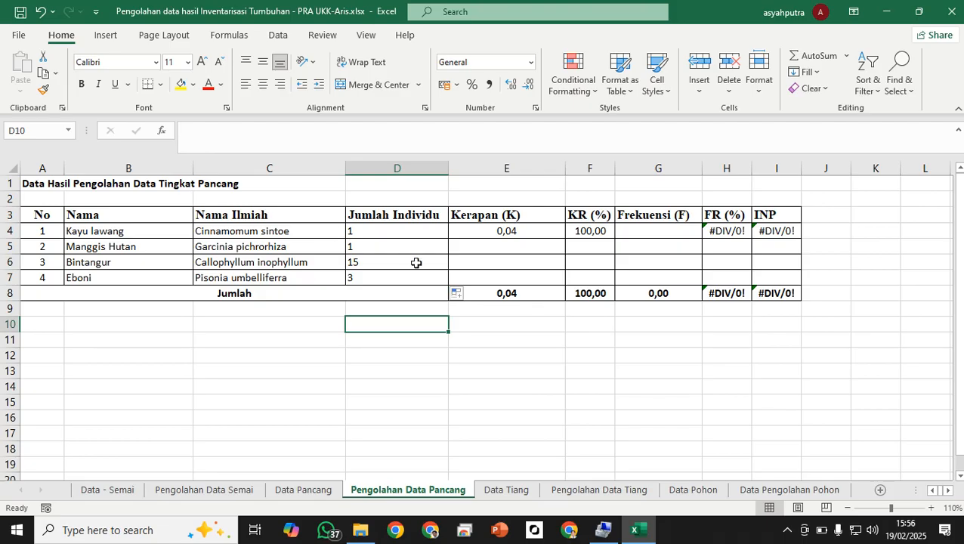
# - Center the Jumlah Individu values in D4:D7 horizontally
pyautogui.moveTo(389, 230); pyautogui.dragTo(390, 279)
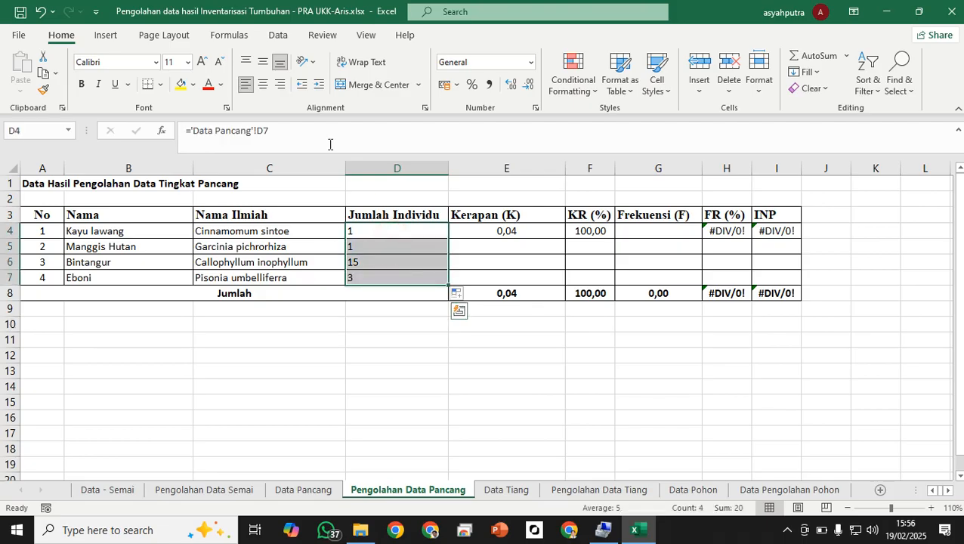
pyautogui.click(262, 84)
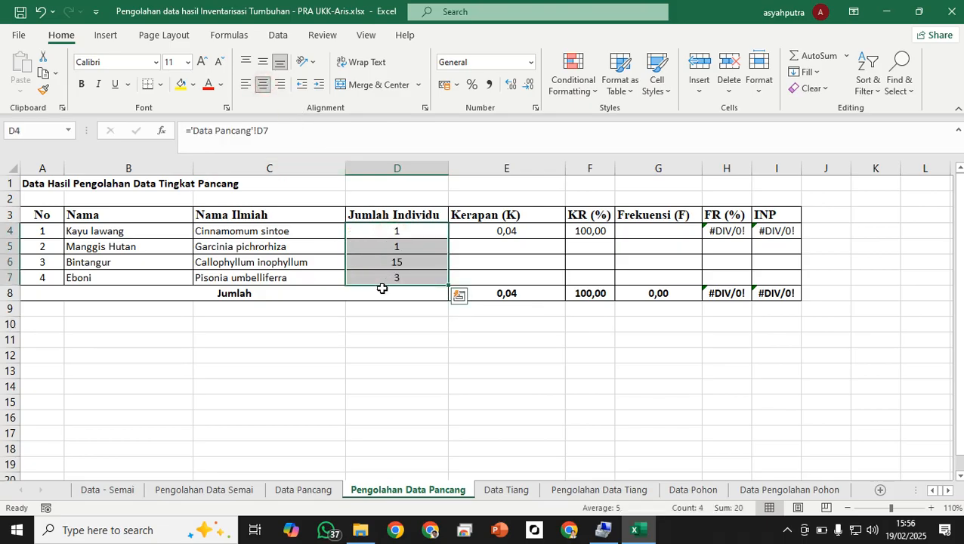
pyautogui.click(459, 373)
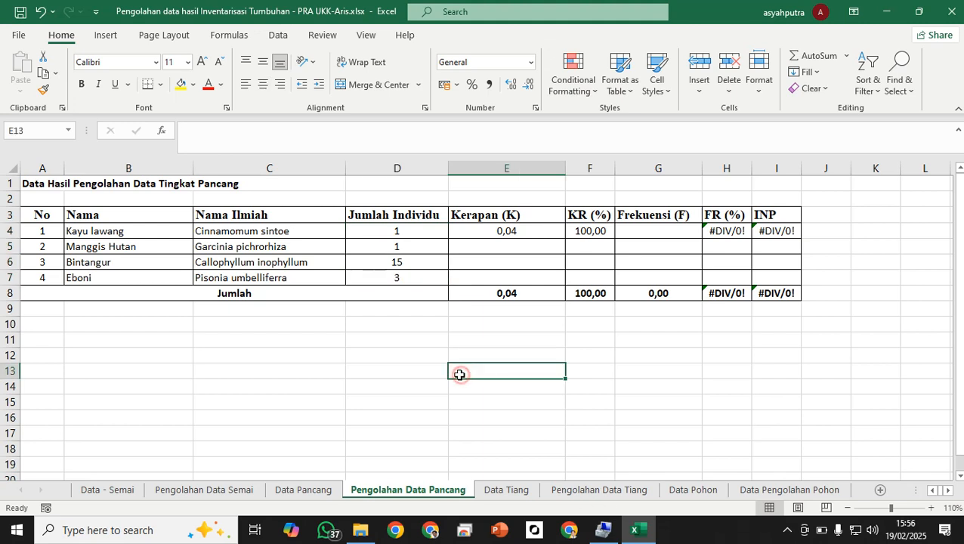
# - Compare the Bintangur individual count in D6 with its source cell D9 on the Data Pancang sheet
pyautogui.click(408, 262)
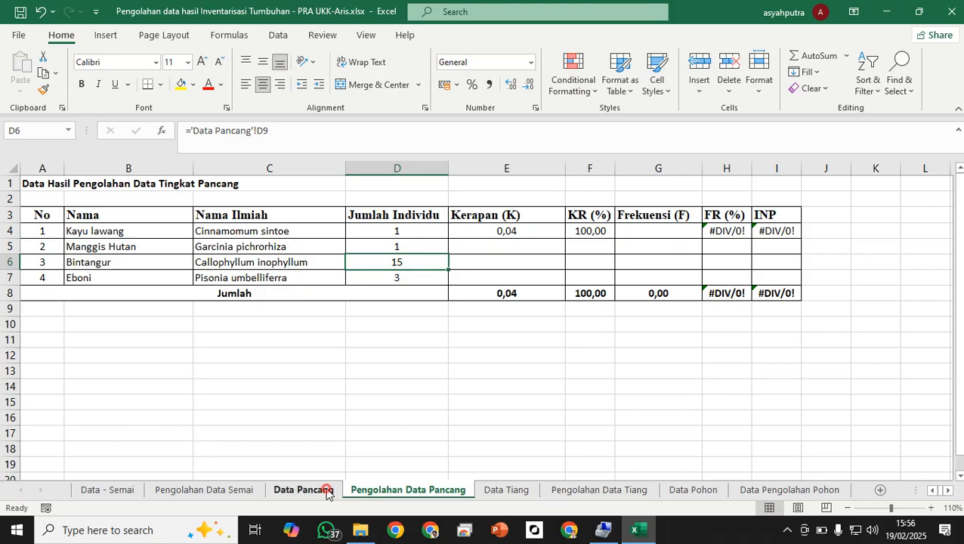
pyautogui.click(326, 491)
pyautogui.click(340, 342)
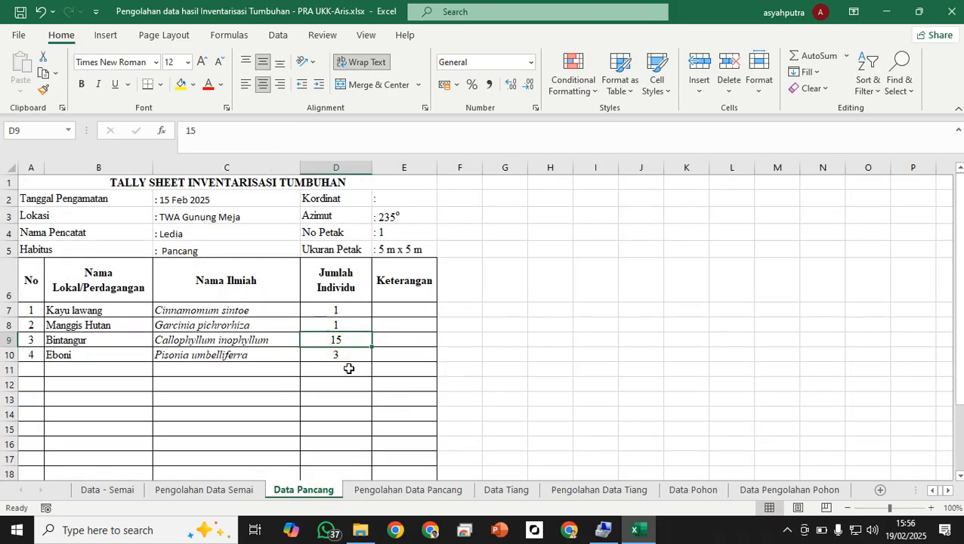
pyautogui.click(368, 490)
# - Italicize the scientific names in the Nama Ilmiah column, C4:C7
pyautogui.moveTo(246, 238); pyautogui.dragTo(240, 281)
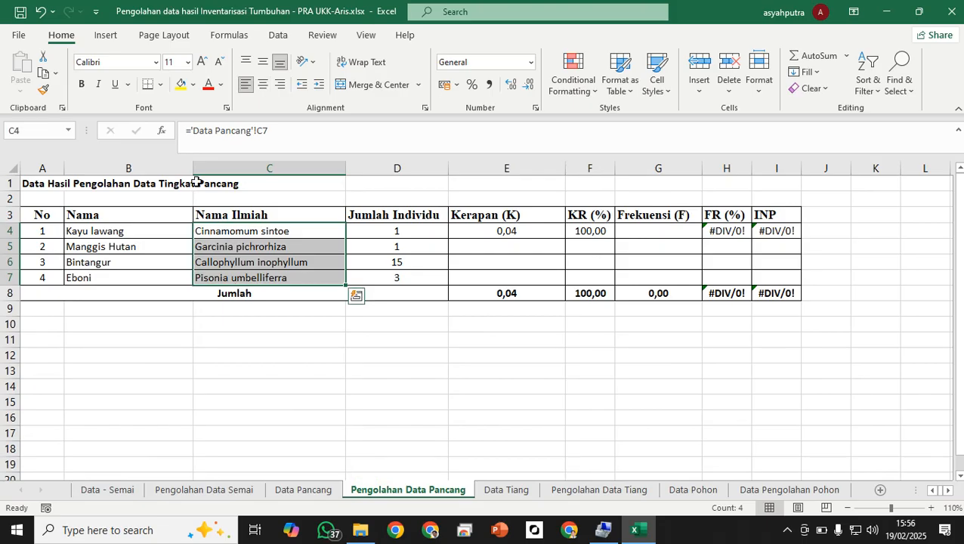
pyautogui.click(99, 84)
pyautogui.click(332, 374)
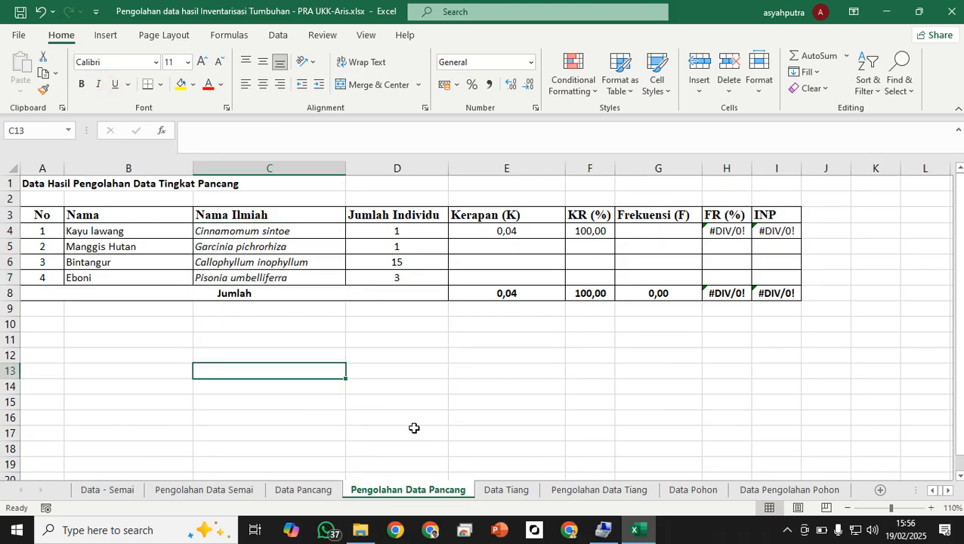
pyautogui.click(508, 387)
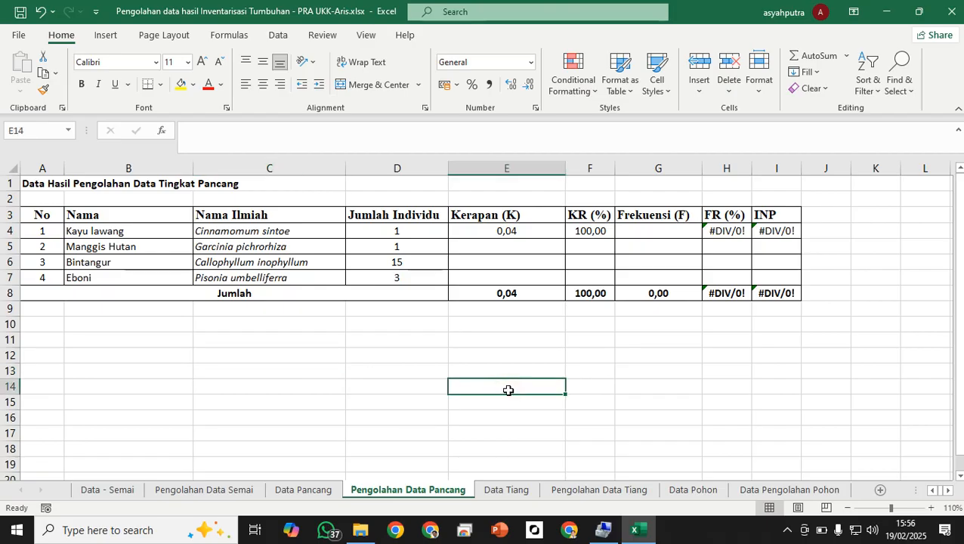
# - Fill the Kerapan (K) formula =D4/25 from E4 down through E7 and check the Jumlah formula in E8
pyautogui.click(526, 231)
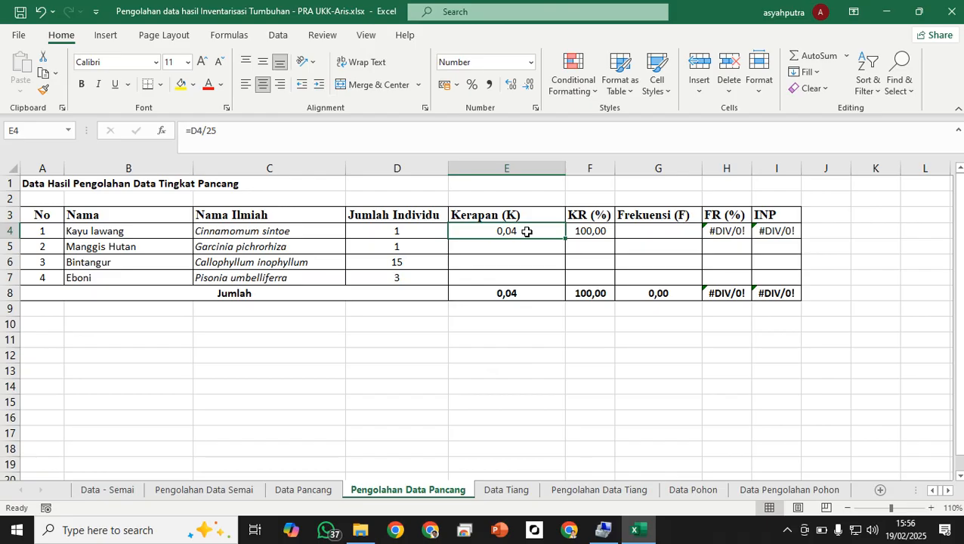
pyautogui.click(214, 132)
pyautogui.click(228, 134)
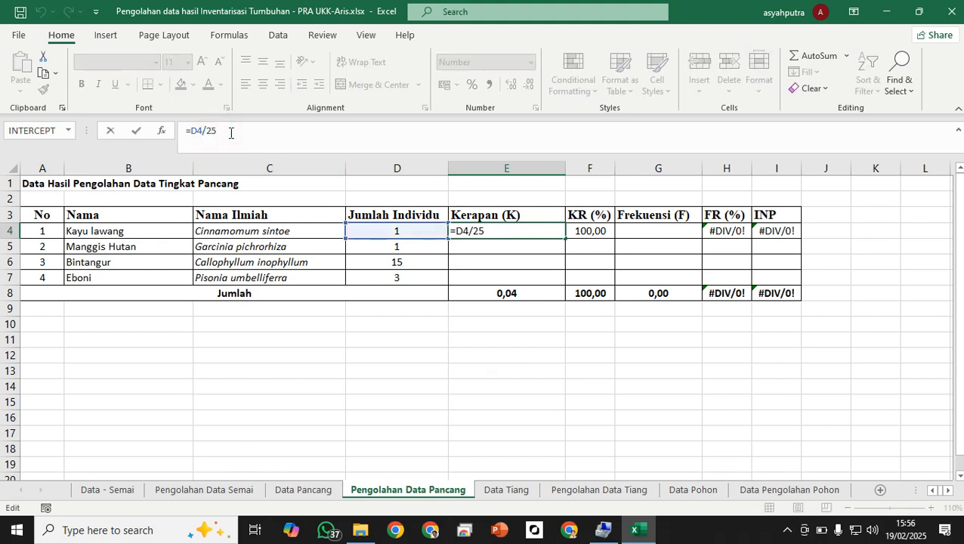
pyautogui.press('Return')
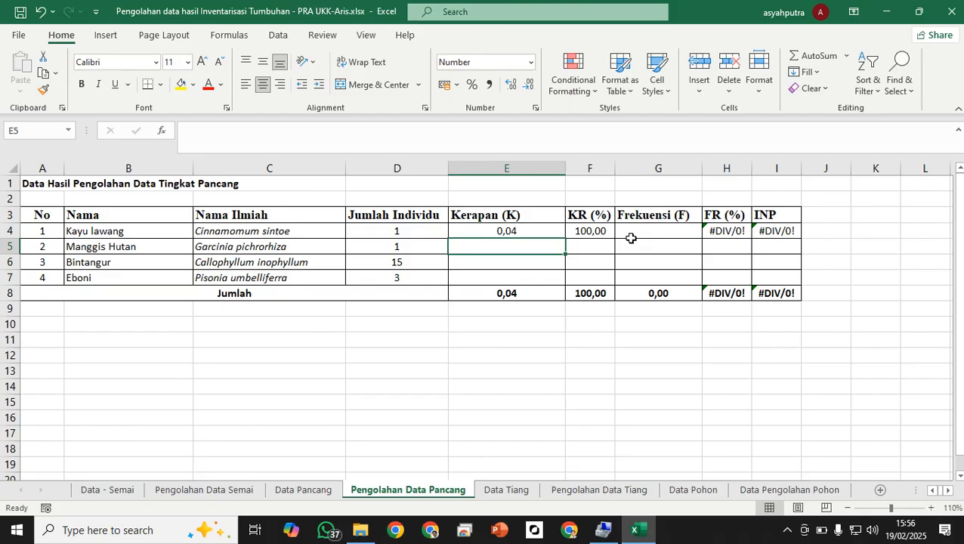
pyautogui.click(543, 234)
pyautogui.moveTo(565, 240); pyautogui.dragTo(564, 278)
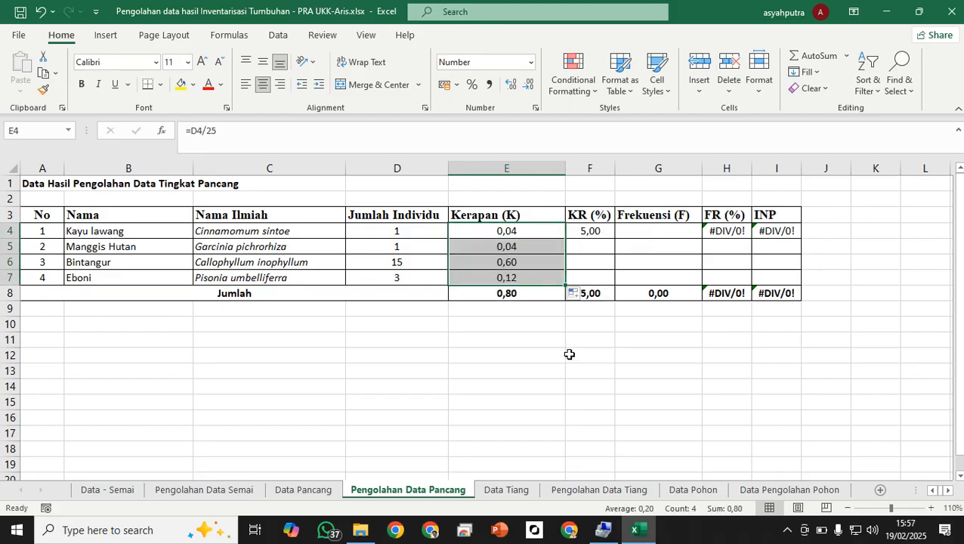
pyautogui.click(555, 354)
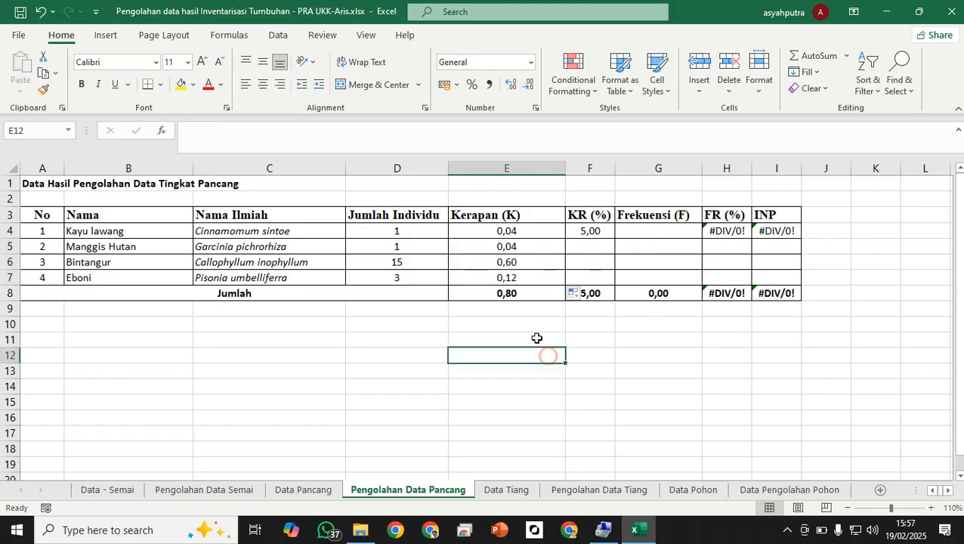
pyautogui.doubleClick(514, 295)
pyautogui.press('Return')
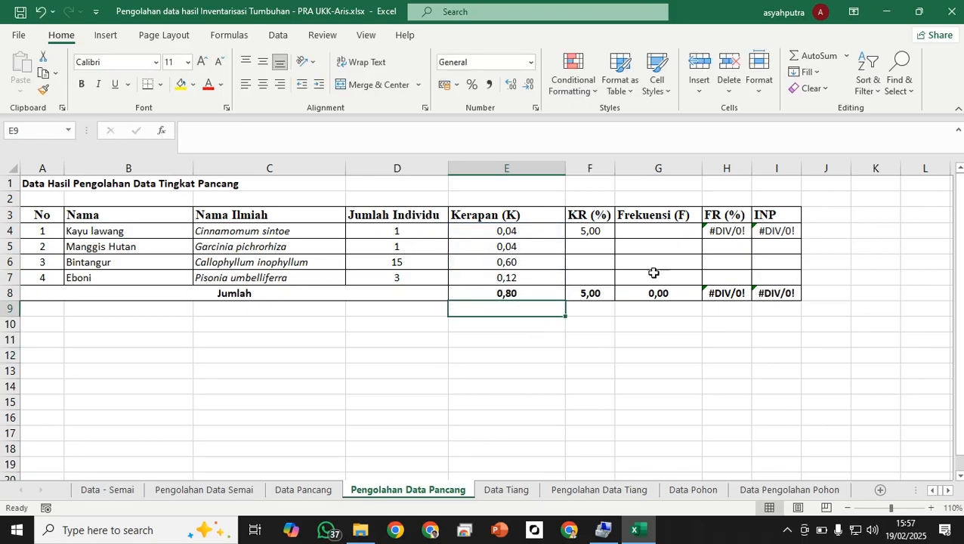
# - Fill the KR (%) formula =E4/$E$8*100 from F4 down through F7 and check the Jumlah formula in F8
pyautogui.click(594, 233)
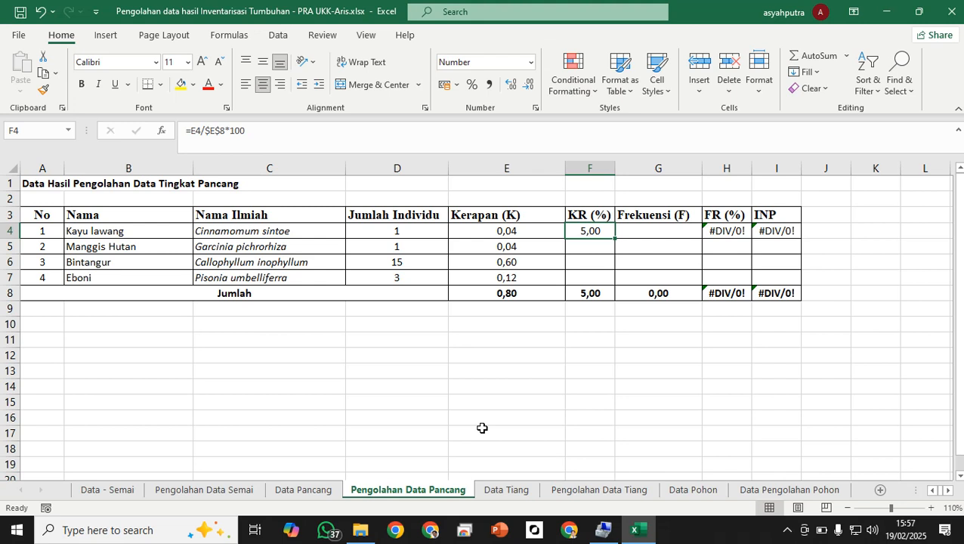
pyautogui.click(595, 234)
pyautogui.click(209, 130)
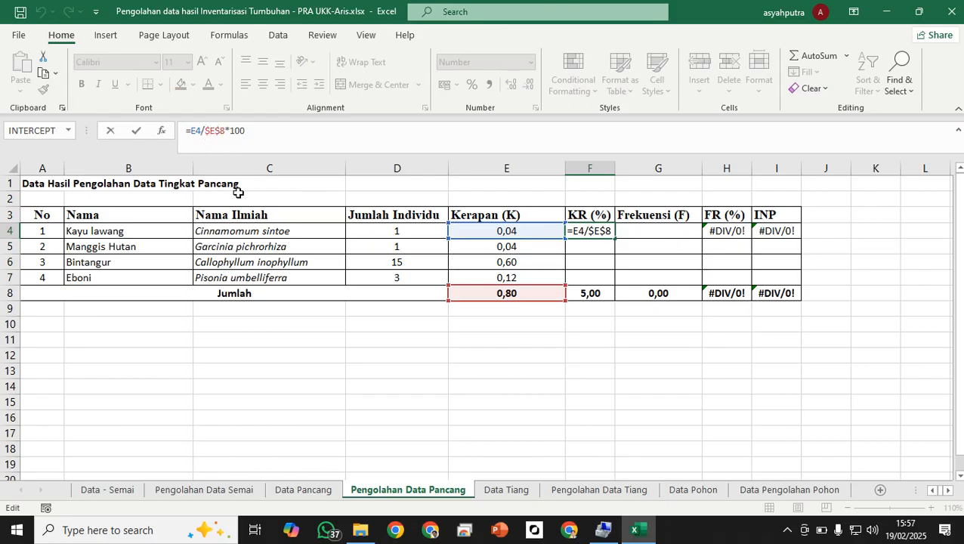
pyautogui.click(207, 131)
pyautogui.press('Return')
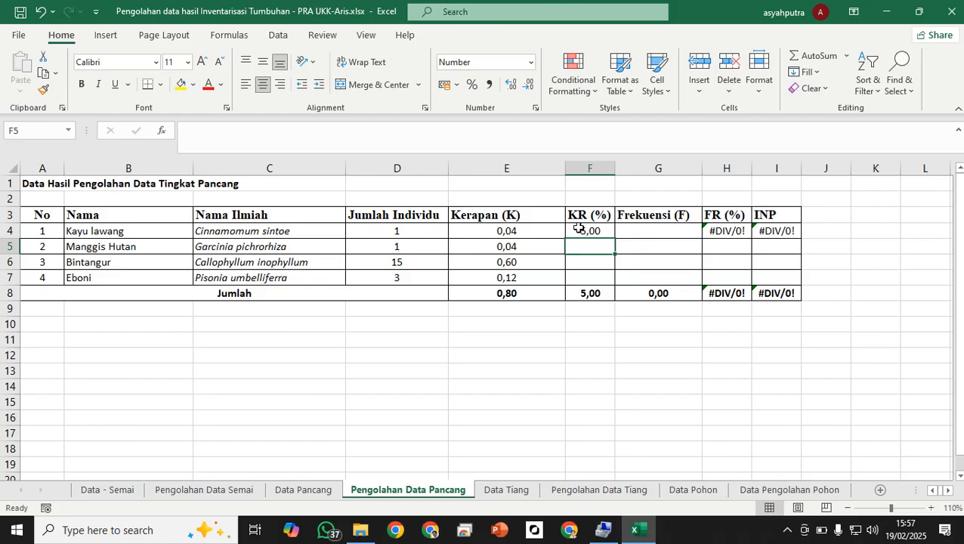
pyautogui.click(579, 228)
pyautogui.moveTo(615, 238); pyautogui.dragTo(601, 281)
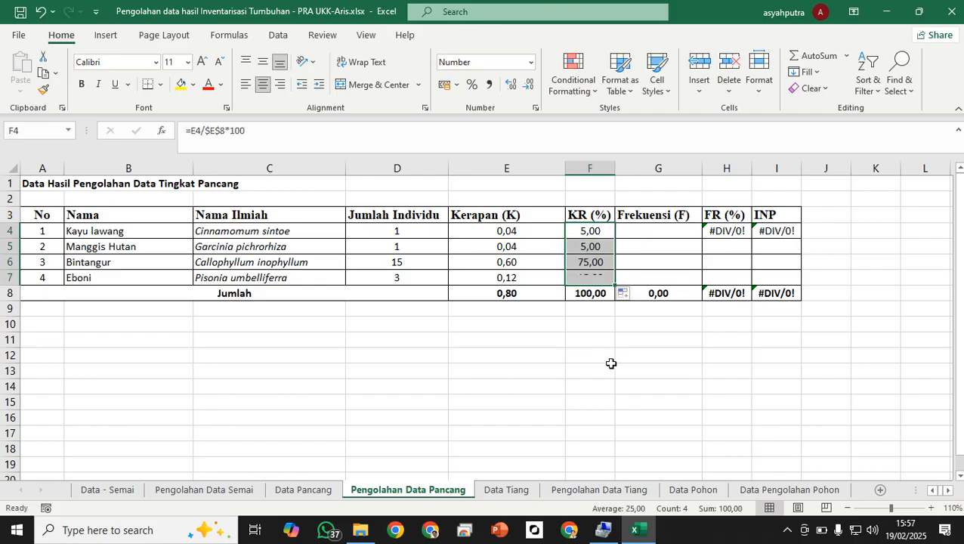
pyautogui.click(601, 357)
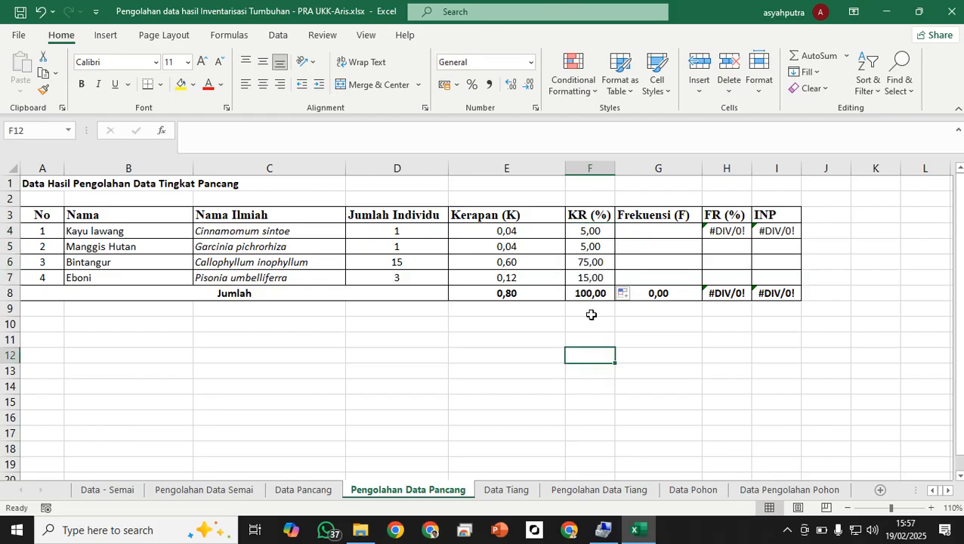
pyautogui.doubleClick(592, 293)
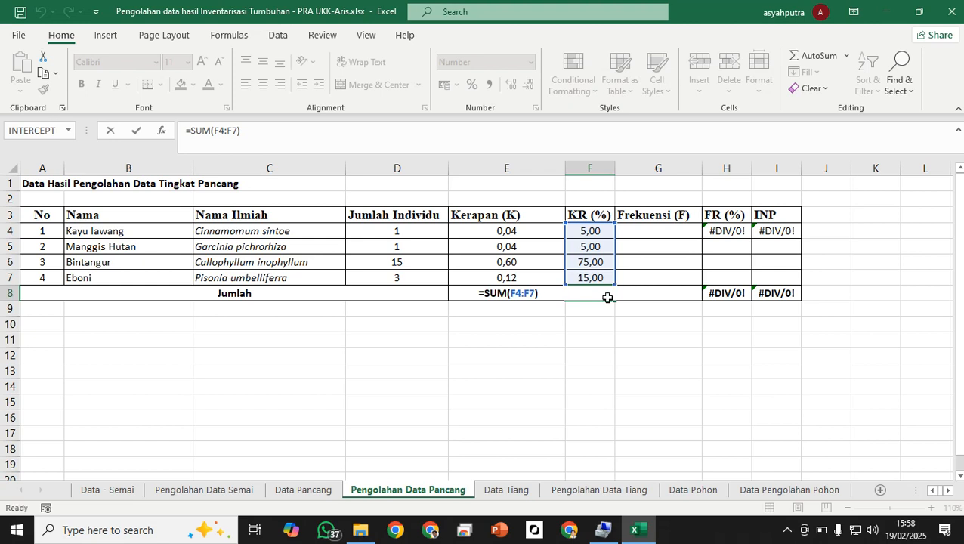
pyautogui.press('Return')
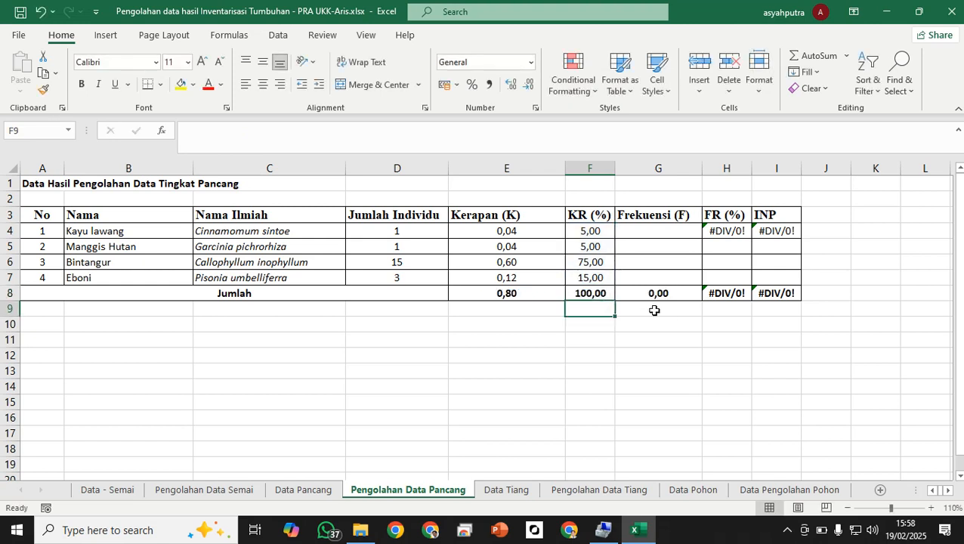
# - Enter the Frekuensi (F) formula =1/1 in G4 and fill it down through G7
pyautogui.click(645, 230)
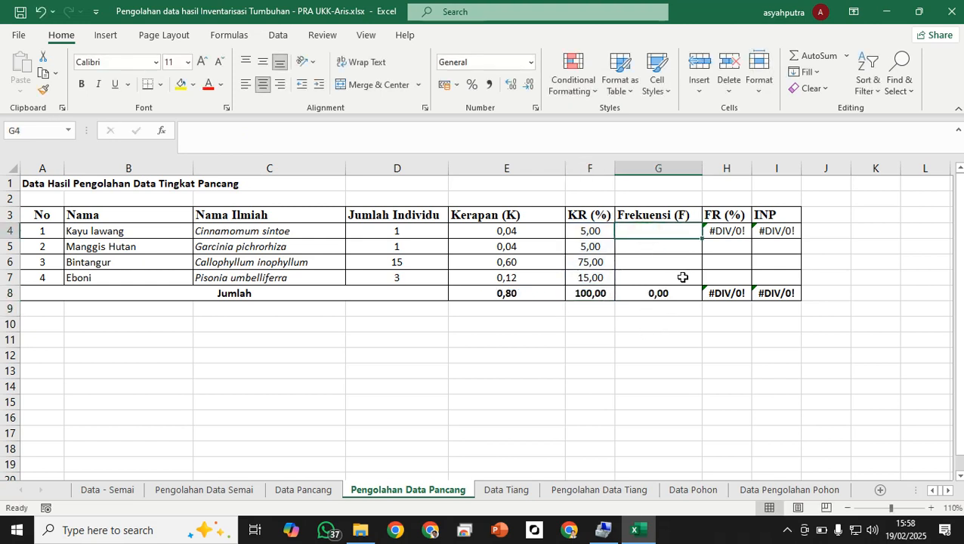
pyautogui.write('=1')
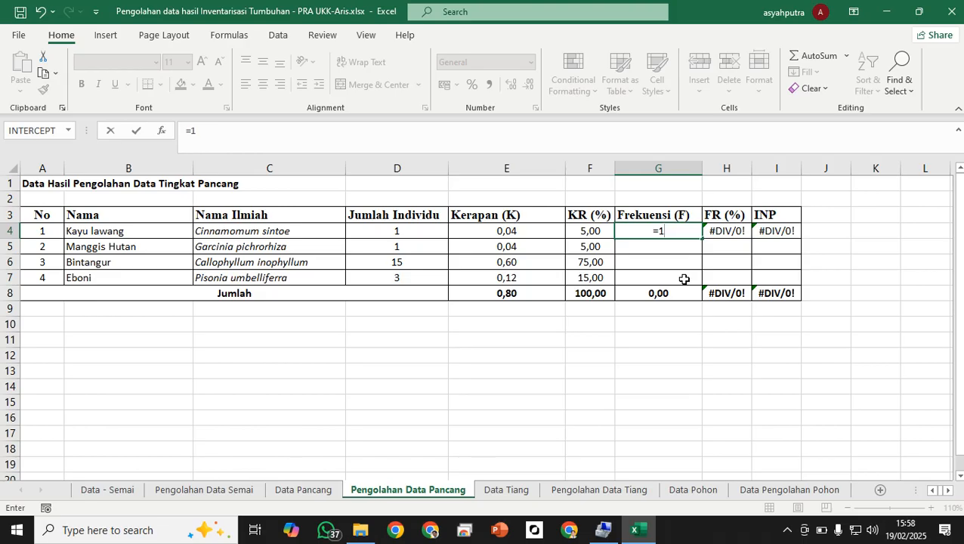
pyautogui.write('/')
pyautogui.write('1')
pyautogui.press('Return')
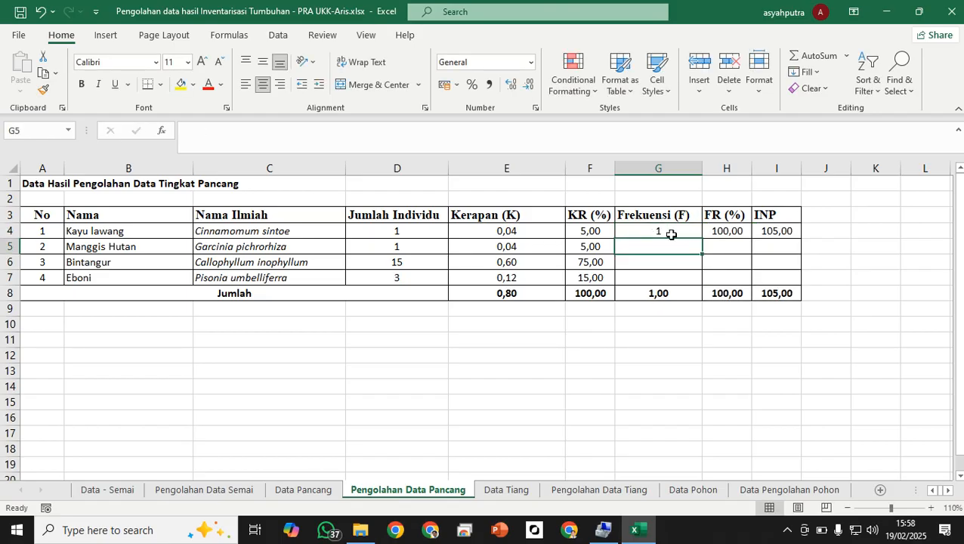
pyautogui.click(671, 234)
pyautogui.moveTo(702, 239); pyautogui.dragTo(702, 281)
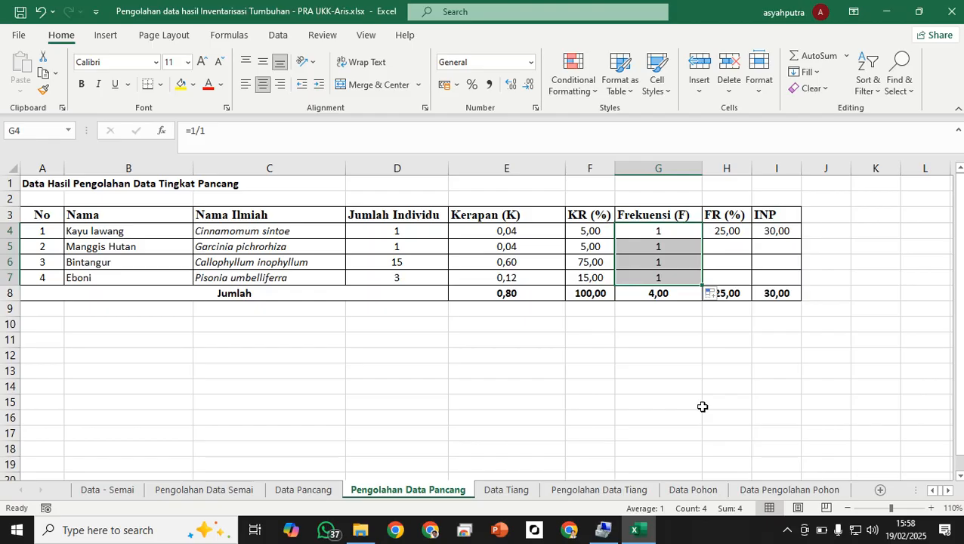
pyautogui.click(680, 402)
# - Check the FR (%) formula =G4/$G$8*100 in H4 and fill it down through H7
pyautogui.click(721, 231)
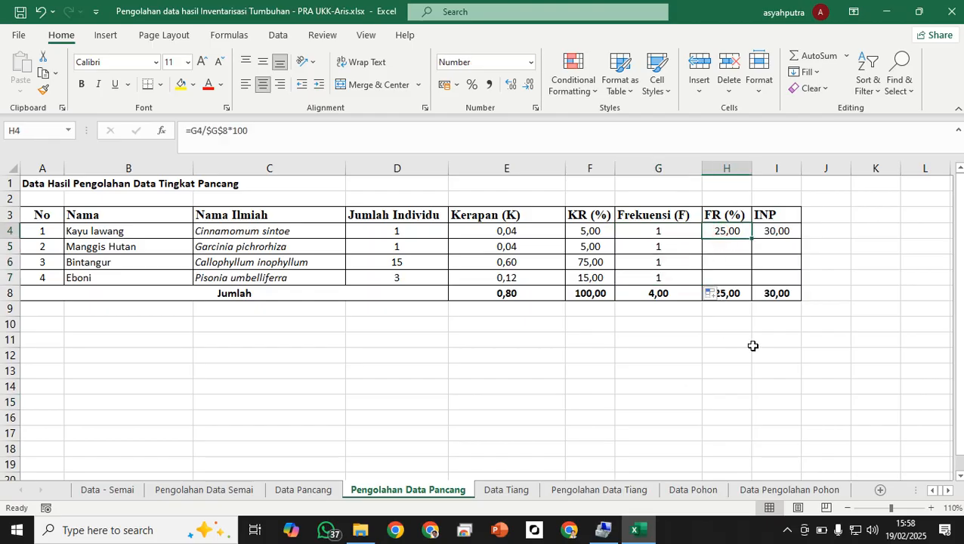
pyautogui.doubleClick(724, 231)
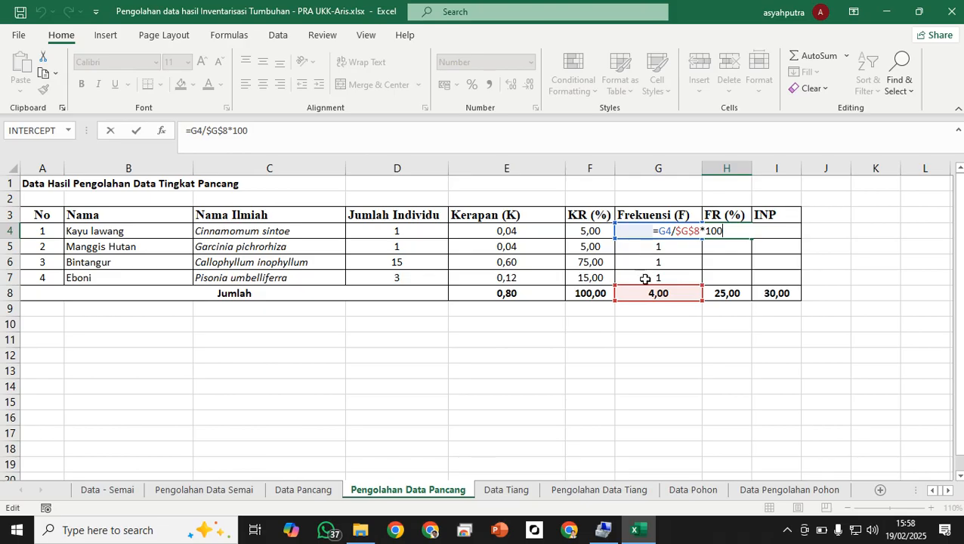
pyautogui.press('Return')
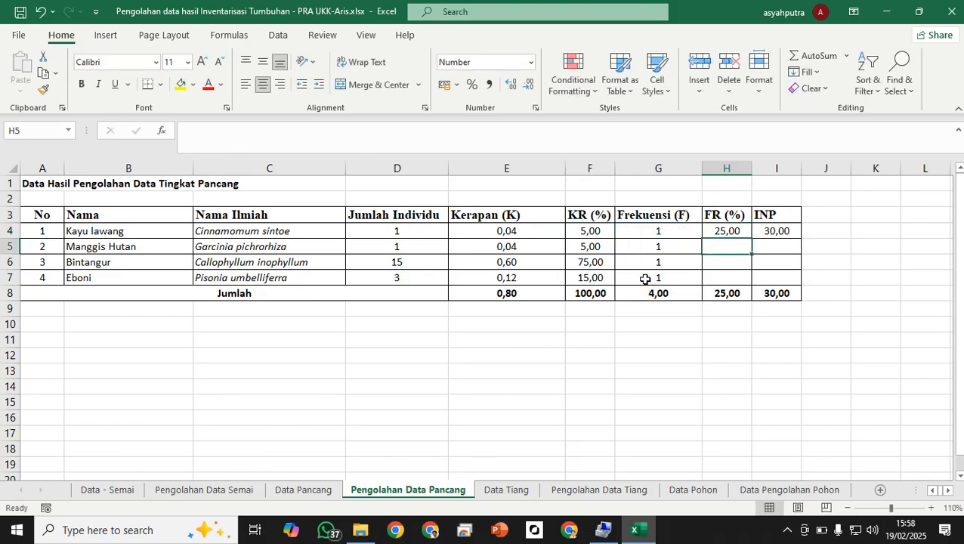
pyautogui.click(731, 231)
pyautogui.moveTo(751, 240); pyautogui.dragTo(754, 281)
pyautogui.click(734, 359)
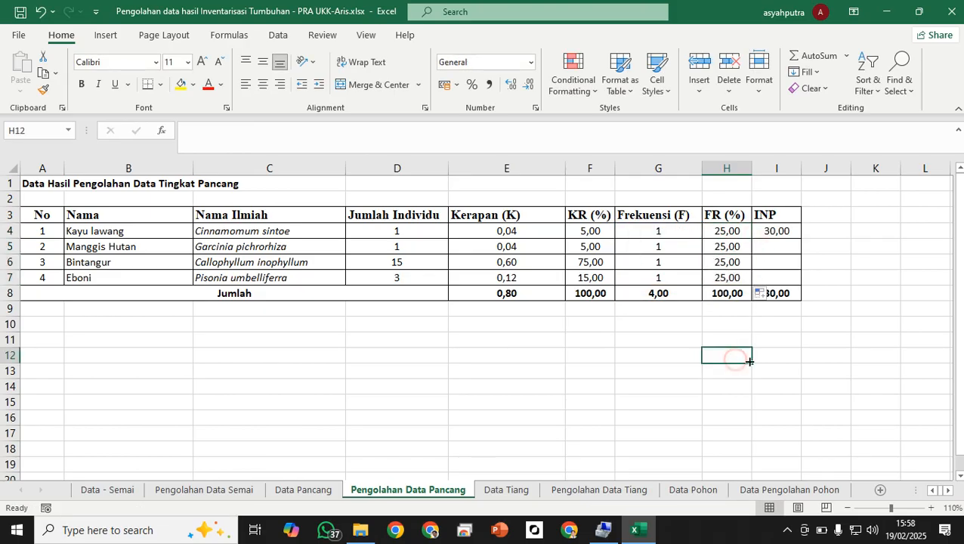
# - Fill the INP formula =F4+H4 from I4 down through I7 and check the Jumlah formula in I8
pyautogui.click(768, 231)
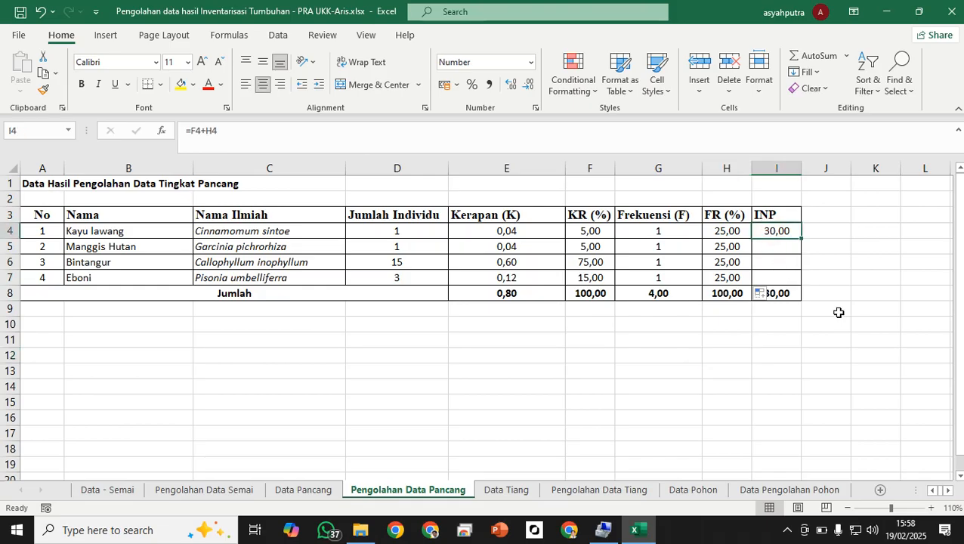
pyautogui.doubleClick(782, 232)
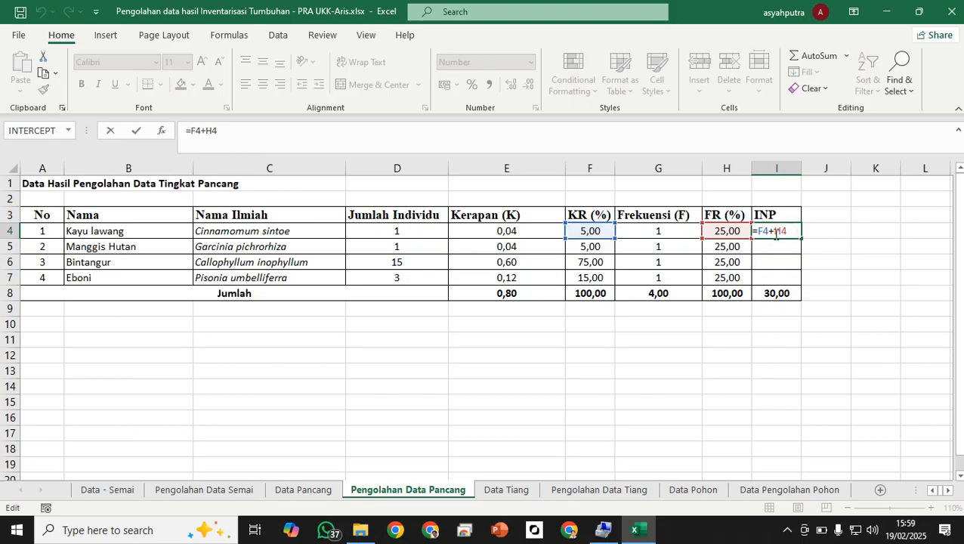
pyautogui.press('Return')
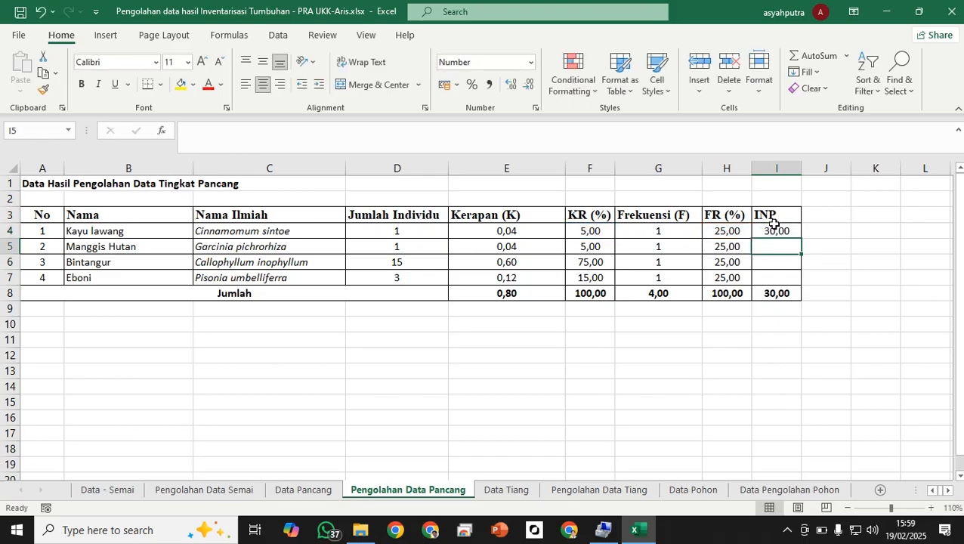
pyautogui.click(774, 225)
pyautogui.moveTo(800, 237); pyautogui.dragTo(802, 281)
pyautogui.click(789, 296)
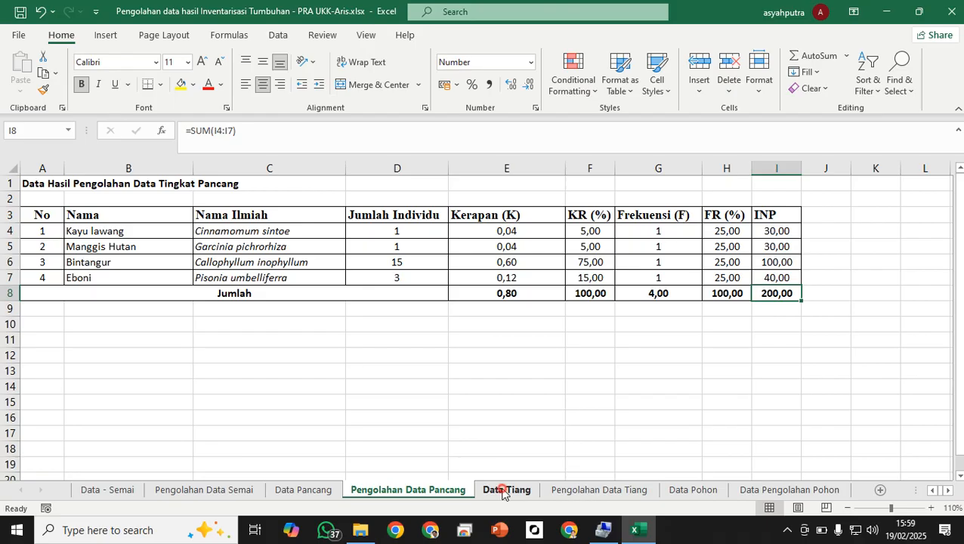
# - Review the Nyatoh record on the Data Tiang sheet, including its scientific name, diameter and empty LBDS cell
pyautogui.click(505, 490)
pyautogui.click(805, 308)
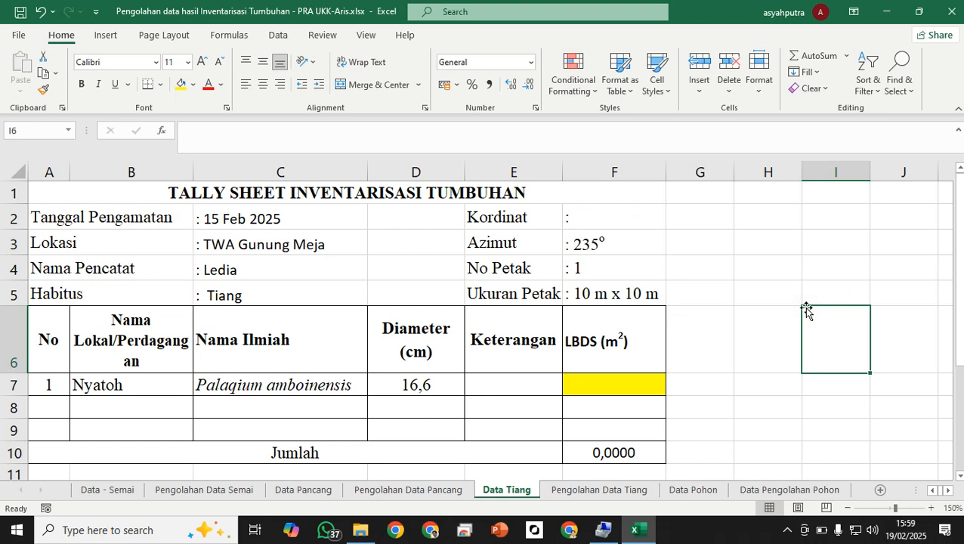
pyautogui.scroll(-1, 378, 294)
pyautogui.scroll(1, 224, 363)
pyautogui.click(74, 381)
pyautogui.moveTo(49, 389); pyautogui.dragTo(344, 388)
pyautogui.click(400, 405)
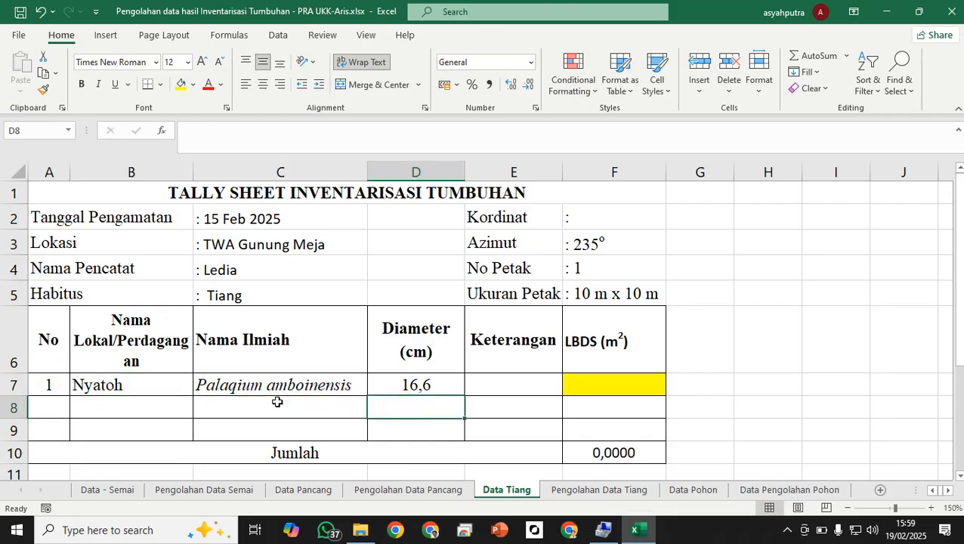
pyautogui.click(237, 389)
pyautogui.click(122, 391)
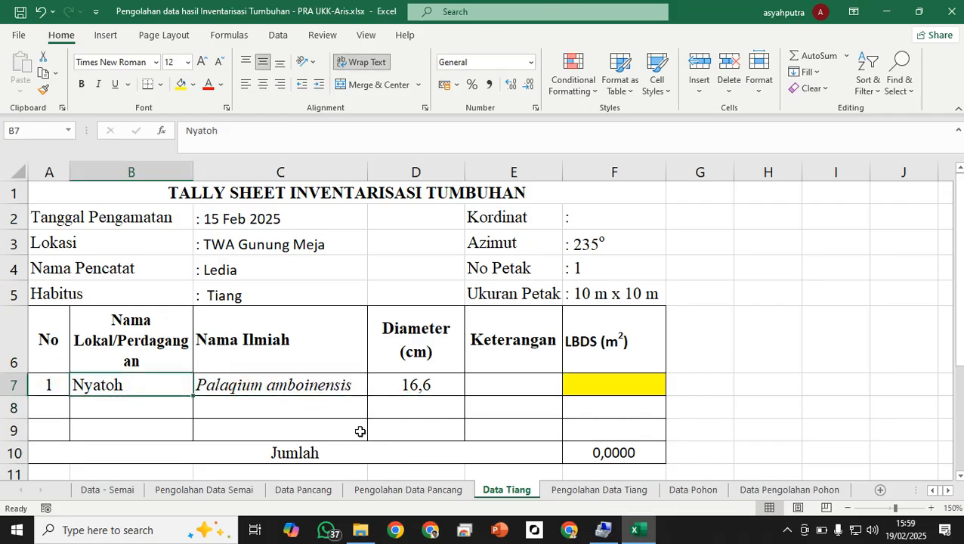
pyautogui.scroll(-1, 393, 385)
pyautogui.click(412, 309)
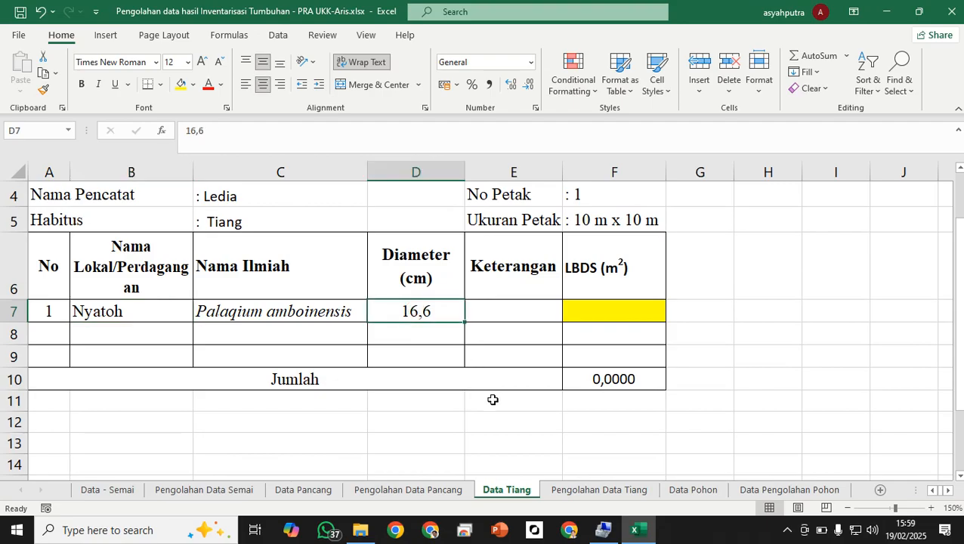
pyautogui.click(588, 312)
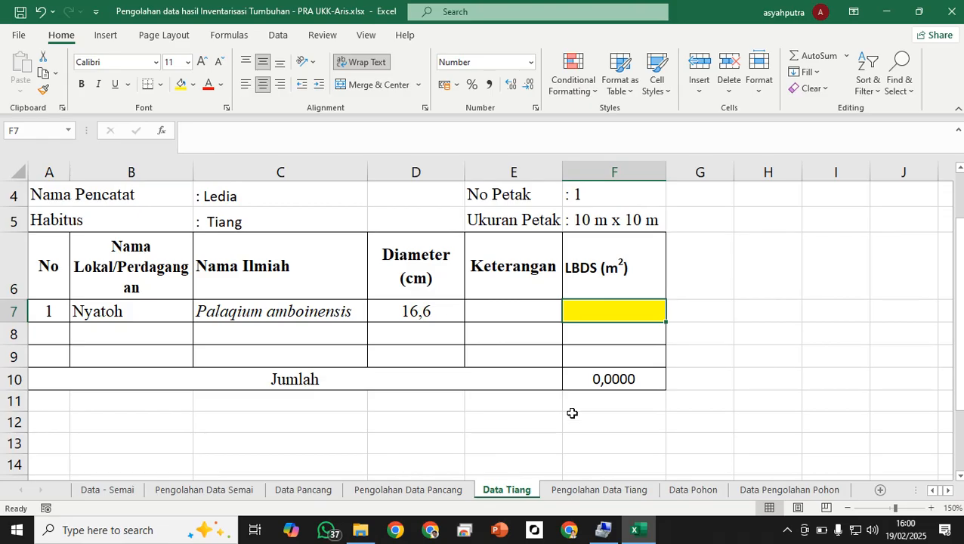
# - Write the basal area formula as the text note LBDS=1/4*3,14*d2 in H7, with a lowercase d
pyautogui.click(759, 311)
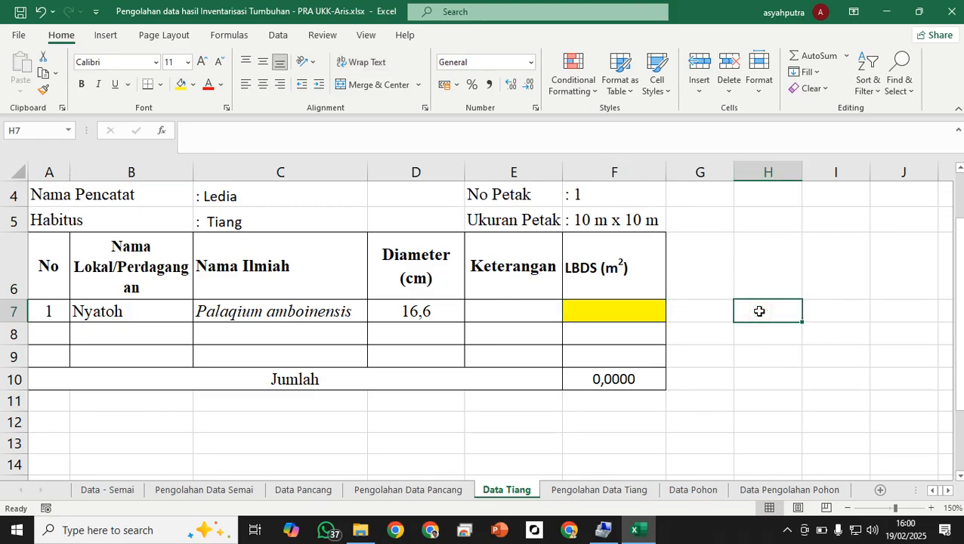
pyautogui.write('L')
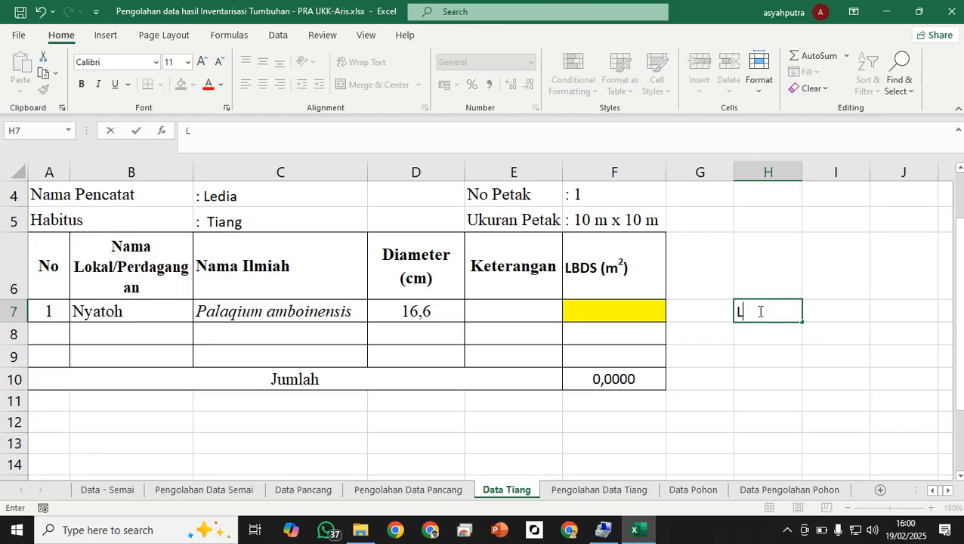
pyautogui.write('BDS=1/4*3,14*D')
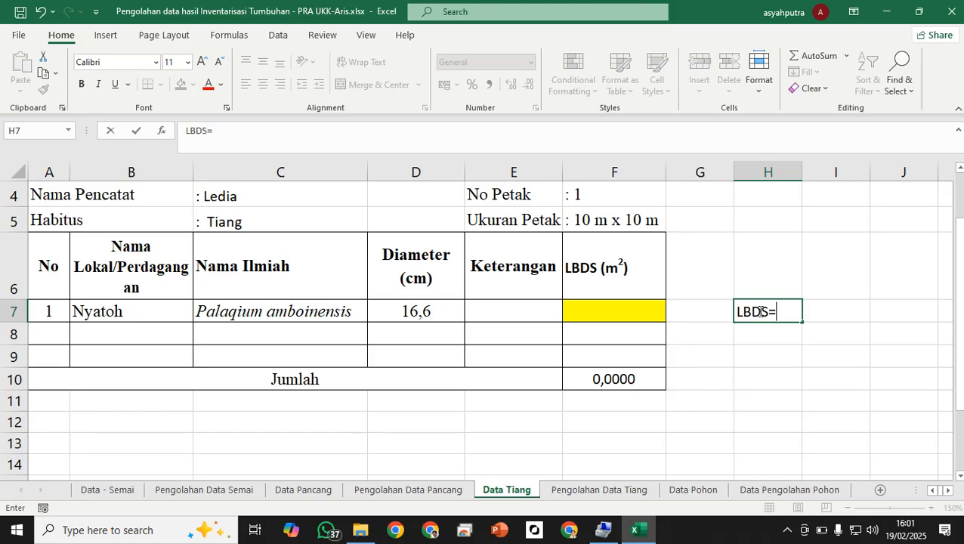
pyautogui.write('1/4*3,14')
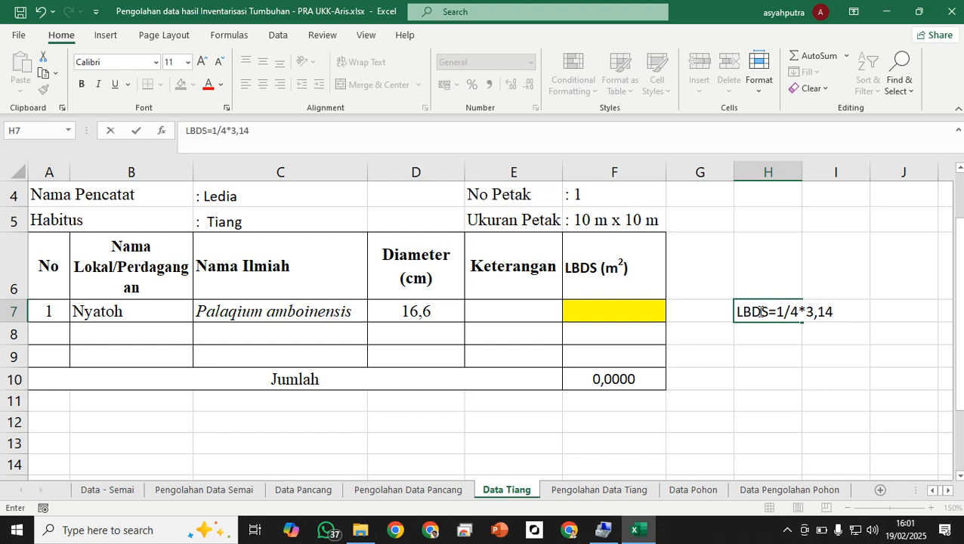
pyautogui.write('*D')
pyautogui.press('BackSpace')
pyautogui.press('capslock')
pyautogui.write('d')
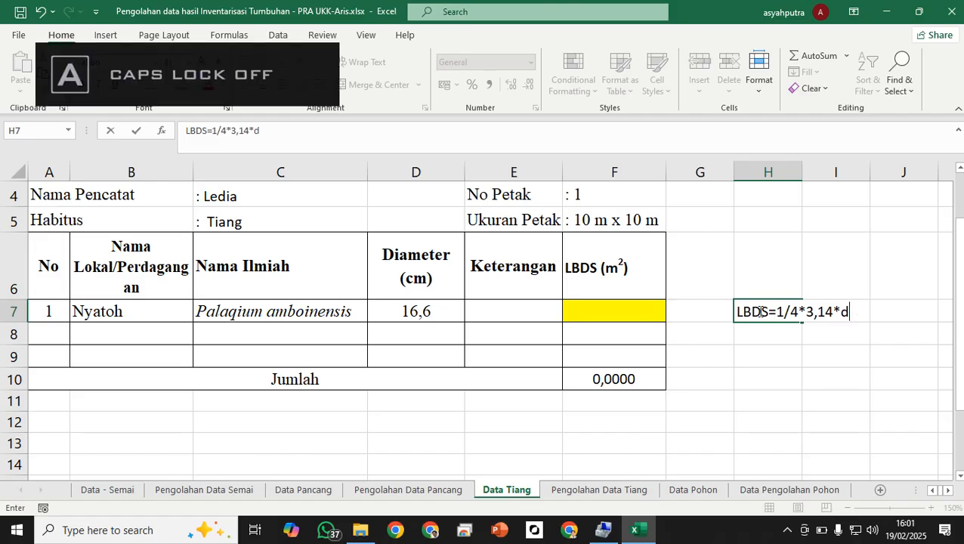
pyautogui.write('2')
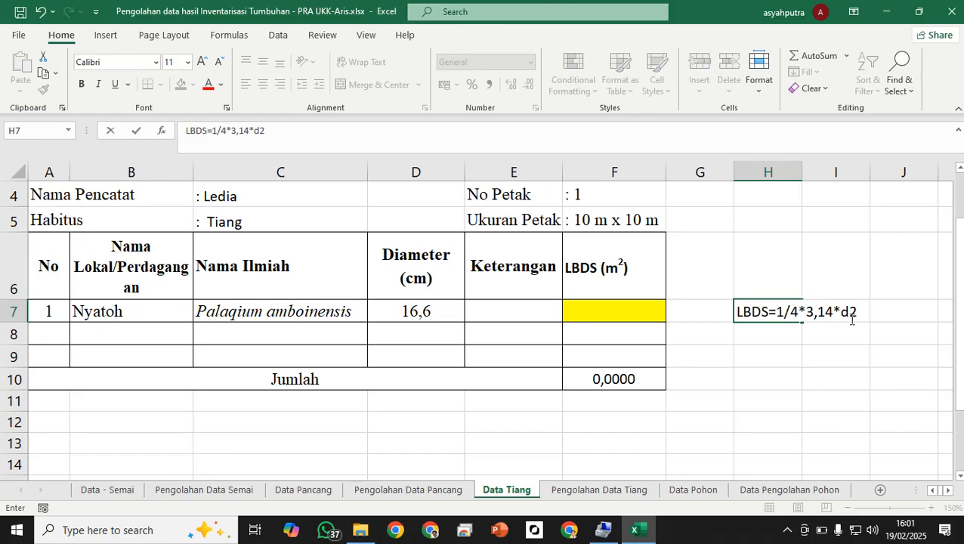
# - Format the final 2 of the LBDS note in H7 as superscript
pyautogui.moveTo(847, 312); pyautogui.dragTo(857, 312)
pyautogui.click(226, 107)
pyautogui.click(483, 342)
pyautogui.click(710, 470)
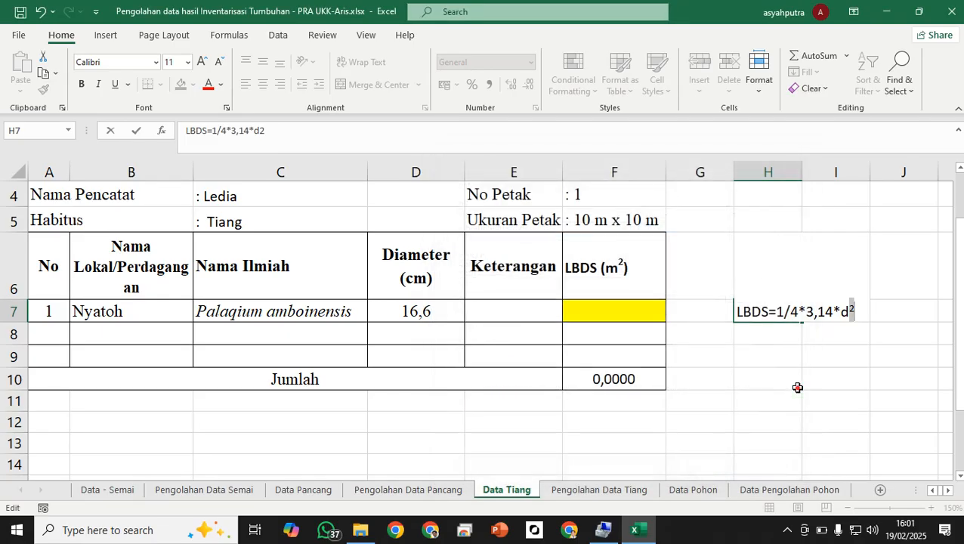
pyautogui.click(786, 386)
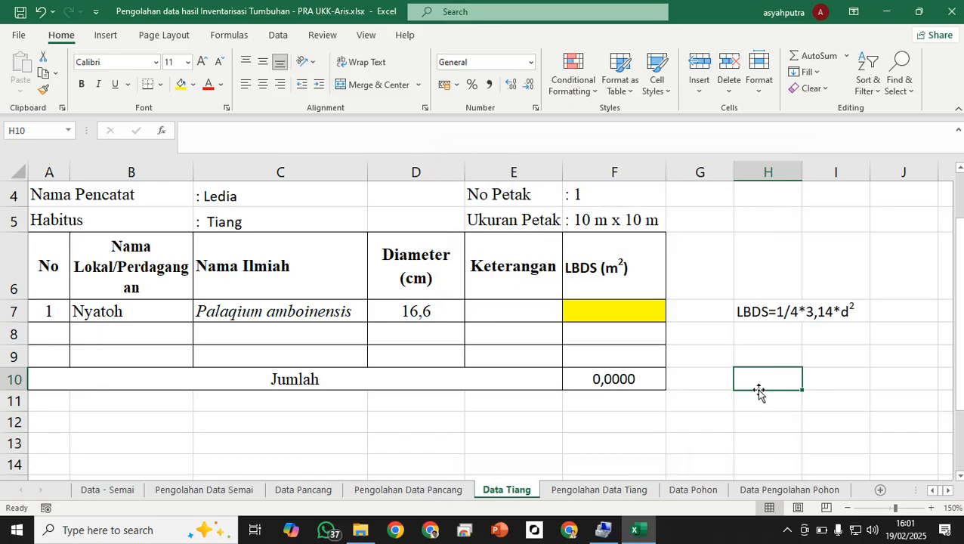
pyautogui.click(741, 311)
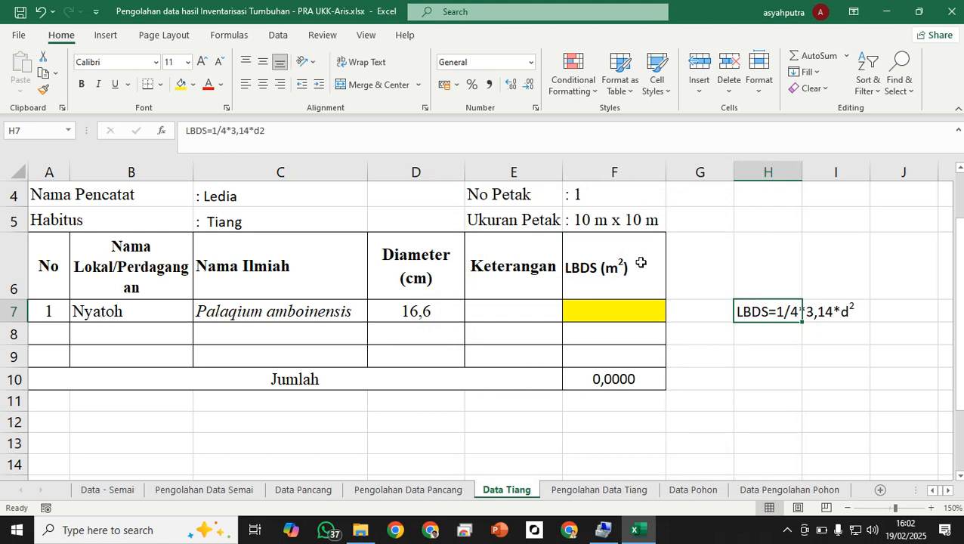
# - Build the Nyatoh LBDS formula in F7, starting with =(1/4*3.14)*( and a reference to the diameter in D7
pyautogui.click(594, 311)
pyautogui.write('=')
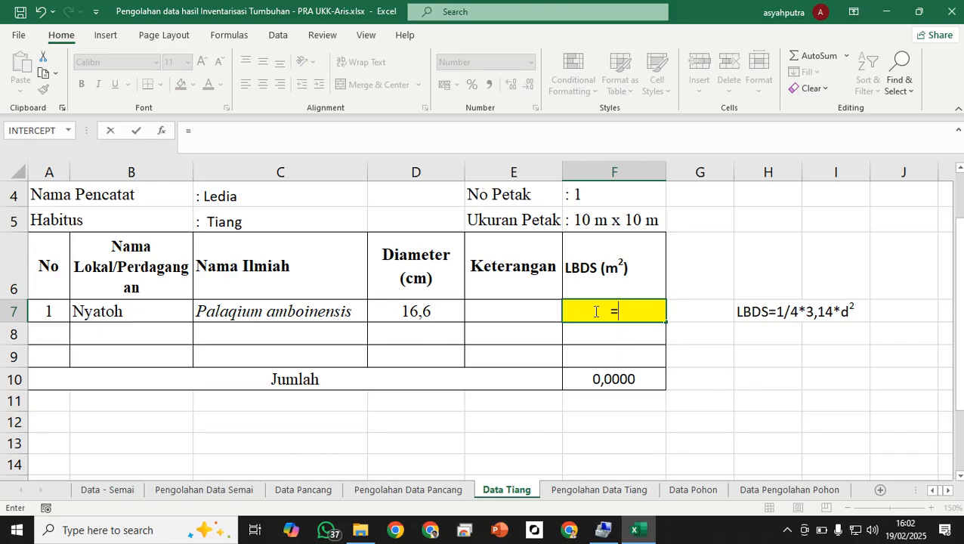
pyautogui.write('1/4*3')
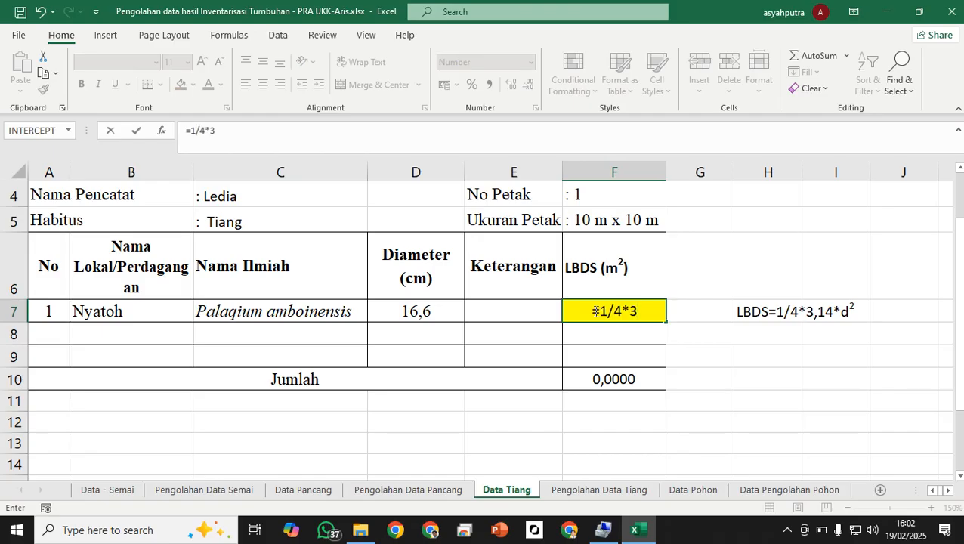
pyautogui.write('.14')
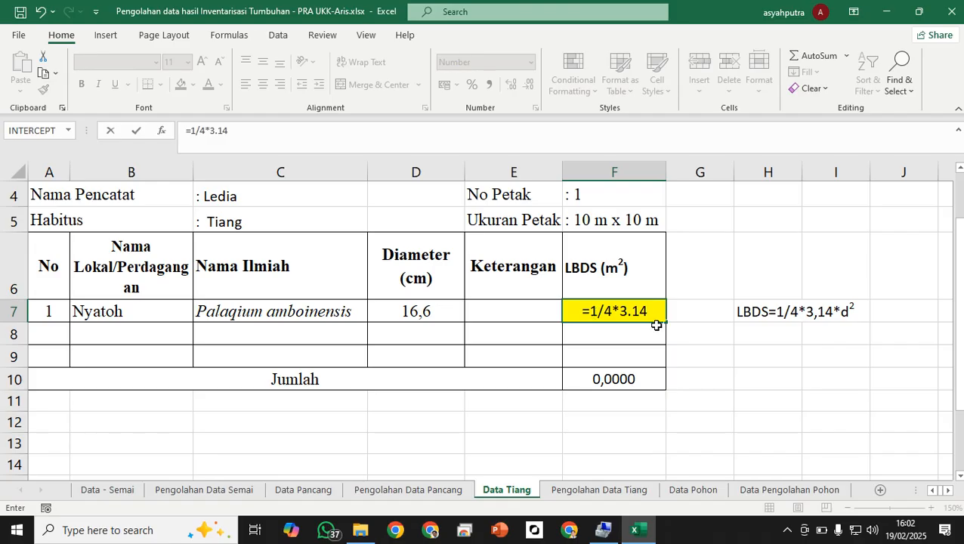
pyautogui.click(592, 311)
pyautogui.write('(')
pyautogui.press('End')
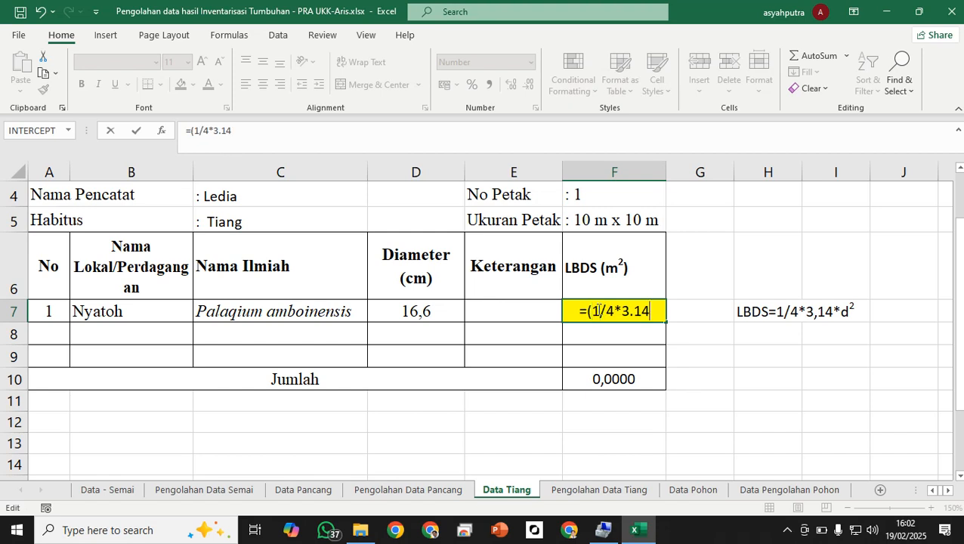
pyautogui.write(')')
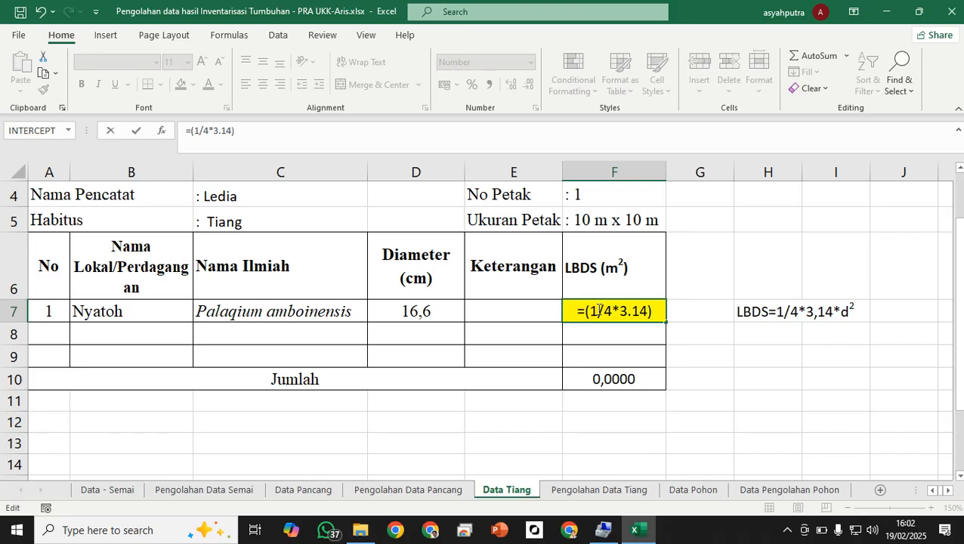
pyautogui.write('*')
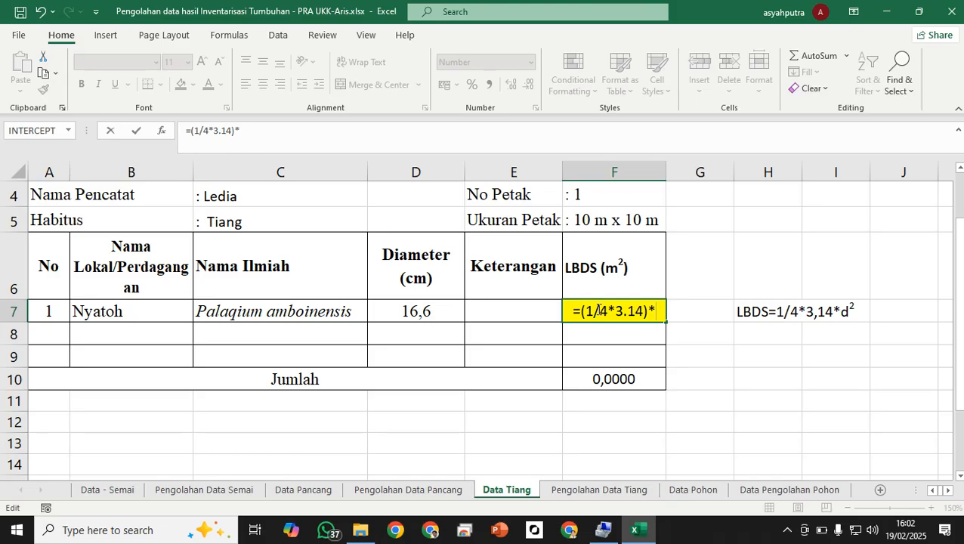
pyautogui.write('(')
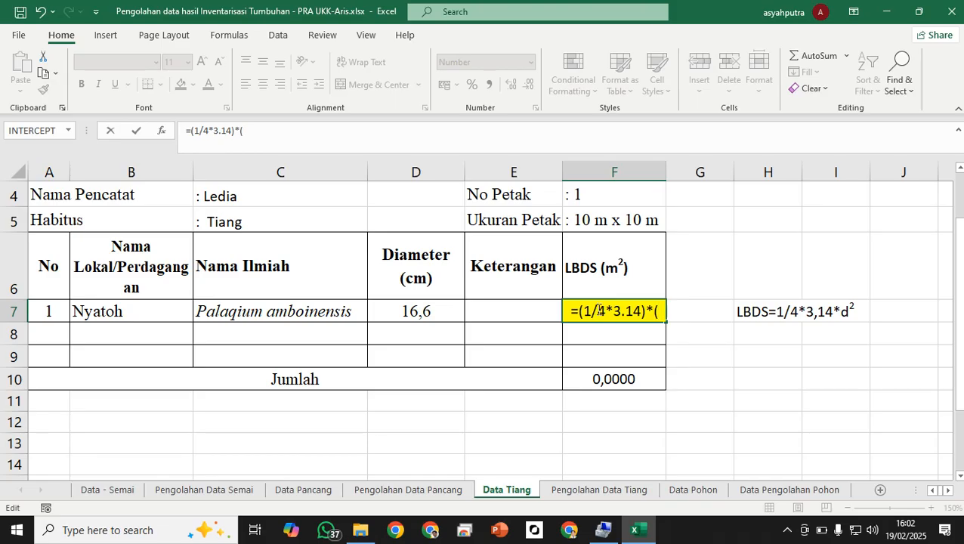
pyautogui.click(421, 310)
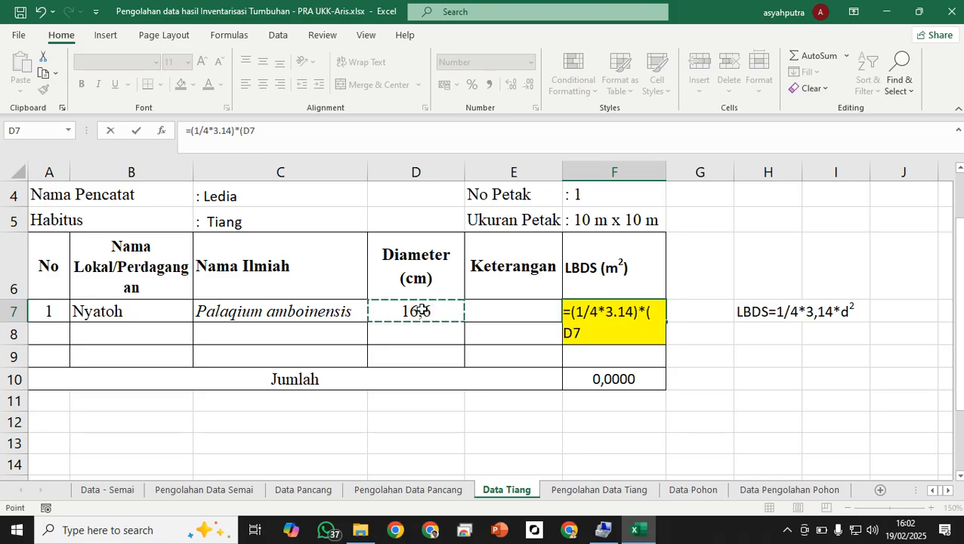
# - Complete the LBDS formula in F7 as =(1/4*3.14)*(D7*D7) and submit it, minimizing the browser window that pops up
pyautogui.write('*')
pyautogui.click(405, 312)
pyautogui.write(')')
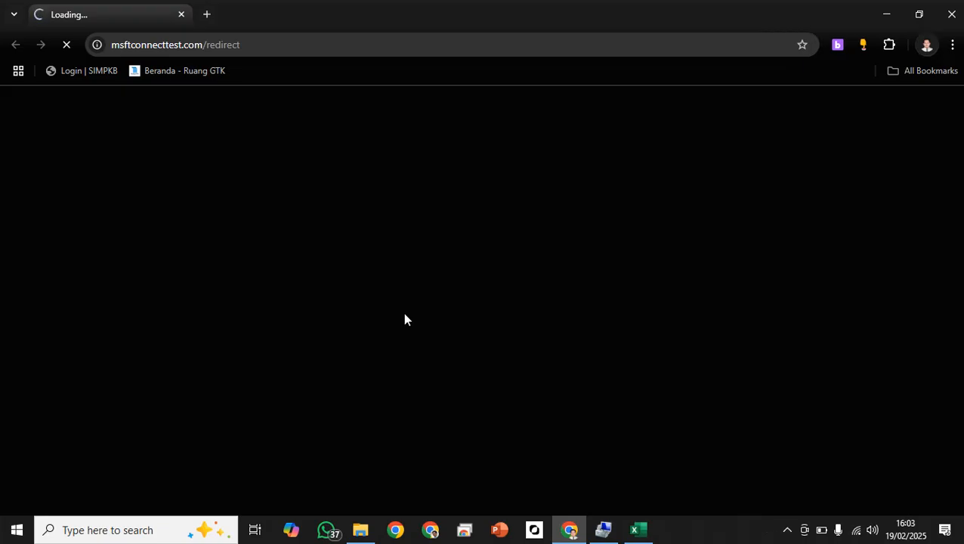
pyautogui.click(883, 17)
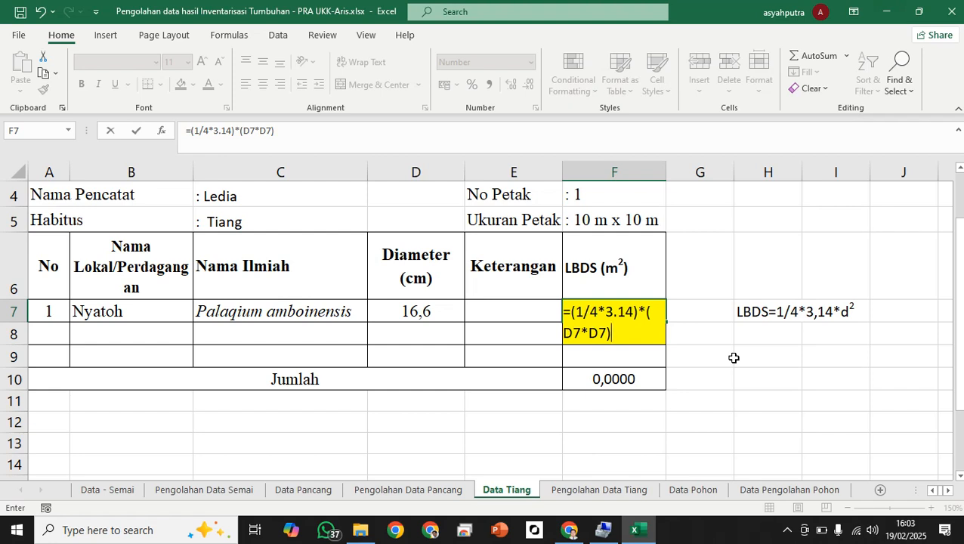
pyautogui.press('Return')
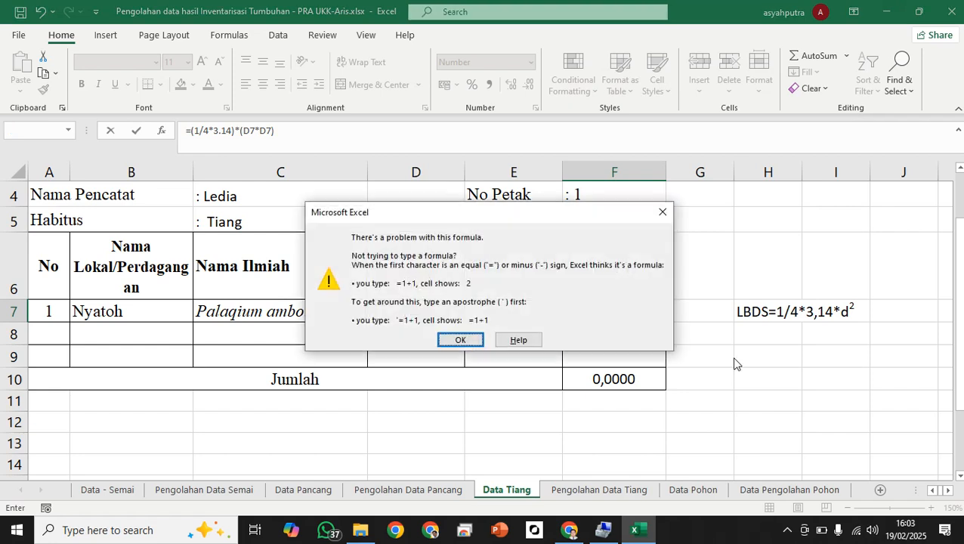
pyautogui.press('Return')
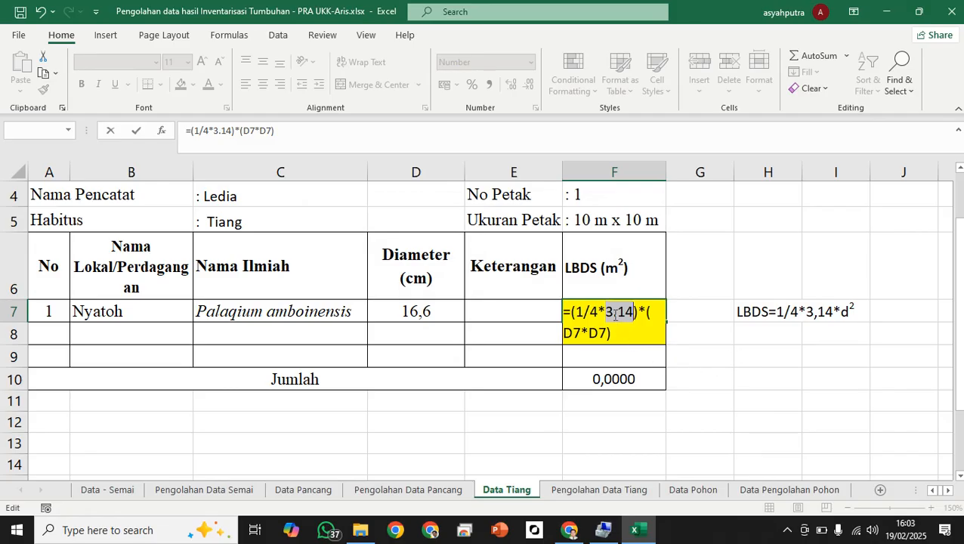
# - Correct the constant in the F7 formula to use a decimal comma, giving =(1/4*3,14)*(D7*D7)
pyautogui.click(642, 332)
pyautogui.press('BackSpace')
pyautogui.write(',')
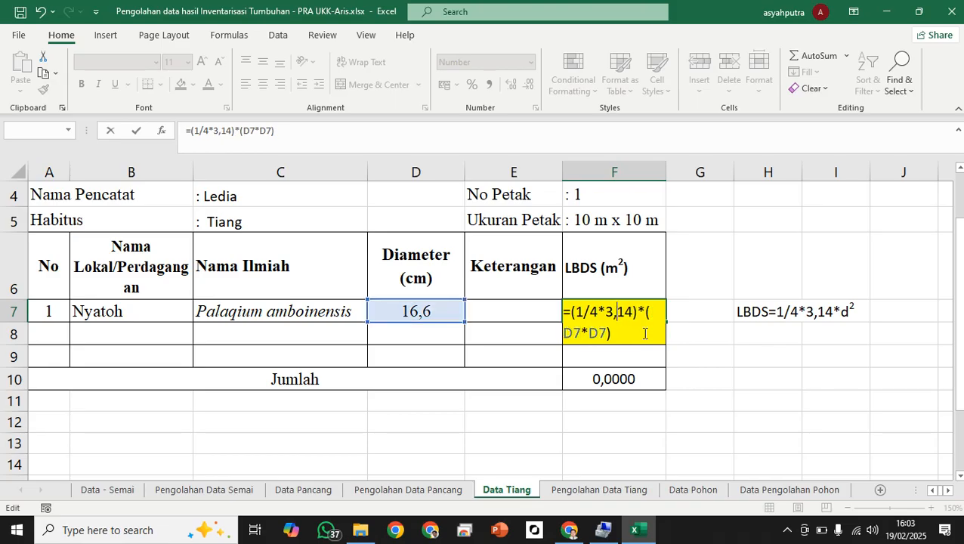
pyautogui.press('Return')
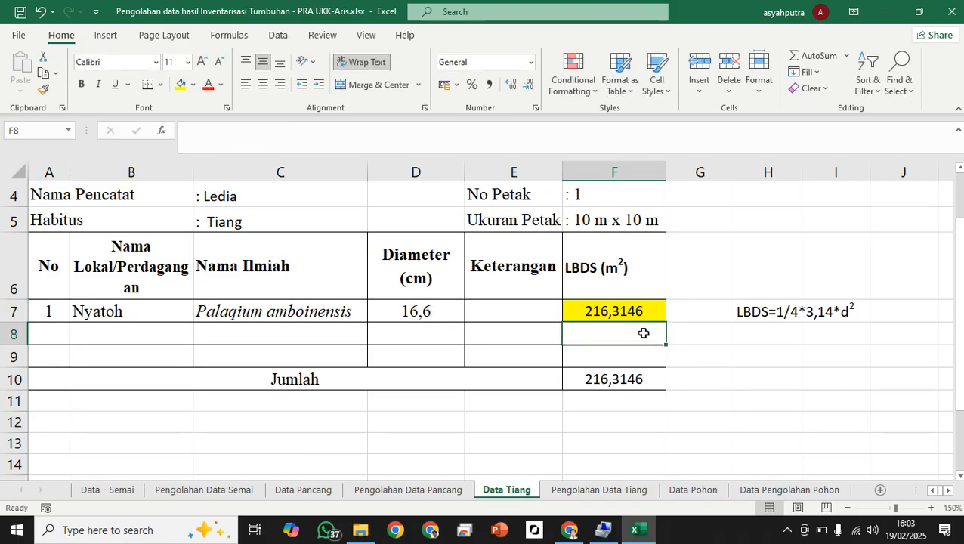
# - Reduce the LBDS value in F7 to two decimal places
pyautogui.click(602, 306)
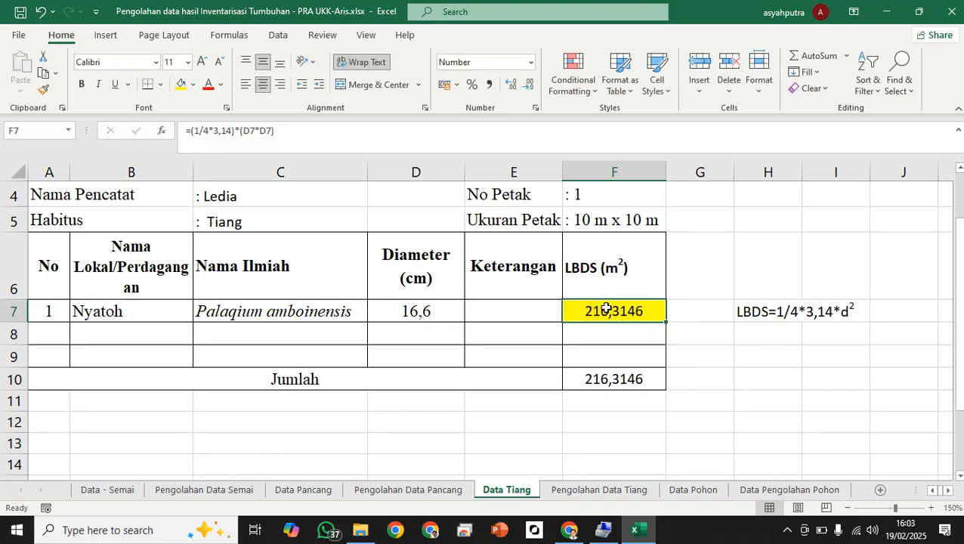
pyautogui.click(527, 85)
pyautogui.click(527, 85)
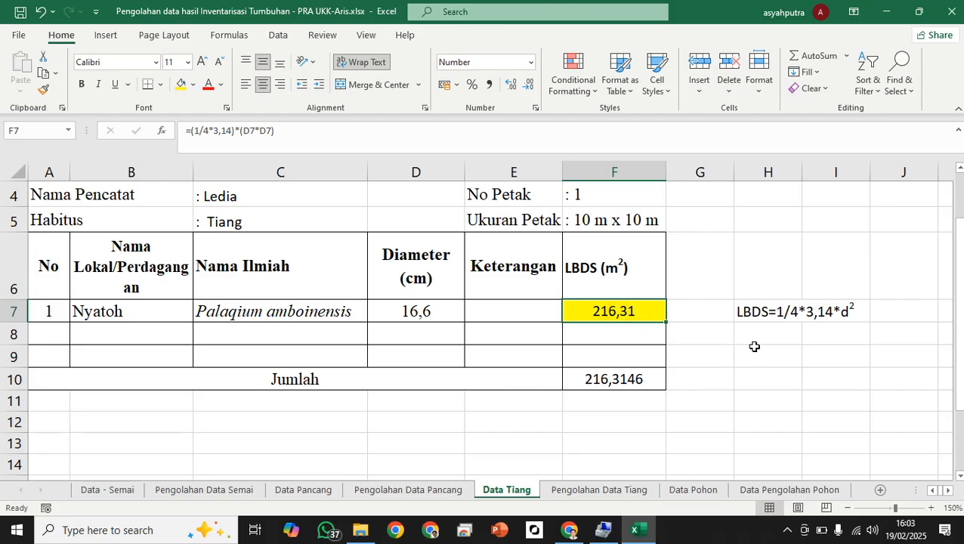
pyautogui.click(760, 358)
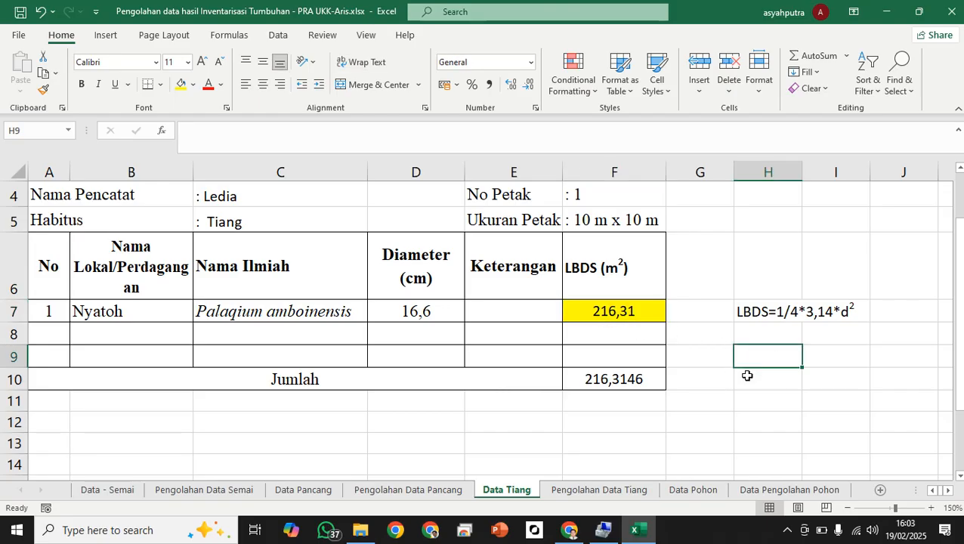
# - Calculate the squared diameter in I8 with the formula =D7*D7, below the LBDS formula note
pyautogui.click(831, 336)
pyautogui.write('=')
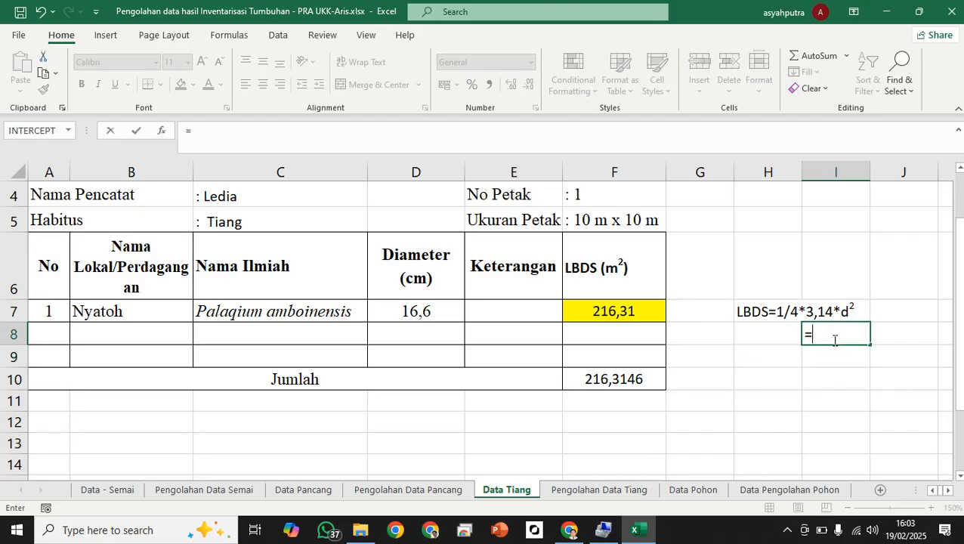
pyautogui.click(408, 311)
pyautogui.write('*')
pyautogui.click(409, 313)
pyautogui.press('Return')
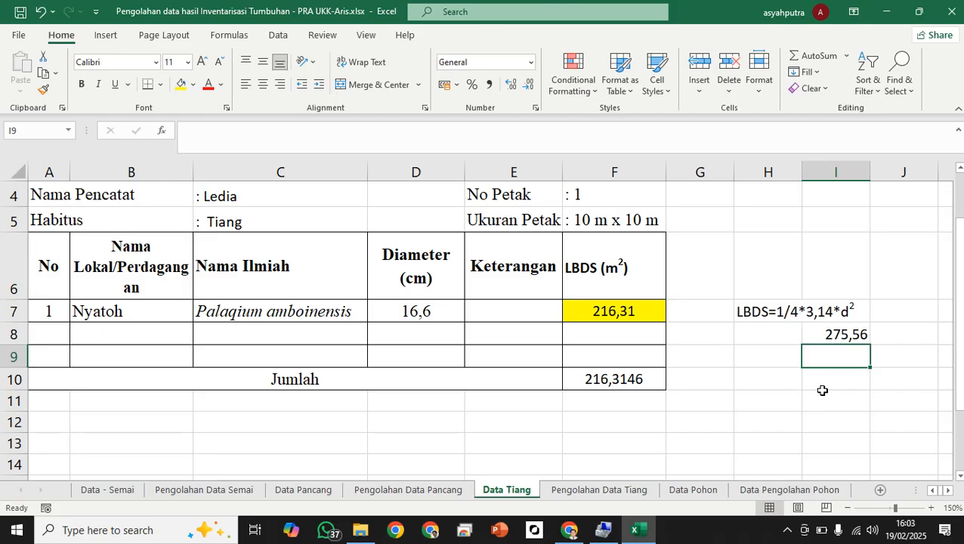
# - Calculate the quarter factor in I9 with the formula =1/4
pyautogui.write('=')
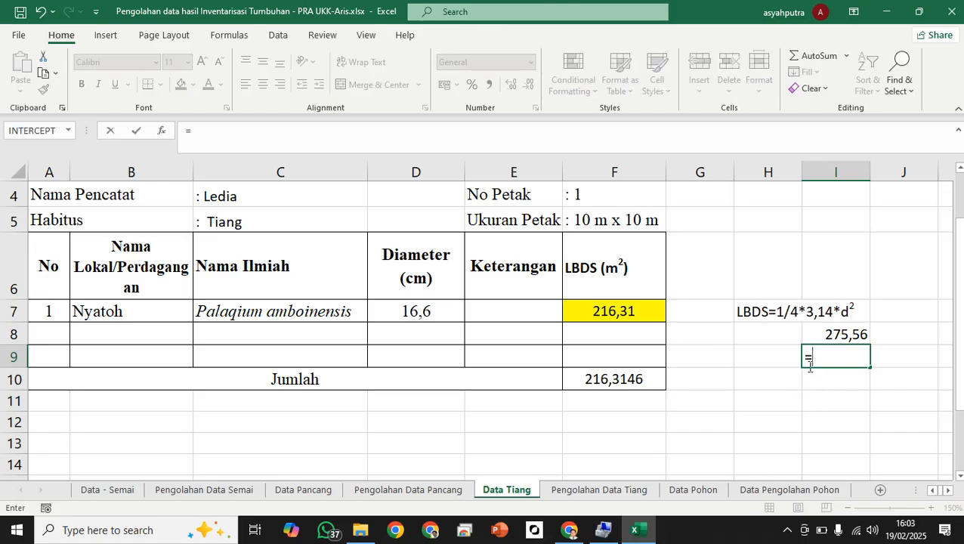
pyautogui.write('1/4')
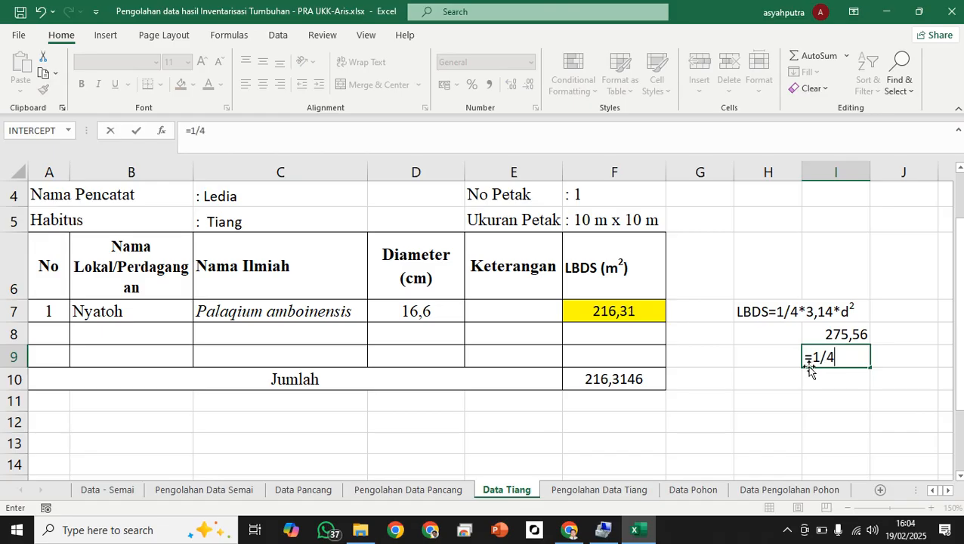
pyautogui.press('Return')
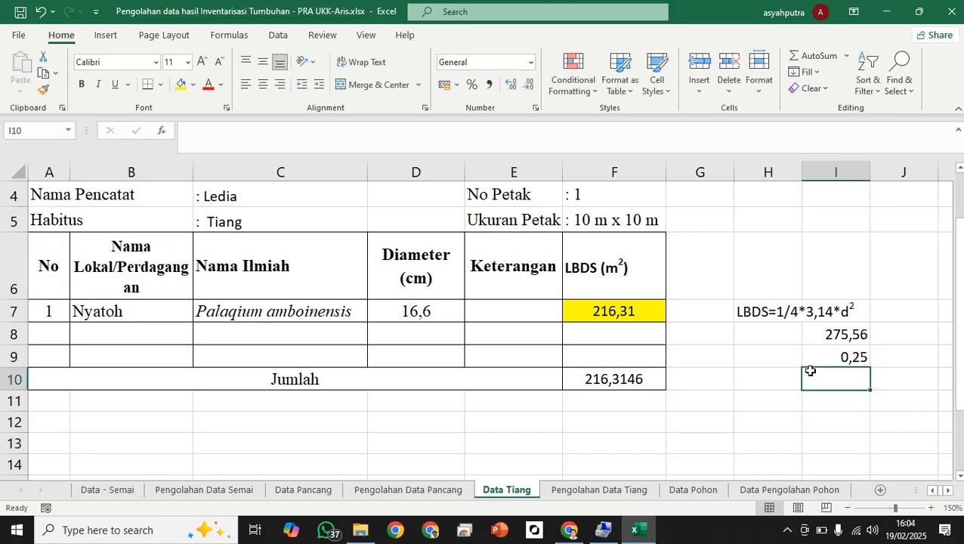
# - Multiply the quarter factor by 3,14 in I10 with the formula =I9*3,14
pyautogui.doubleClick(810, 371)
pyautogui.write('=')
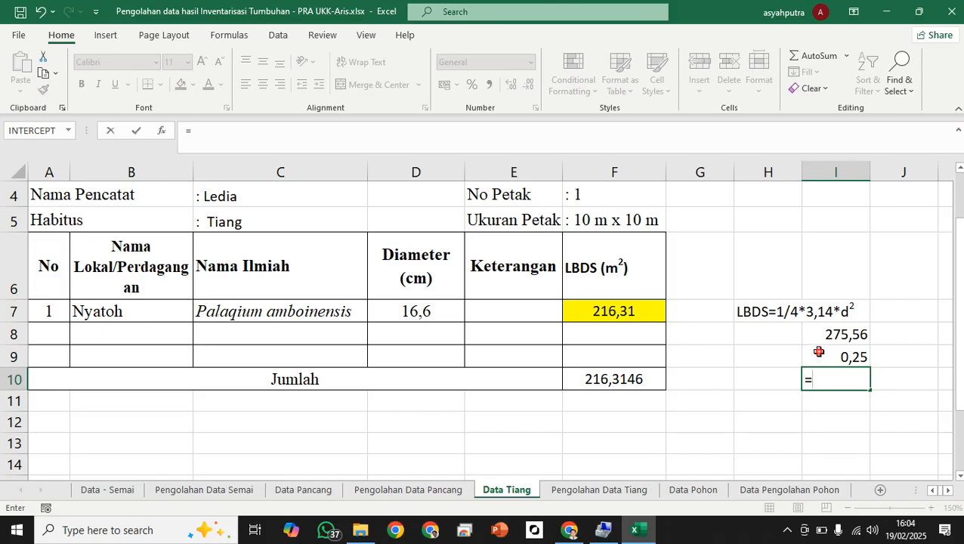
pyautogui.click(819, 351)
pyautogui.write('*')
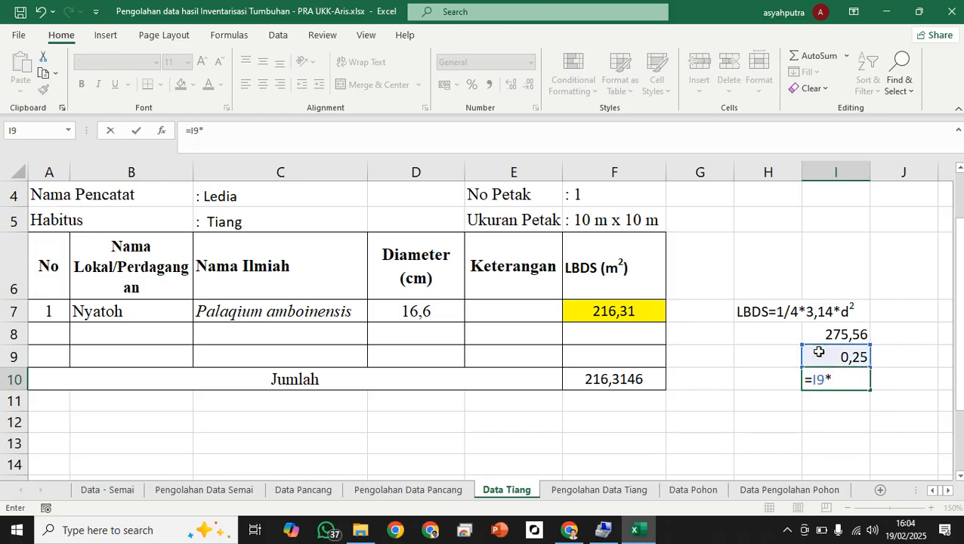
pyautogui.write('3,14')
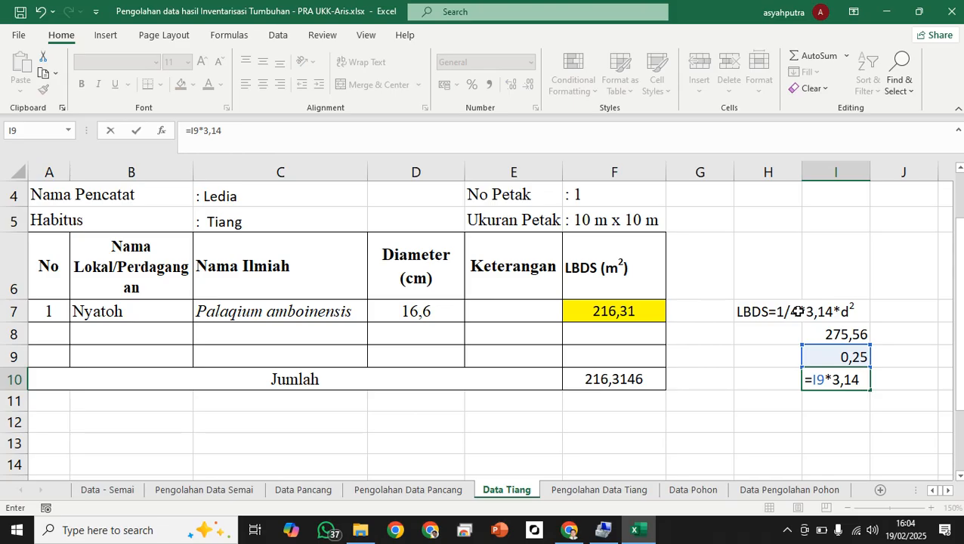
pyautogui.press('Return')
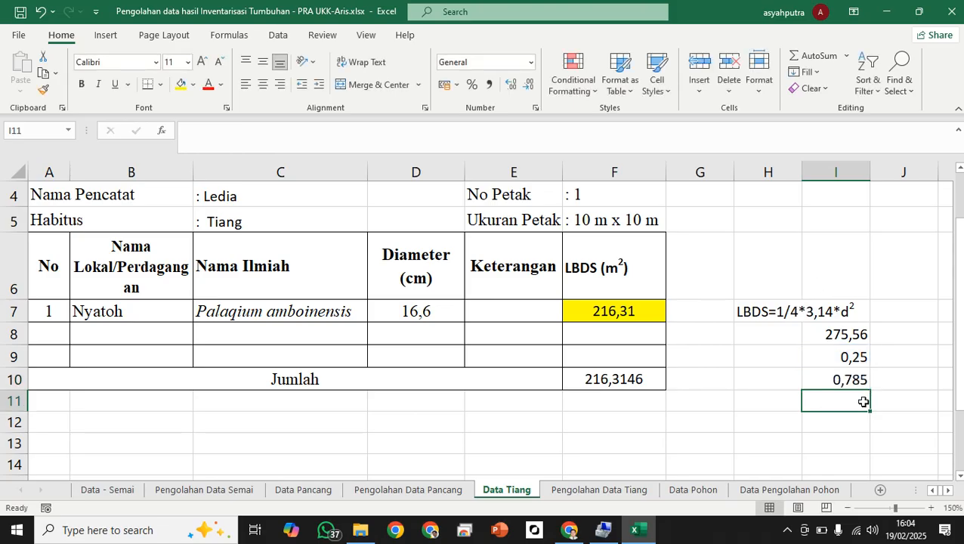
# - Multiply the combined factor by the squared diameter in I11 with the formula =I10*I8
pyautogui.write('=')
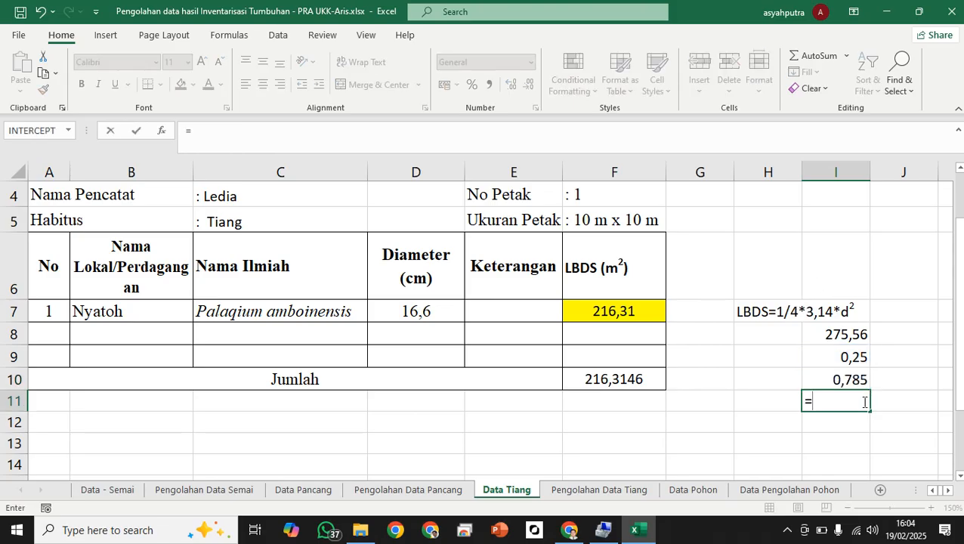
pyautogui.click(839, 380)
pyautogui.write('*')
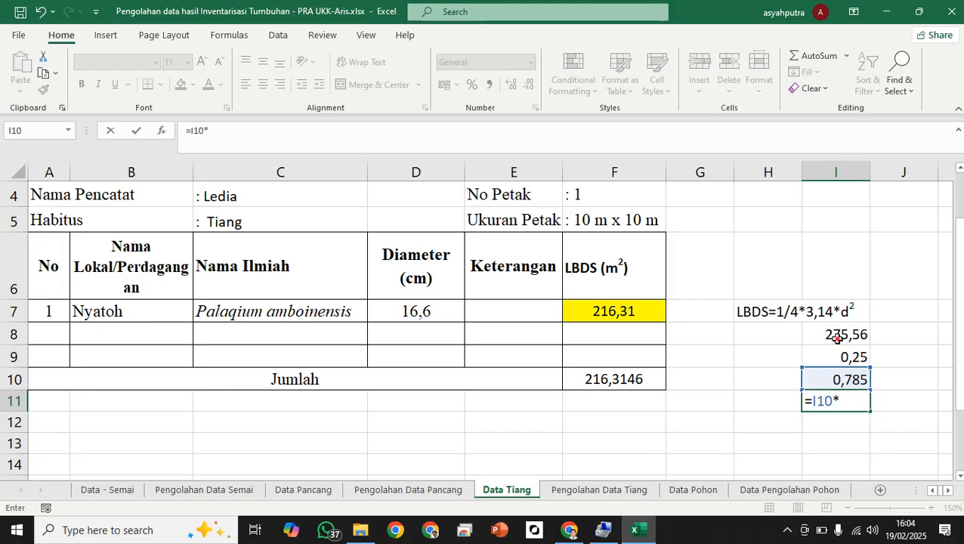
pyautogui.click(833, 334)
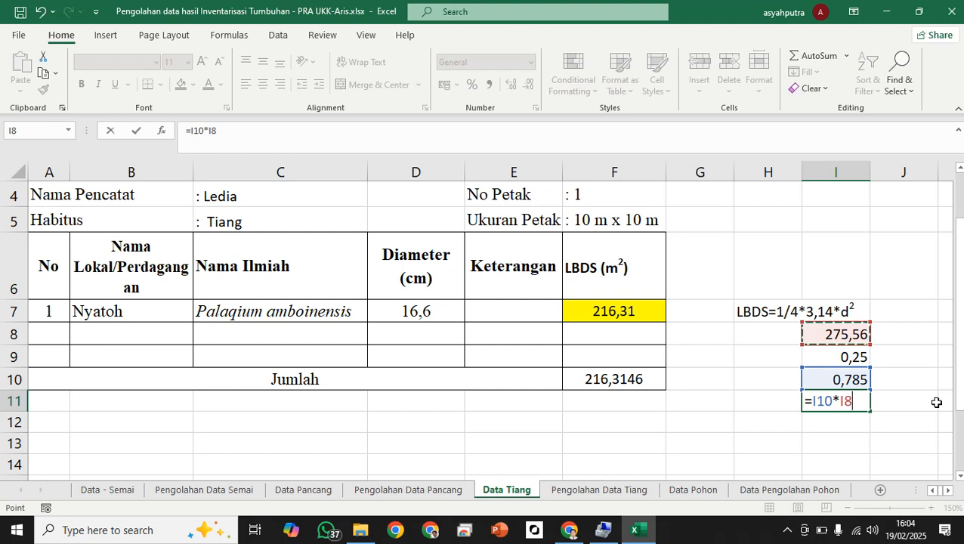
pyautogui.press('Return')
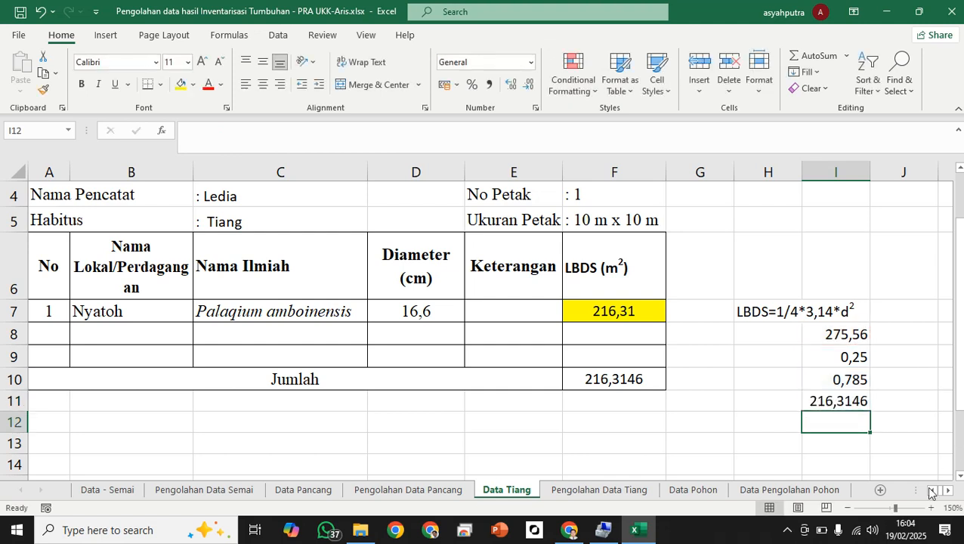
# - Clear the check calculations in cells I8 to I11
pyautogui.click(837, 405)
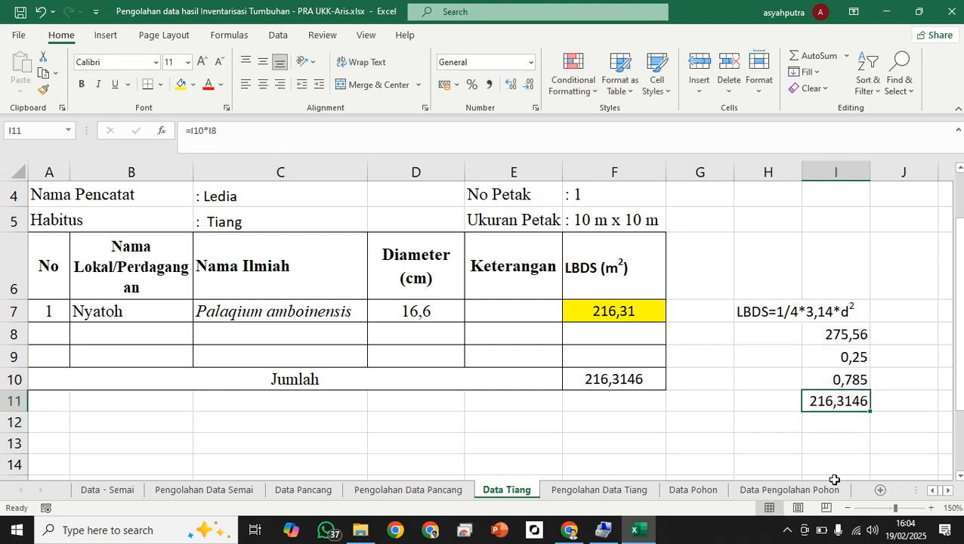
pyautogui.click(838, 341)
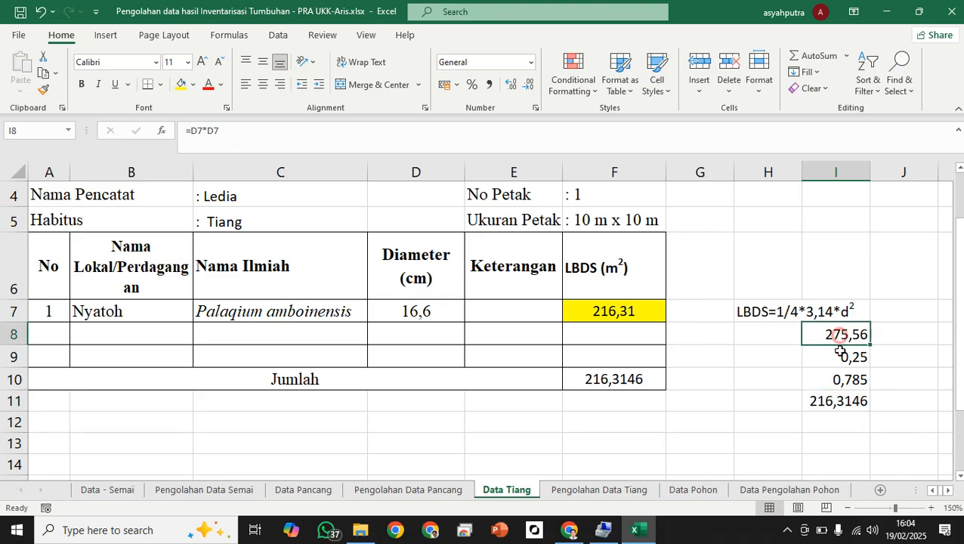
pyautogui.moveTo(838, 342); pyautogui.dragTo(835, 400)
pyautogui.press('Delete')
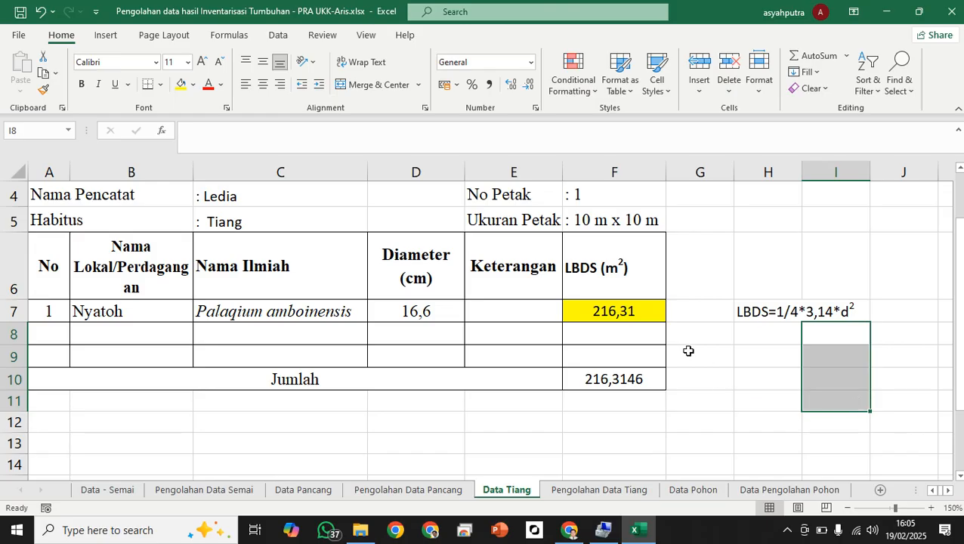
# - Try dividing the LBDS formula in F7 by 10000, and undo that change
pyautogui.click(615, 314)
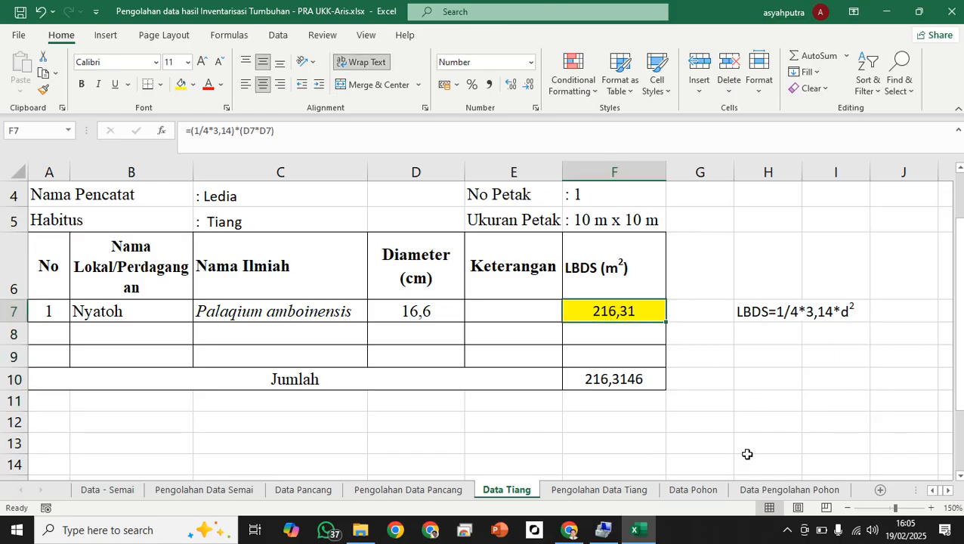
pyautogui.click(308, 135)
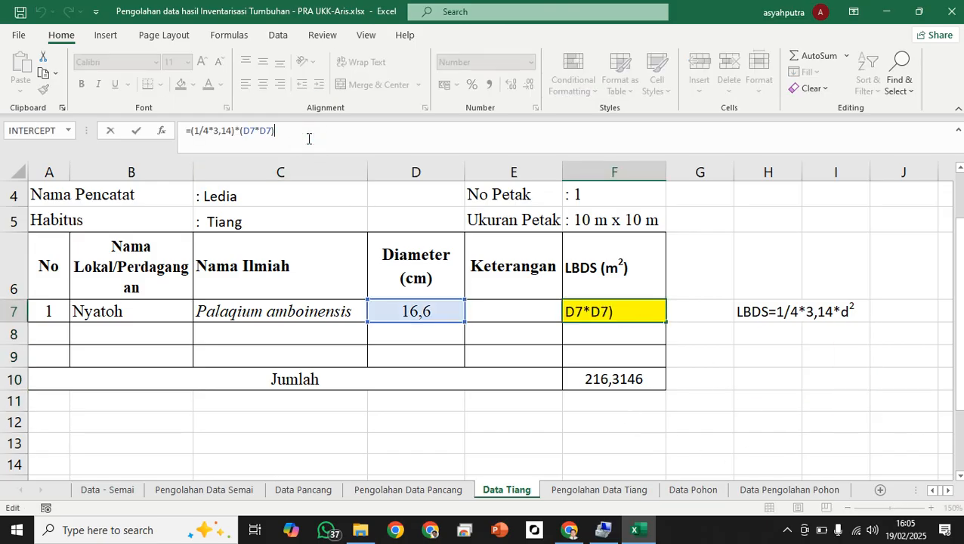
pyautogui.write('/10000')
pyautogui.press('Return')
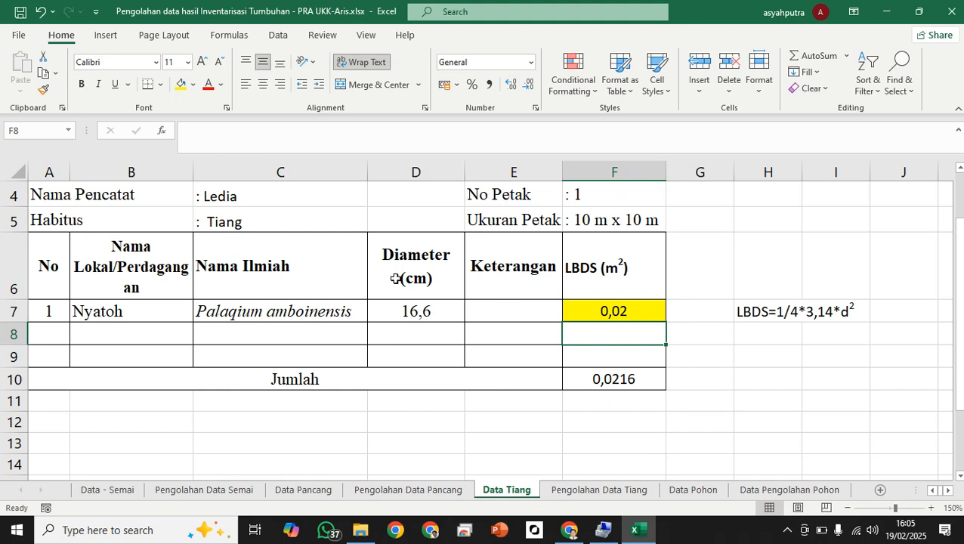
pyautogui.click(41, 13)
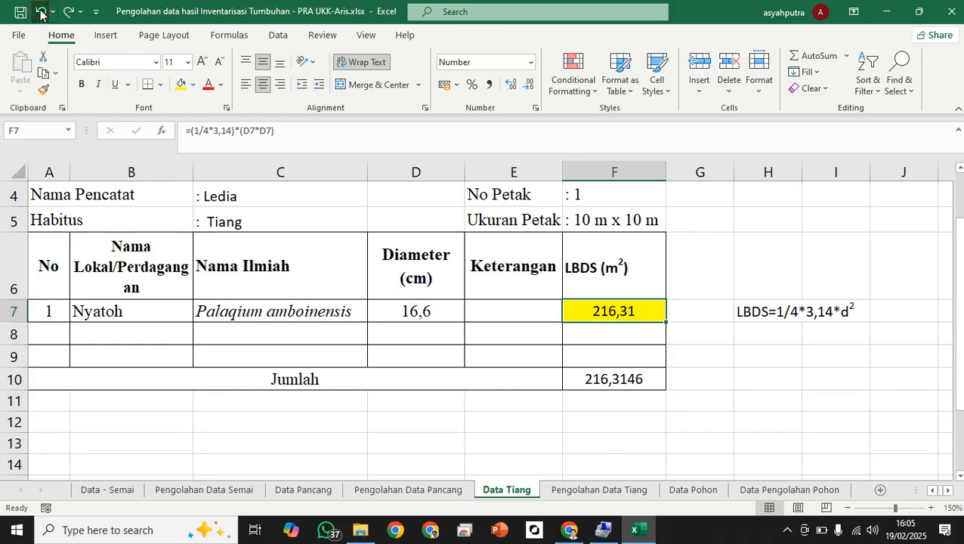
# - Convert the diameter from centimetres to metres in I9 with the formula =D7/100
pyautogui.click(818, 350)
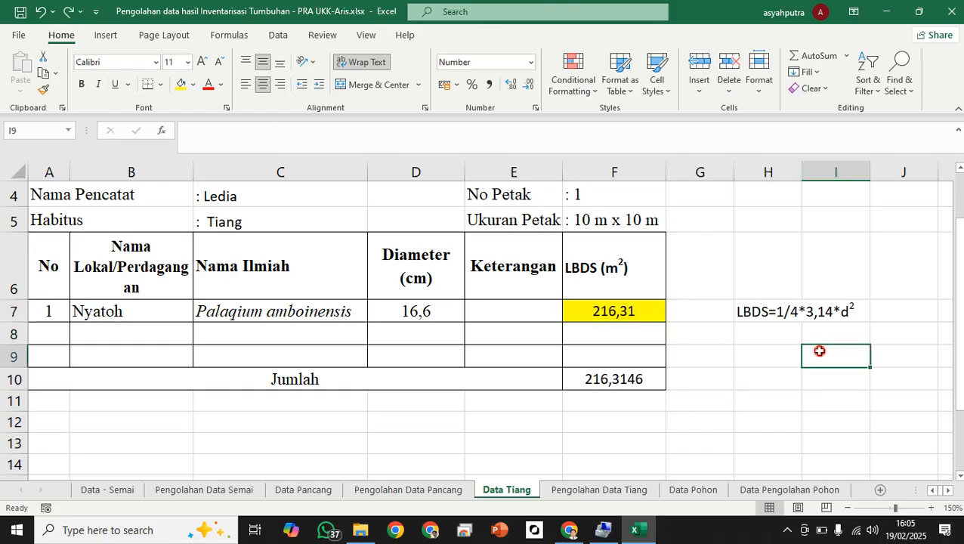
pyautogui.write('=')
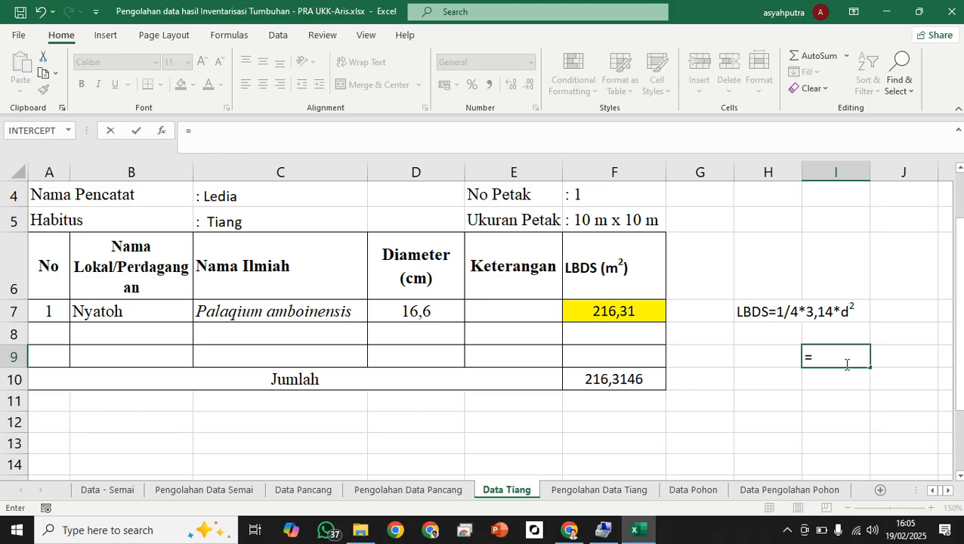
pyautogui.click(414, 312)
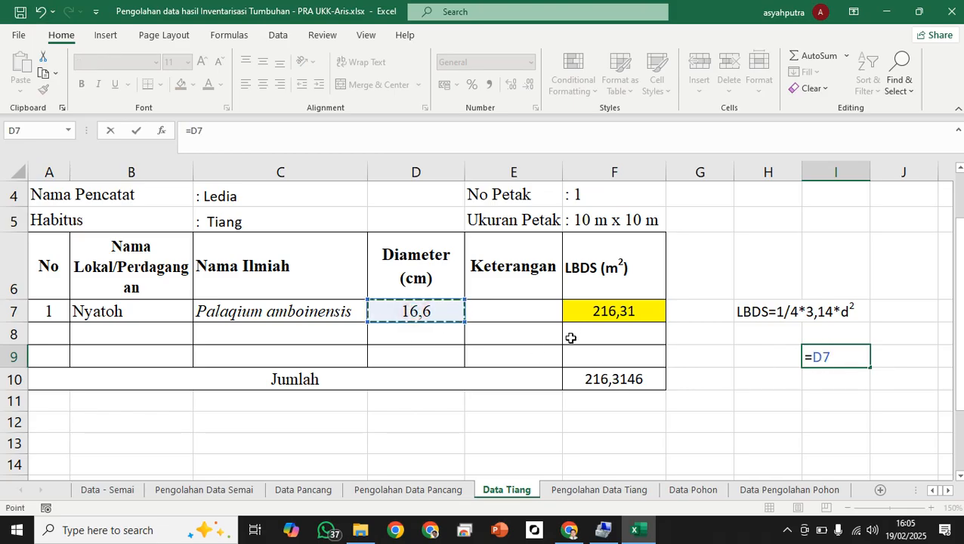
pyautogui.write('/1000')
pyautogui.press('BackSpace')
pyautogui.press('Return')
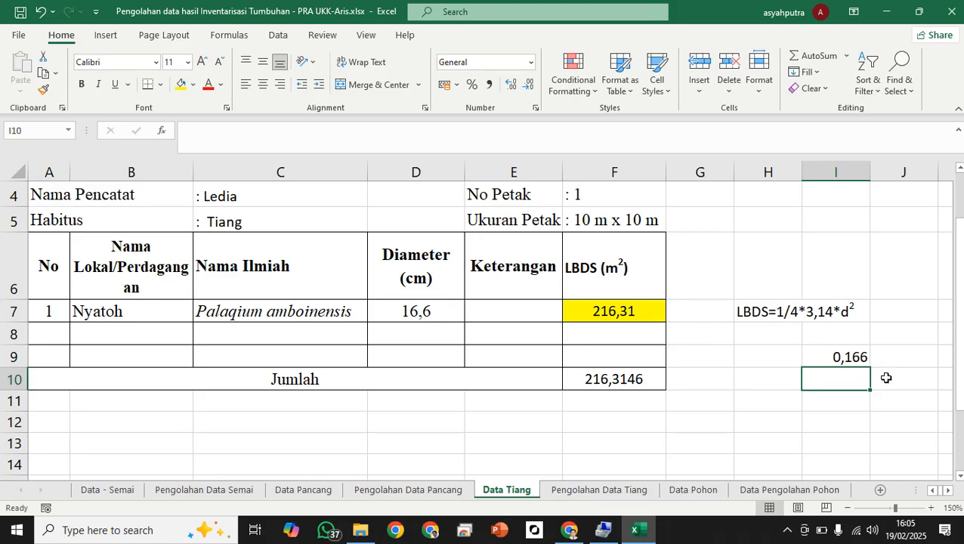
# - Square the converted diameter in I10 with the formula =I9*I9
pyautogui.write('=')
pyautogui.click(826, 357)
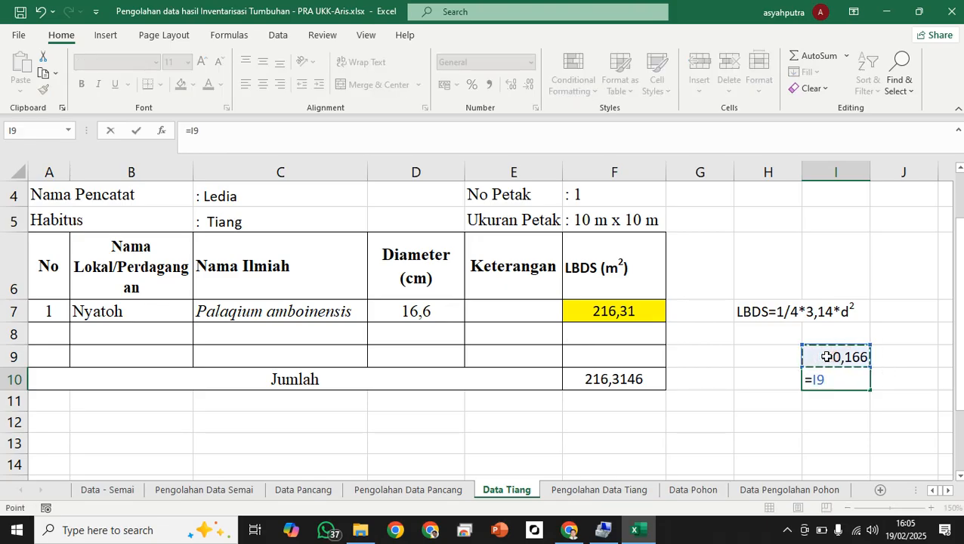
pyautogui.write('*')
pyautogui.click(827, 357)
pyautogui.press('Return')
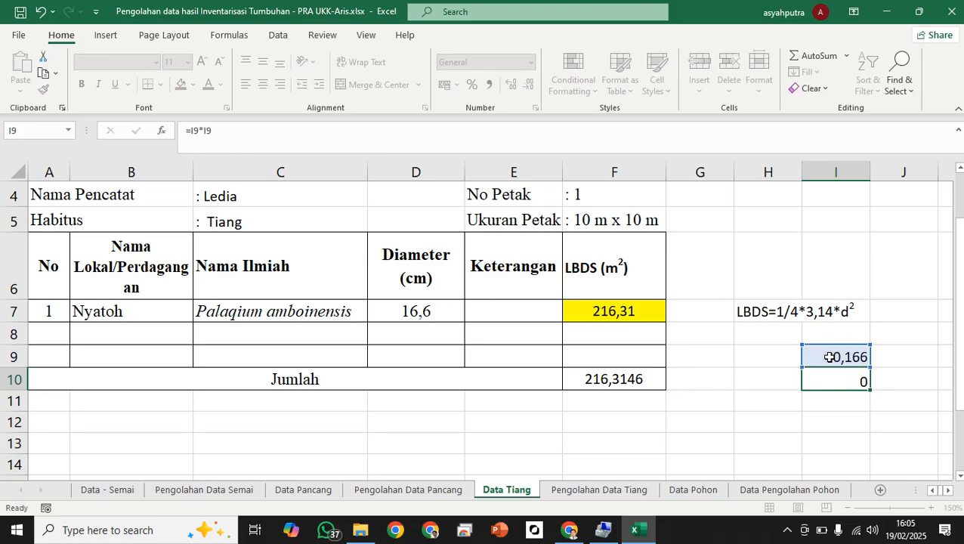
# - Enter the remaining basal-area factors for the check, =1/4 in I11 and 3,14 in I12
pyautogui.press('Return')
pyautogui.write('=')
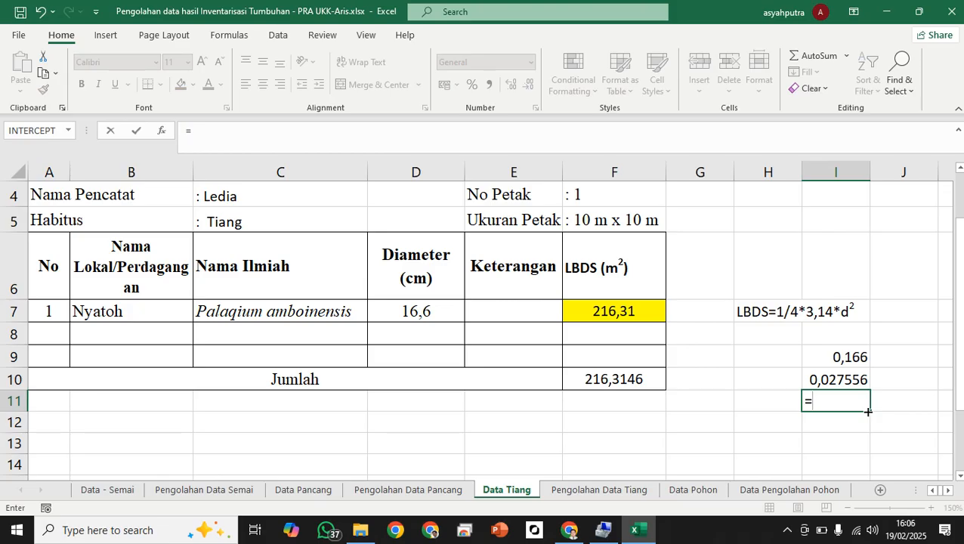
pyautogui.write('1/4')
pyautogui.press('Return')
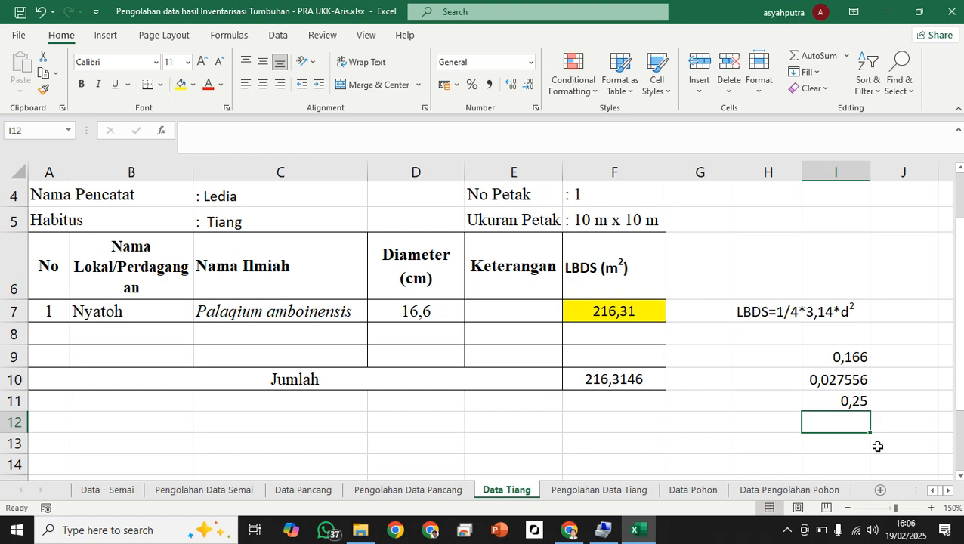
pyautogui.write('3,14')
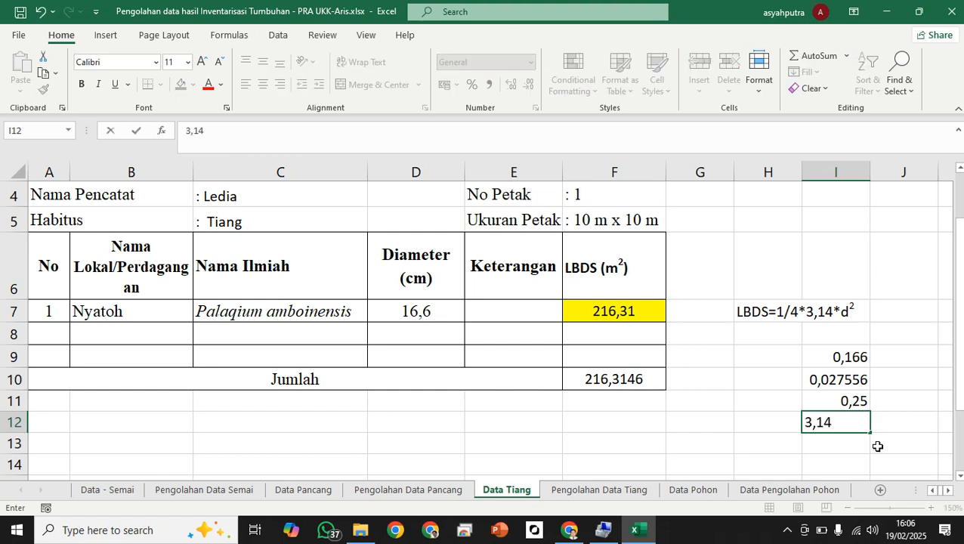
pyautogui.press('Return')
# - Multiply the two constant factors in I13 with the formula =I11*I12
pyautogui.write('=')
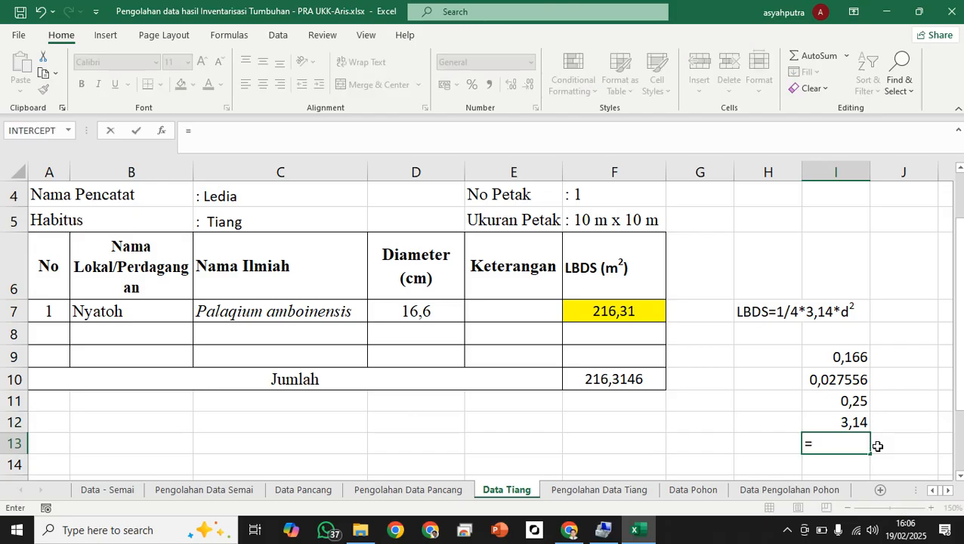
pyautogui.click(830, 401)
pyautogui.write('*')
pyautogui.click(851, 422)
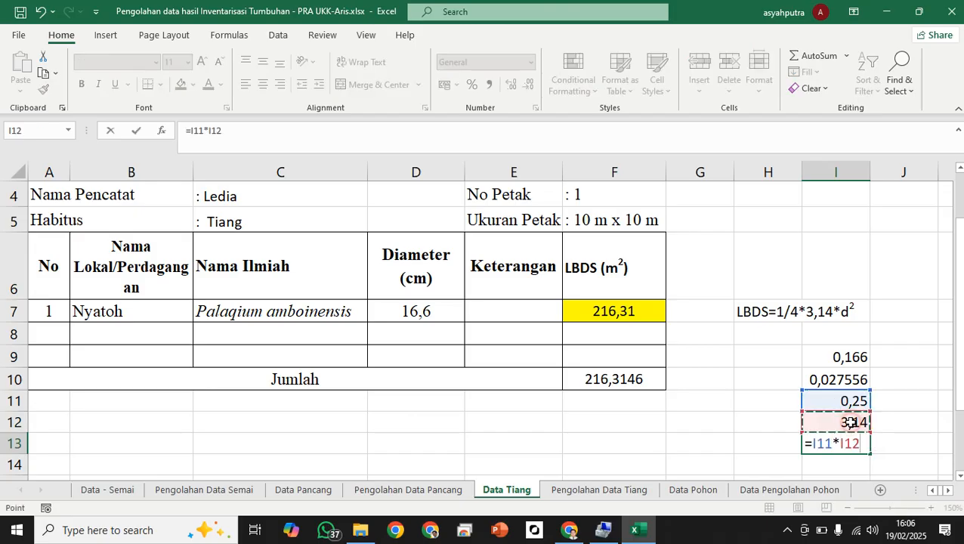
pyautogui.press('Return')
# - Multiply the constant product by the squared diameter in I14 with =I13*I10, and show it with four decimal places
pyautogui.write('=')
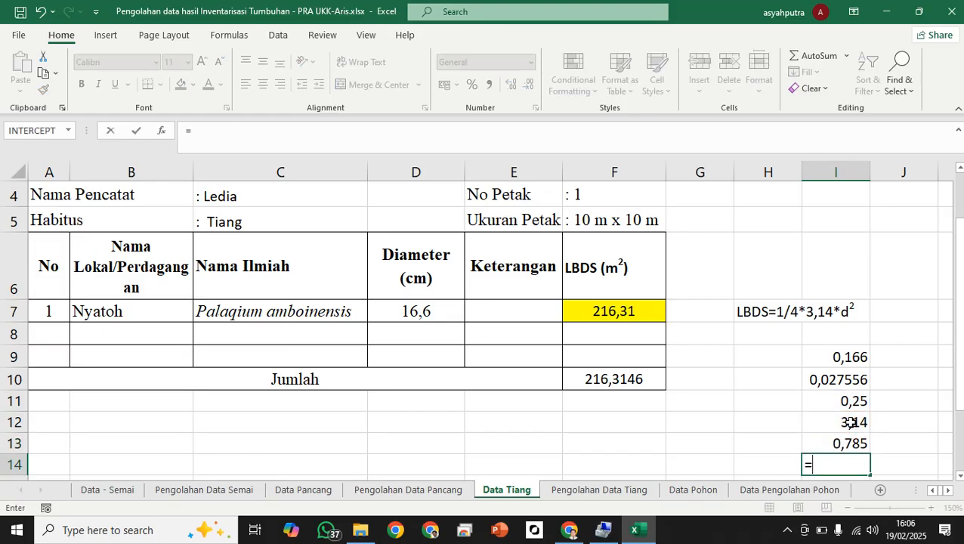
pyautogui.click(852, 442)
pyautogui.write('*')
pyautogui.click(837, 382)
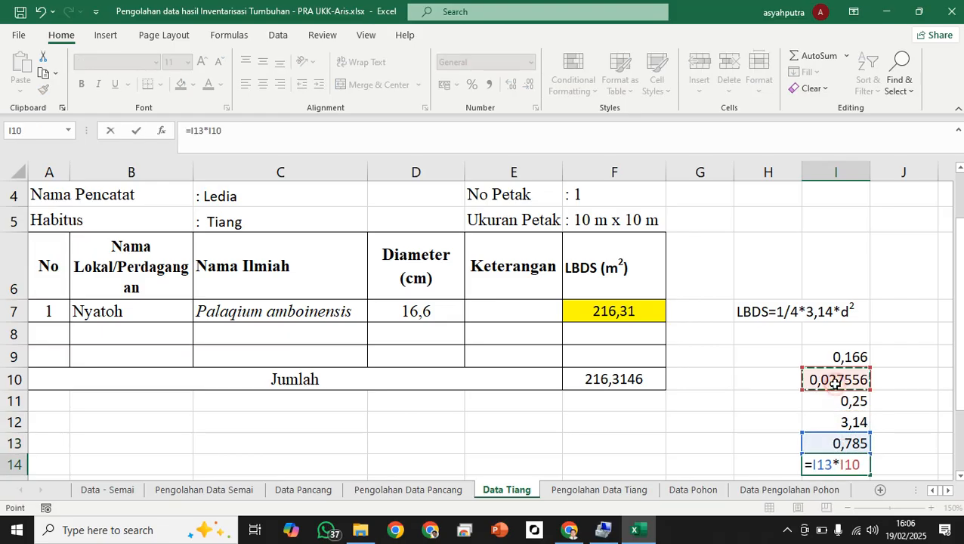
pyautogui.press('Return')
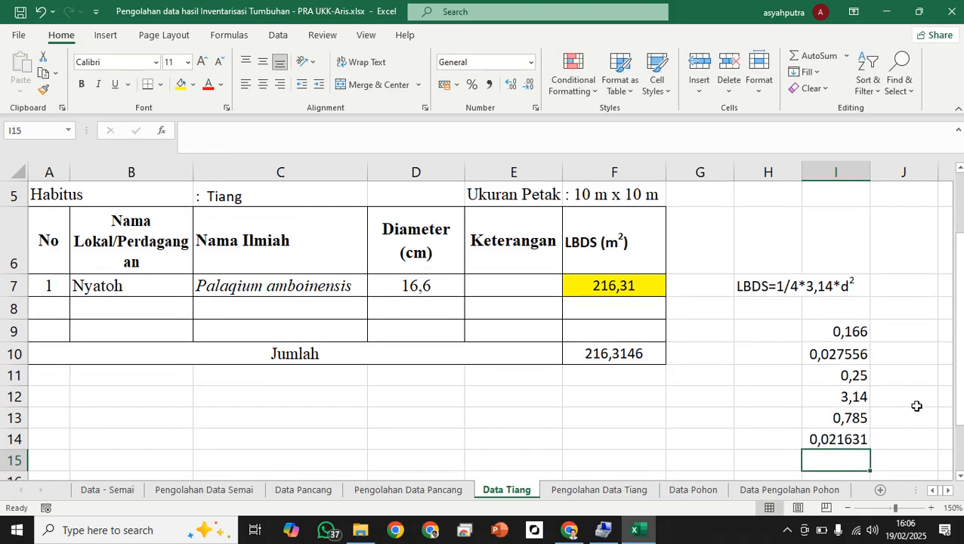
pyautogui.click(867, 435)
pyautogui.click(530, 85)
pyautogui.click(530, 86)
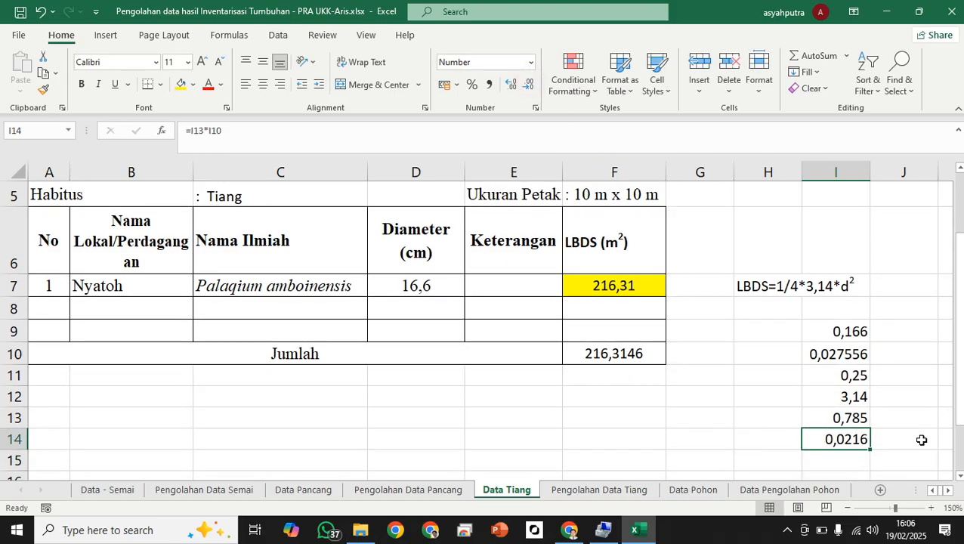
# - Divide the LBDS formula in F7 by 10000 so it reads =(1/4*3,14)*(D7*D7)/10000
pyautogui.click(616, 291)
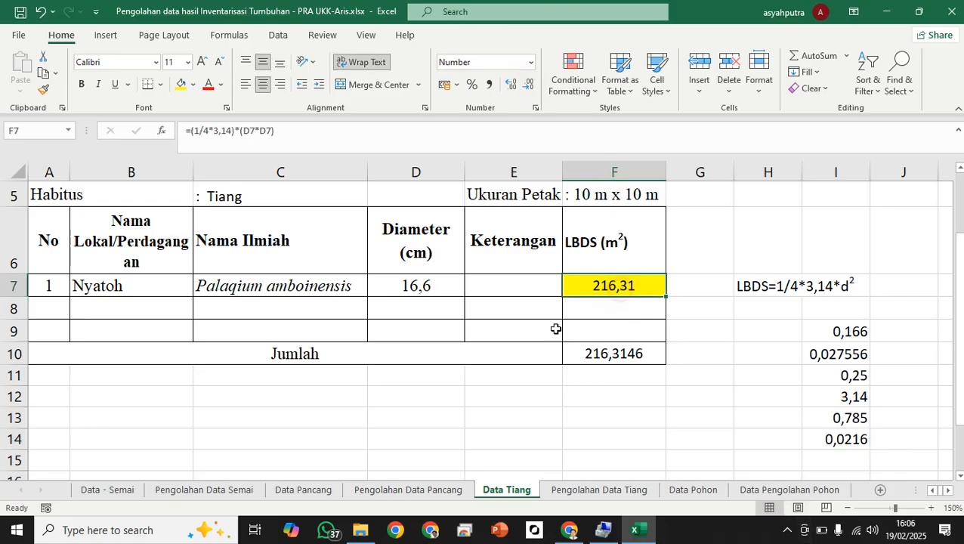
pyautogui.click(361, 142)
pyautogui.write('/1')
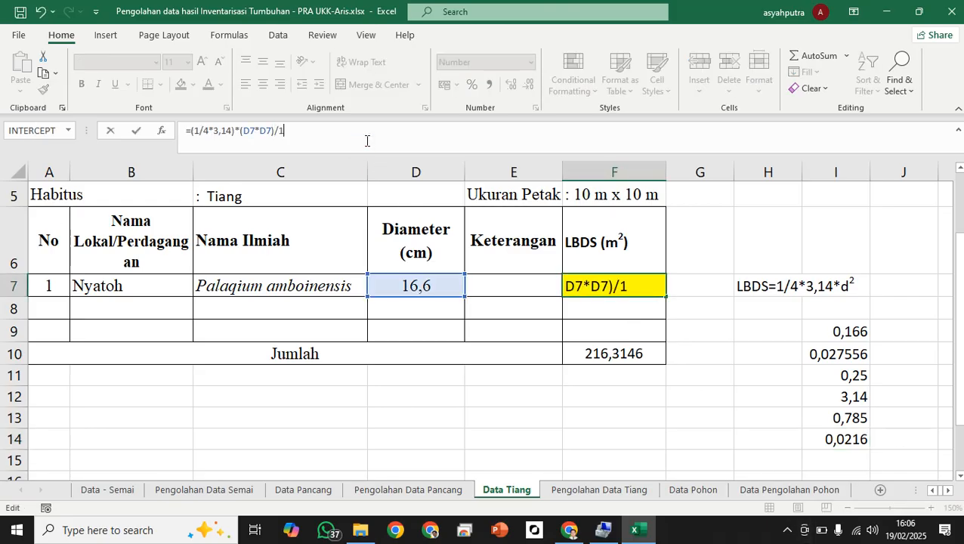
pyautogui.write('0000')
pyautogui.press('Return')
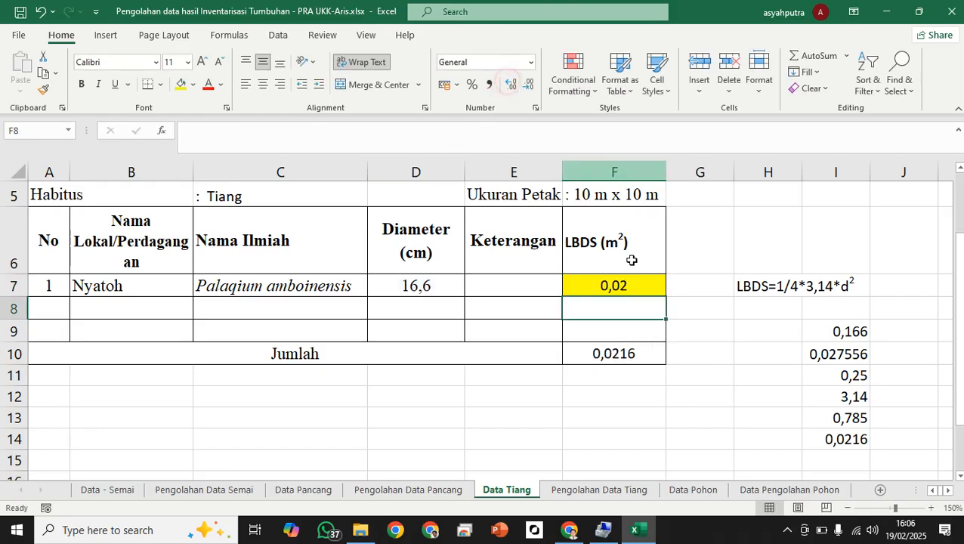
# - Display the LBDS value in F7 with four decimal places
pyautogui.click(616, 284)
pyautogui.click(509, 86)
pyautogui.click(509, 86)
pyautogui.click(509, 86)
pyautogui.click(530, 85)
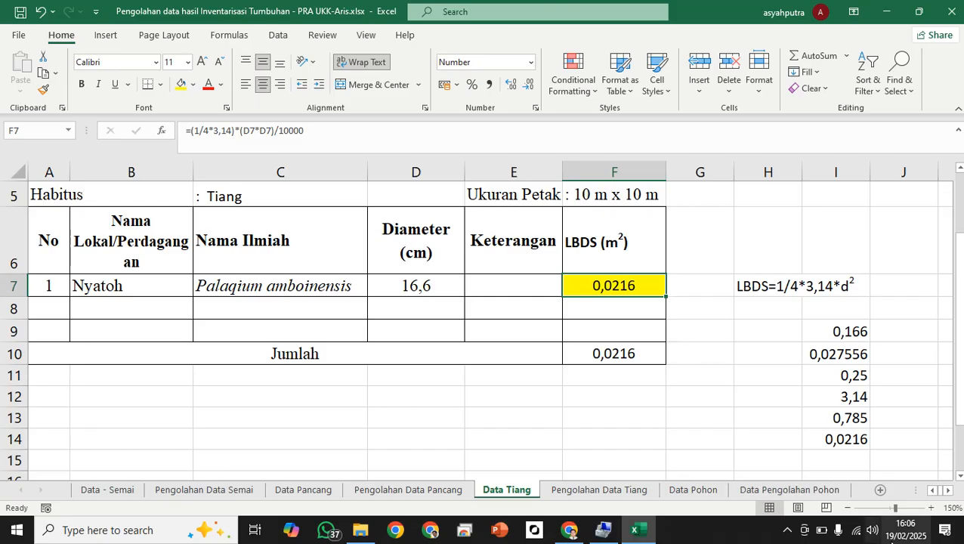
# - Clear the LBDS formula note and the check calculations in cells H6 to I14
pyautogui.moveTo(738, 242); pyautogui.dragTo(856, 441)
pyautogui.press('Delete')
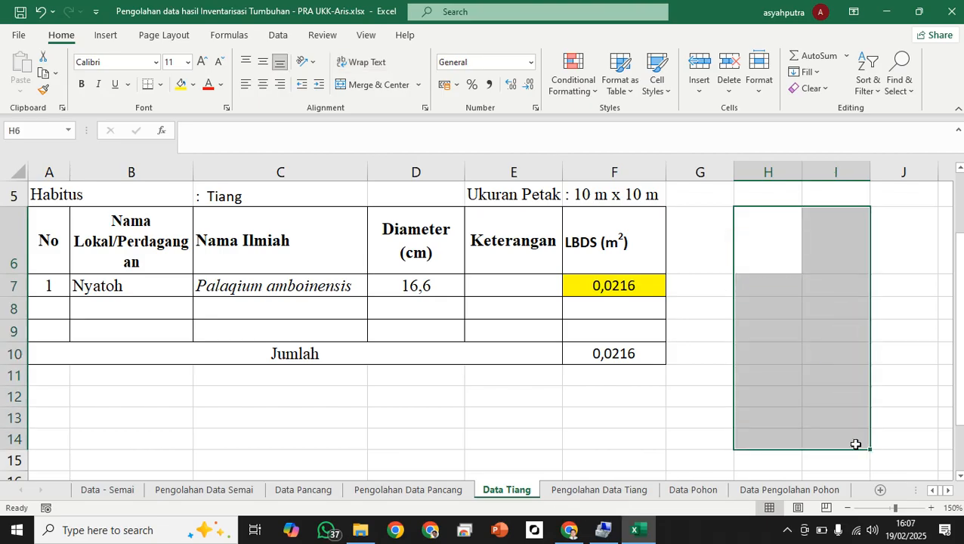
pyautogui.click(915, 323)
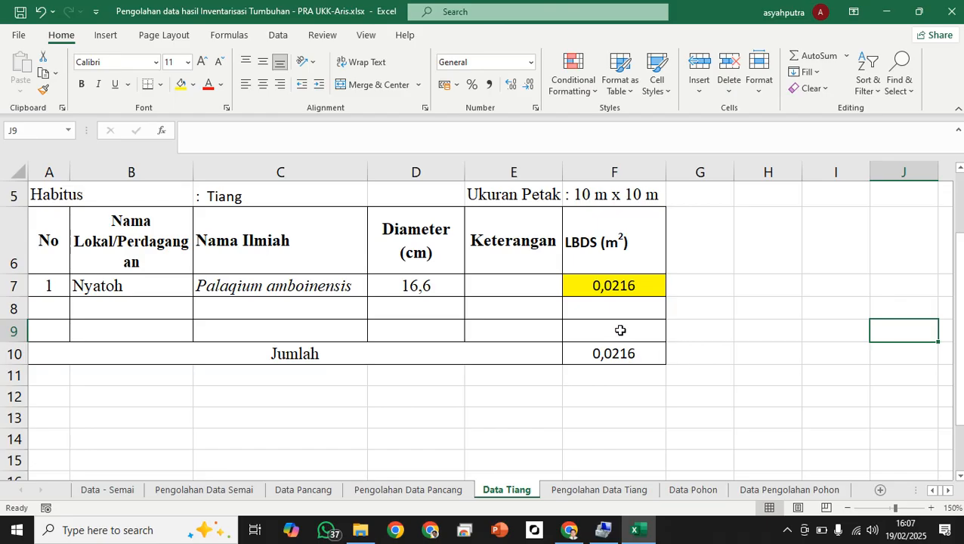
# - On the Pengolahan Data Tiang sheet, link the local name in B4 to cell B7 of the Data Tiang sheet
pyautogui.click(605, 493)
pyautogui.click(640, 371)
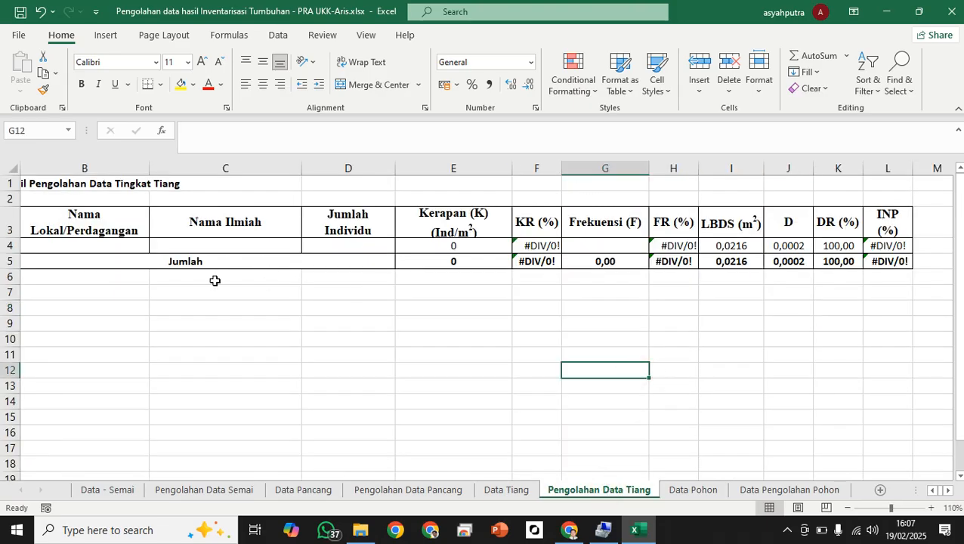
pyautogui.click(96, 247)
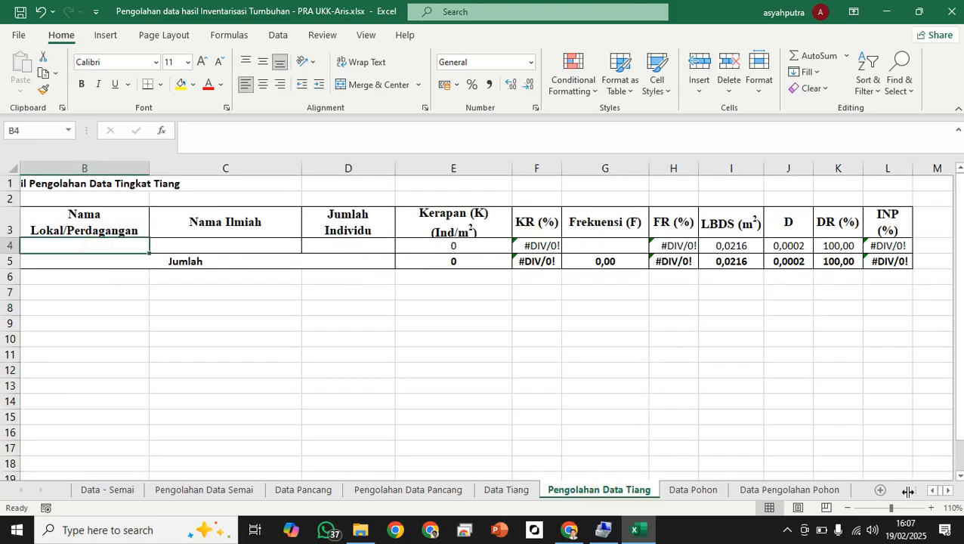
pyautogui.click(932, 490)
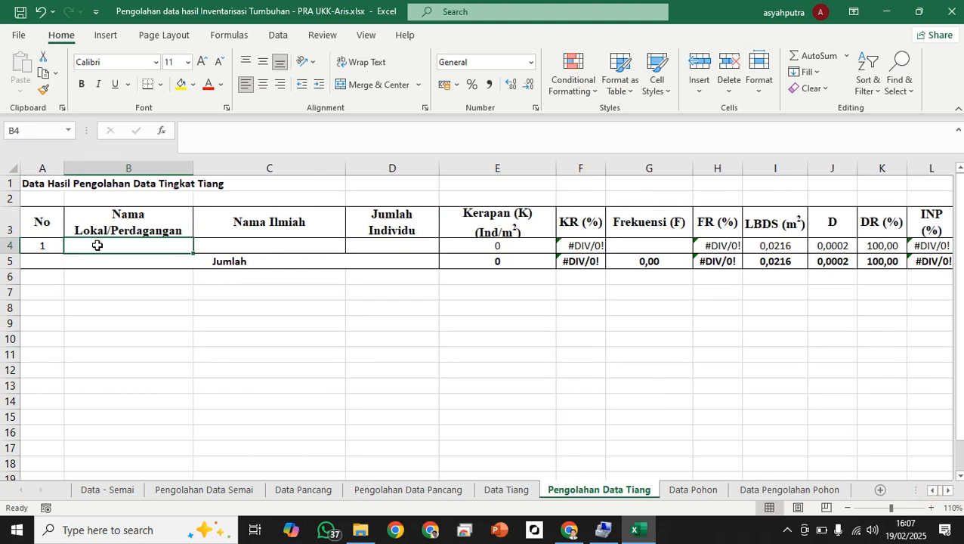
pyautogui.write('=')
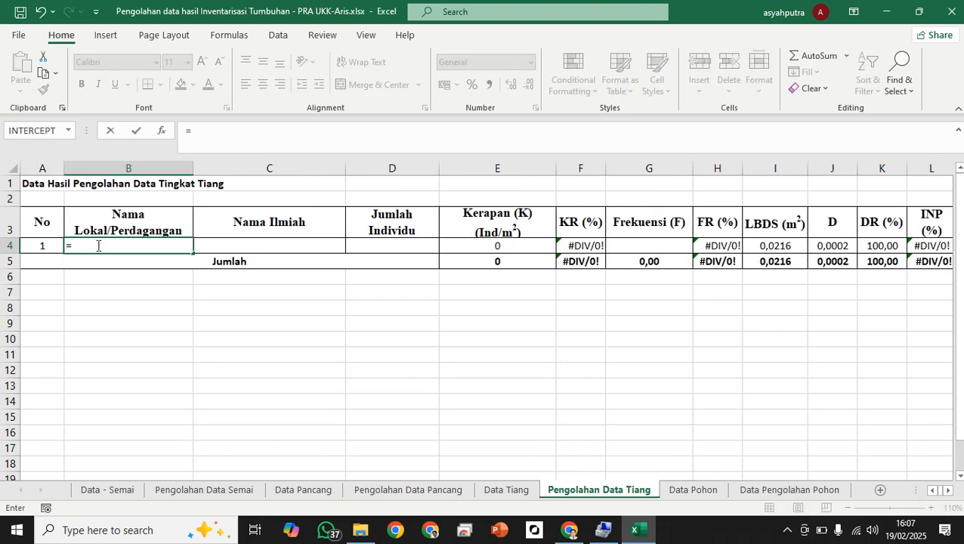
pyautogui.click(506, 489)
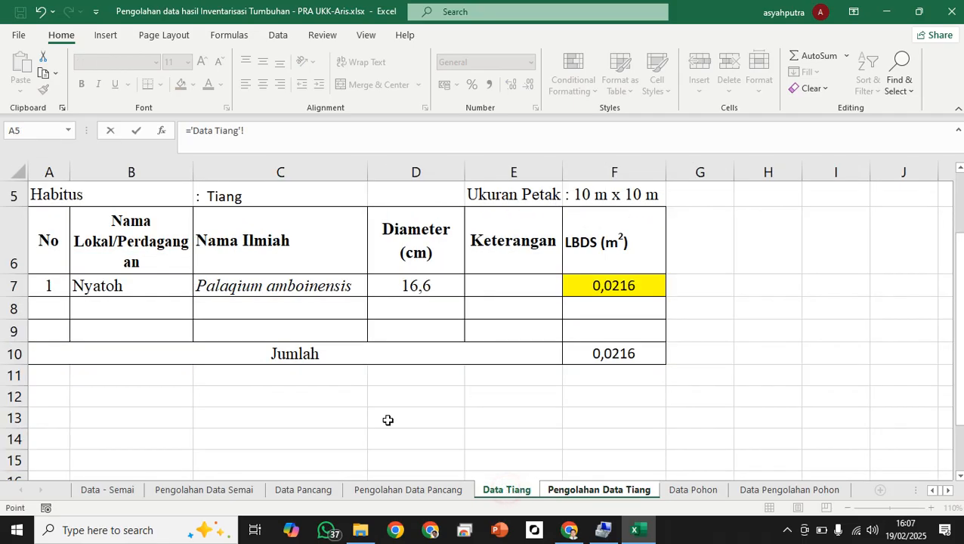
pyautogui.click(113, 290)
pyautogui.press('Return')
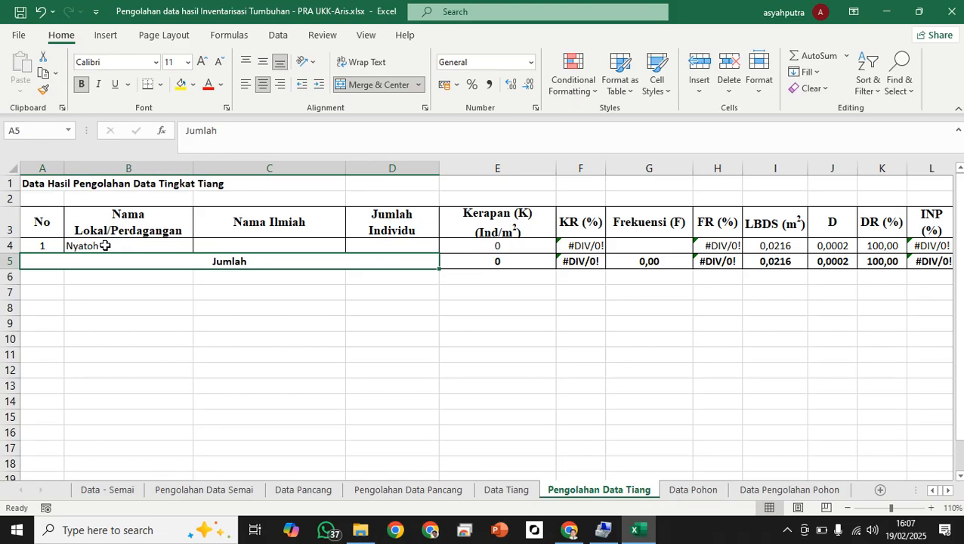
# - Fill the B4 link across through D4, and replace the Jumlah Individu entry in D4 with 1
pyautogui.click(163, 248)
pyautogui.moveTo(195, 255); pyautogui.dragTo(397, 257)
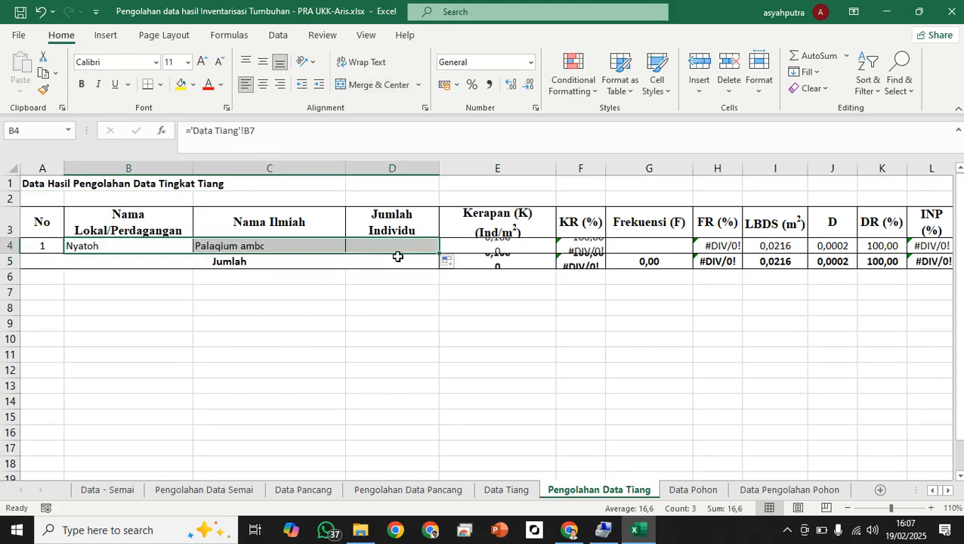
pyautogui.click(367, 316)
pyautogui.click(376, 244)
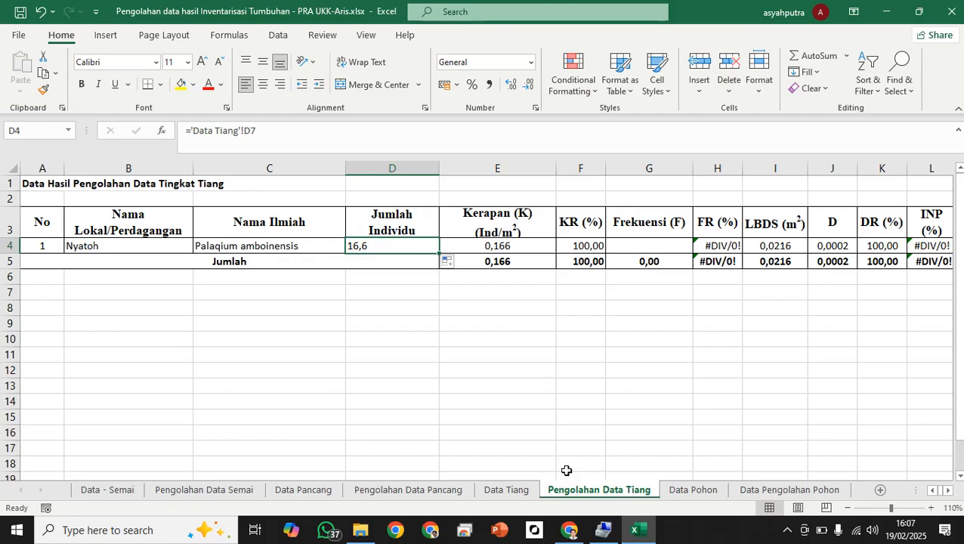
pyautogui.press('Delete')
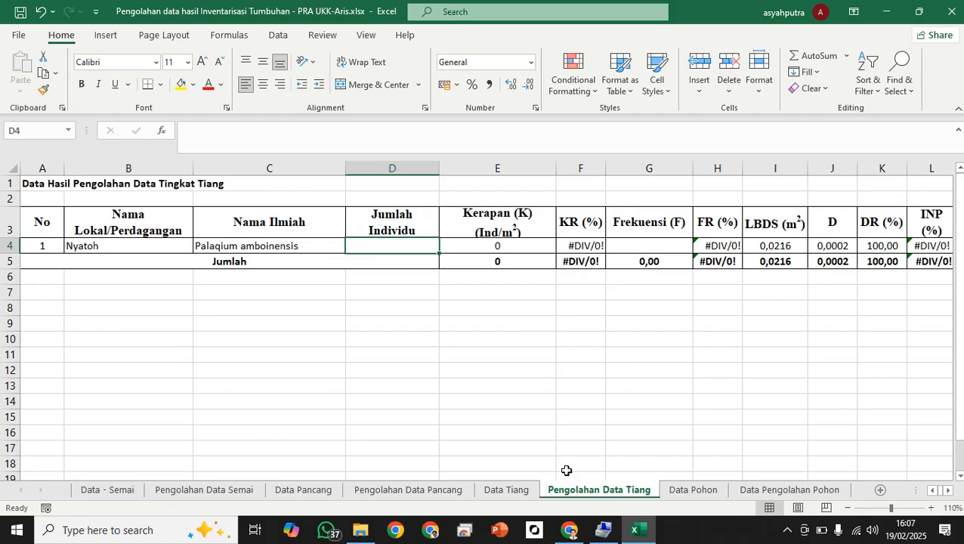
pyautogui.write('1')
pyautogui.click(443, 418)
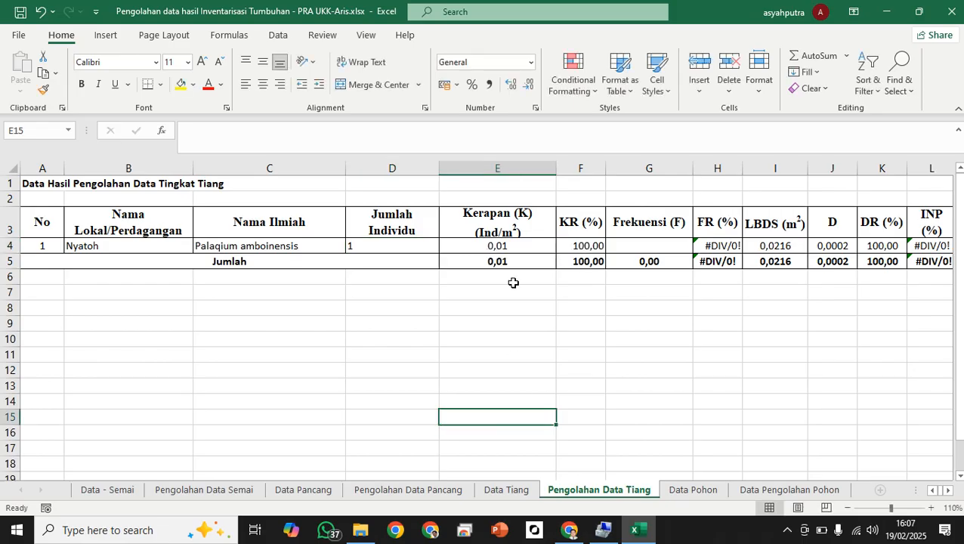
# - Check the Kerapan and KR formulas in E4, E5 and F4, and enter the frequency in G4 as =1/1
pyautogui.click(504, 246)
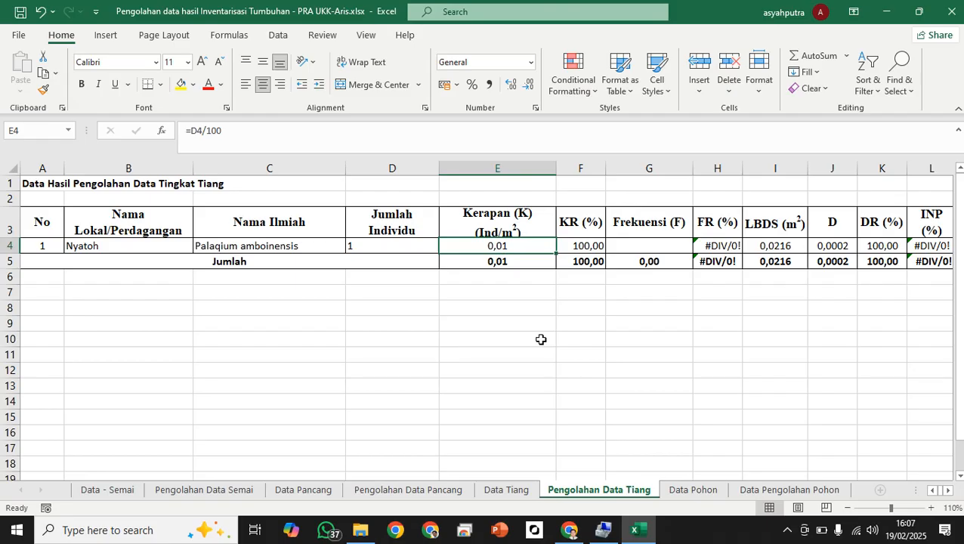
pyautogui.press('Down')
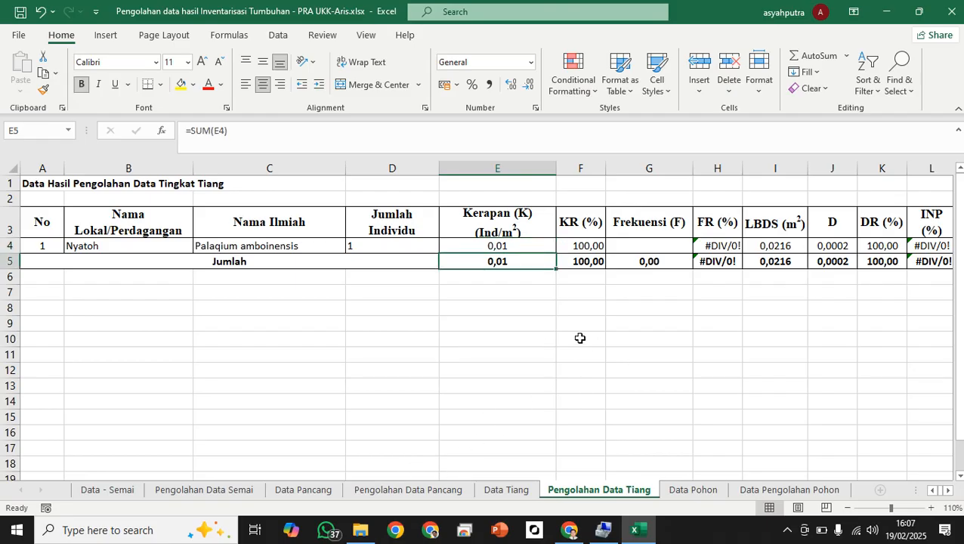
pyautogui.click(578, 242)
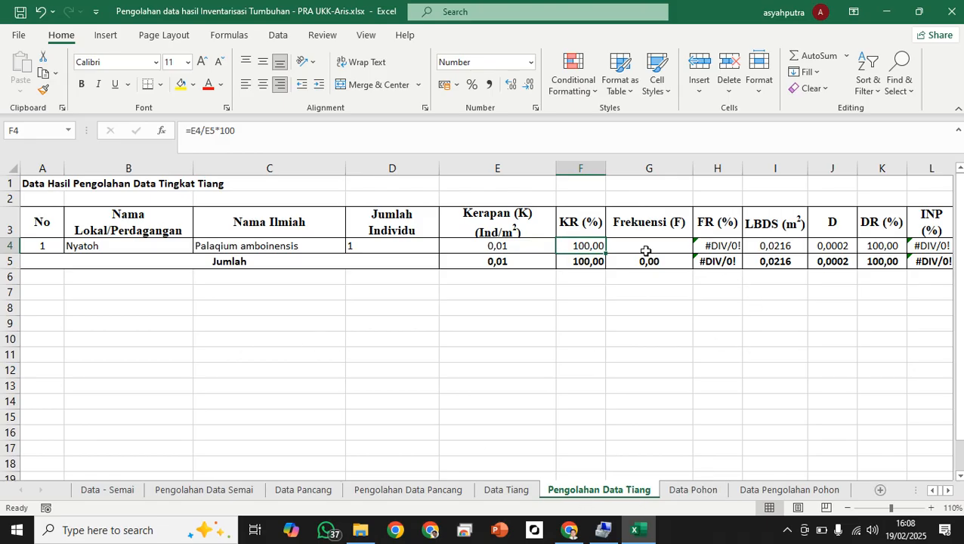
pyautogui.click(649, 248)
pyautogui.write('=')
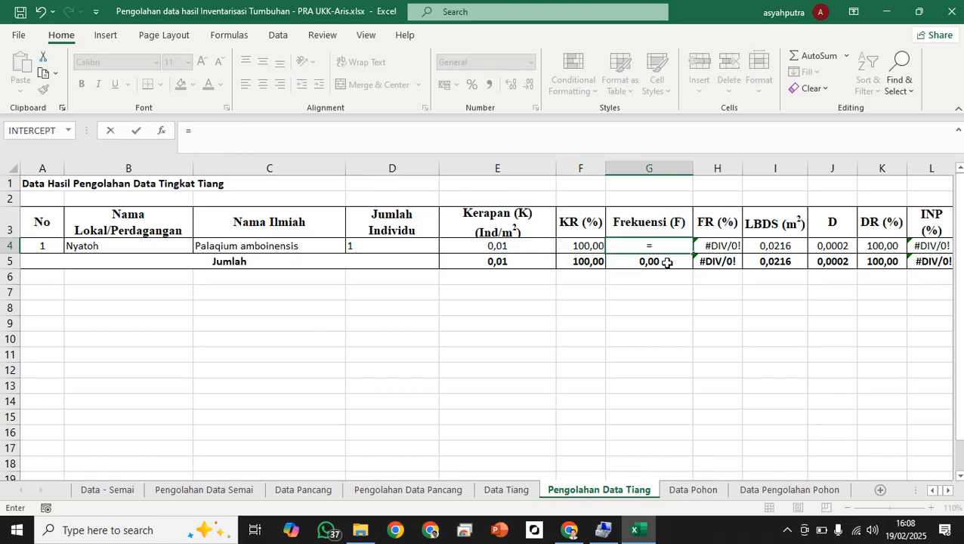
pyautogui.write('1/1')
pyautogui.press('Return')
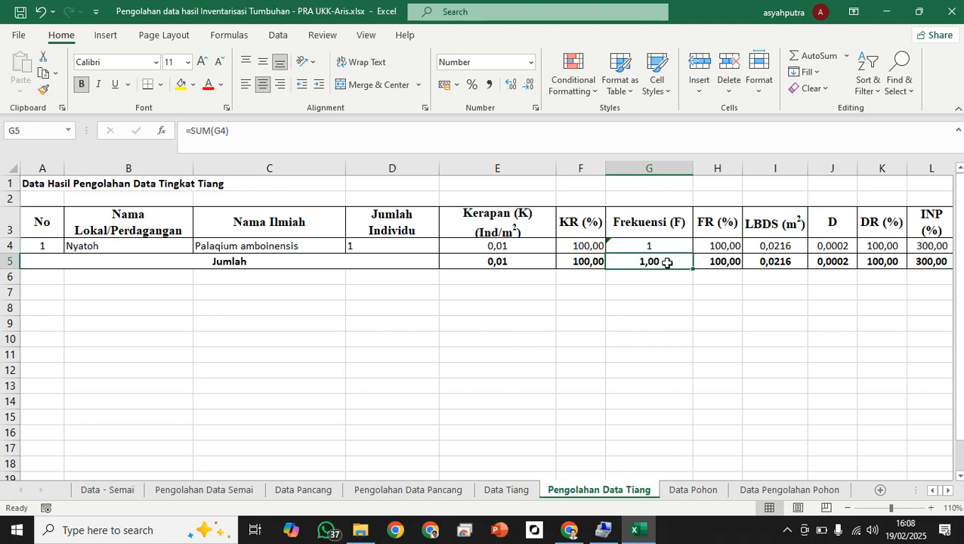
# - Examine the FR formula in H4, the LBDS link in I4 and the D column heading
pyautogui.click(718, 249)
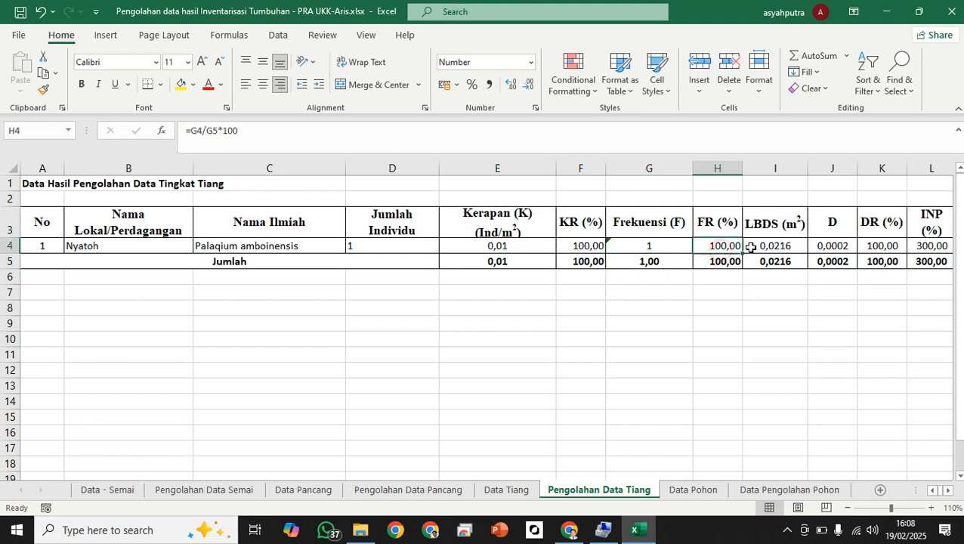
pyautogui.click(759, 247)
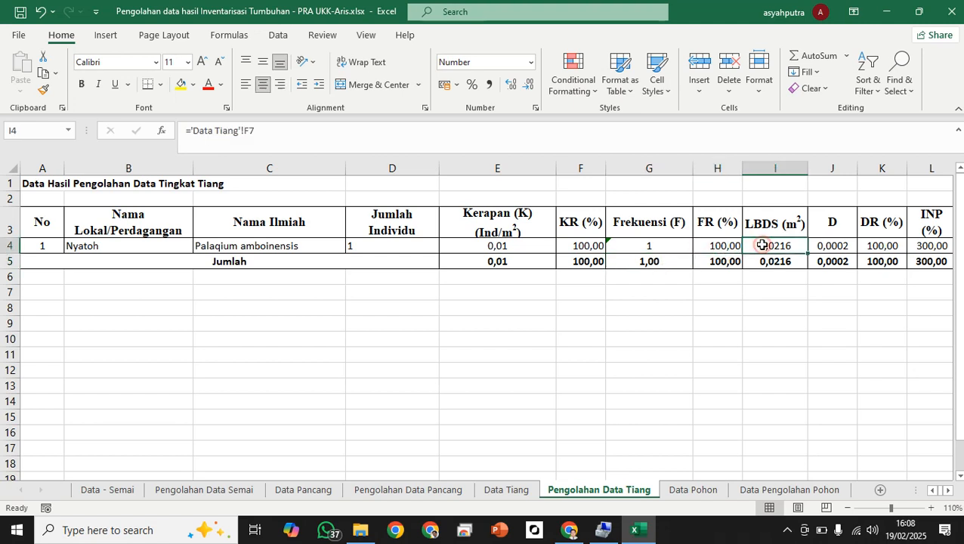
pyautogui.click(947, 491)
pyautogui.click(946, 491)
pyautogui.click(778, 387)
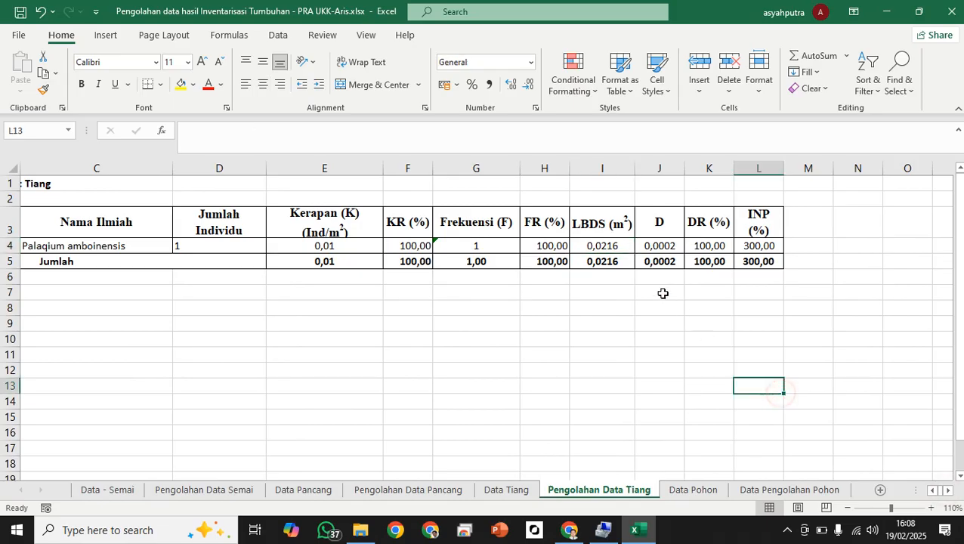
pyautogui.click(602, 246)
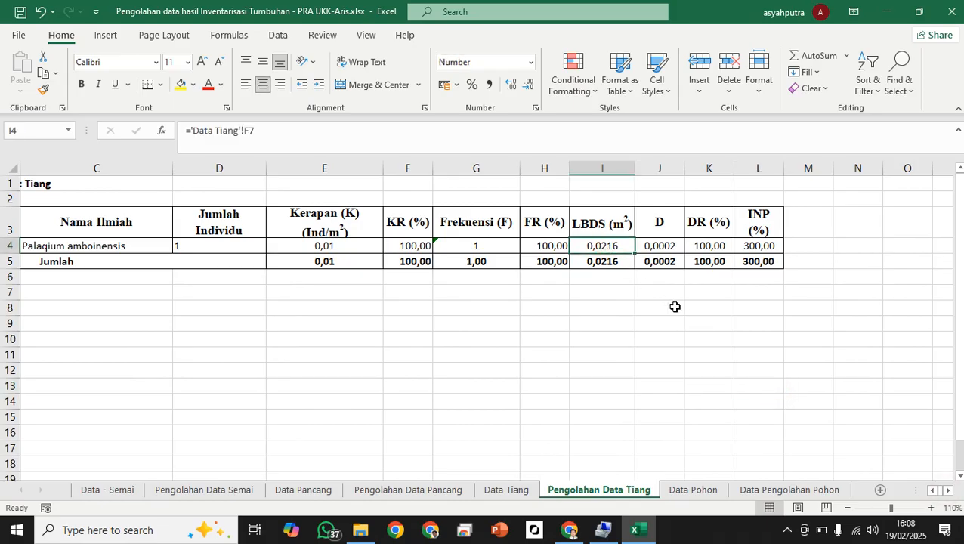
pyautogui.click(651, 229)
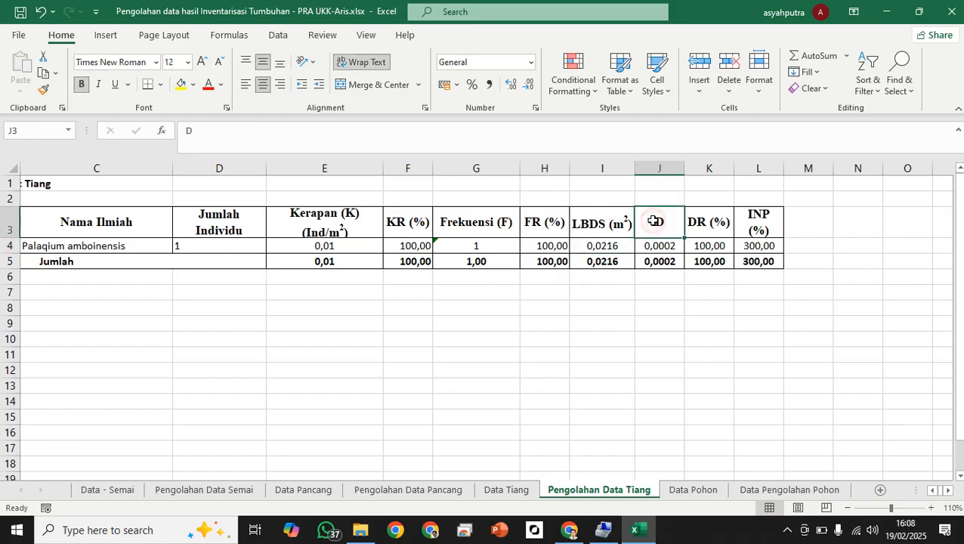
# - Write the dominance formula note "D=LBDS-i/luas petak" in cell M7 beside the Pengolahan Data Tiang table
pyautogui.click(809, 287)
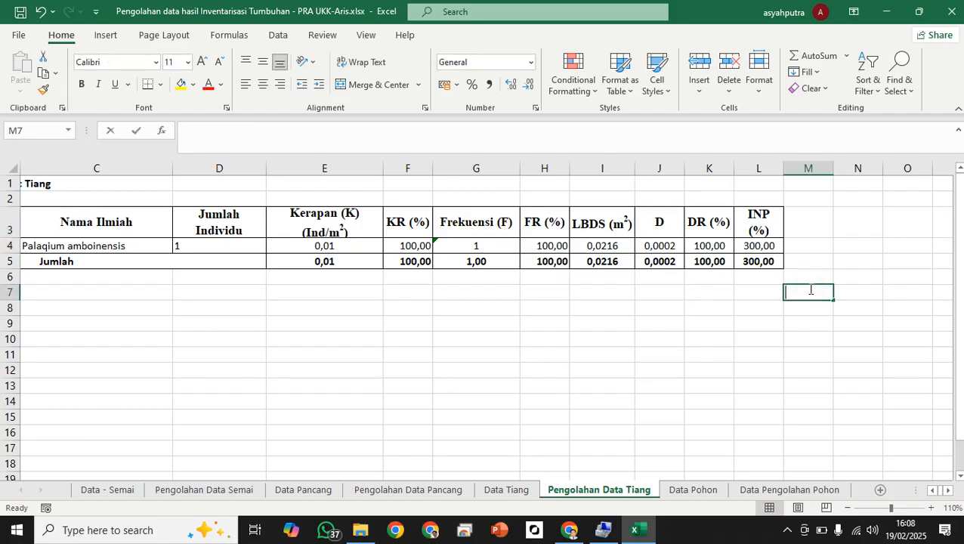
pyautogui.write('D=')
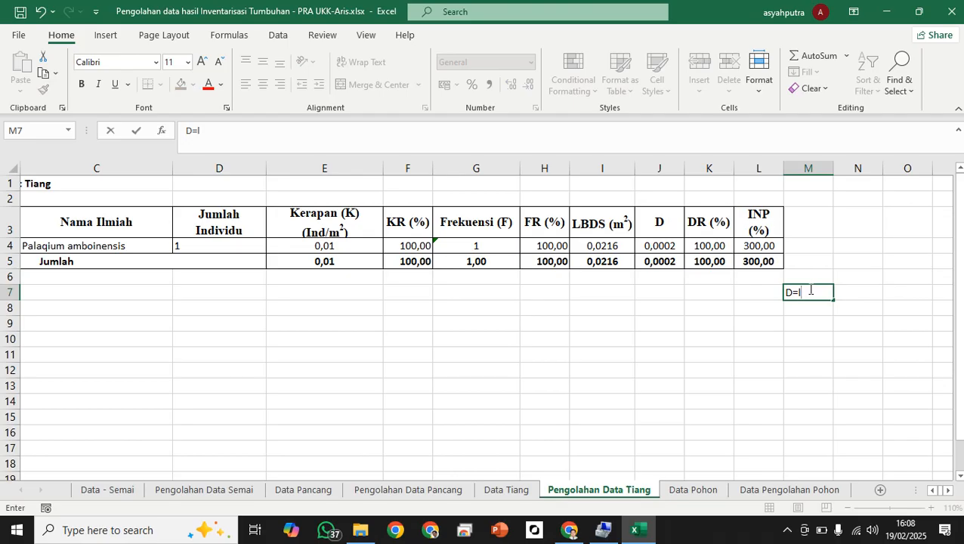
pyautogui.press('capslock')
pyautogui.write('LBDS')
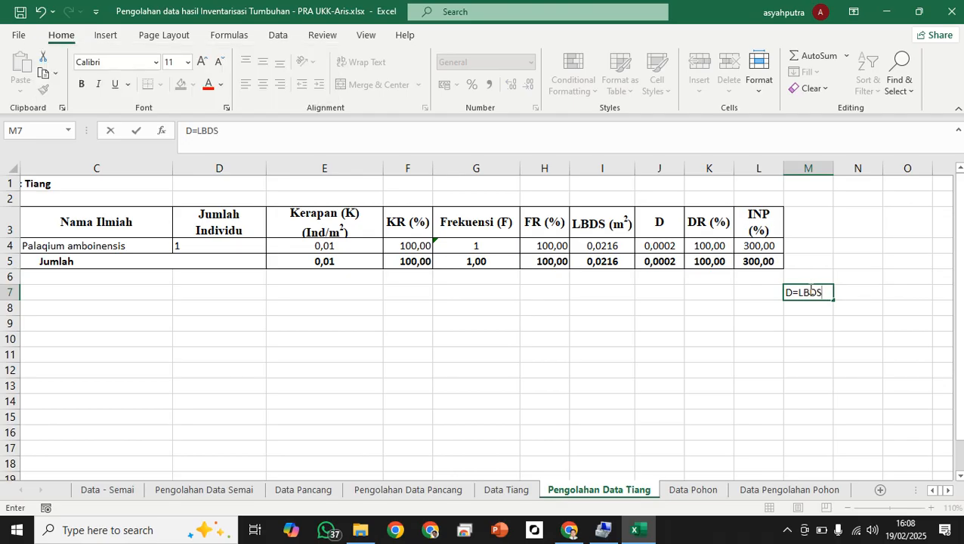
pyautogui.press('capslock')
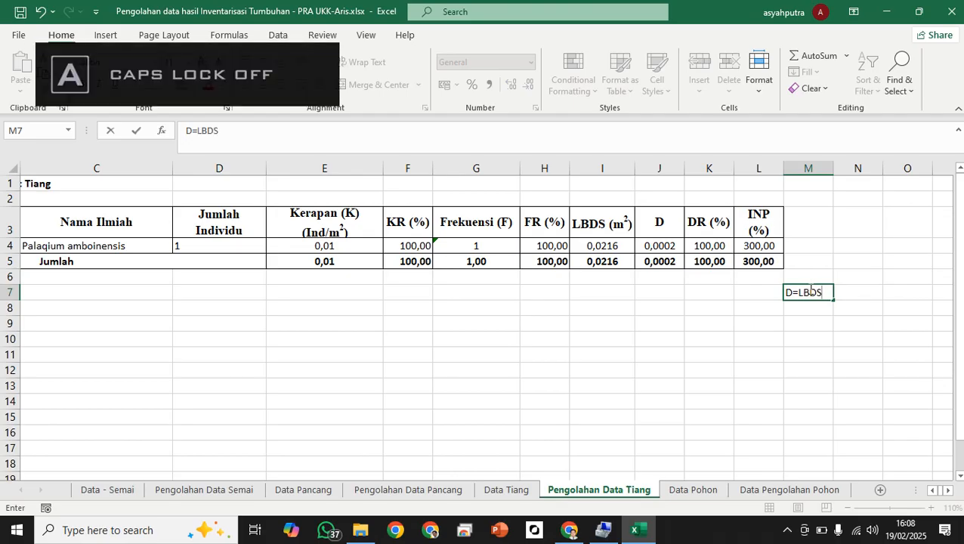
pyautogui.write('-')
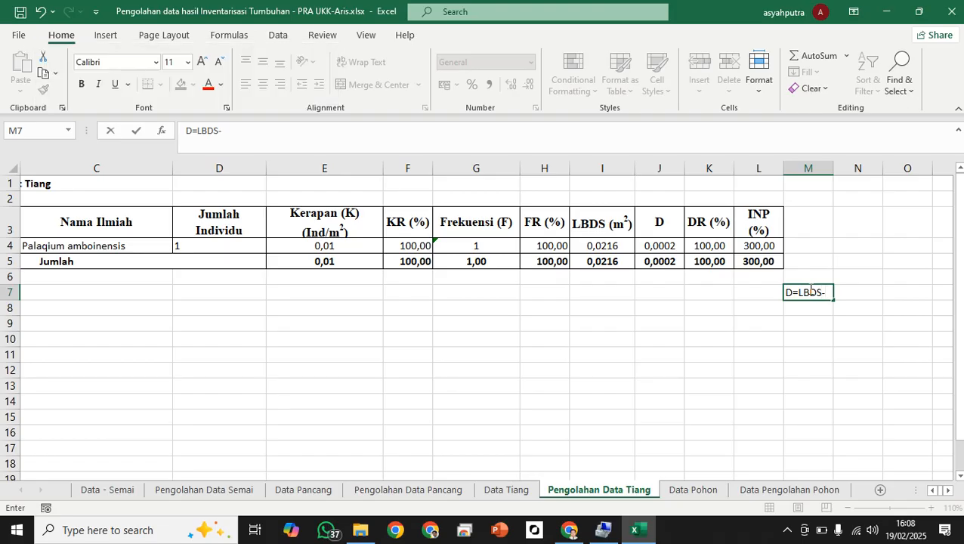
pyautogui.write('i/')
pyautogui.write('luas petak')
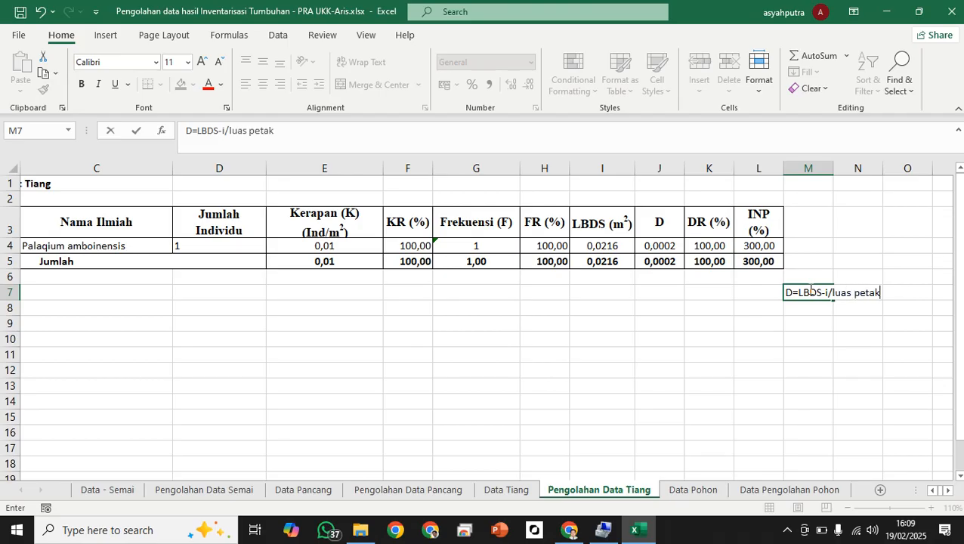
pyautogui.press('Return')
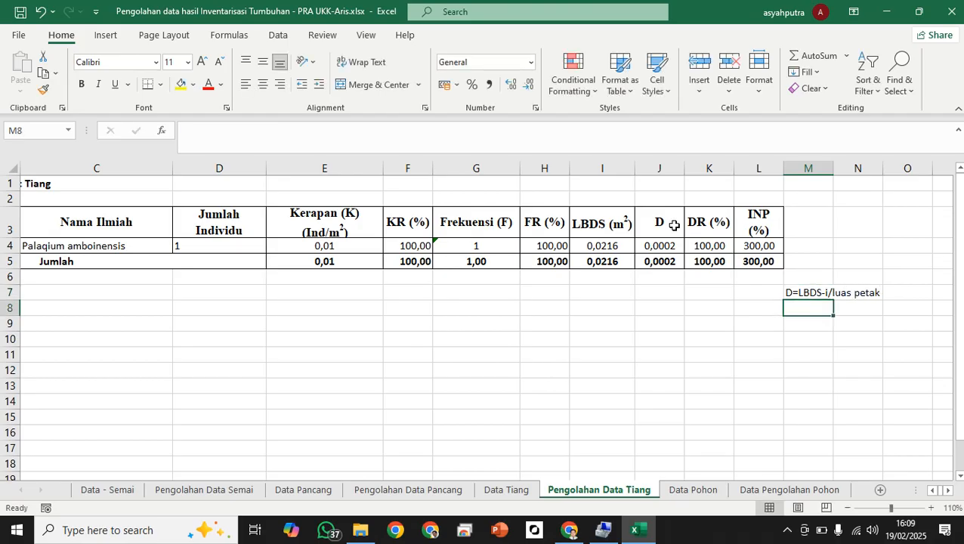
# - Examine the D formula in J4, the DR formula in K4 and the INP formula in L4
pyautogui.click(657, 246)
pyautogui.click(605, 323)
pyautogui.click(660, 248)
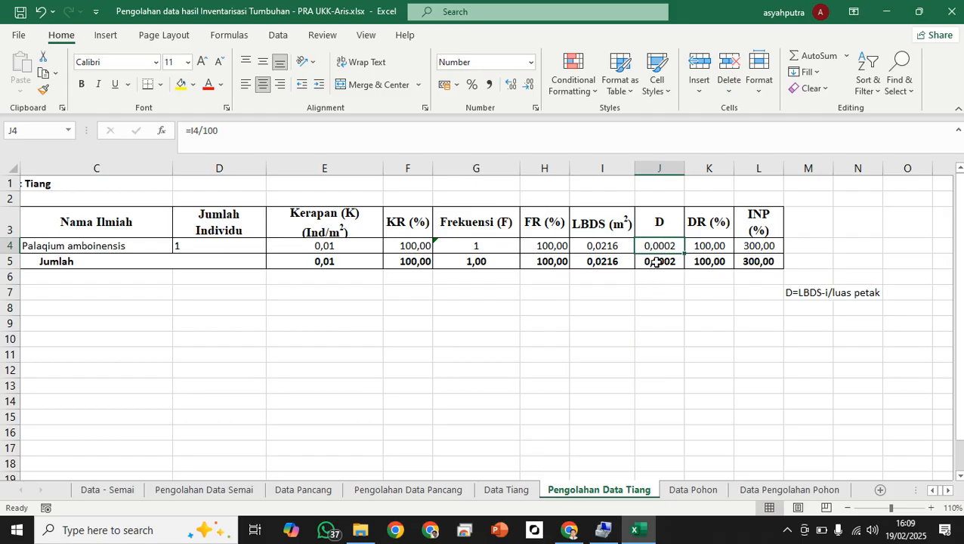
pyautogui.doubleClick(658, 244)
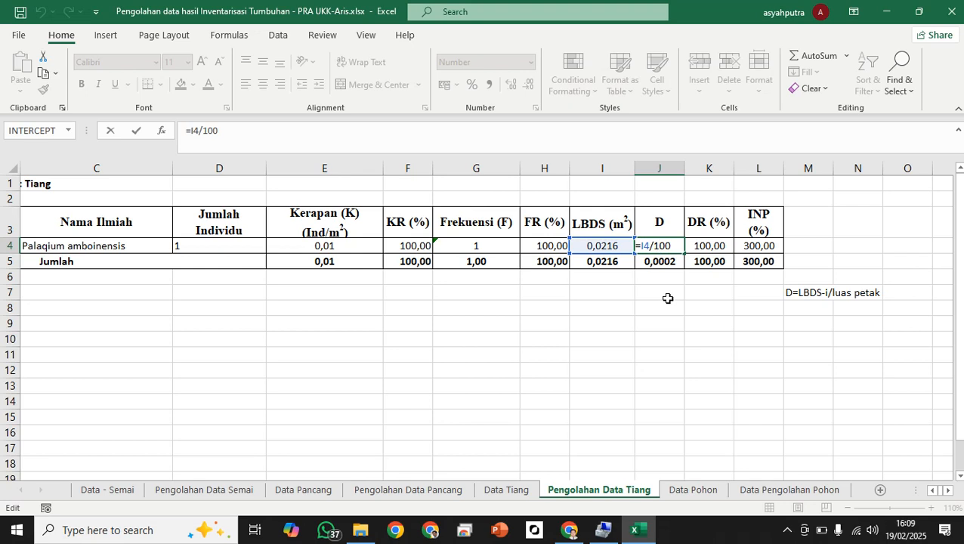
pyautogui.press('Return')
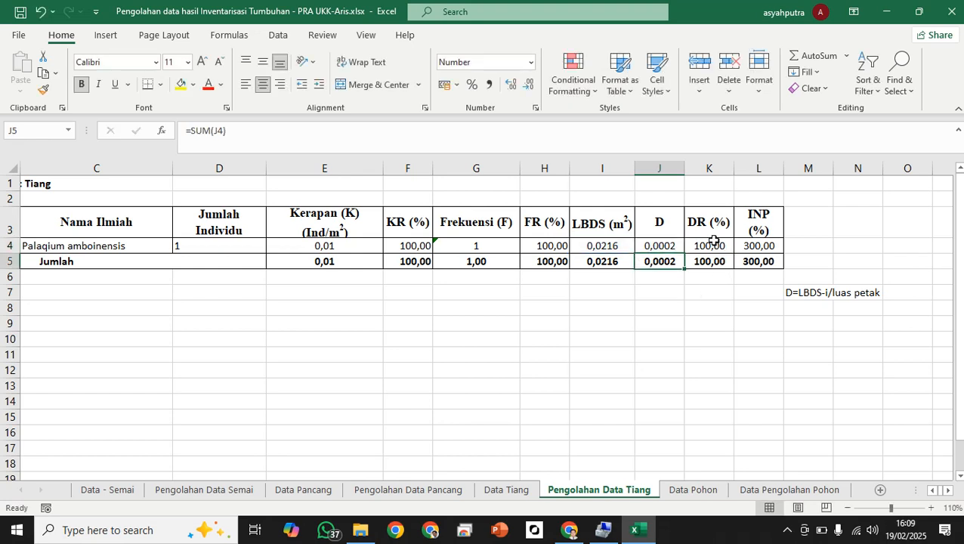
pyautogui.click(710, 247)
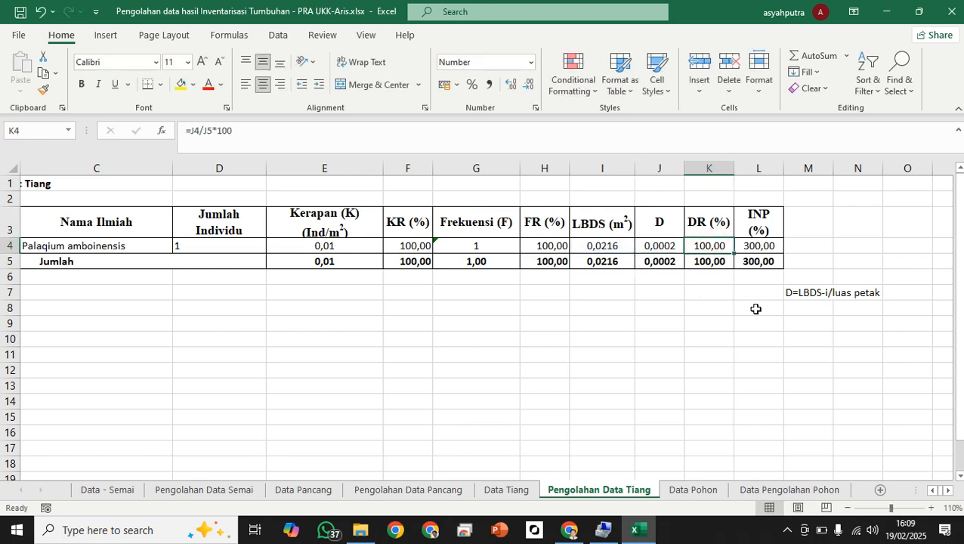
pyautogui.doubleClick(710, 246)
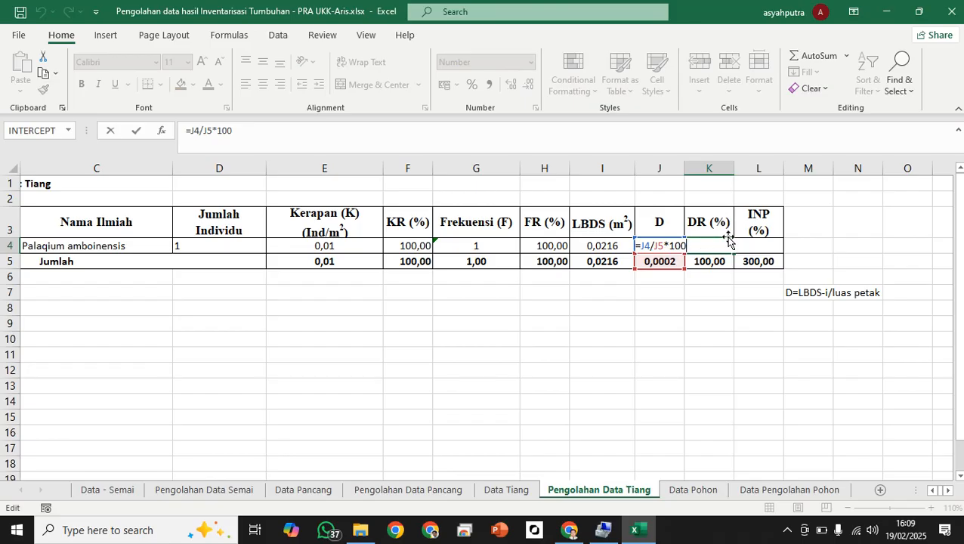
pyautogui.press('Return')
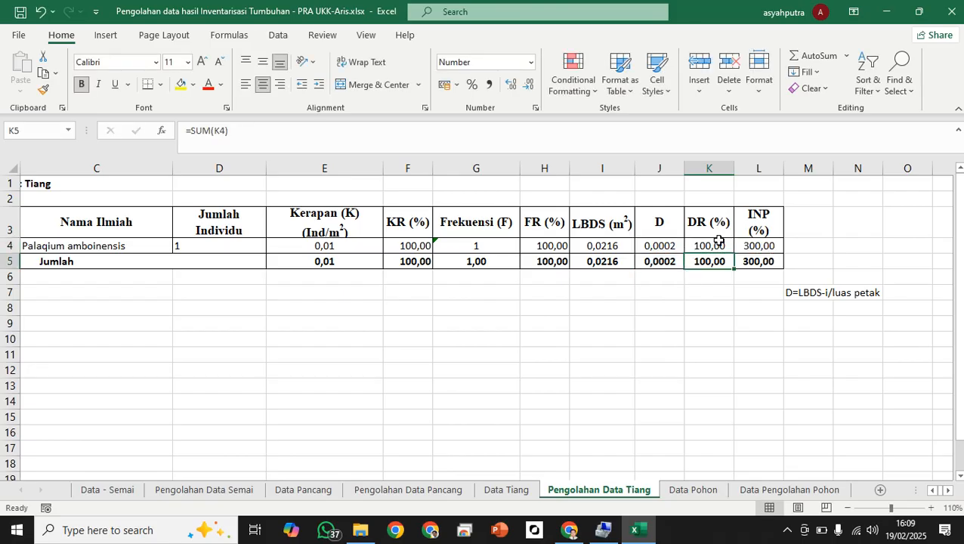
pyautogui.click(718, 241)
pyautogui.click(756, 247)
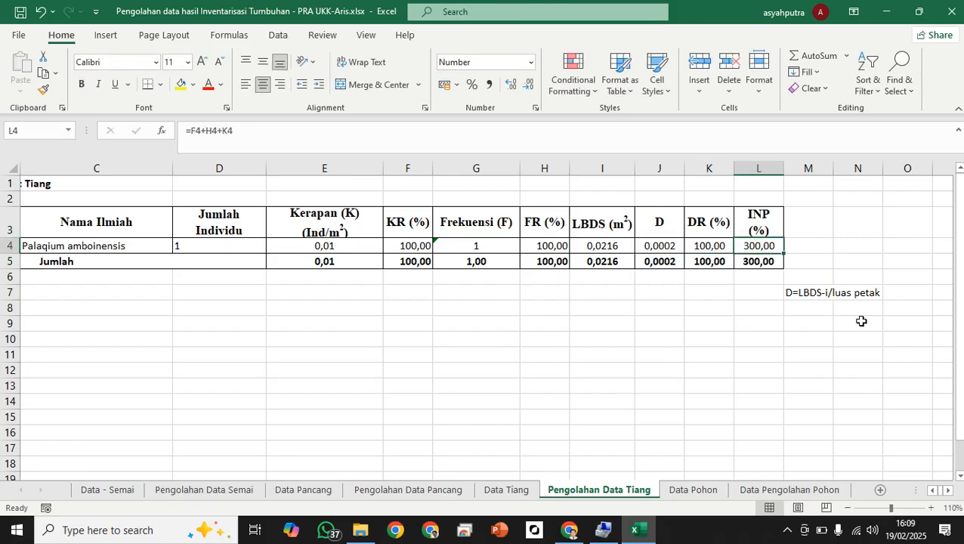
pyautogui.moveTo(787, 292); pyautogui.dragTo(874, 294)
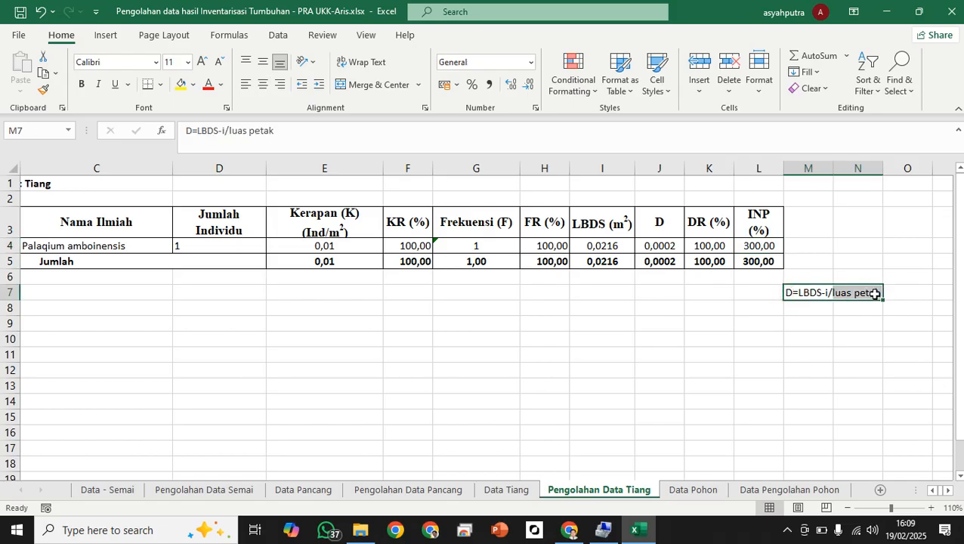
pyautogui.press('Delete')
pyautogui.hotkey('ctrl', 'z')
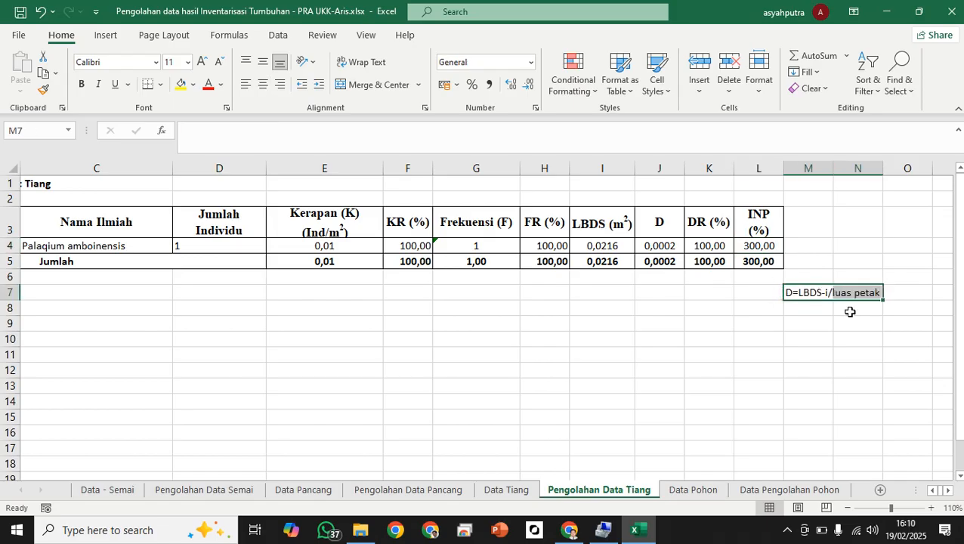
# - Write the importance value formula note "INP= KR+FR+DR" in cell M9
pyautogui.click(811, 328)
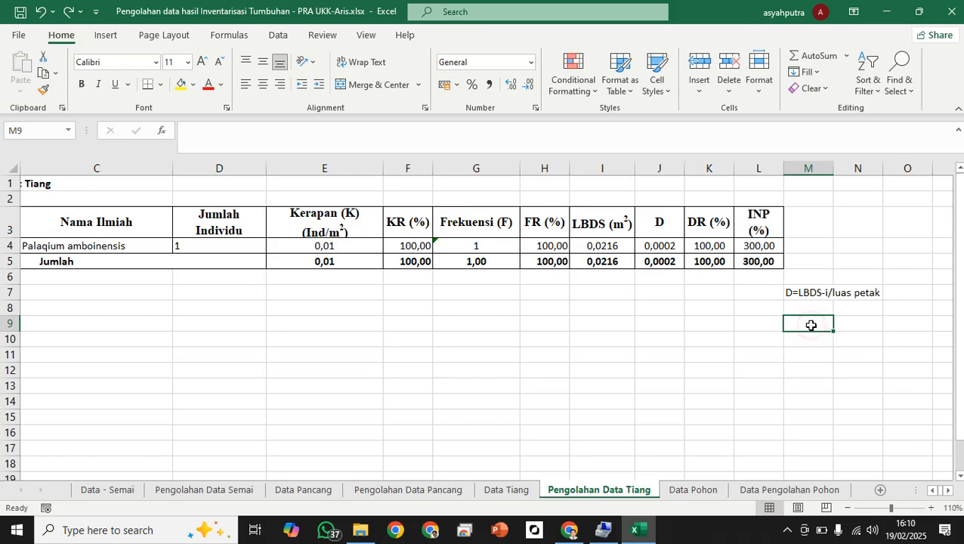
pyautogui.press('capslock')
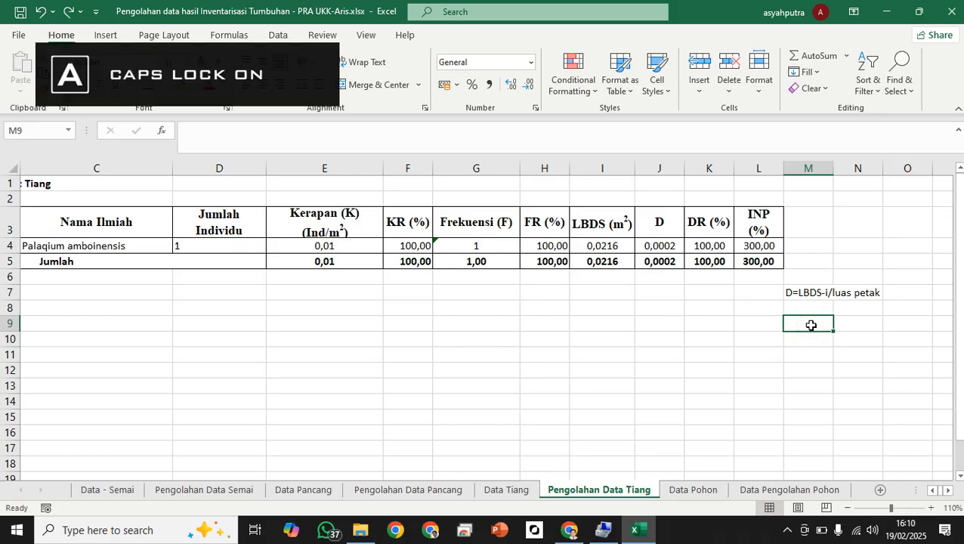
pyautogui.write('INP= ')
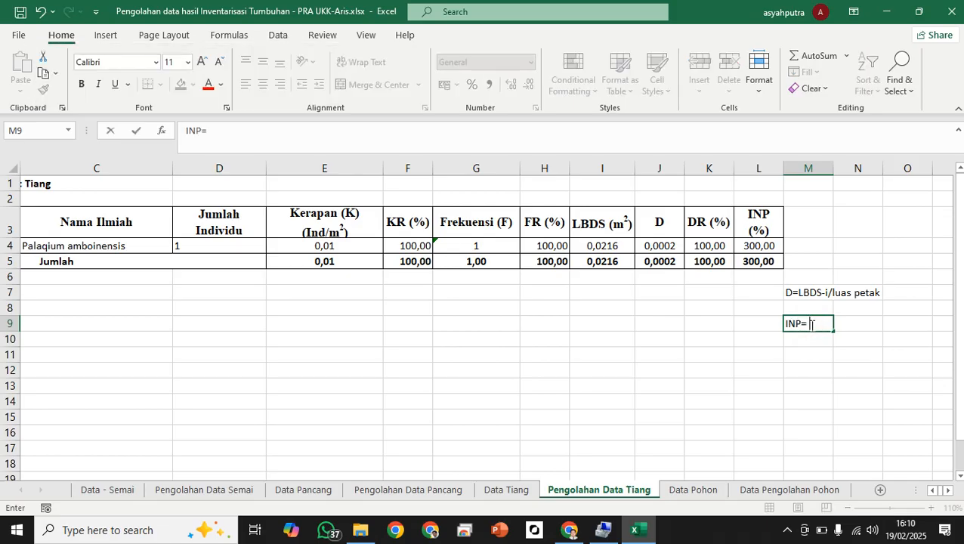
pyautogui.write('KR+FR+DR')
pyautogui.press('Return')
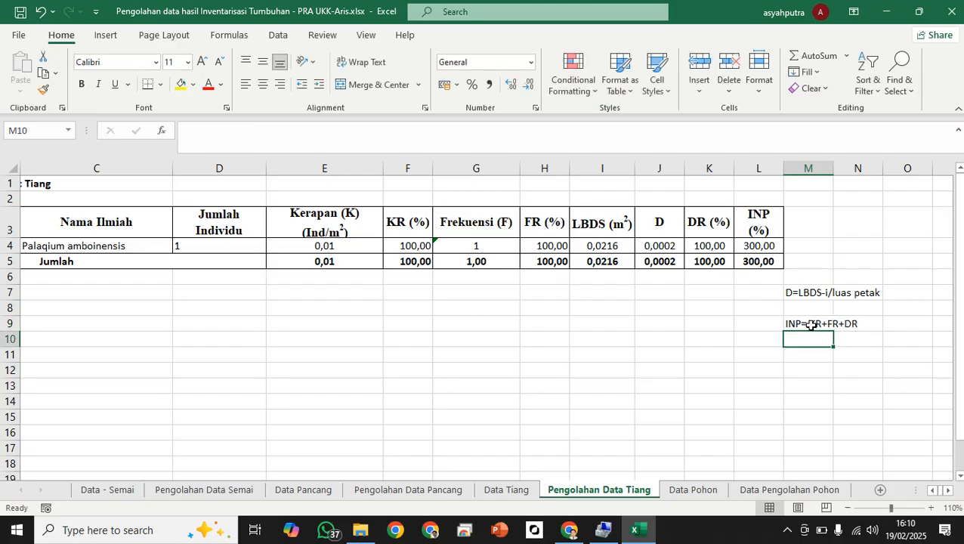
# - Check which cells the INP formula in L4 adds together, leaving the formula as it is
pyautogui.click(770, 243)
pyautogui.doubleClick(770, 243)
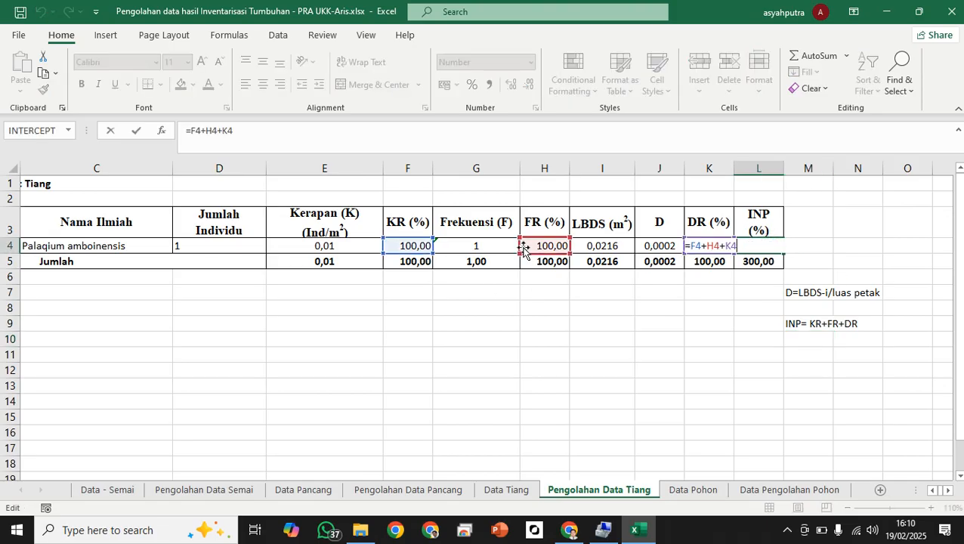
pyautogui.press('Return')
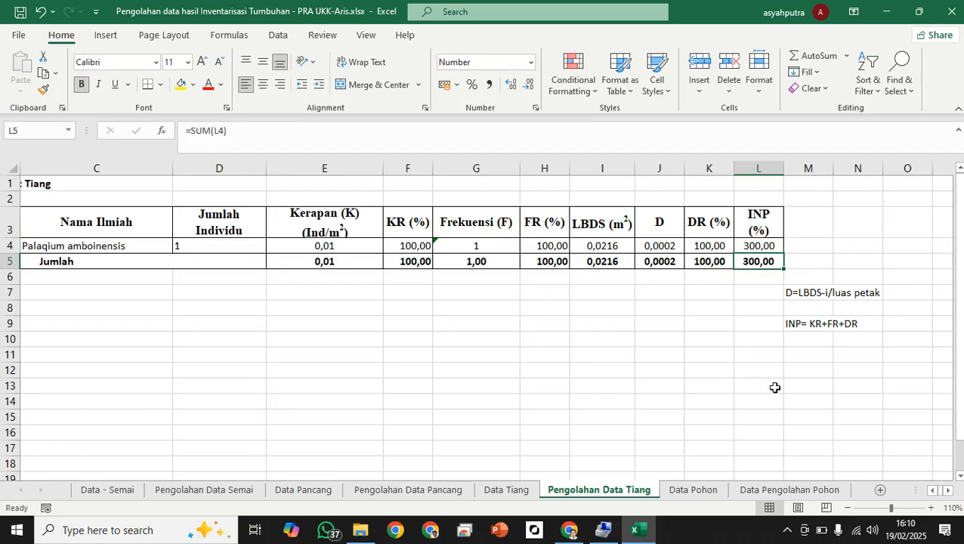
# - Clear the formula notes from M6:O10 and save the workbook
pyautogui.moveTo(796, 276); pyautogui.dragTo(886, 348)
pyautogui.press('Delete')
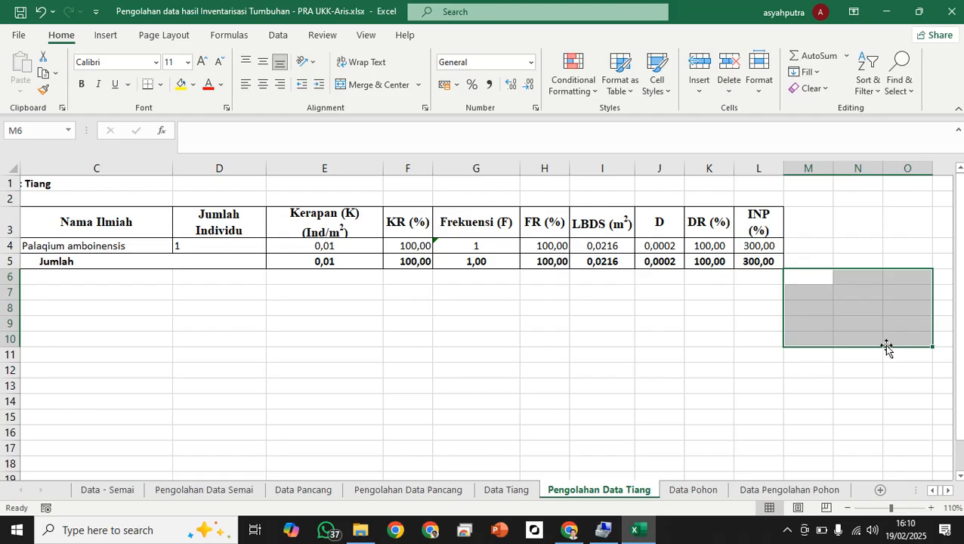
pyautogui.click(735, 358)
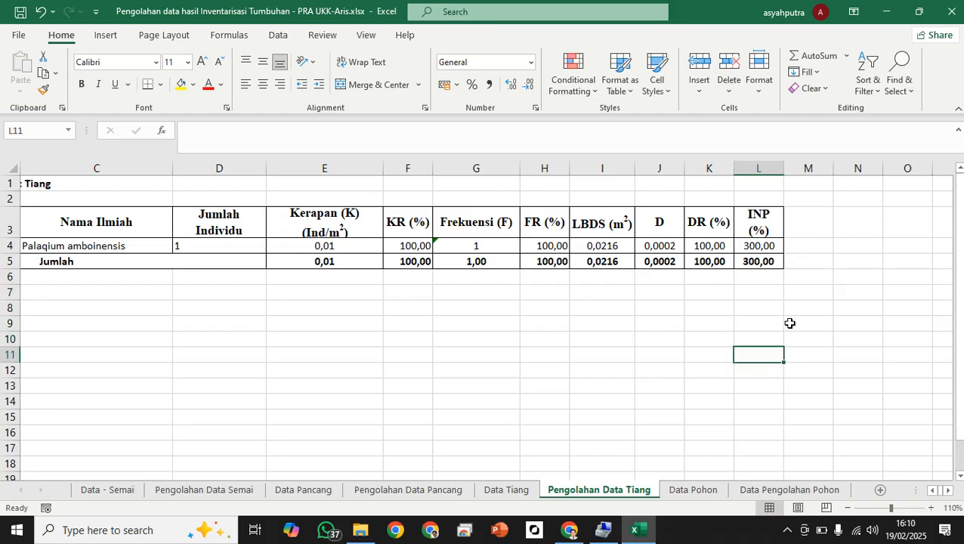
pyautogui.click(21, 13)
# - Go to the Data Pohon sheet and look over its tree tally table
pyautogui.click(681, 491)
pyautogui.click(631, 354)
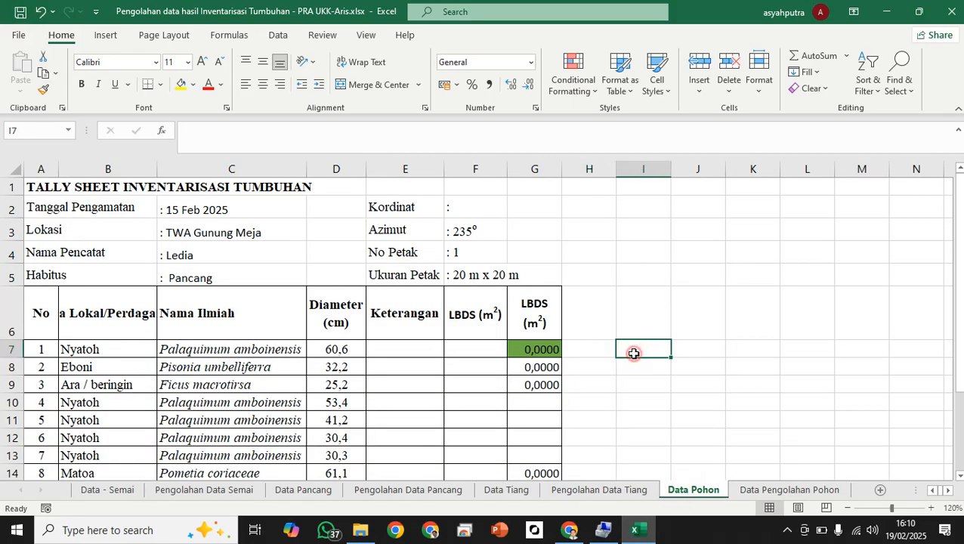
pyautogui.scroll(-5, 631, 356)
pyautogui.scroll(-4, 631, 357)
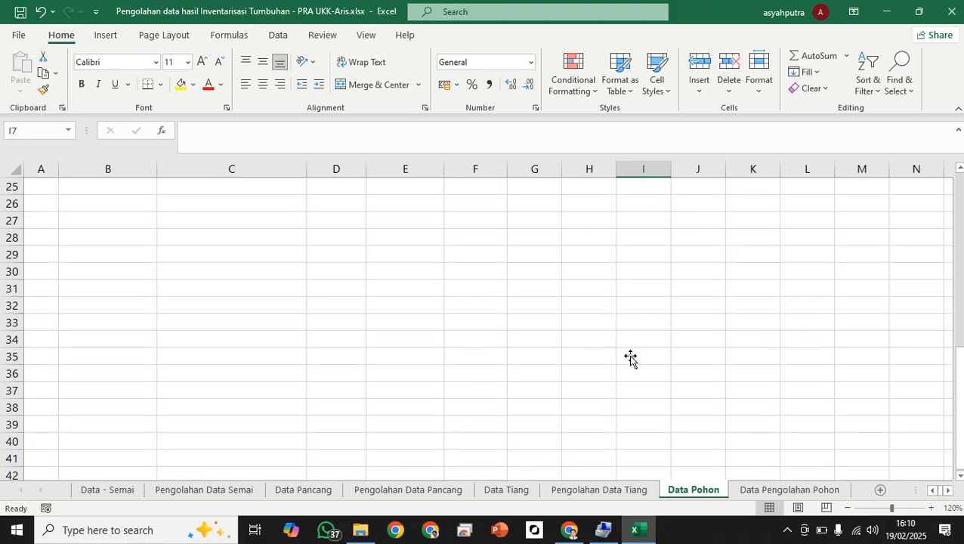
pyautogui.scroll(9, 630, 358)
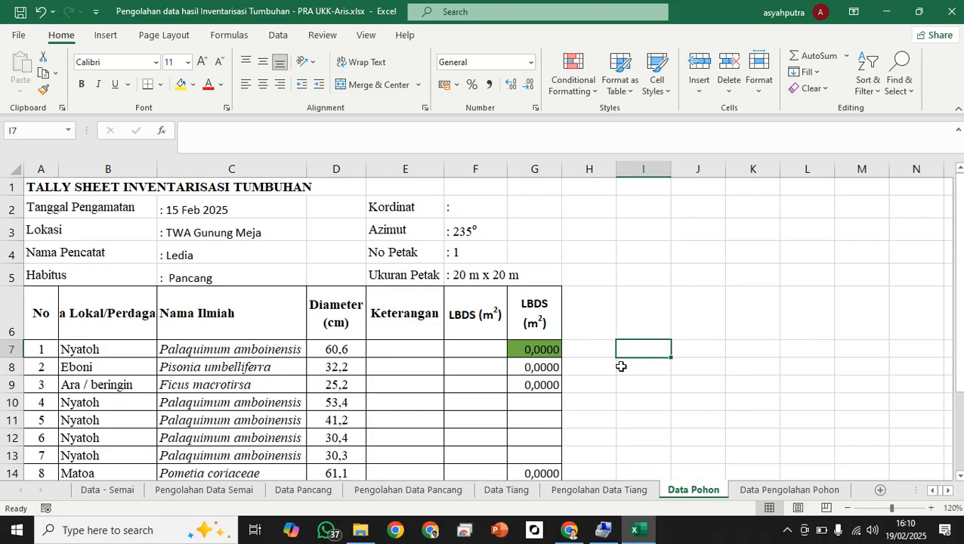
# - Calculate the first tree's basal area in F7 of Data Pohon with =(1/4*3,14)*(D7*D7)/10000
pyautogui.click(451, 349)
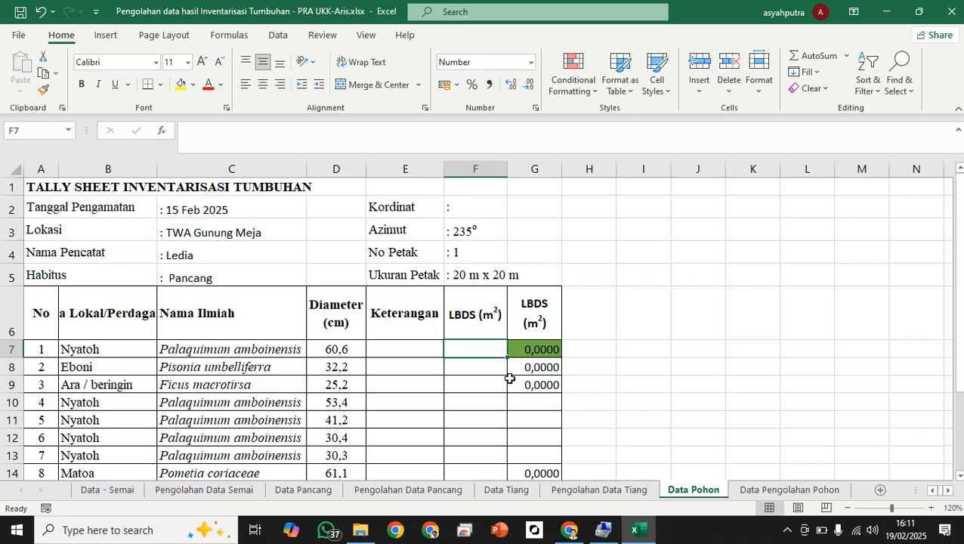
pyautogui.write('=')
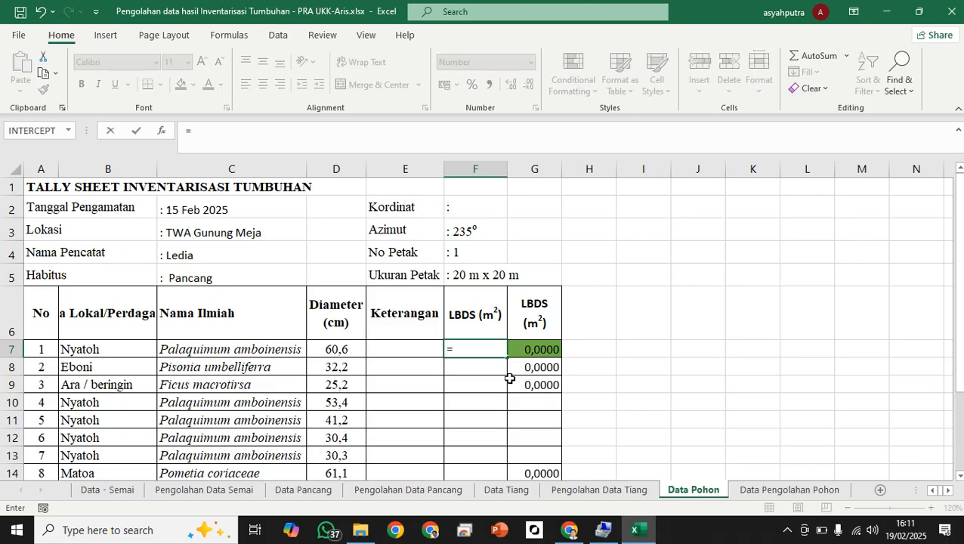
pyautogui.write('(1/4*3,14')
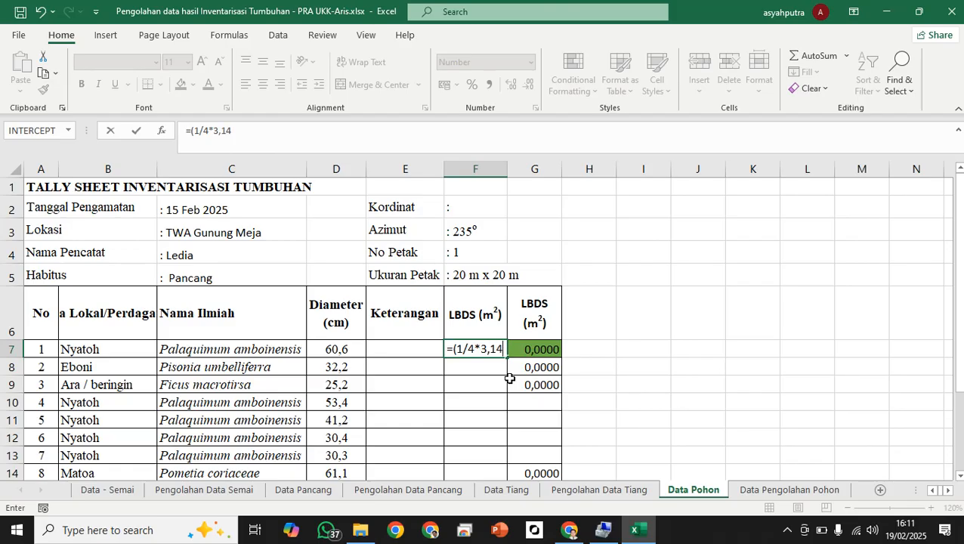
pyautogui.write(')*')
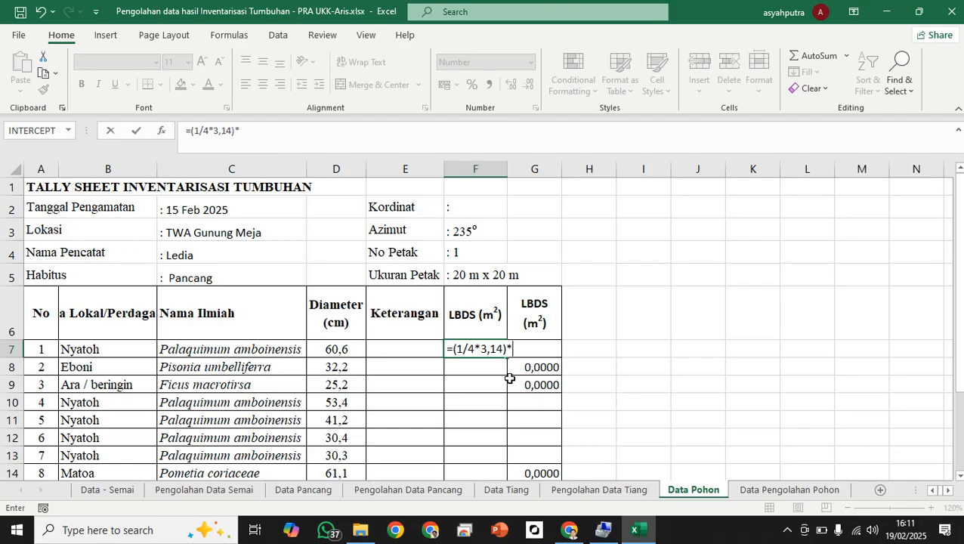
pyautogui.write('(')
pyautogui.click(327, 349)
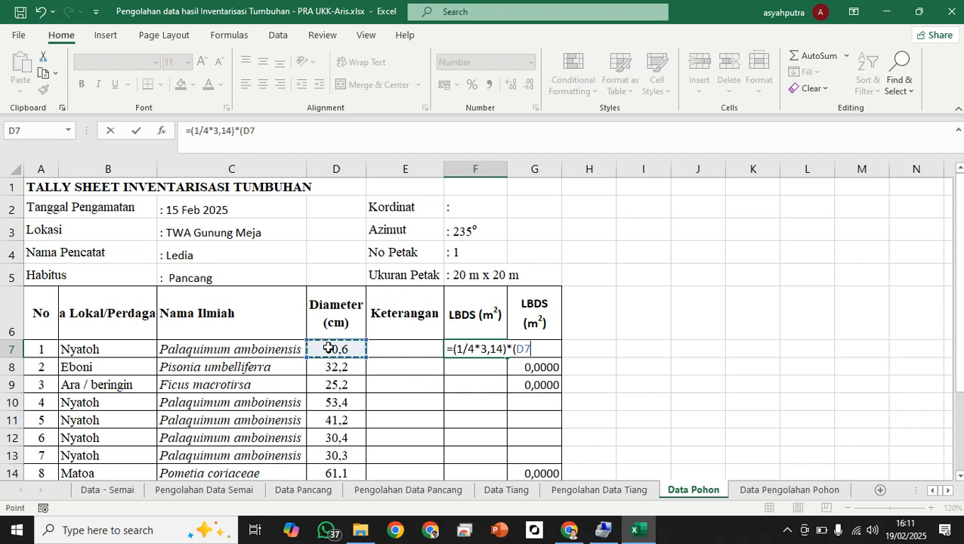
pyautogui.write('*')
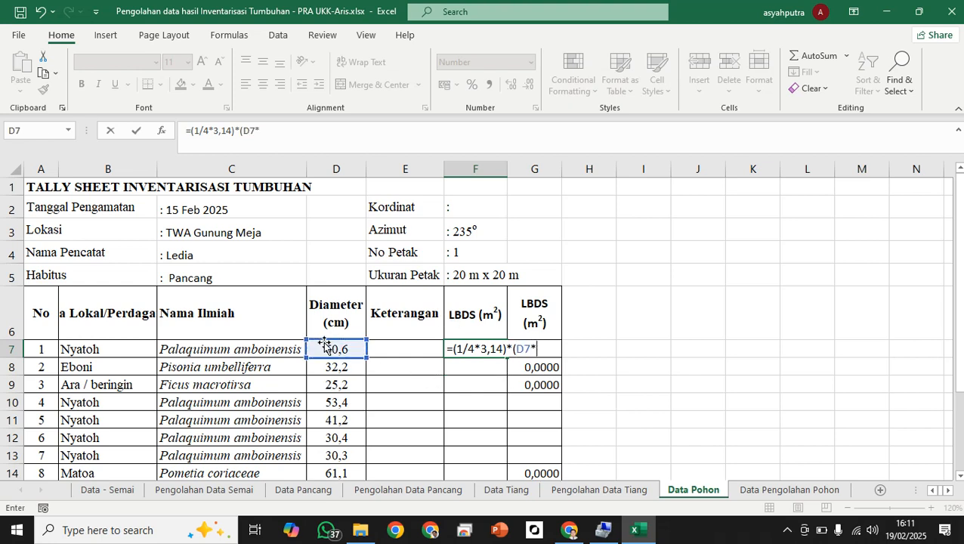
pyautogui.click(325, 347)
pyautogui.write(')')
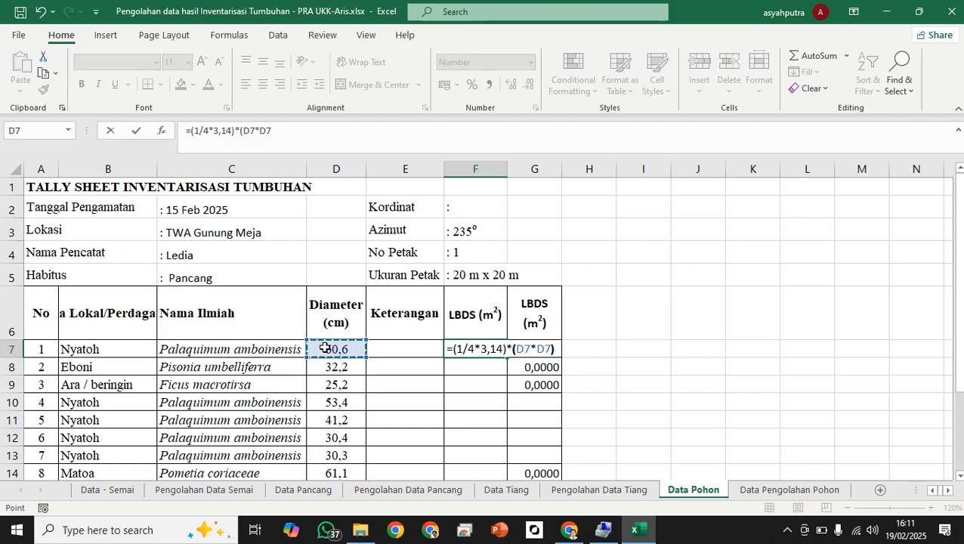
pyautogui.write('/10000')
pyautogui.press('Return')
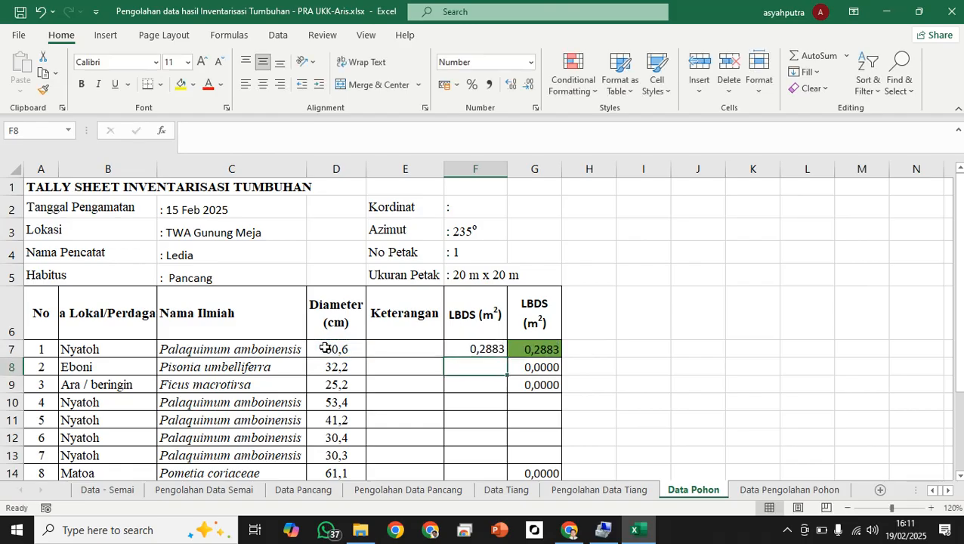
# - Fill the basal area formula from F7 down through F20 for all the listed trees
pyautogui.click(466, 350)
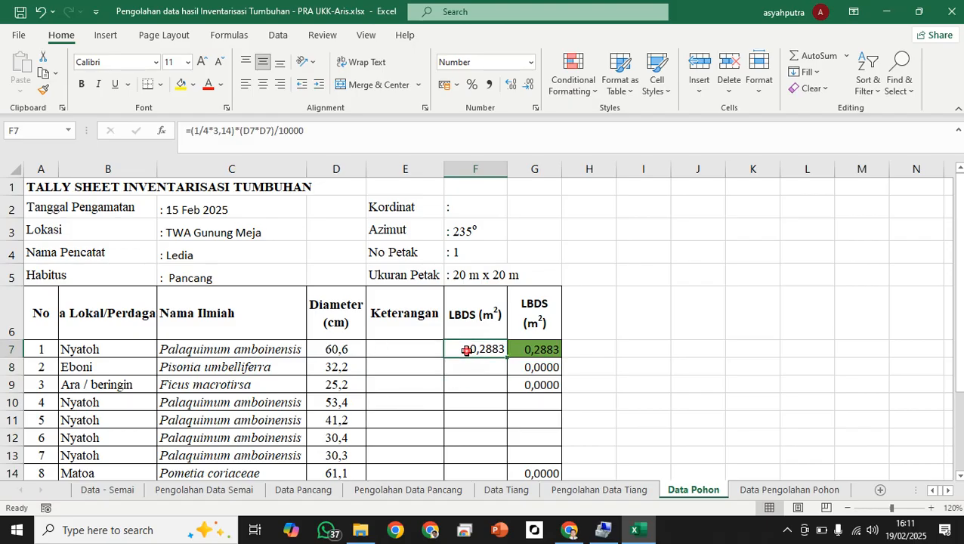
pyautogui.moveTo(506, 357); pyautogui.dragTo(488, 404)
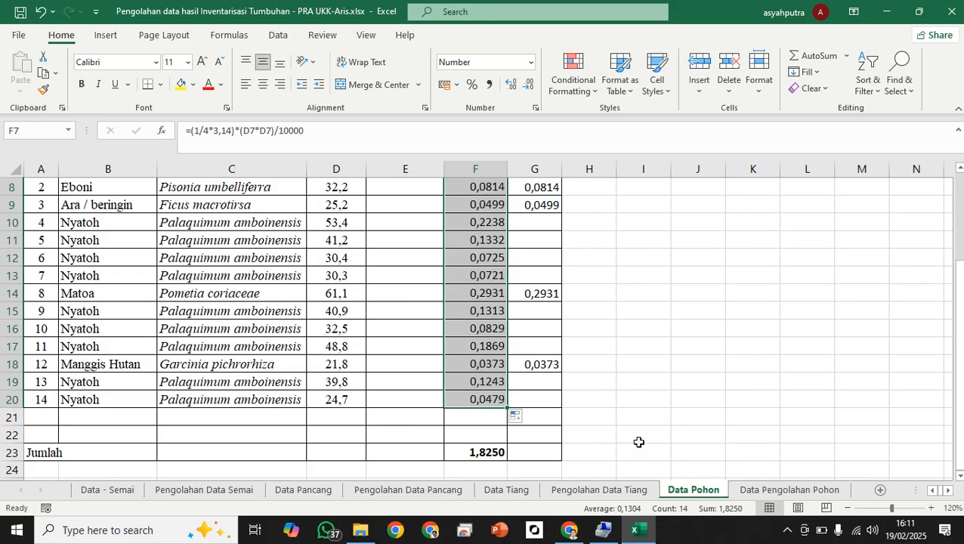
pyautogui.scroll(2, 639, 441)
pyautogui.scroll(-1, 637, 444)
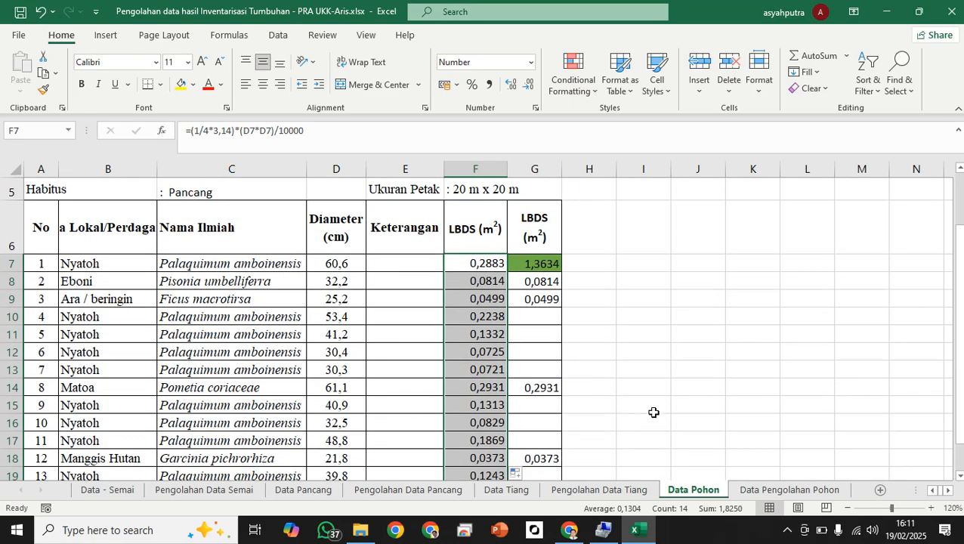
pyautogui.click(654, 407)
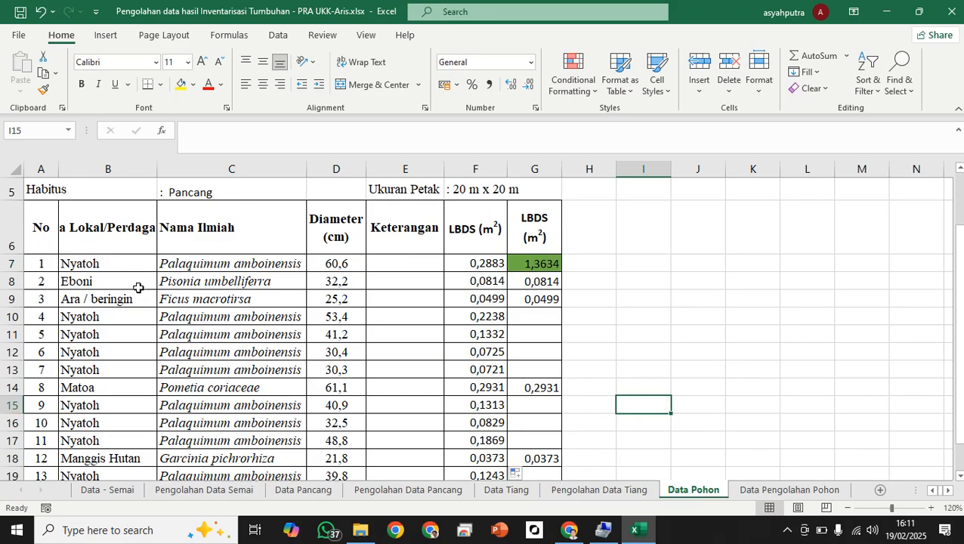
# - Check which LBDS cells the Nyatoh total formula in G7 adds together, leaving it as it is
pyautogui.click(111, 268)
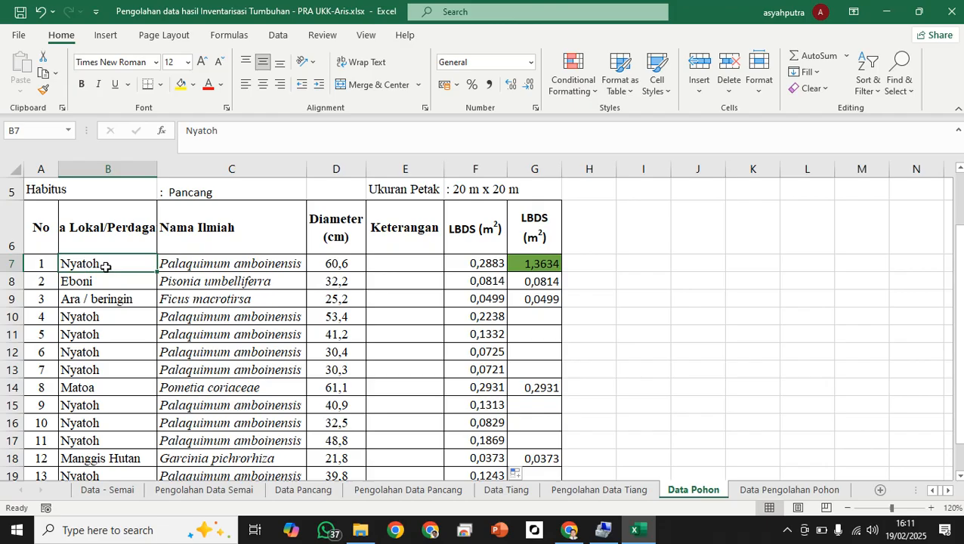
pyautogui.doubleClick(535, 262)
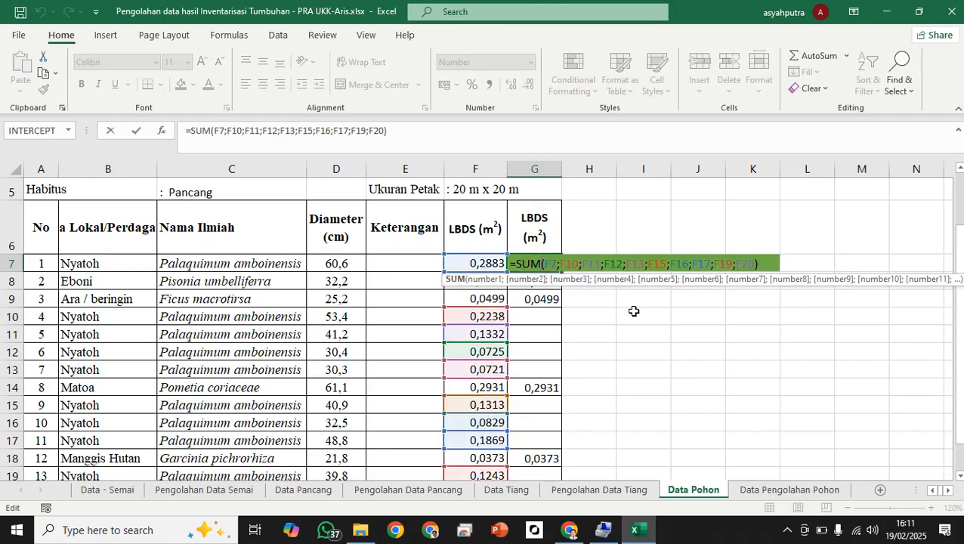
pyautogui.press('Return')
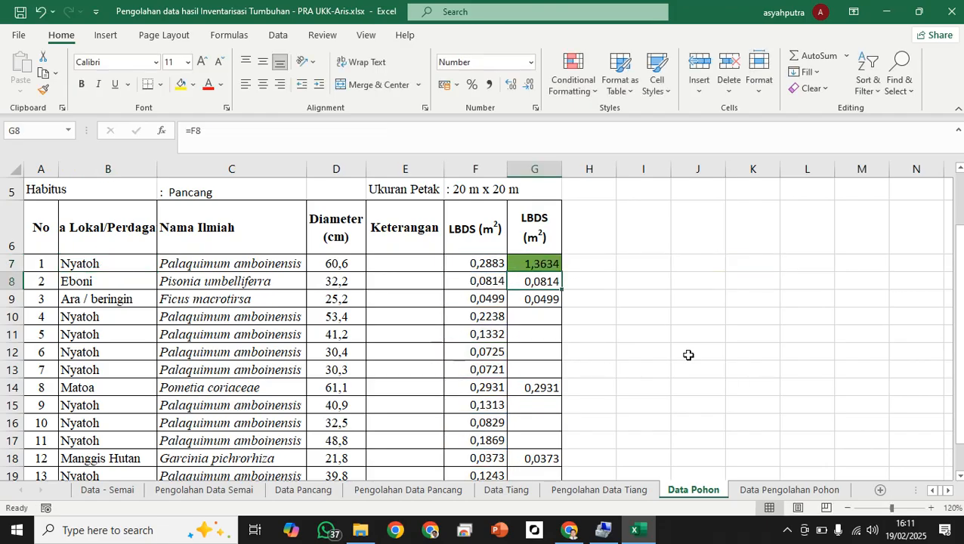
# - Replace the Nyatoh LBDS total in G7 with the formula =F7+F10:F13+F15:F17+F19:F20
pyautogui.click(541, 267)
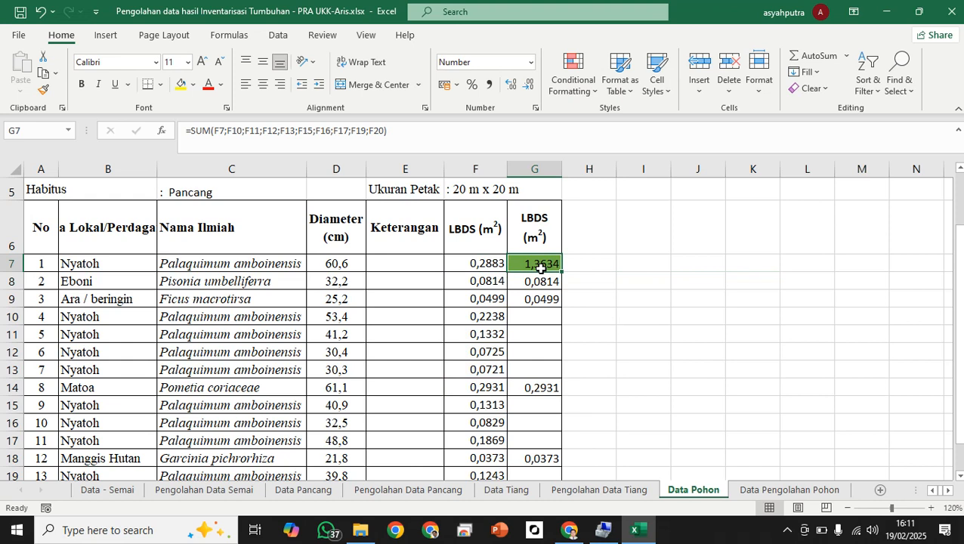
pyautogui.write('=')
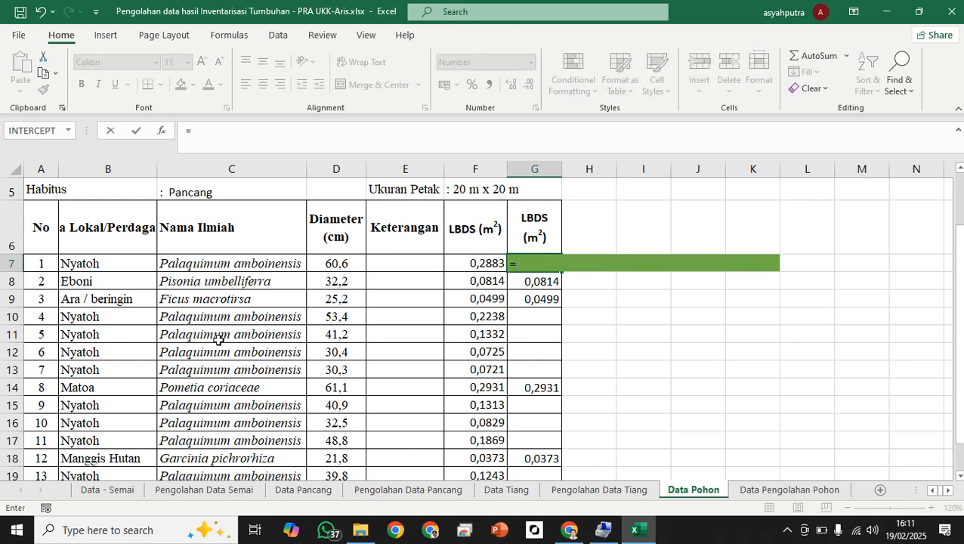
pyautogui.click(459, 263)
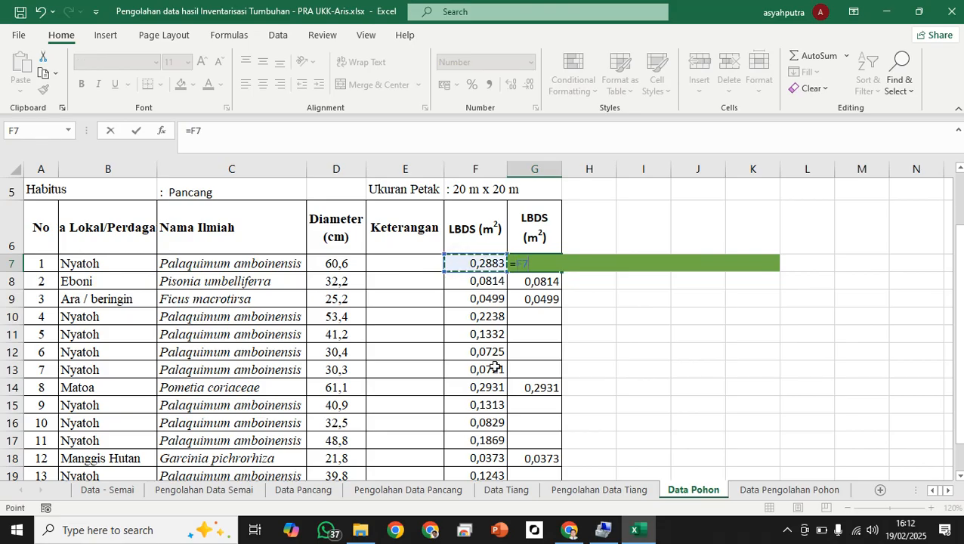
pyautogui.write('+')
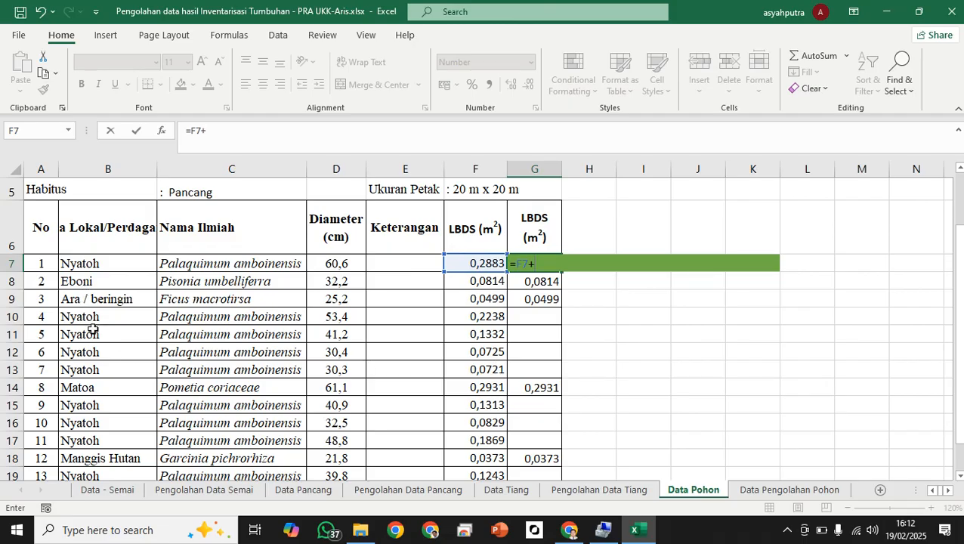
pyautogui.click(461, 316)
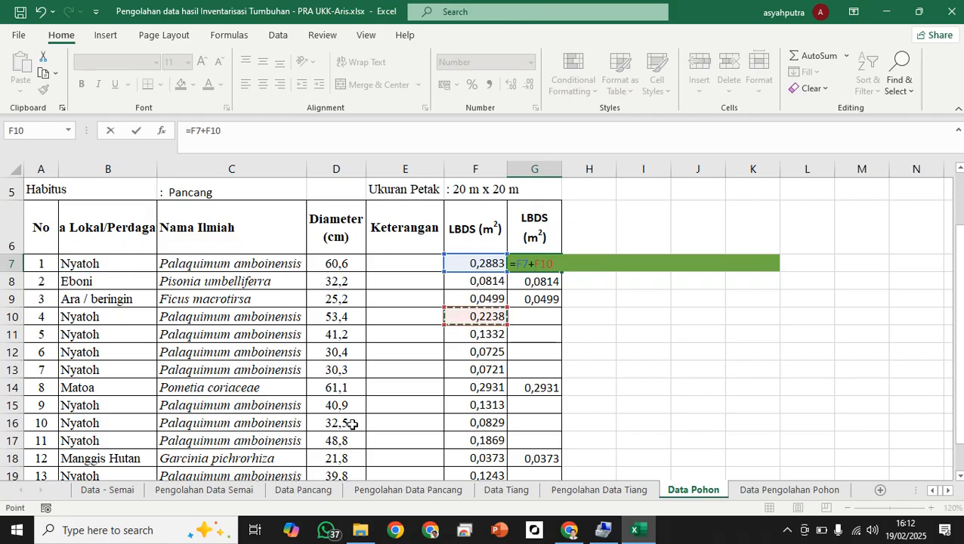
pyautogui.moveTo(483, 316); pyautogui.dragTo(479, 372)
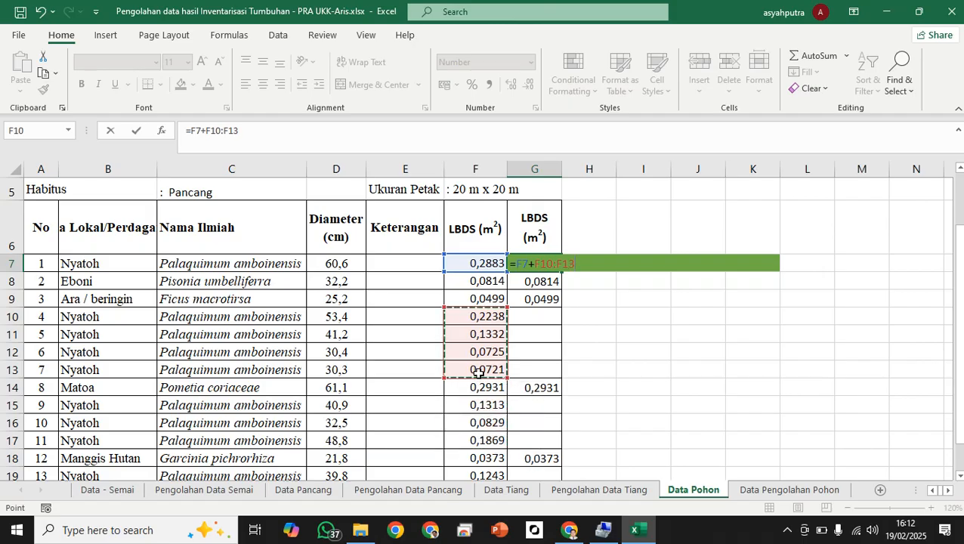
pyautogui.write('+')
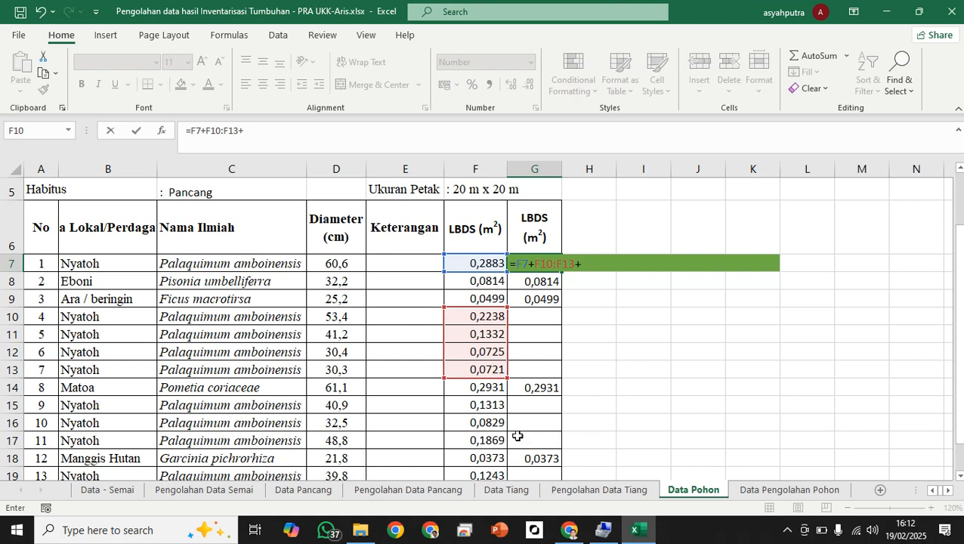
pyautogui.moveTo(472, 405); pyautogui.dragTo(472, 437)
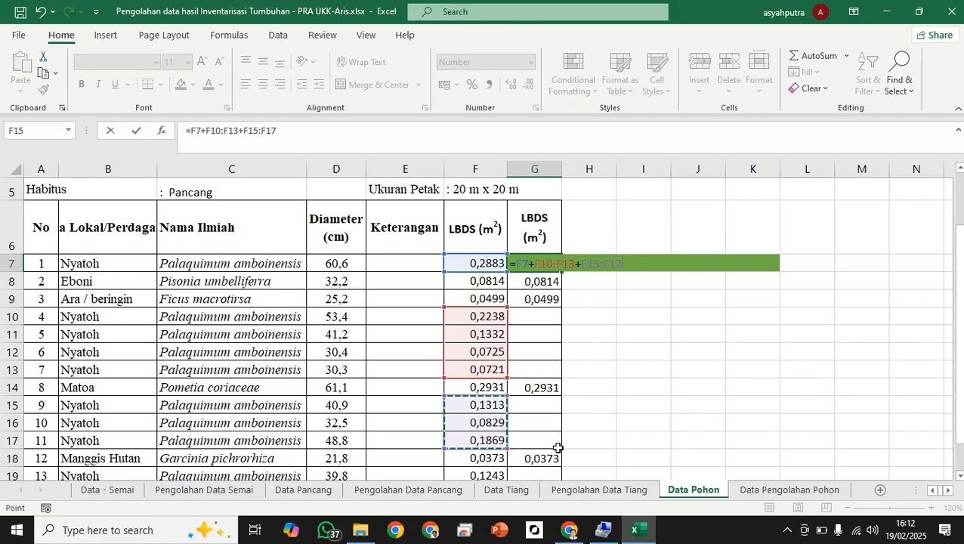
pyautogui.write('+')
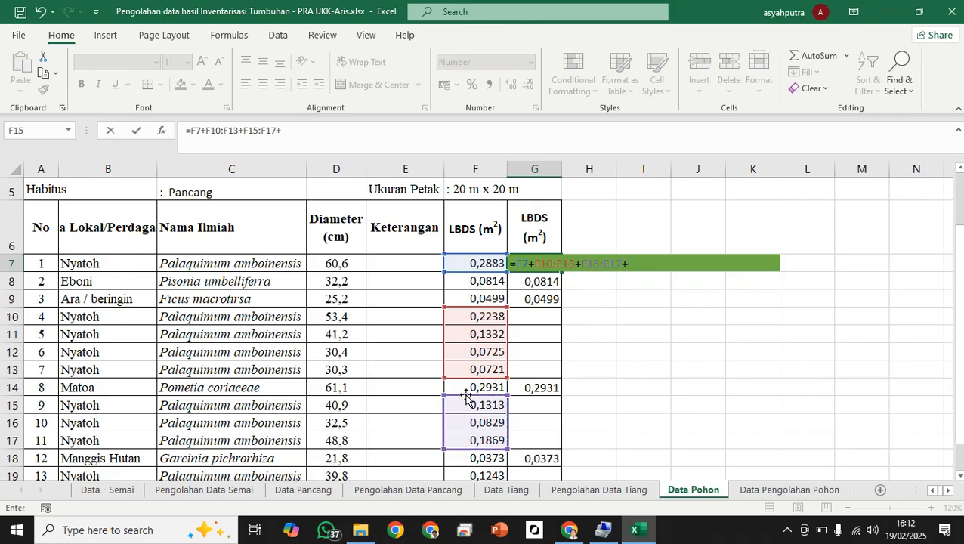
pyautogui.scroll(-2, 467, 401)
pyautogui.moveTo(474, 330); pyautogui.dragTo(473, 346)
pyautogui.scroll(2, 472, 340)
pyautogui.scroll(1, 472, 340)
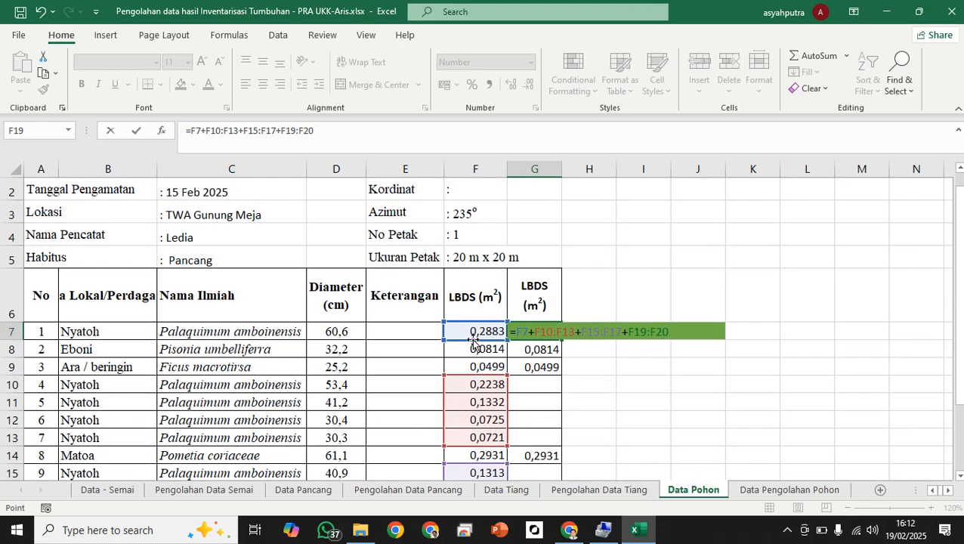
pyautogui.press('Return')
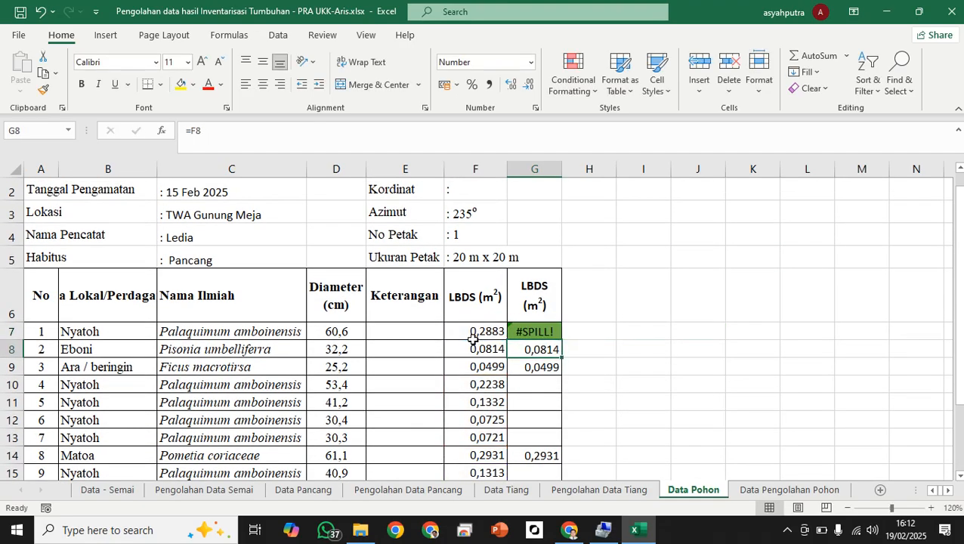
# - Wrap the G7 formula in a SUM function so it reads =SUM(F7+F10:F13+F15:F17+F19:F20)
pyautogui.click(541, 331)
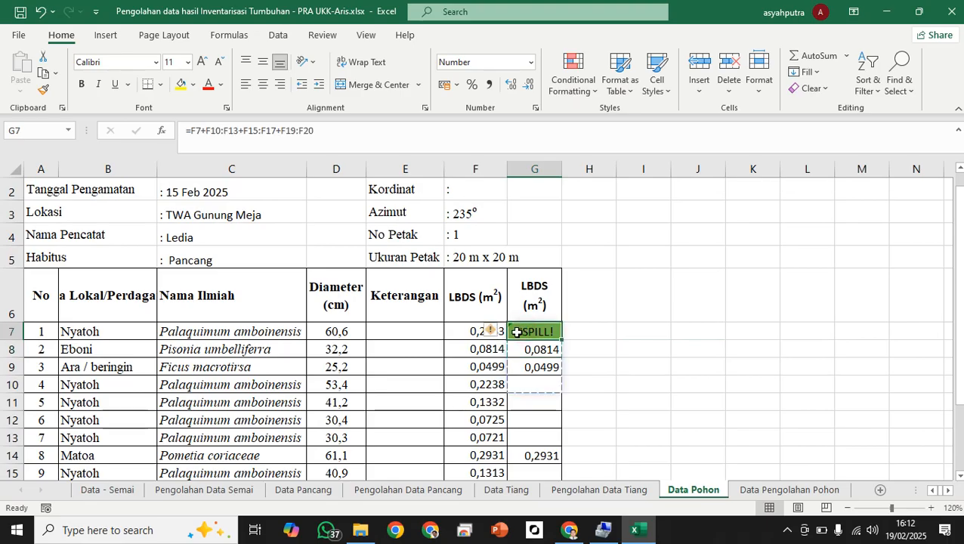
pyautogui.click(194, 130)
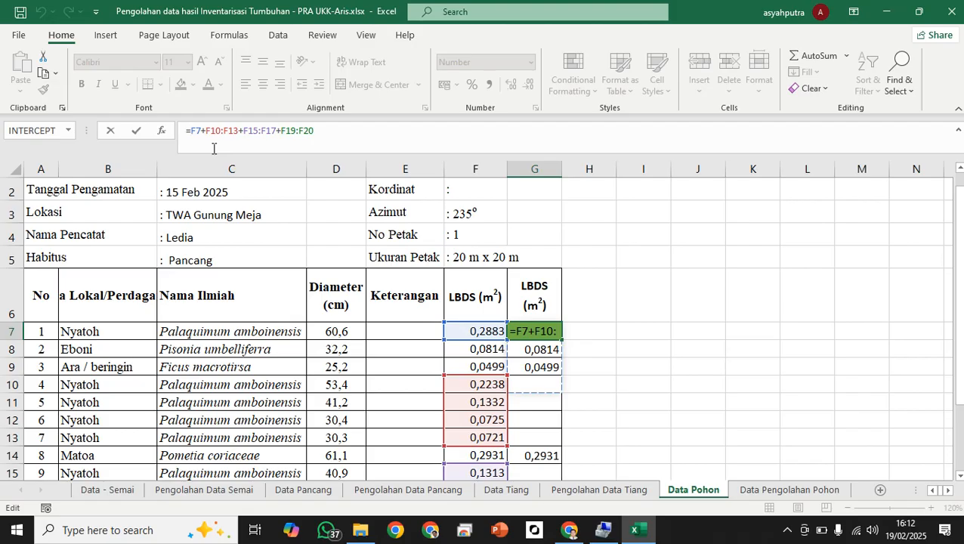
pyautogui.write('SUM')
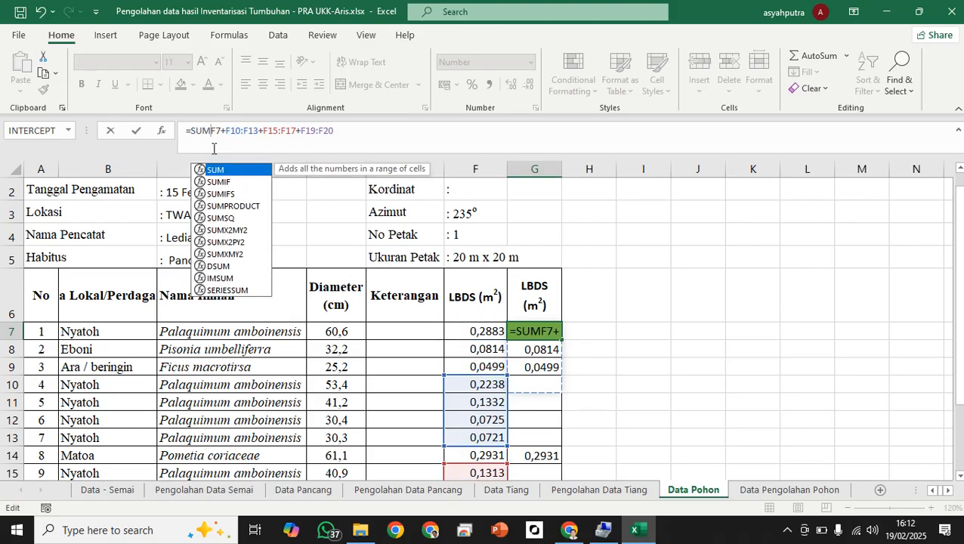
pyautogui.write('(')
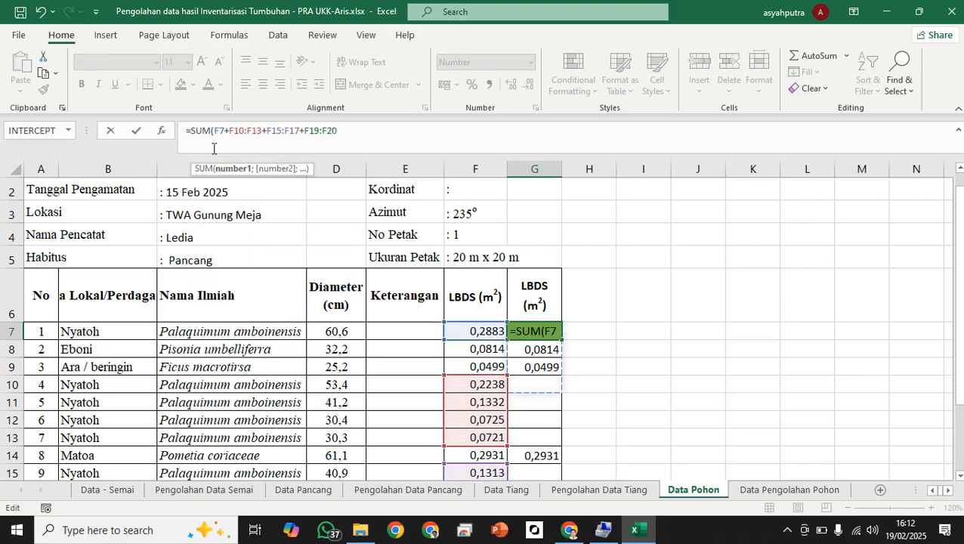
pyautogui.click(345, 136)
pyautogui.write(')')
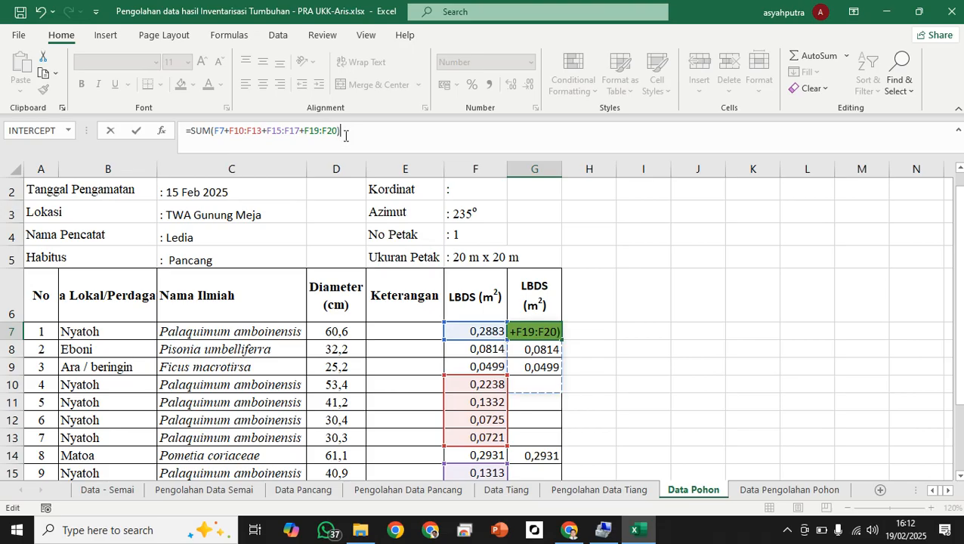
pyautogui.press('Return')
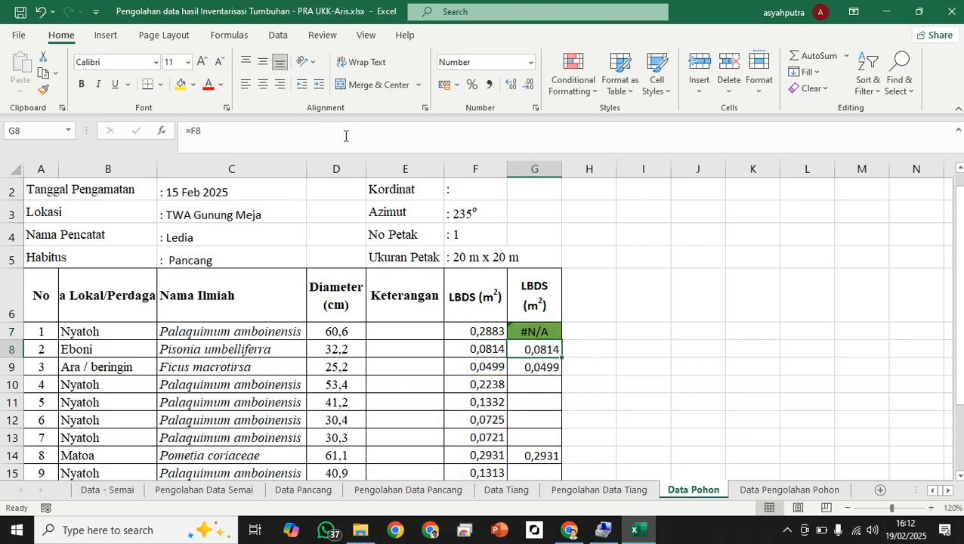
# - Edit the Nyatoh total formula in G7 so that F10:F13 and F15:F17 each sit inside their own SUM function
pyautogui.click(529, 331)
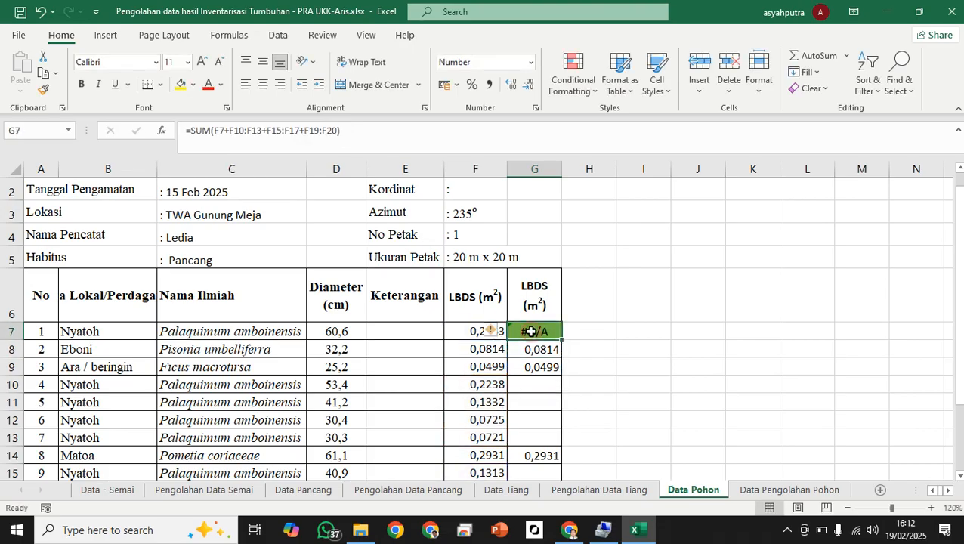
pyautogui.click(243, 138)
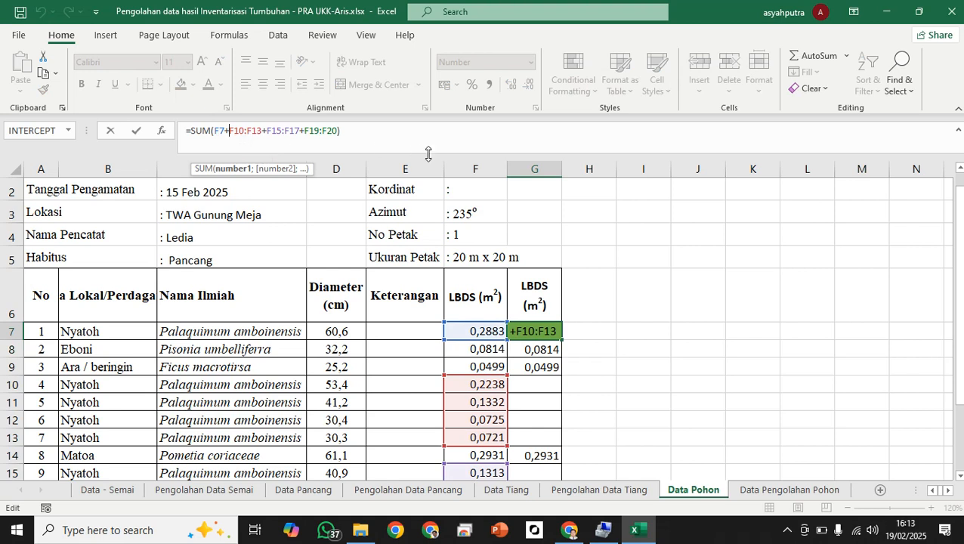
pyautogui.write('SUM')
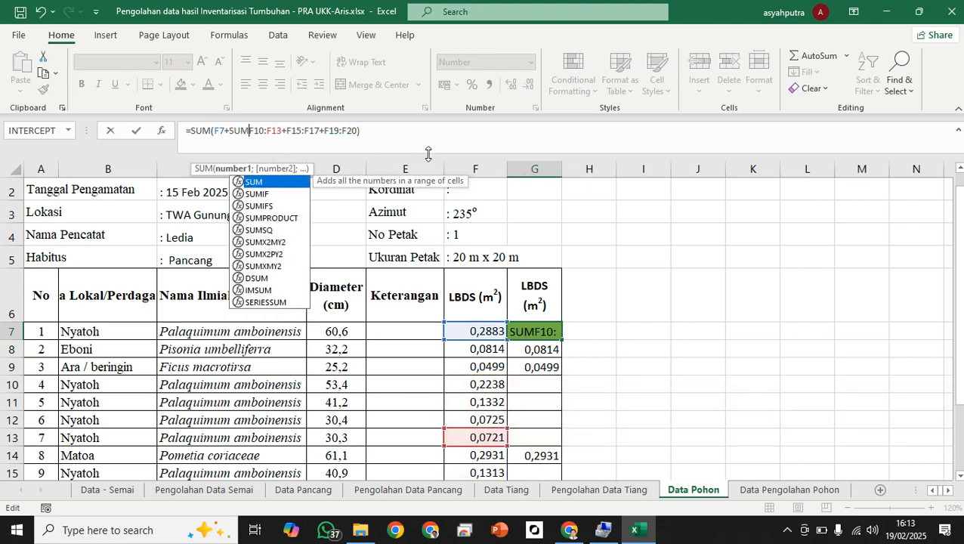
pyautogui.write('(')
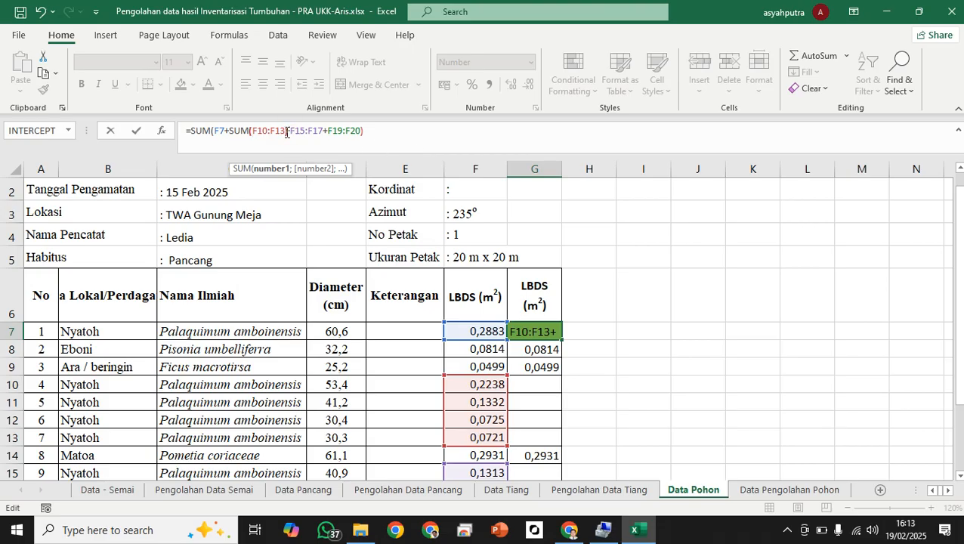
pyautogui.write(')')
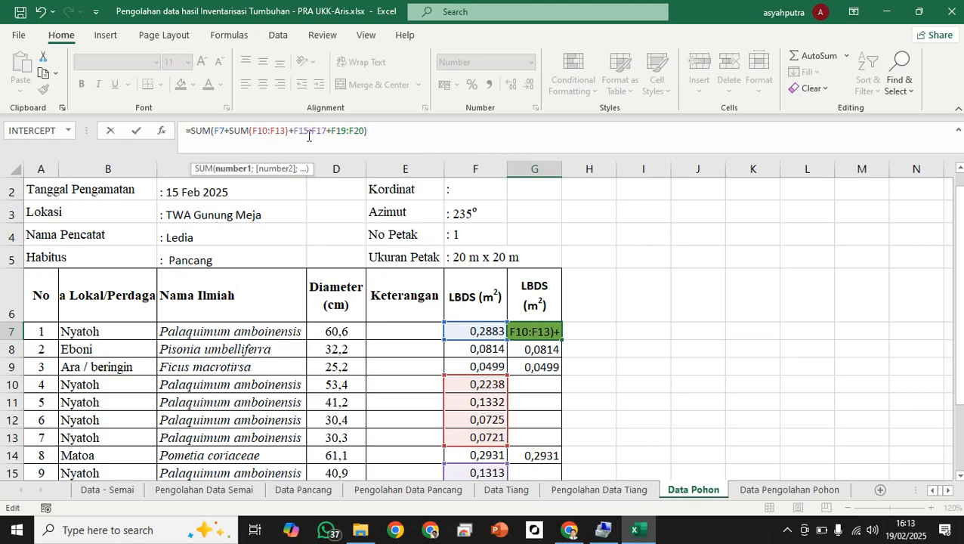
pyautogui.click(294, 132)
pyautogui.write('SUM')
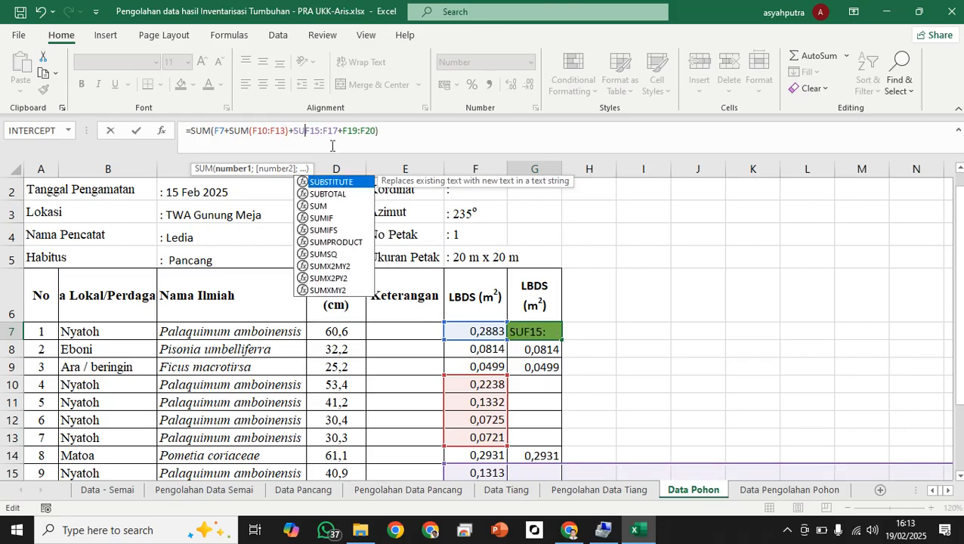
pyautogui.write('(')
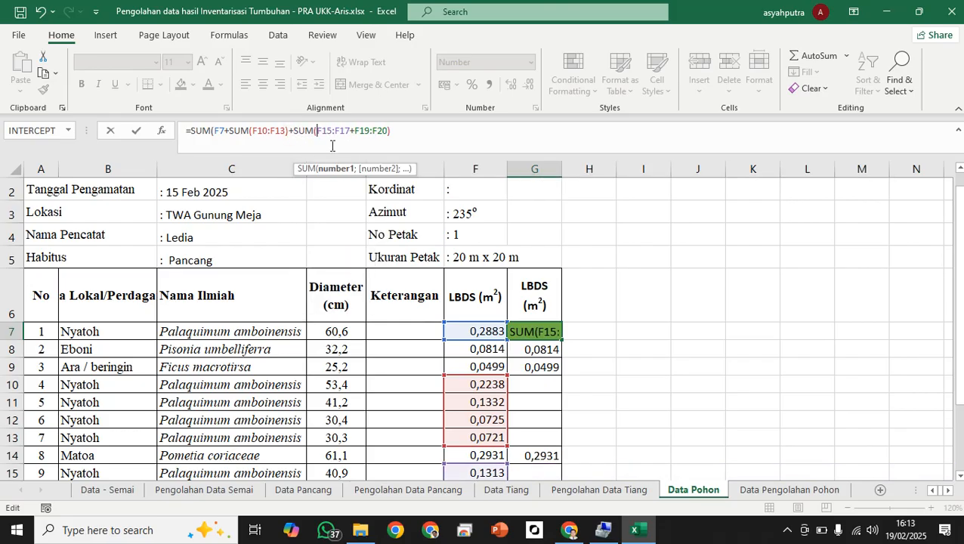
pyautogui.click(352, 130)
pyautogui.write(')+')
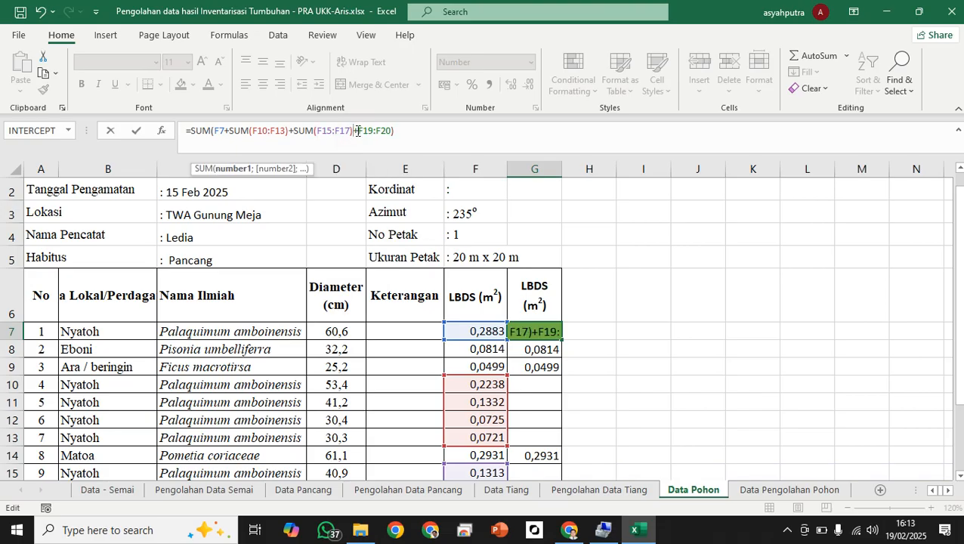
# - Enclose F19:F20 in its own SUM in the G7 formula and accept the corrected =SUM(F7+SUM(F10:F13)+SUM(F15:F17)+SUM(F19:F20))
pyautogui.write('SUM')
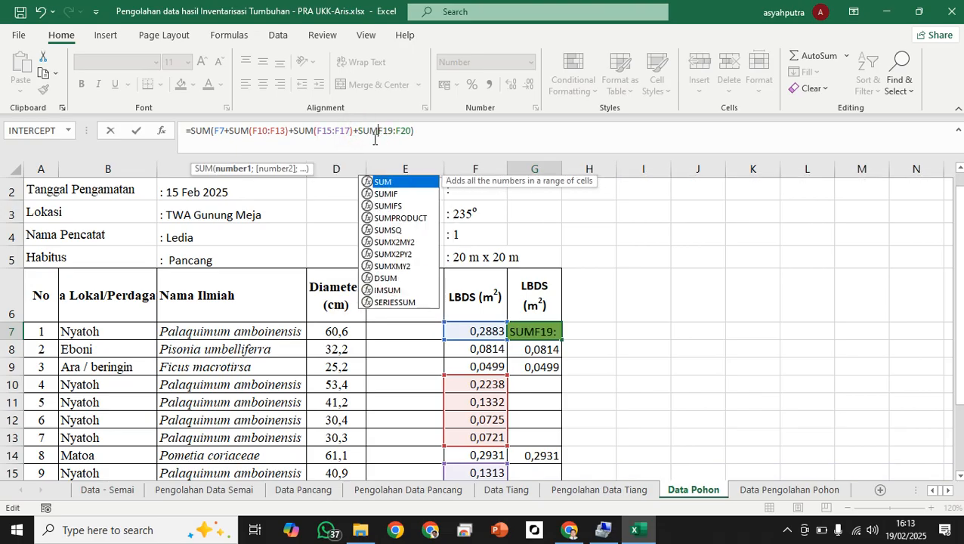
pyautogui.write('(')
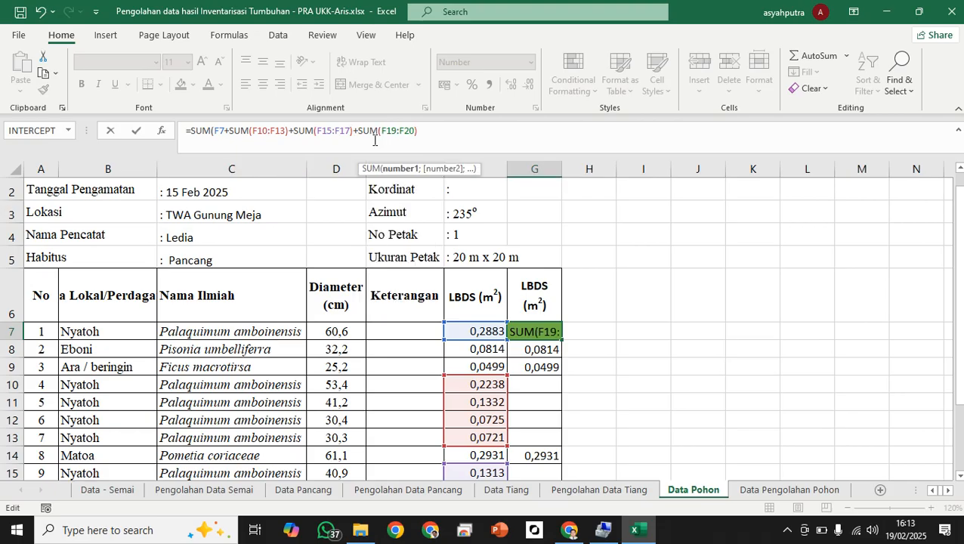
pyautogui.press('Return')
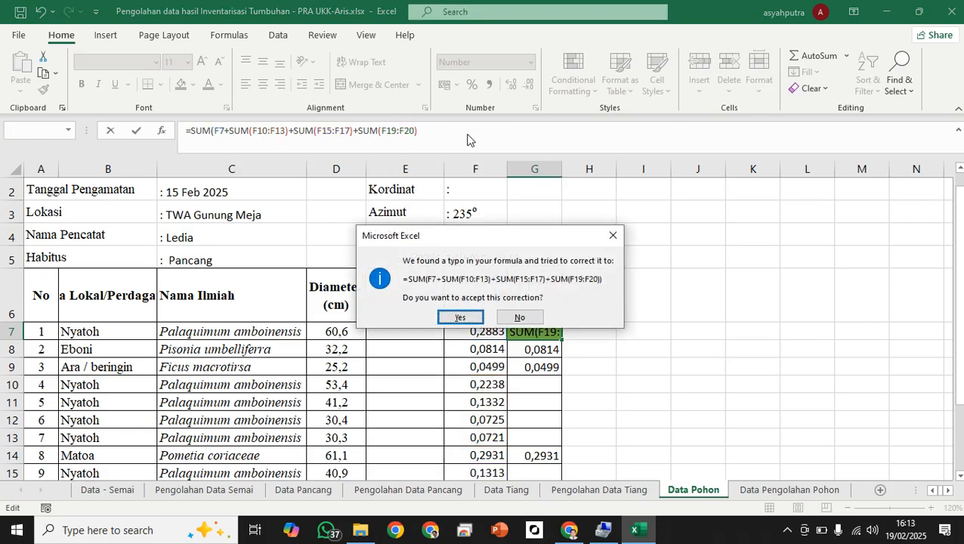
pyautogui.press('Return')
pyautogui.click(617, 351)
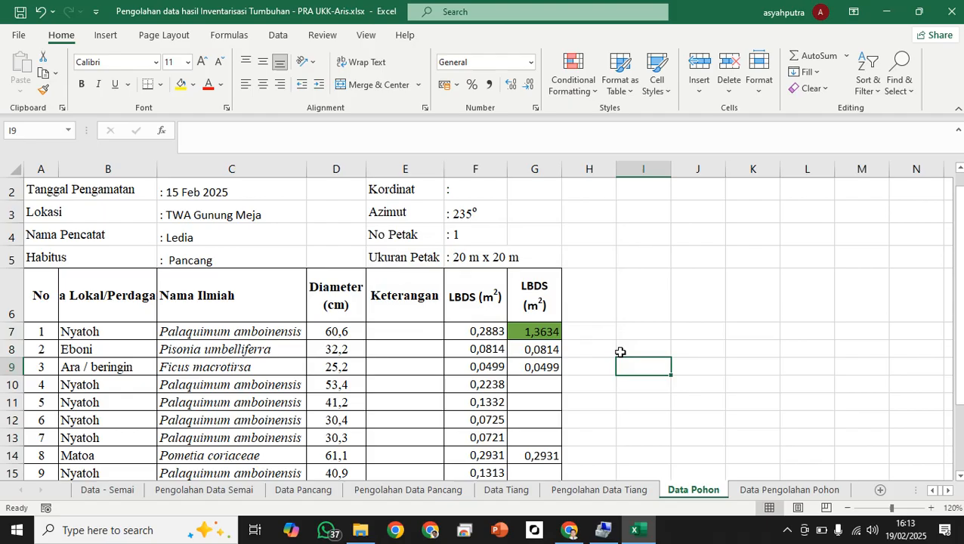
pyautogui.click(554, 333)
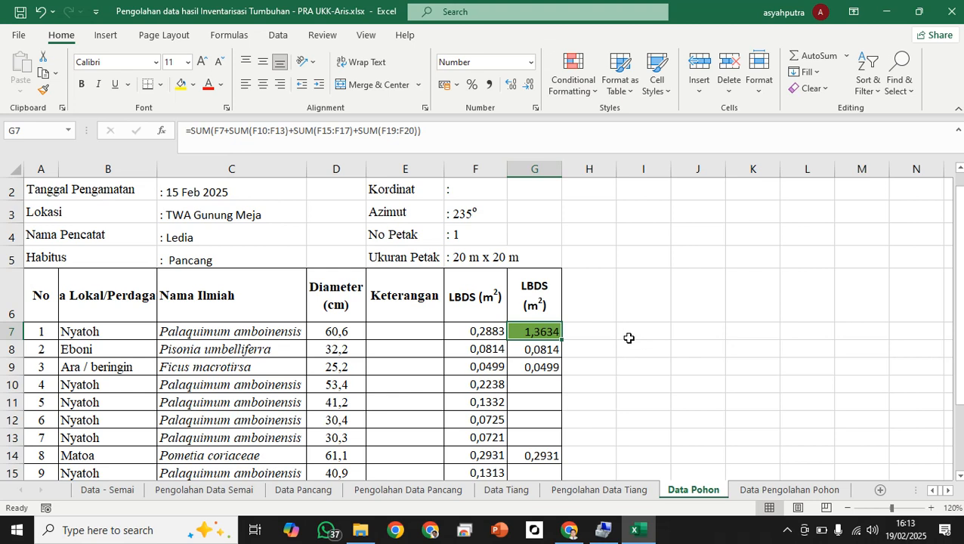
# - Insert a SUM function in I7 and replace its suggested range with the first Nyatoh value in F7
pyautogui.click(629, 338)
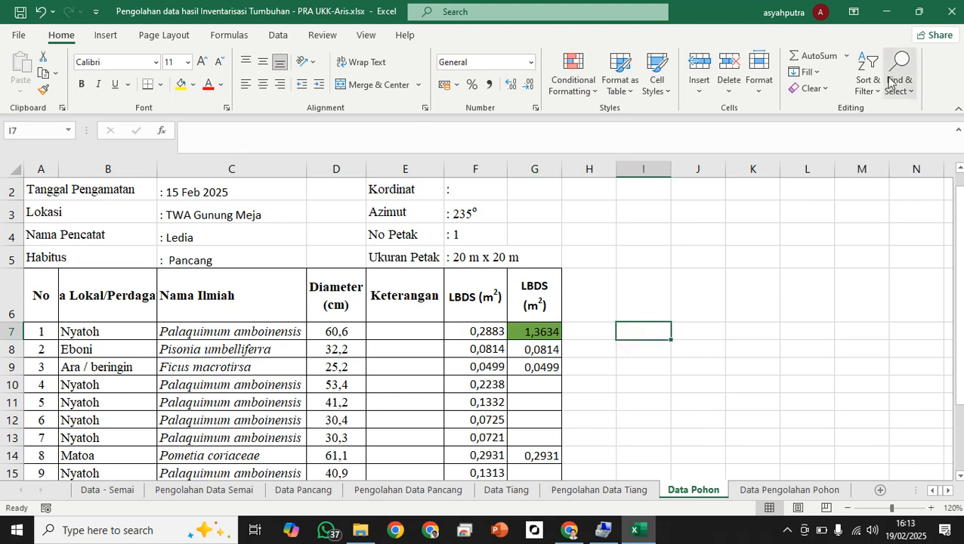
pyautogui.click(831, 56)
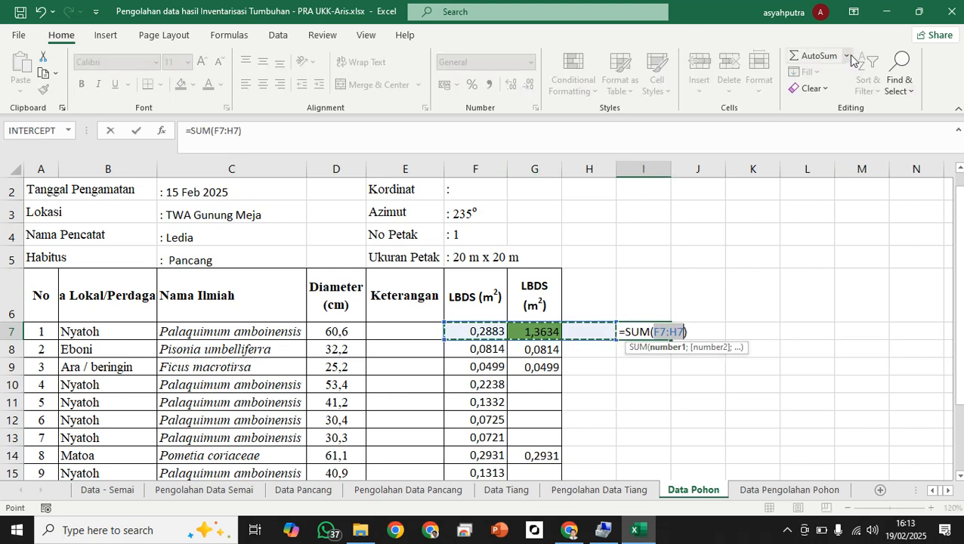
pyautogui.click(847, 55)
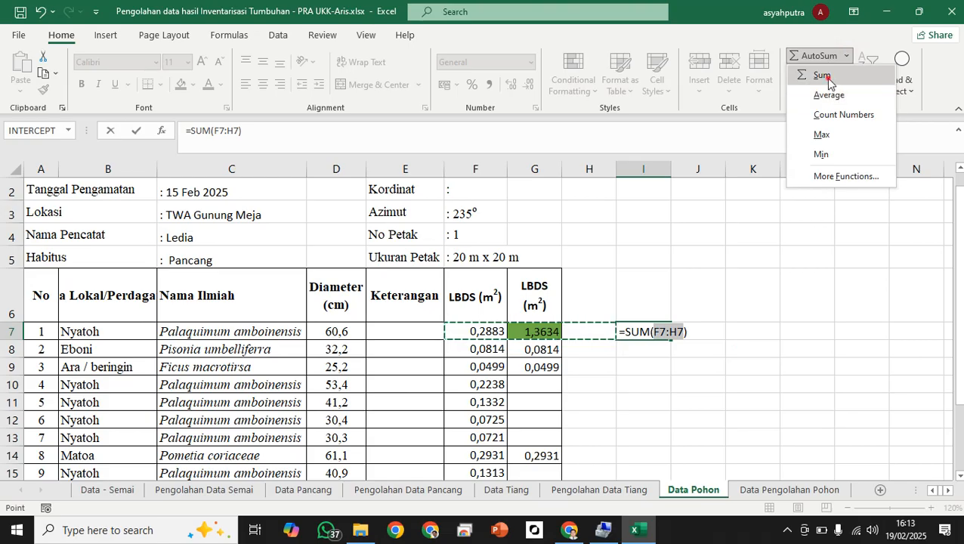
pyautogui.click(829, 82)
pyautogui.click(847, 56)
pyautogui.click(830, 76)
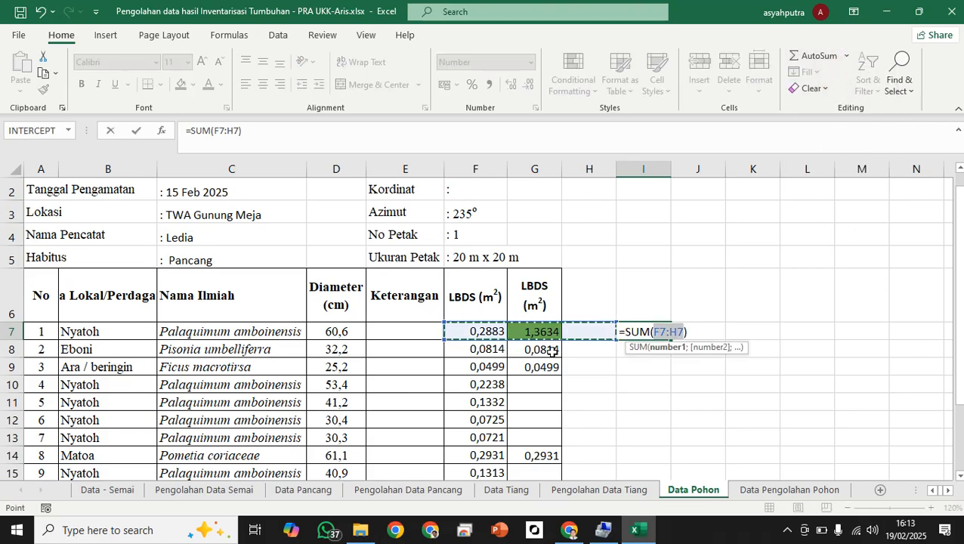
pyautogui.click(477, 332)
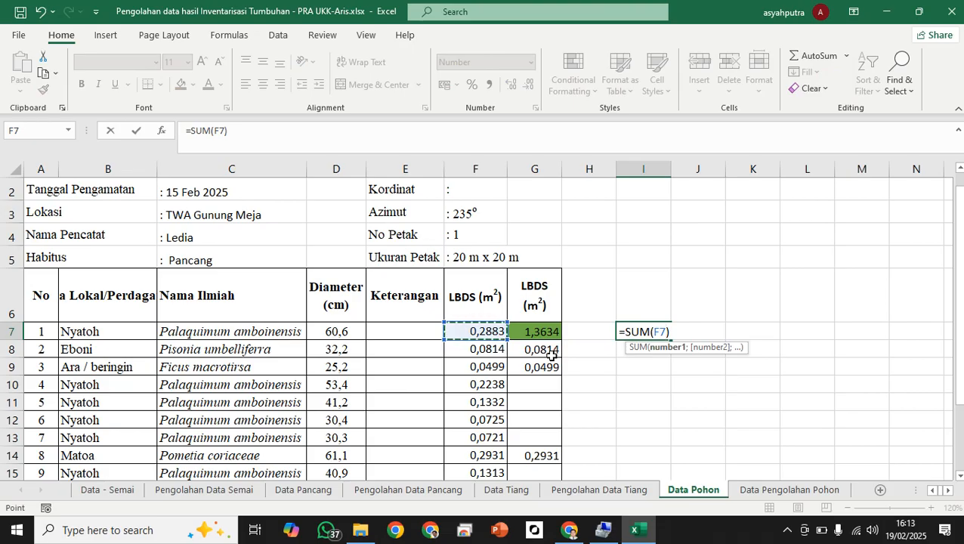
# - Add the Nyatoh basal area cells F10, F11, F12 and F13 individually to the sum in I7
pyautogui.write('+')
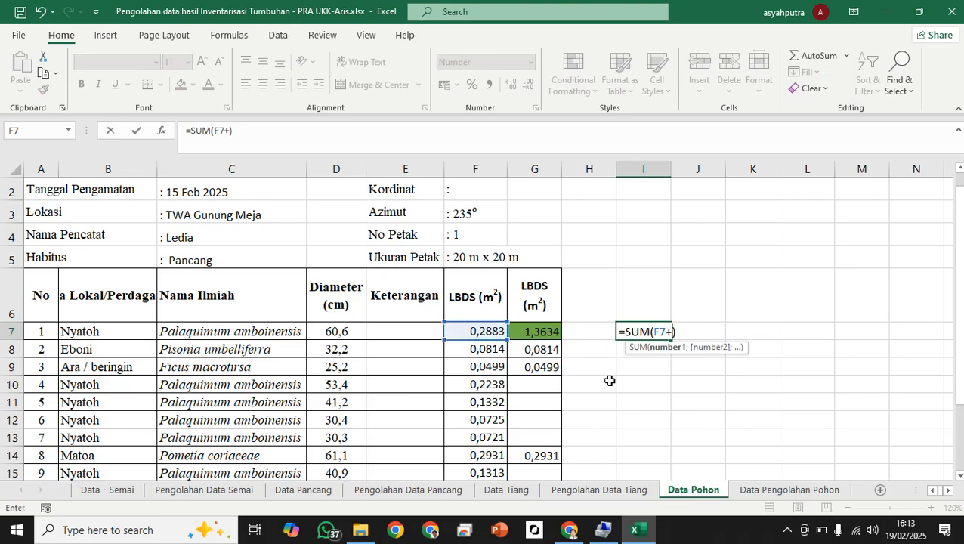
pyautogui.click(487, 385)
pyautogui.write('+')
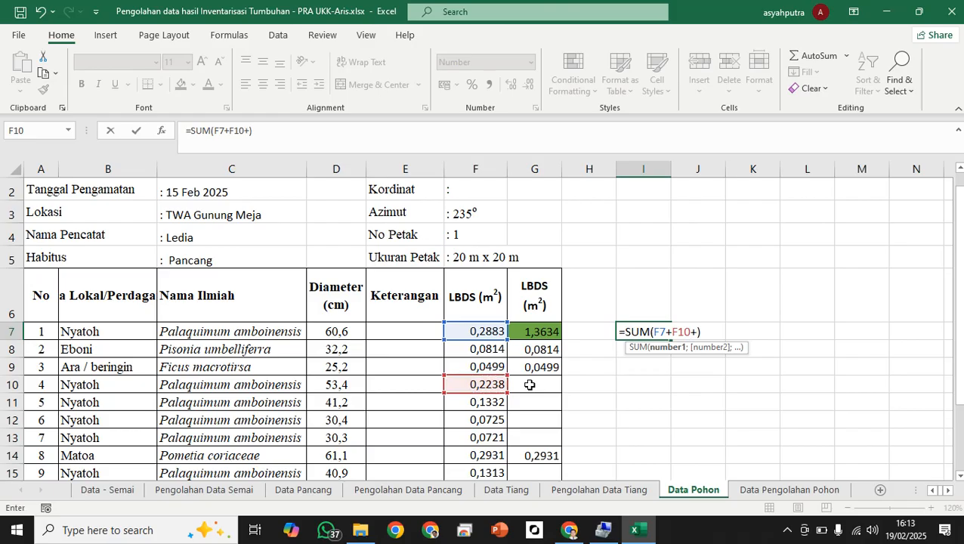
pyautogui.click(478, 406)
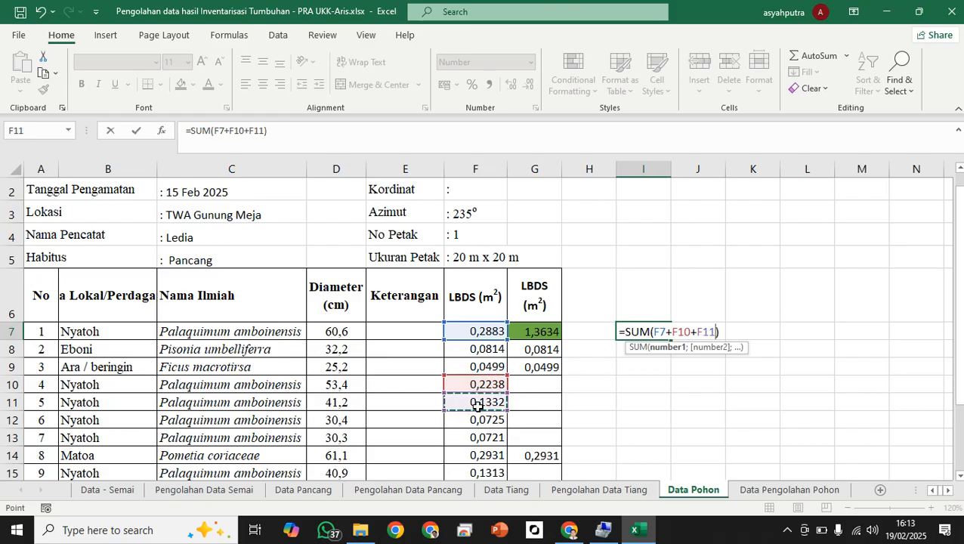
pyautogui.write('+')
pyautogui.scroll(-2, 478, 347)
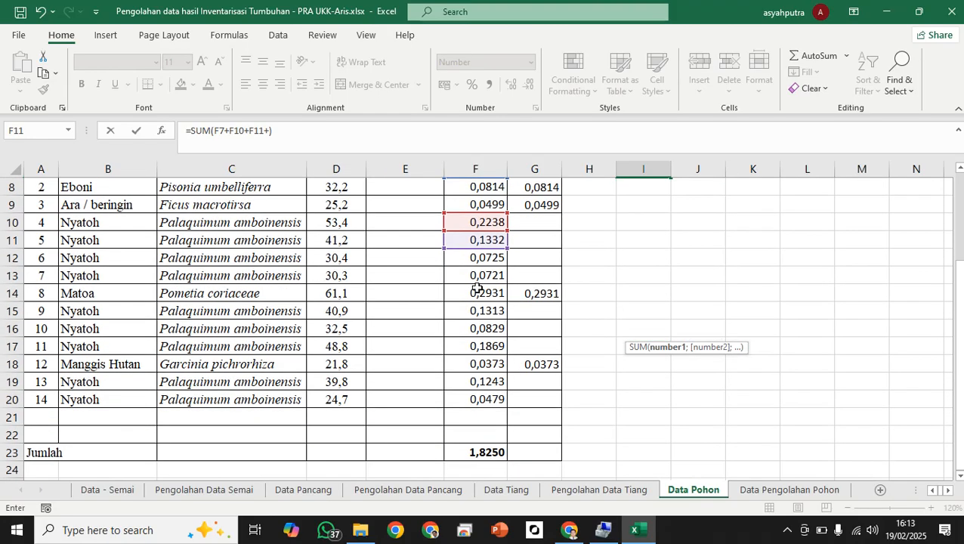
pyautogui.click(460, 257)
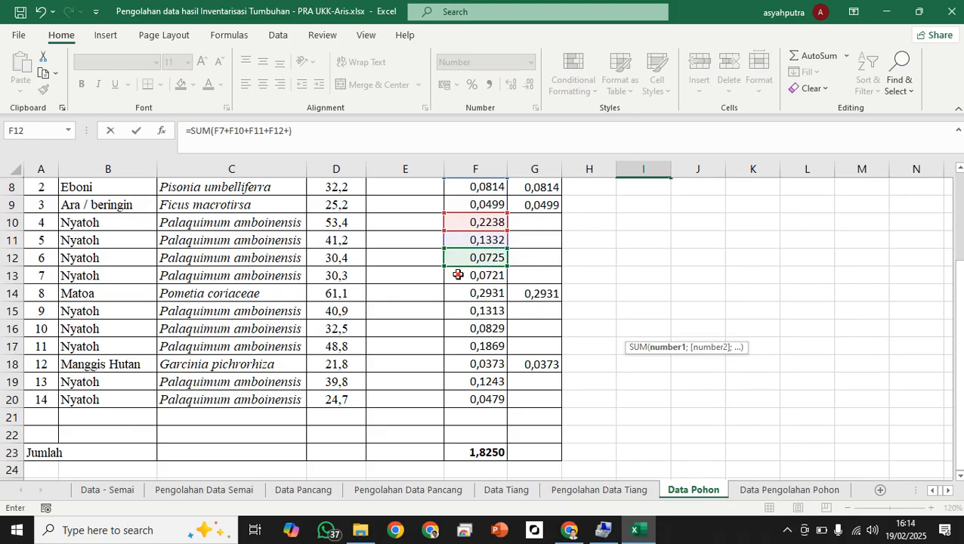
pyautogui.click(458, 275)
pyautogui.write('+')
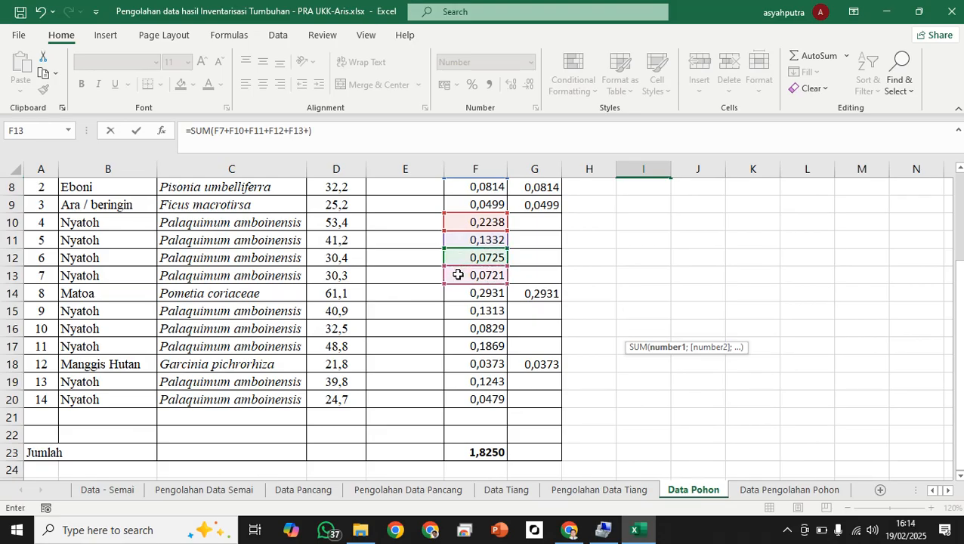
# - Complete the I7 formula as =SUM(F7+F10+F11+F12+F13+F15+F16+F17+F17+F19+F20)
pyautogui.click(471, 311)
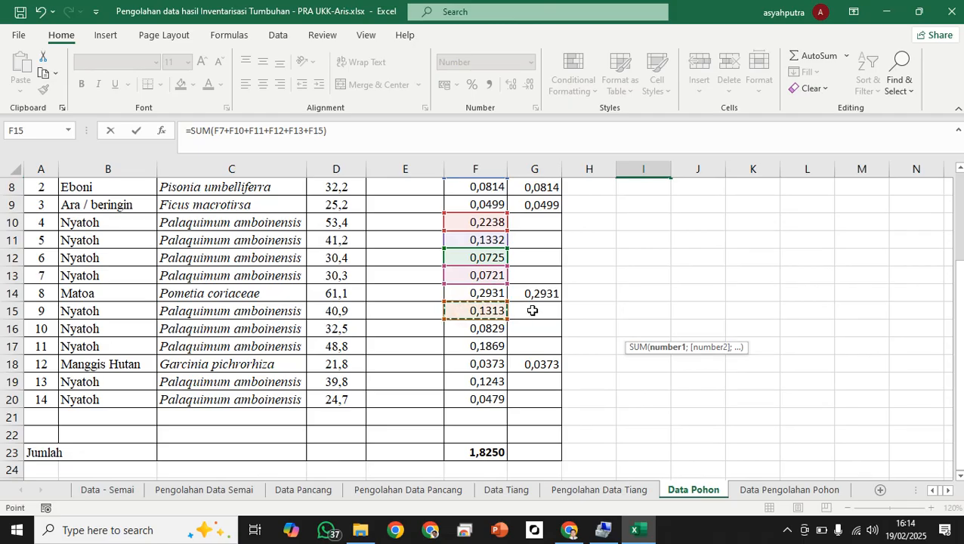
pyautogui.write('+')
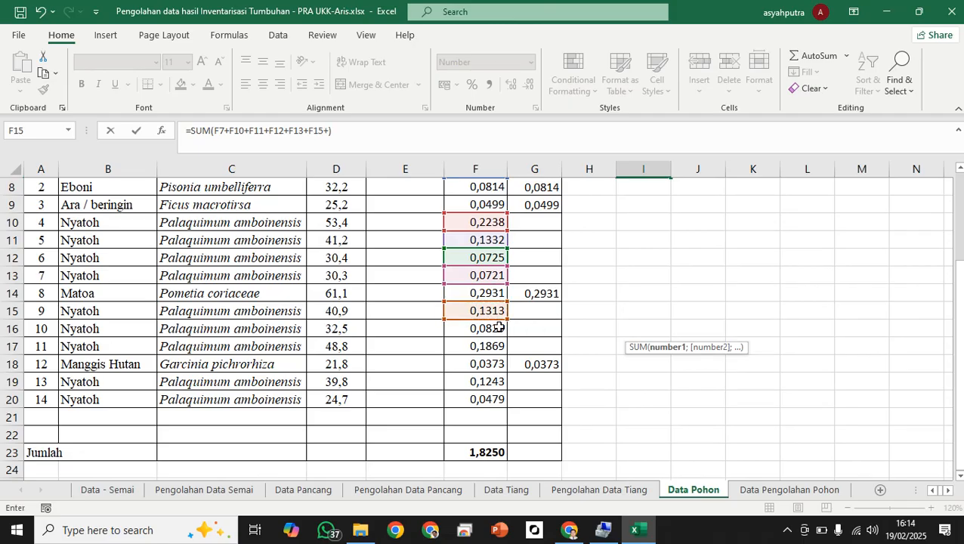
pyautogui.click(499, 327)
pyautogui.write('+')
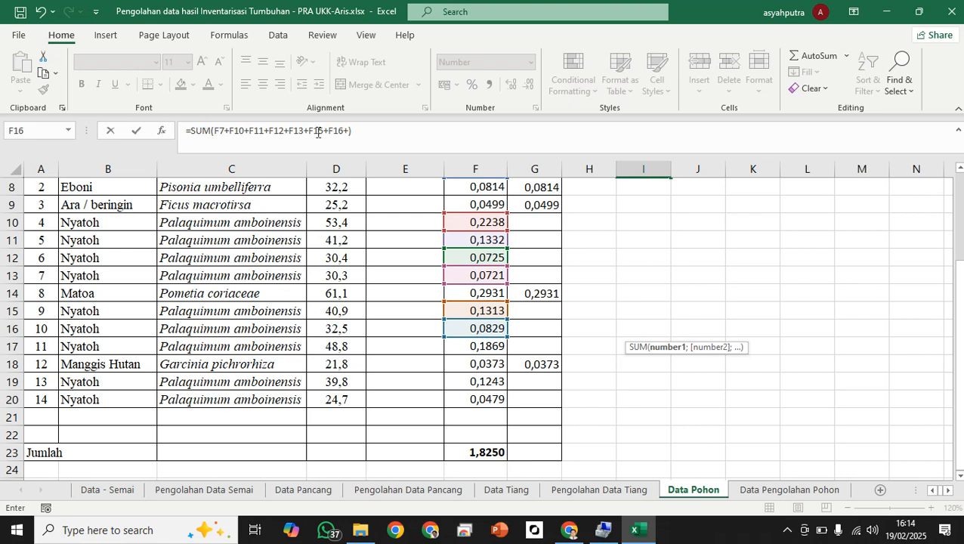
pyautogui.click(476, 345)
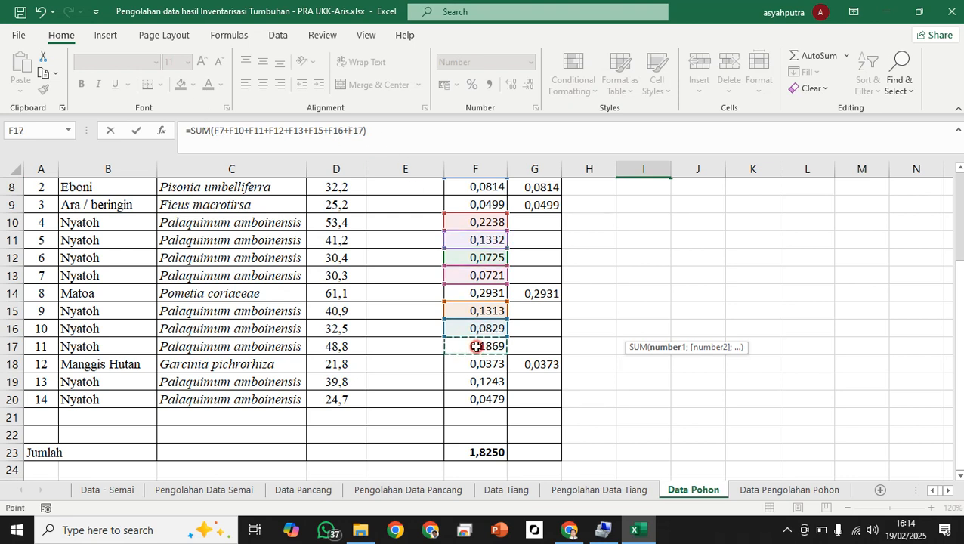
pyautogui.write('+')
pyautogui.click(469, 345)
pyautogui.write('+')
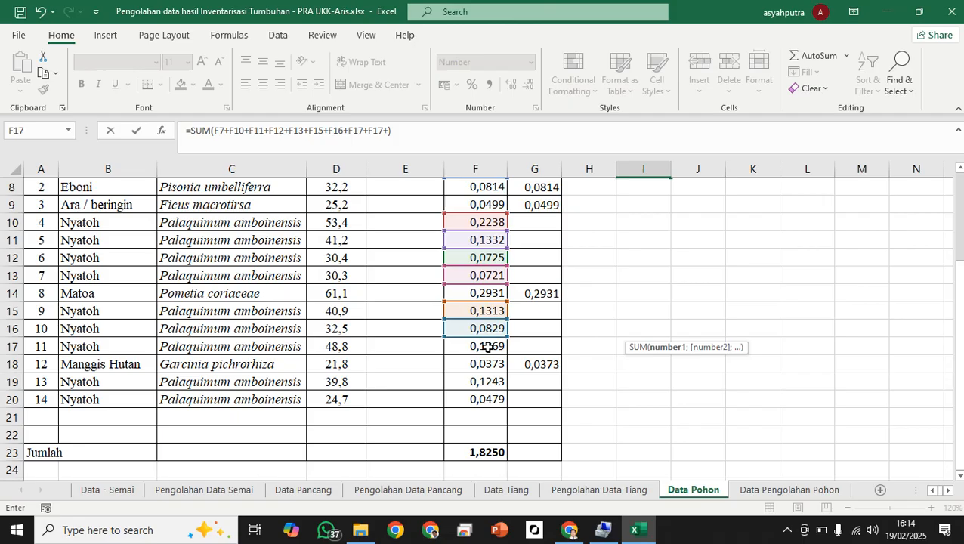
pyautogui.click(483, 382)
pyautogui.write('+')
pyautogui.click(493, 400)
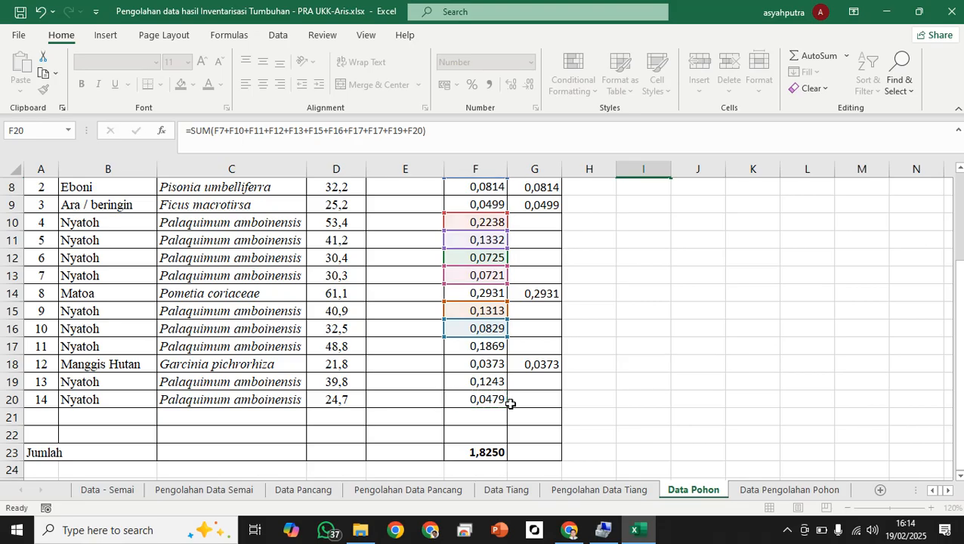
pyautogui.press('Return')
pyautogui.scroll(2, 514, 402)
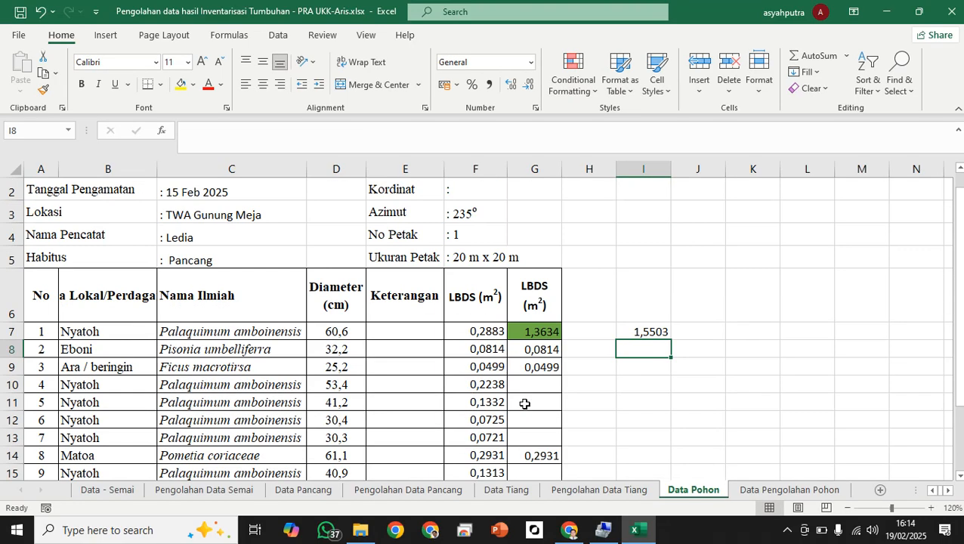
# - Clear the Nyatoh total formula from the green LBDS cell G7
pyautogui.click(644, 333)
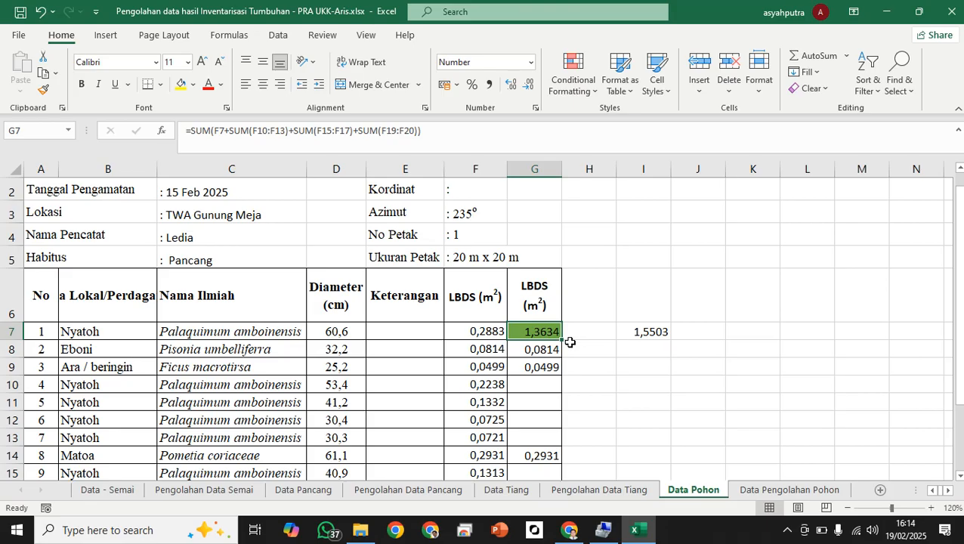
pyautogui.press('Delete')
# - Check the cells added in the I7 formula against the Nyatoh rows of the tree list
pyautogui.click(654, 332)
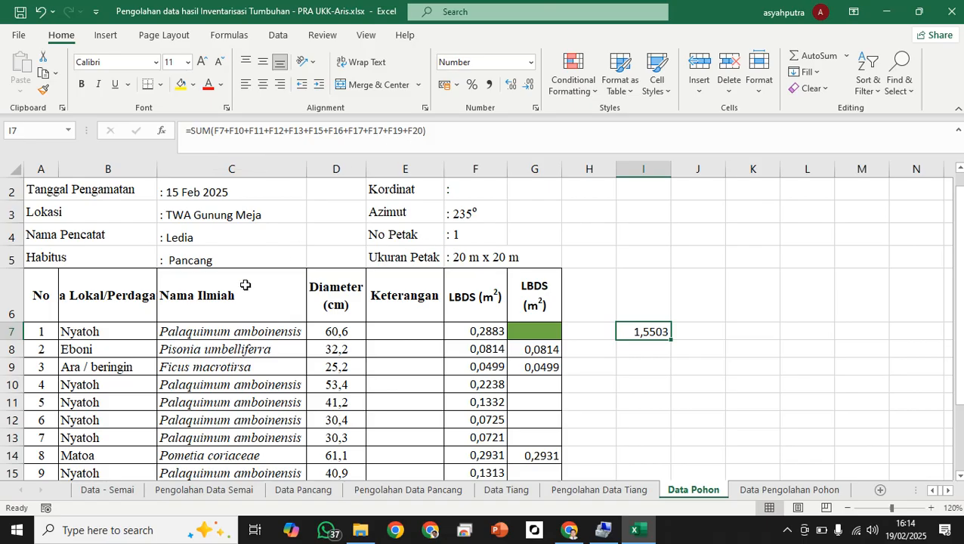
pyautogui.scroll(-2, 248, 282)
pyautogui.scroll(1, 243, 285)
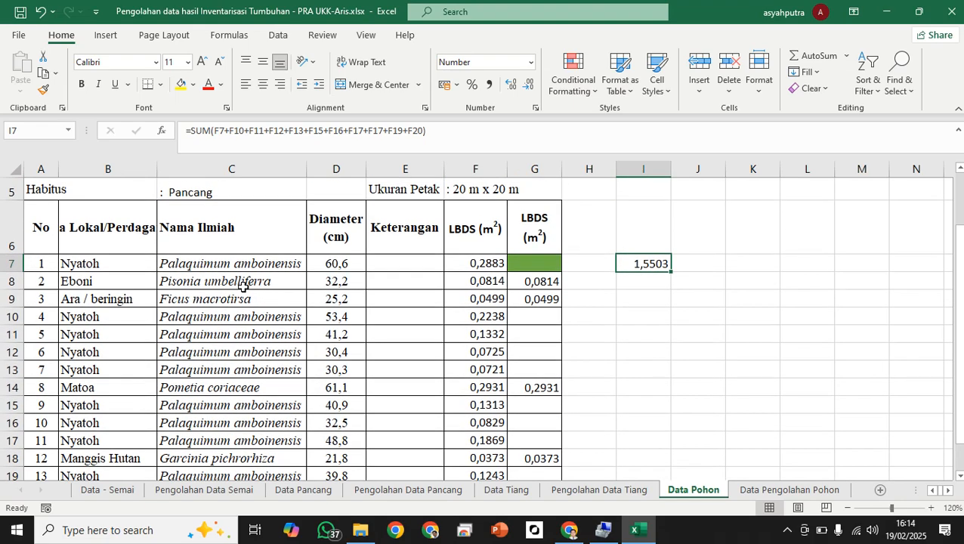
pyautogui.click(194, 266)
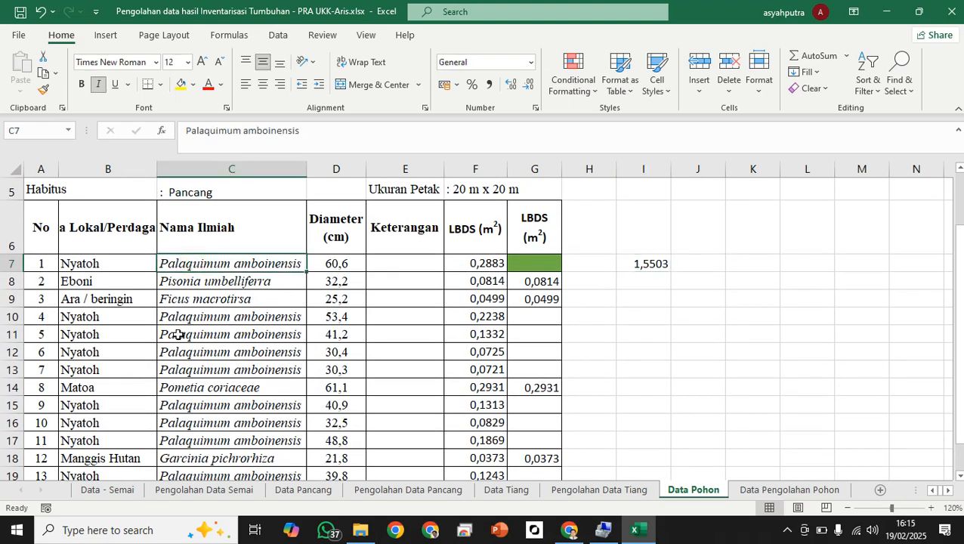
# - Go through the Nyatoh entries in the Nama Ilmiah column: C7, C10:C13, C15:C17 and C19:C20
pyautogui.moveTo(178, 317); pyautogui.dragTo(169, 432)
pyautogui.scroll(-2, 172, 406)
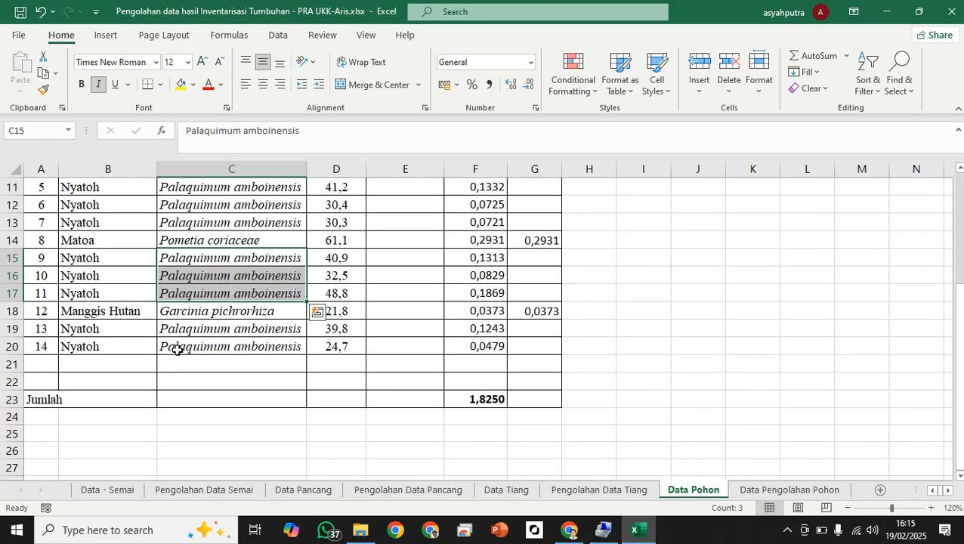
pyautogui.moveTo(176, 328); pyautogui.dragTo(175, 341)
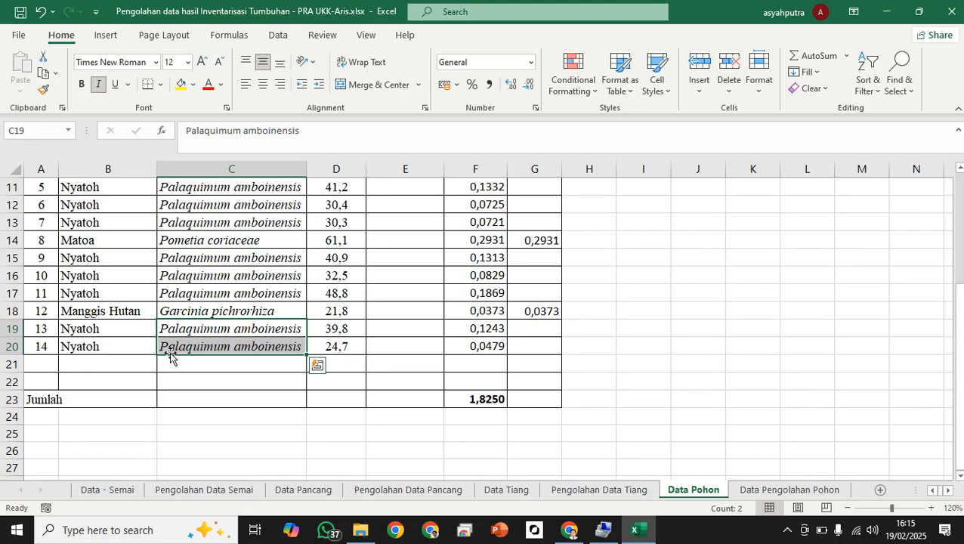
pyautogui.scroll(1, 170, 353)
pyautogui.scroll(3, 170, 354)
pyautogui.scroll(-1, 170, 354)
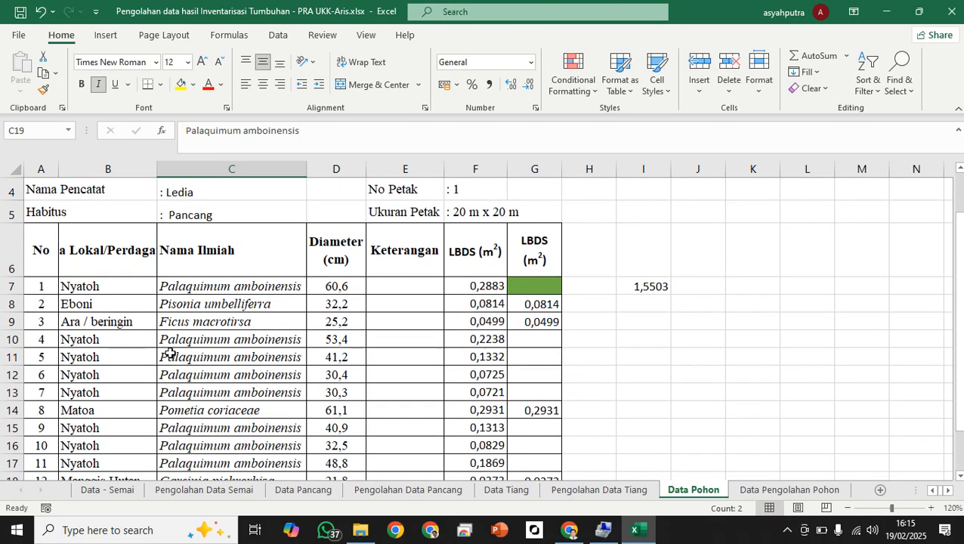
pyautogui.click(176, 288)
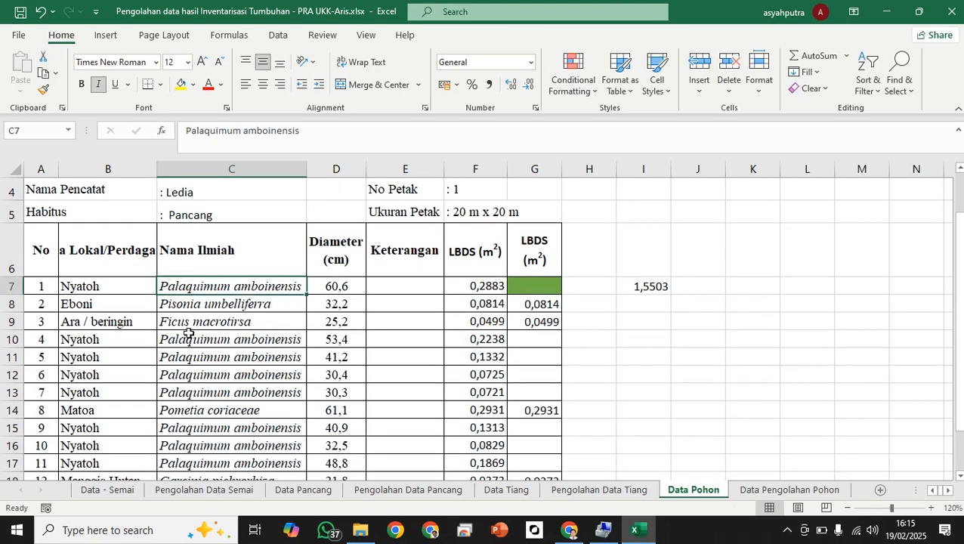
pyautogui.moveTo(185, 342); pyautogui.dragTo(181, 387)
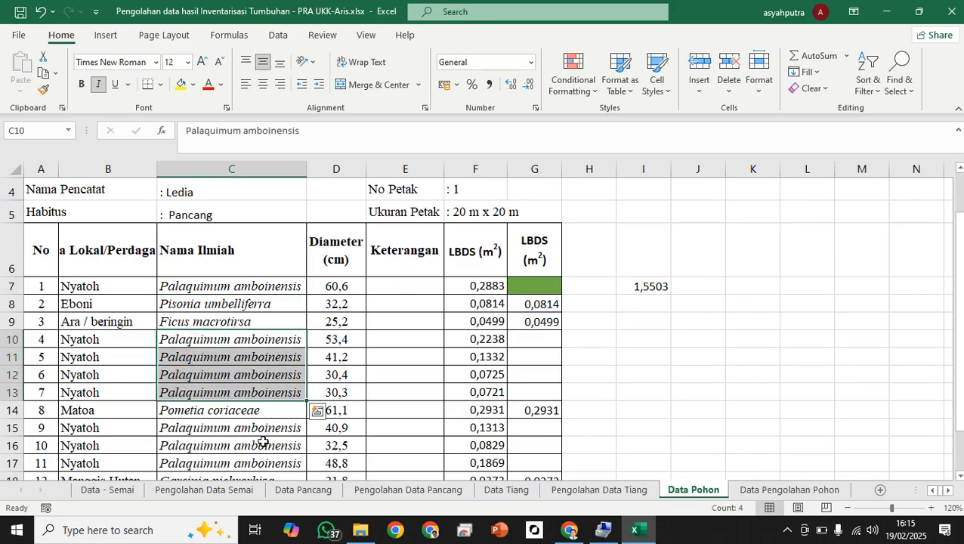
pyautogui.scroll(-3, 219, 427)
pyautogui.moveTo(183, 223); pyautogui.dragTo(196, 307)
pyautogui.click(184, 295)
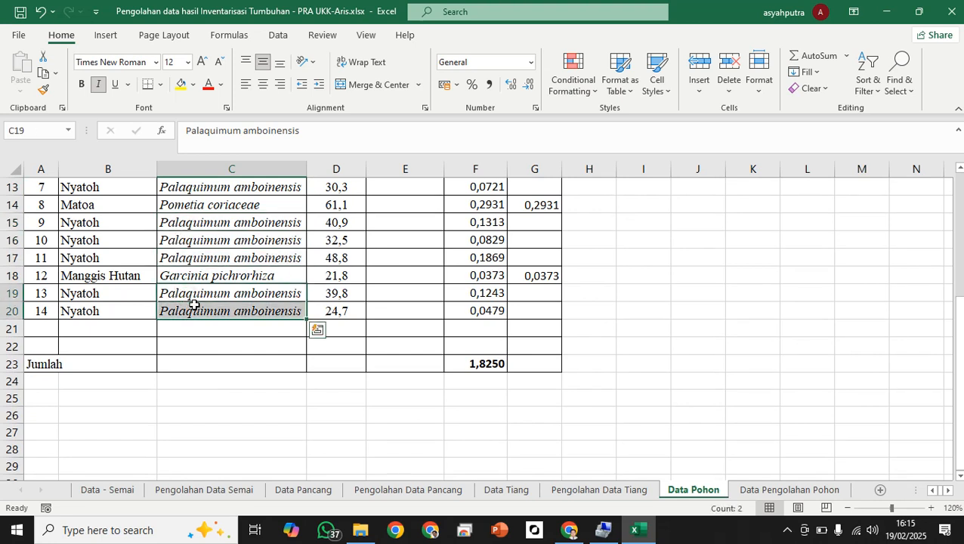
pyautogui.scroll(4, 279, 327)
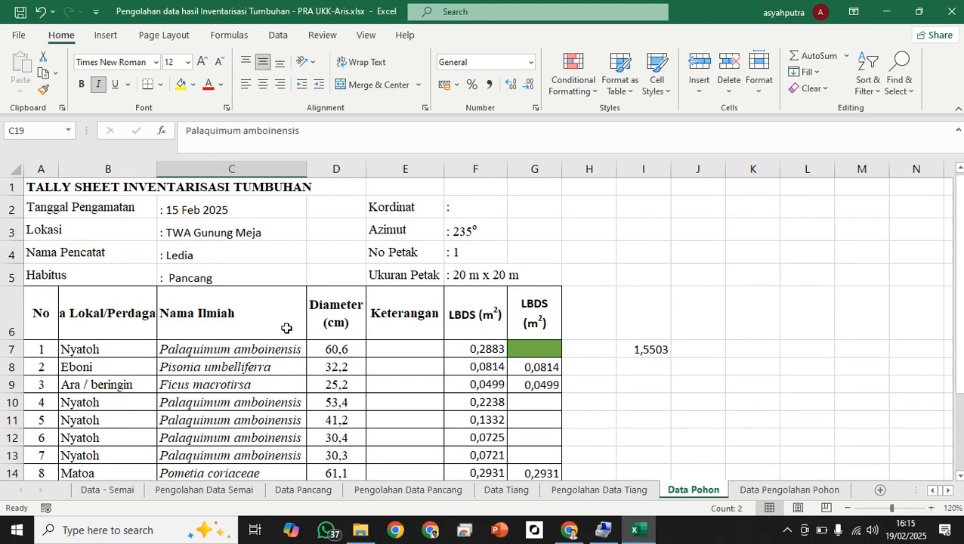
# - Remove the duplicate F17 from the sum formula in I7
pyautogui.click(654, 349)
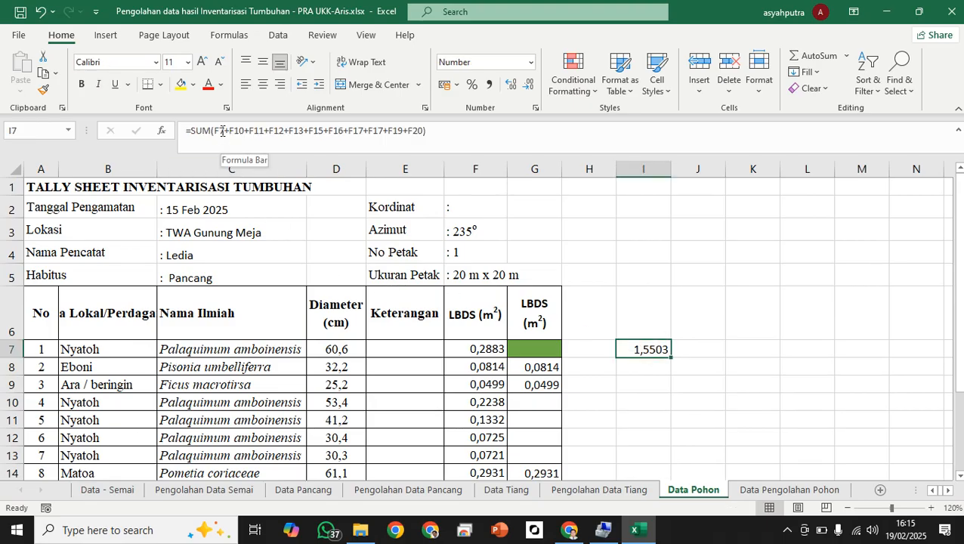
pyautogui.click(365, 132)
pyautogui.press('BackSpace')
pyautogui.press('BackSpace')
pyautogui.press('BackSpace')
pyautogui.press('BackSpace')
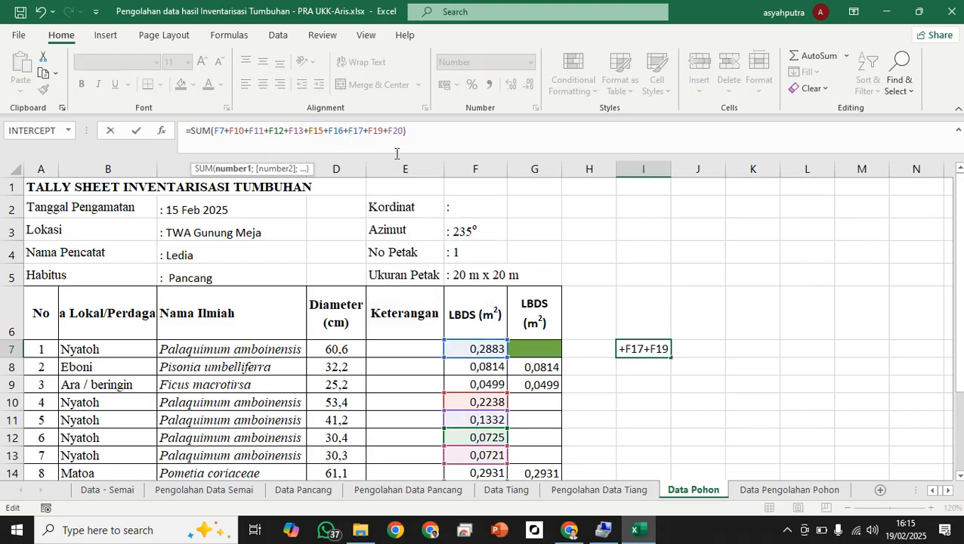
pyautogui.press('Return')
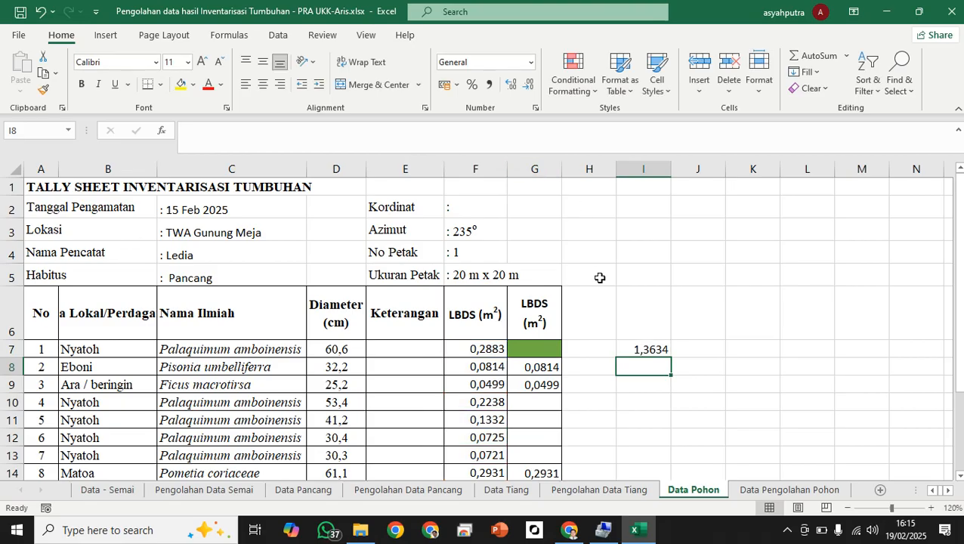
# - Start a SUM formula in the green LBDS cell G7 with the Nyatoh basal area cells F7, F10, F11, F12 and F13
pyautogui.scroll(-1, 575, 313)
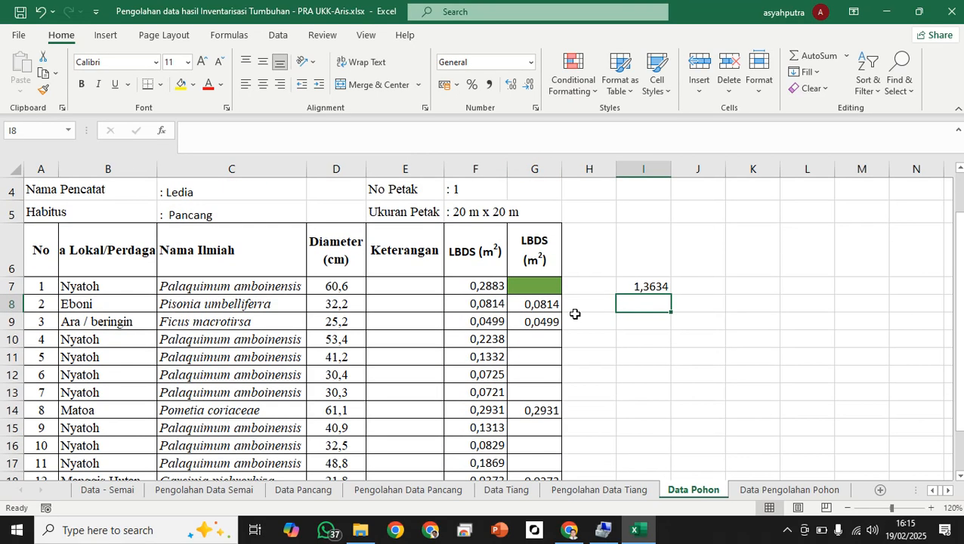
pyautogui.scroll(-1, 575, 314)
pyautogui.scroll(1, 575, 313)
pyautogui.click(520, 292)
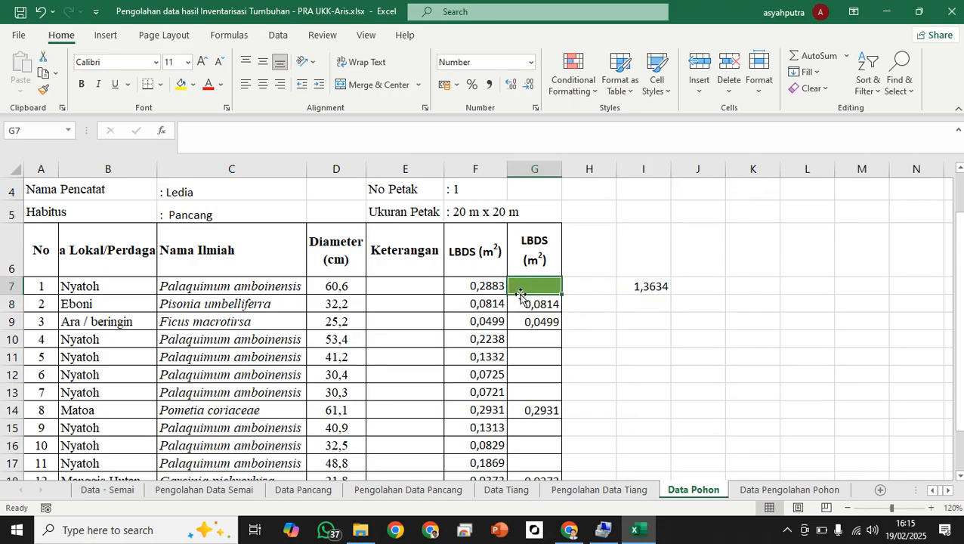
pyautogui.write('=SUM')
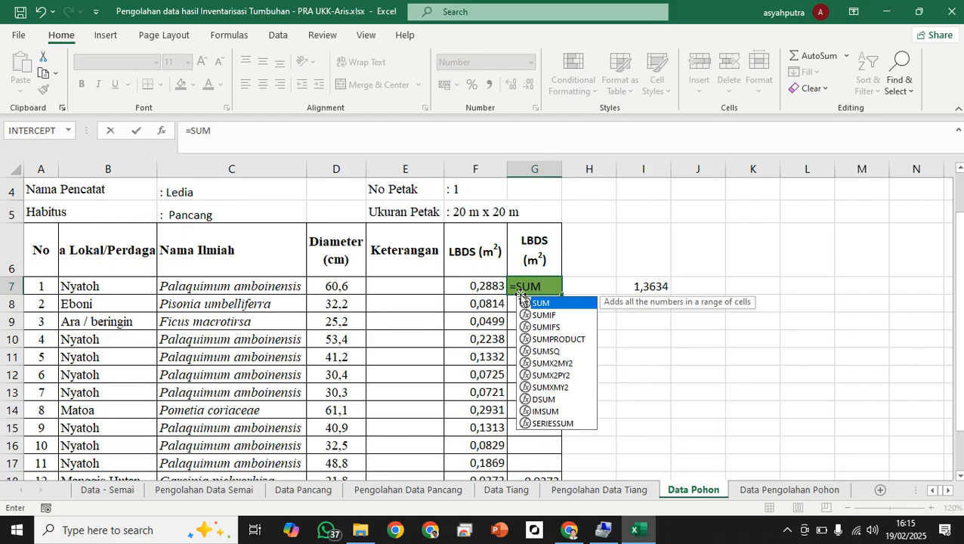
pyautogui.write('(')
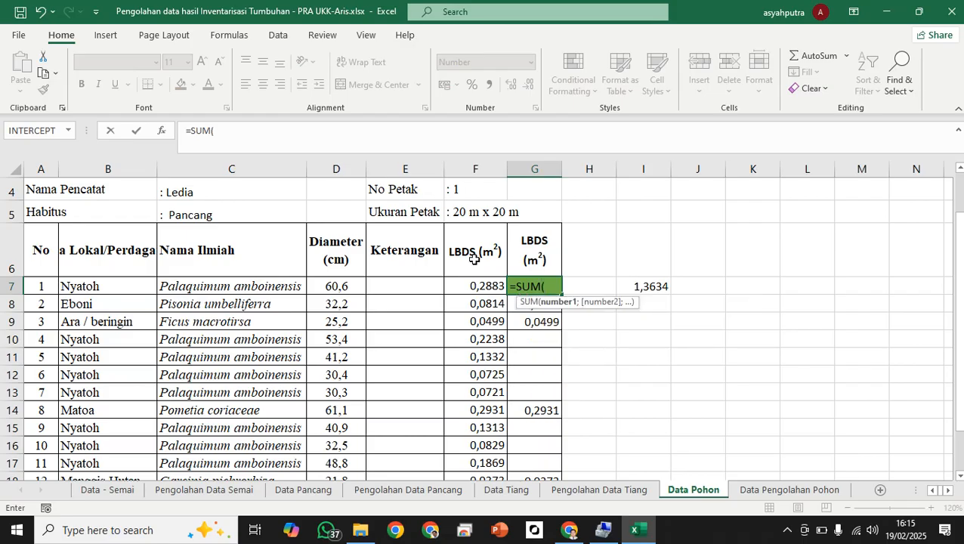
pyautogui.click(466, 286)
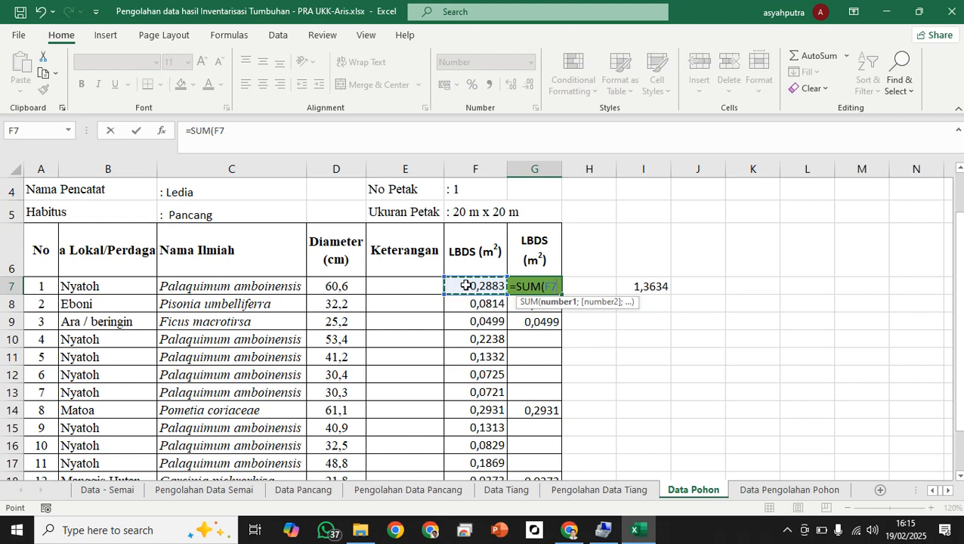
pyautogui.keyDown('ctrl'); pyautogui.click(481, 339); pyautogui.keyUp('ctrl')
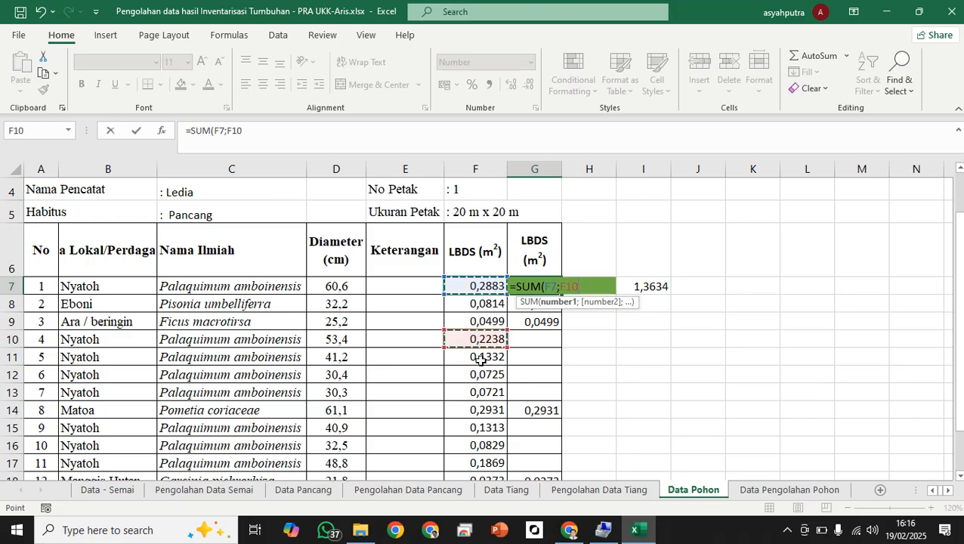
pyautogui.keyDown('ctrl'); pyautogui.click(480, 358); pyautogui.keyUp('ctrl')
pyautogui.keyDown('ctrl'); pyautogui.click(482, 376); pyautogui.keyUp('ctrl')
pyautogui.keyDown('ctrl'); pyautogui.click(484, 391); pyautogui.keyUp('ctrl')
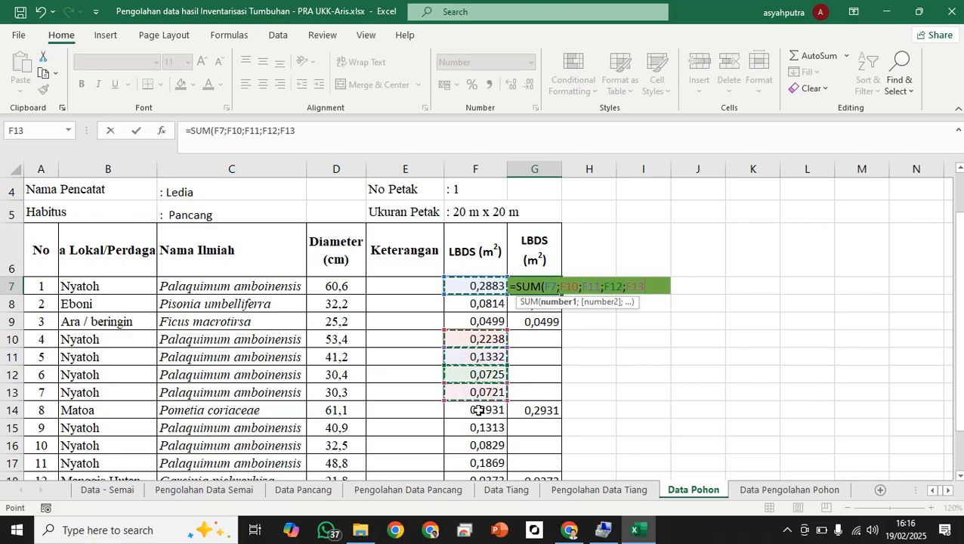
# - Complete the G7 sum with F15, F16, F17, F19 and F20, and clear the trial total in I7
pyautogui.keyDown('ctrl'); pyautogui.click(472, 427); pyautogui.keyUp('ctrl')
pyautogui.keyDown('ctrl'); pyautogui.click(474, 445); pyautogui.keyUp('ctrl')
pyautogui.scroll(-2, 478, 416)
pyautogui.scroll(-2, 478, 417)
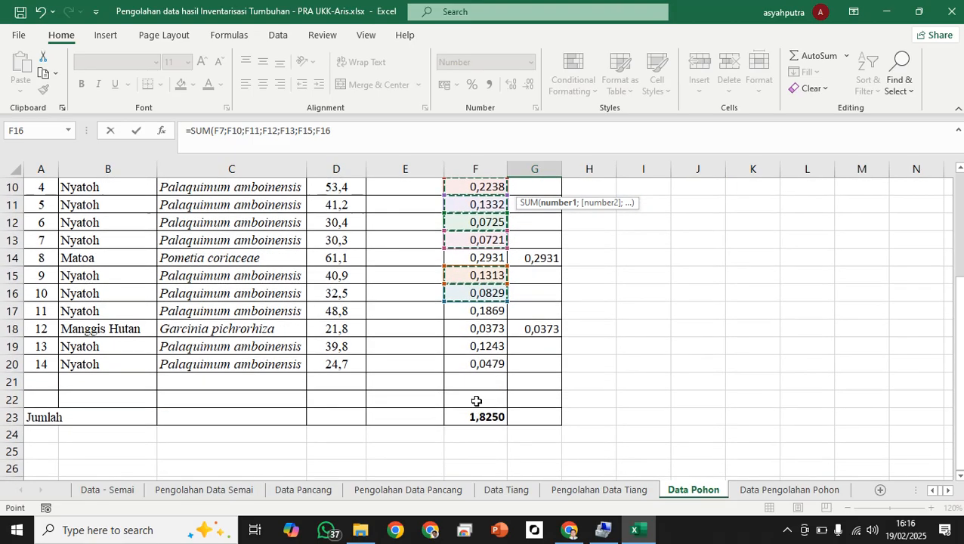
pyautogui.keyDown('ctrl'); pyautogui.click(466, 311); pyautogui.keyUp('ctrl')
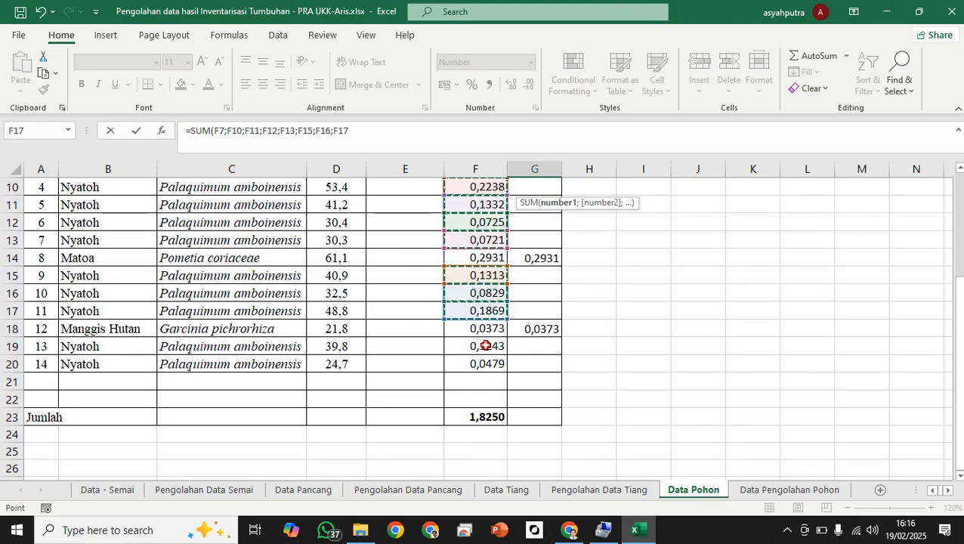
pyautogui.keyDown('ctrl'); pyautogui.click(489, 346); pyautogui.keyUp('ctrl')
pyautogui.keyDown('ctrl'); pyautogui.click(487, 364); pyautogui.keyUp('ctrl')
pyautogui.scroll(3, 598, 386)
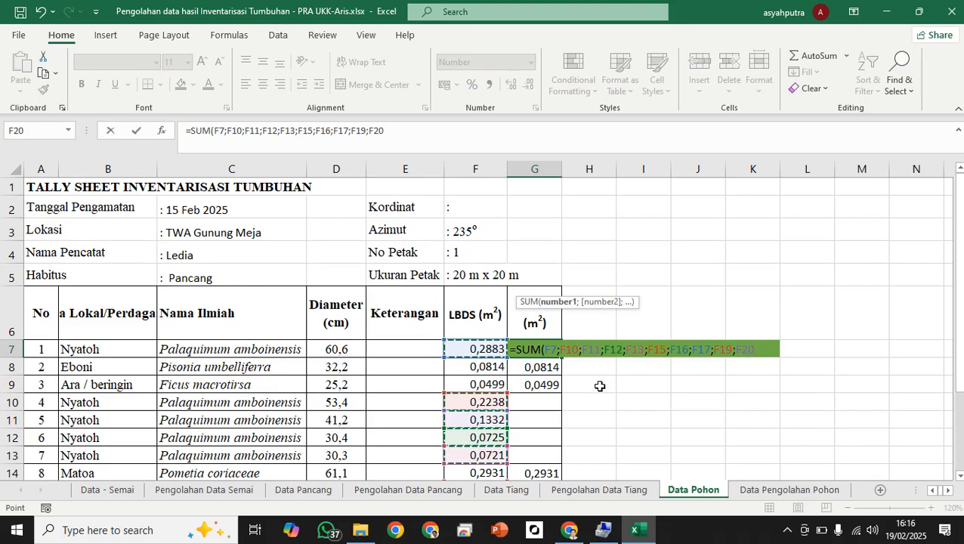
pyautogui.write(')')
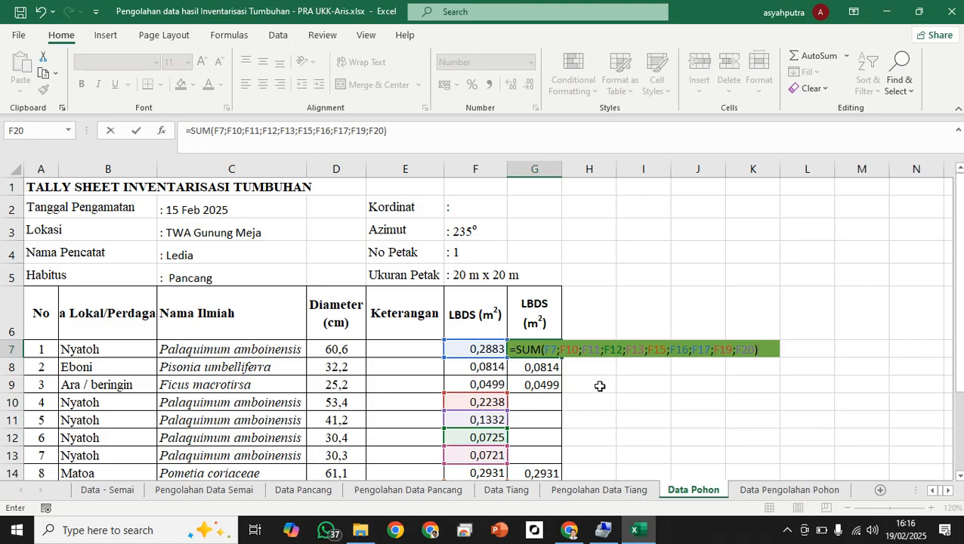
pyautogui.press('Return')
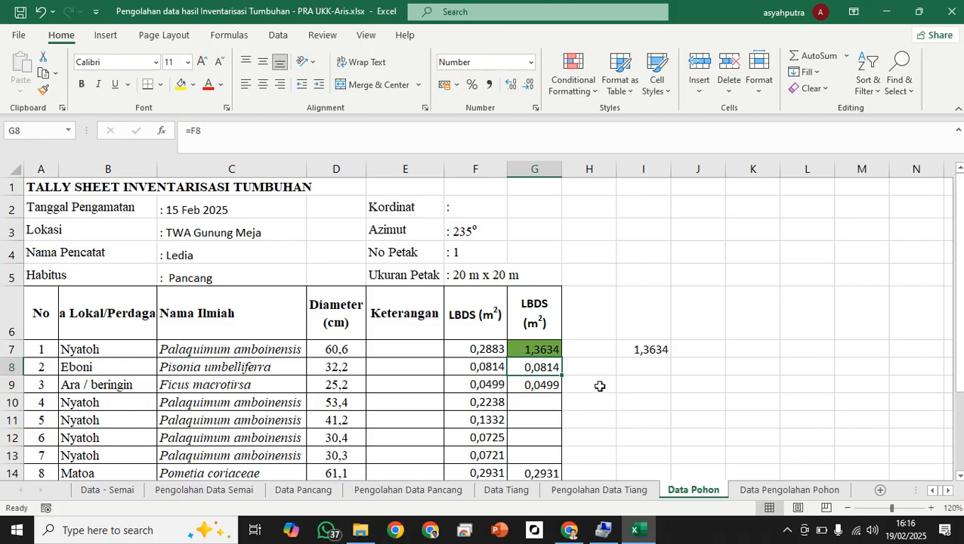
pyautogui.click(658, 349)
pyautogui.press('Delete')
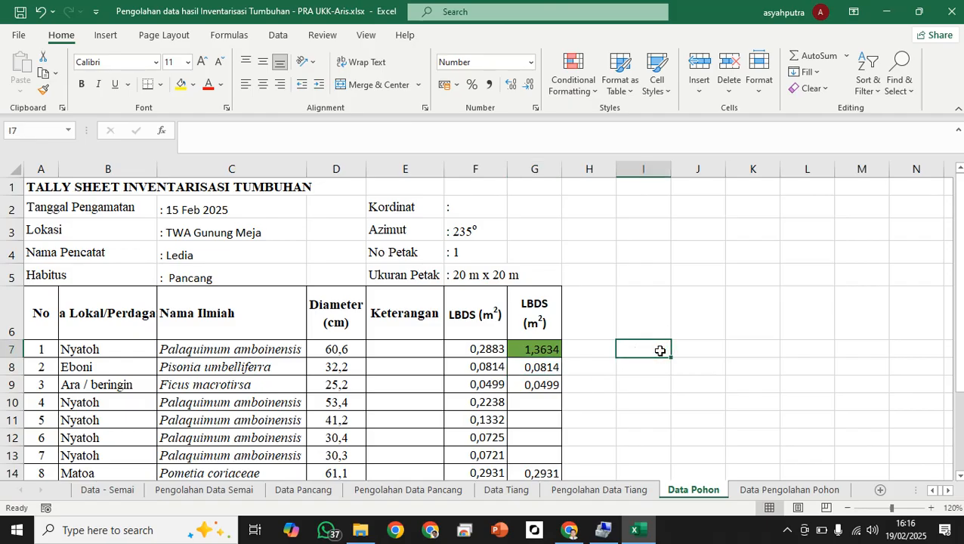
# - Re-enter the species basal areas for Eboni as =F8 in G8 and for Ara / beringin as =F9 in G9
pyautogui.click(71, 365)
pyautogui.scroll(-1, 70, 365)
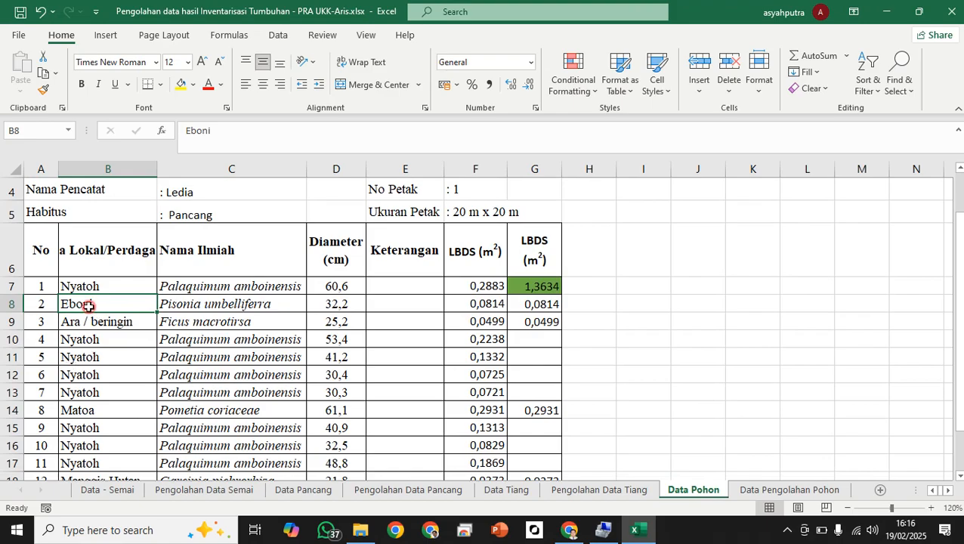
pyautogui.click(530, 303)
pyautogui.click(483, 303)
pyautogui.click(529, 304)
pyautogui.click(493, 304)
pyautogui.click(525, 304)
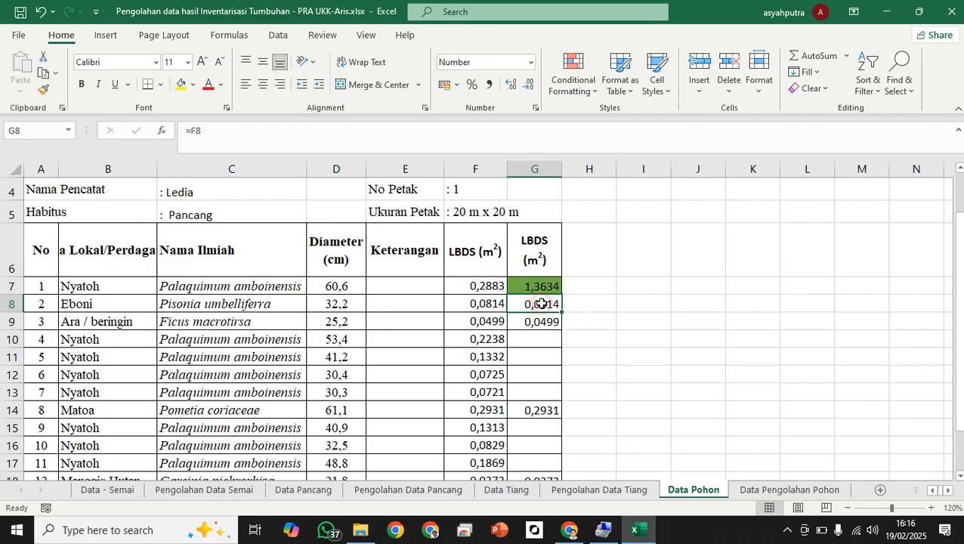
pyautogui.write('=')
pyautogui.click(472, 303)
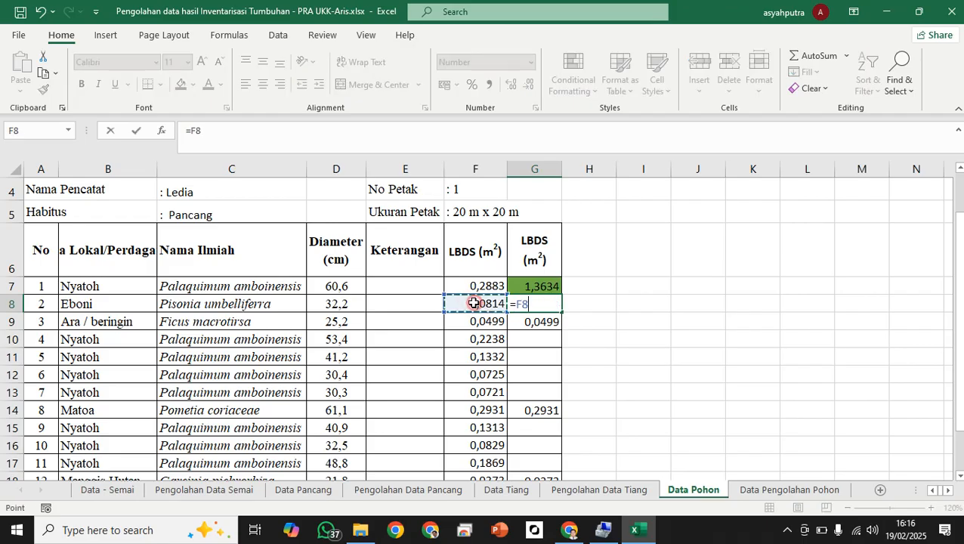
pyautogui.press('Return')
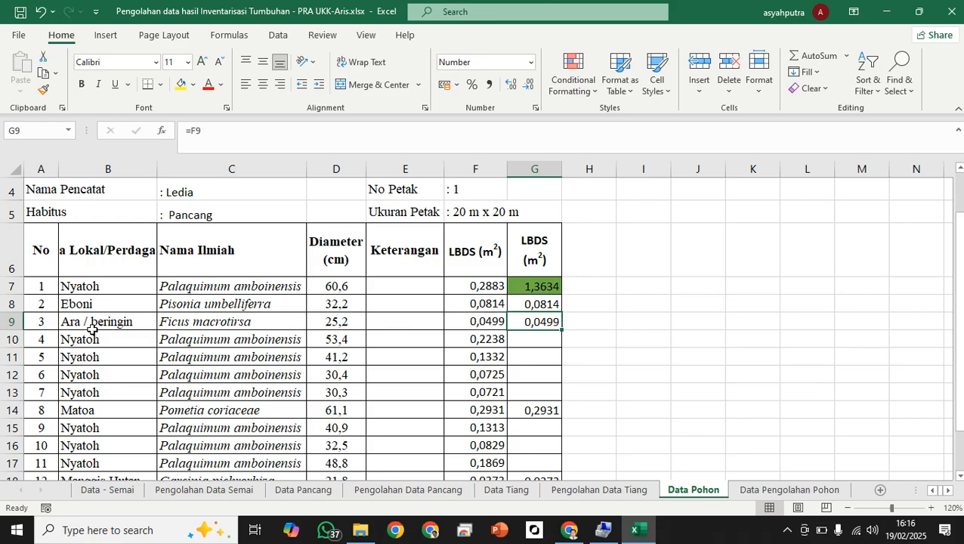
pyautogui.write('=')
pyautogui.click(483, 322)
pyautogui.press('Return')
# - Re-enter the species basal areas for Matoa as =F14 in G14 and for Manggis Hutan as =F18 in G18
pyautogui.scroll(-2, 530, 325)
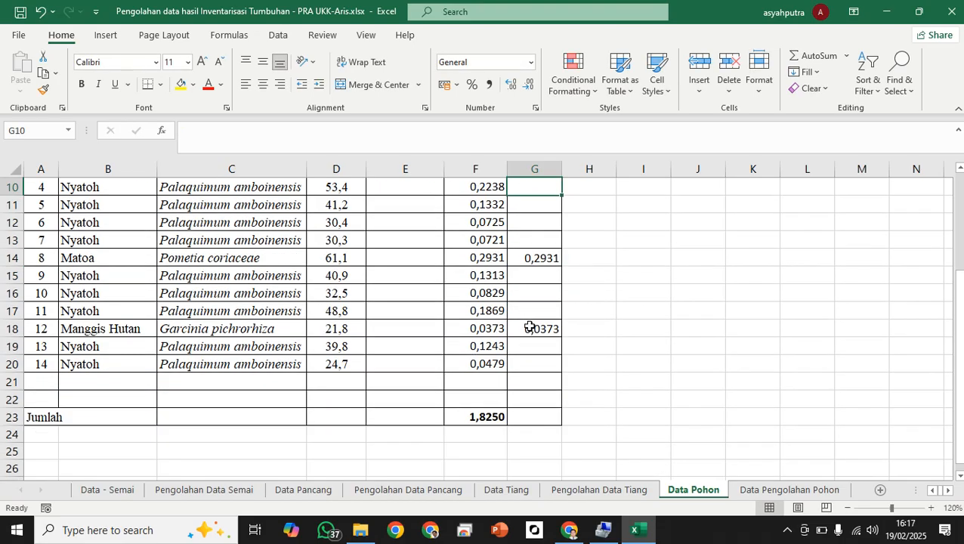
pyautogui.click(531, 259)
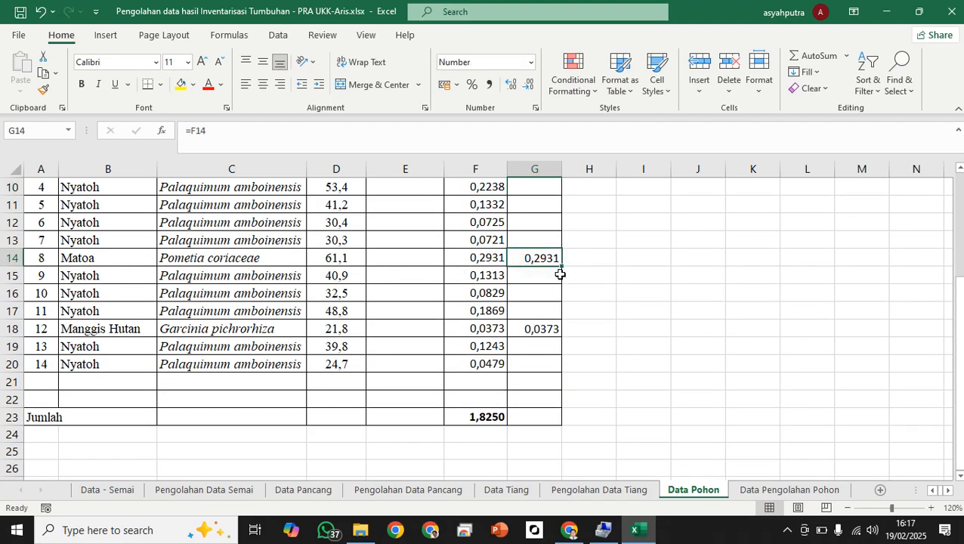
pyautogui.write('=')
pyautogui.click(473, 261)
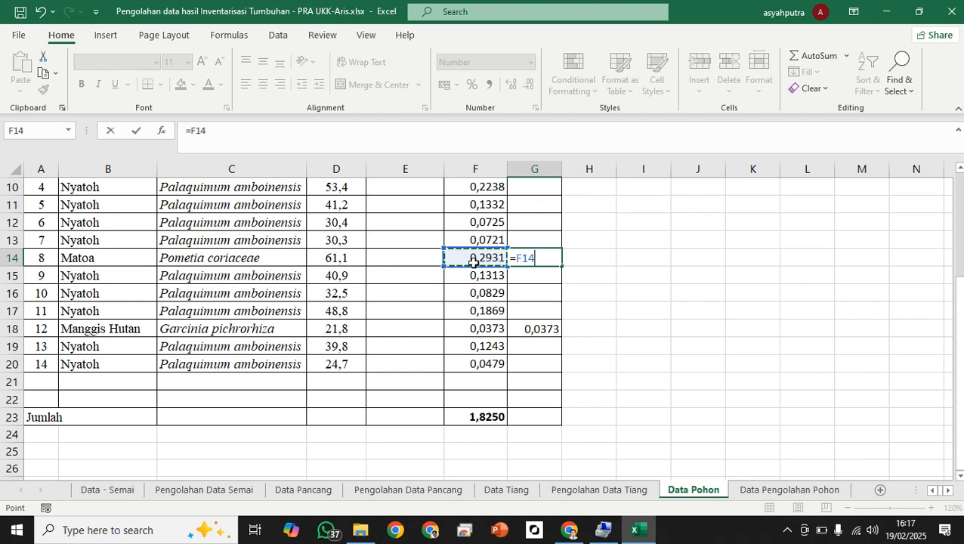
pyautogui.press('Return')
pyautogui.click(532, 329)
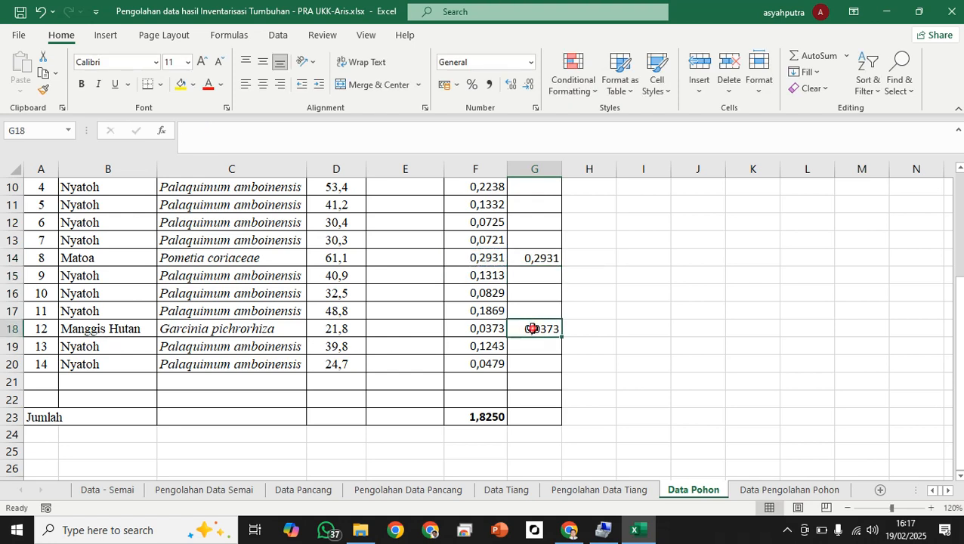
pyautogui.write('=')
pyautogui.click(488, 330)
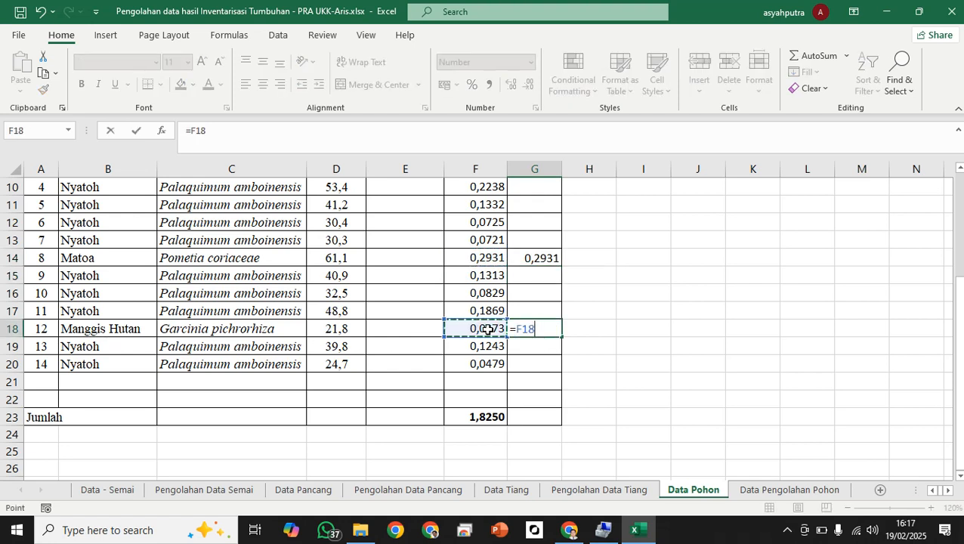
pyautogui.press('Return')
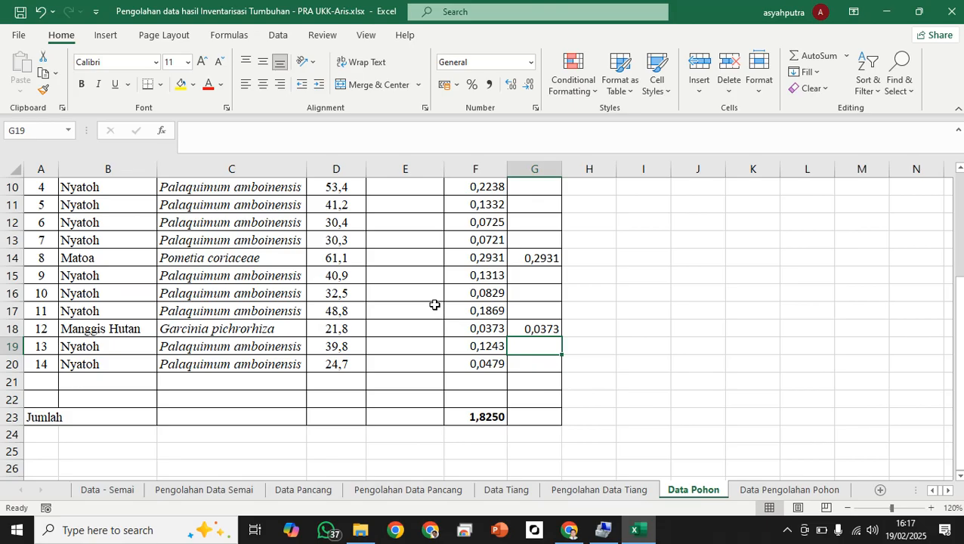
# - Review the per-species basal areas in the second LBDS column against the whole tree list
pyautogui.scroll(3, 434, 304)
pyautogui.scroll(-1, 434, 304)
pyautogui.scroll(-4, 434, 305)
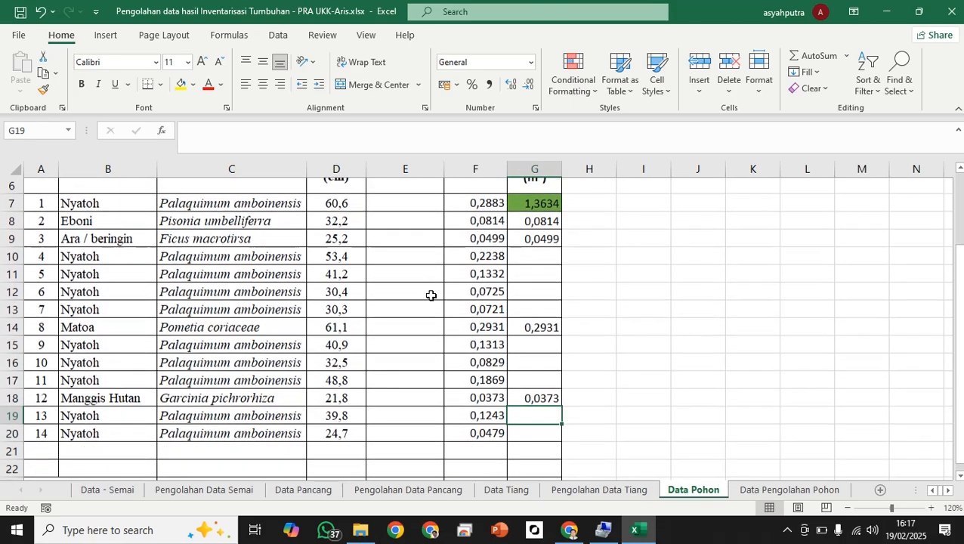
pyautogui.scroll(3, 427, 293)
pyautogui.scroll(1, 427, 293)
pyautogui.scroll(-2, 428, 294)
pyautogui.scroll(4, 427, 293)
pyautogui.scroll(-1, 426, 296)
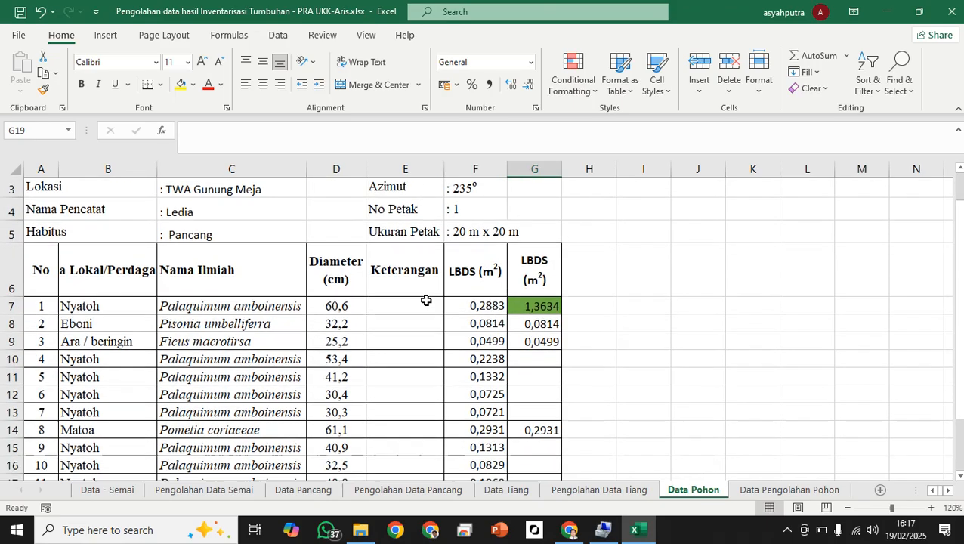
# - On the Data Pengolahan Pohon sheet, link the first species name in B4 to Nyatoh in B7 of Data Pohon
pyautogui.scroll(1, 426, 300)
pyautogui.scroll(-3, 426, 301)
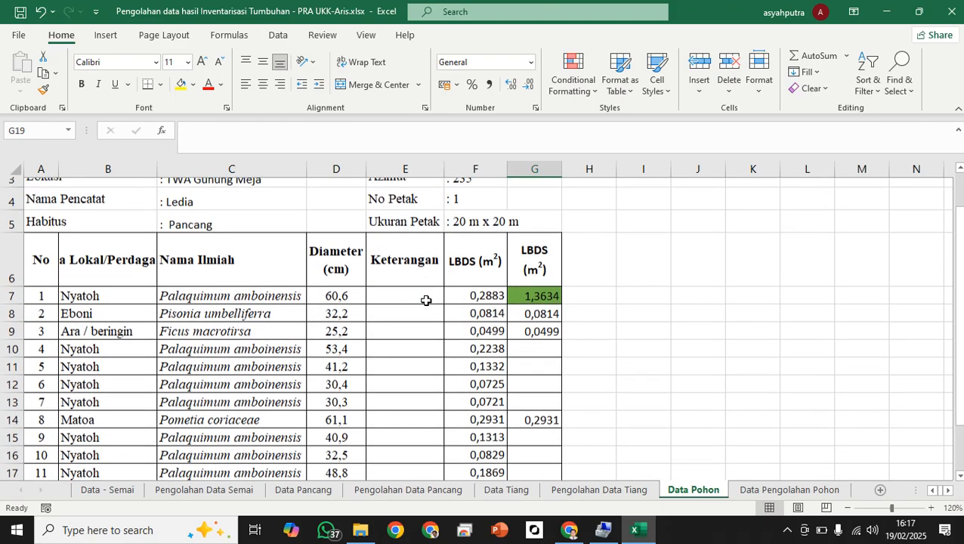
pyautogui.click(789, 490)
pyautogui.click(457, 378)
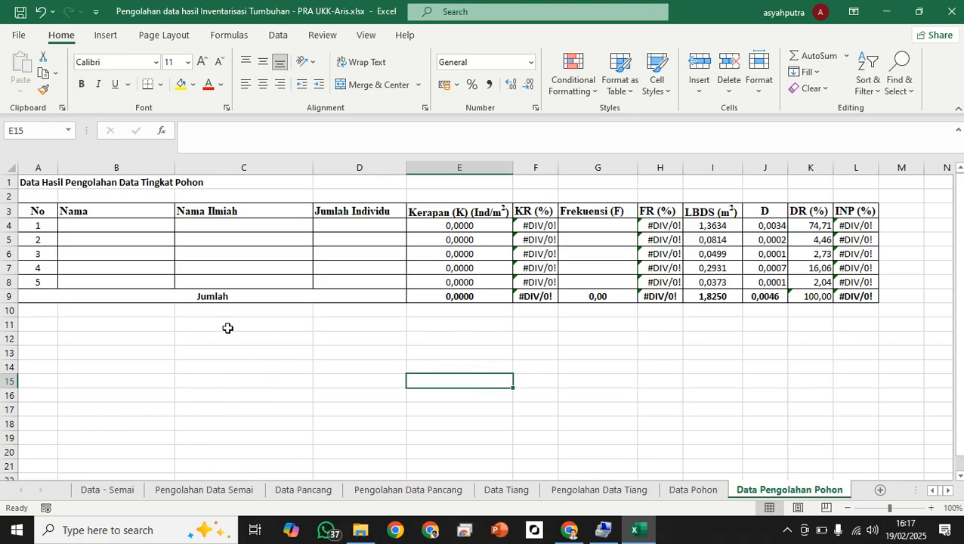
pyautogui.click(97, 224)
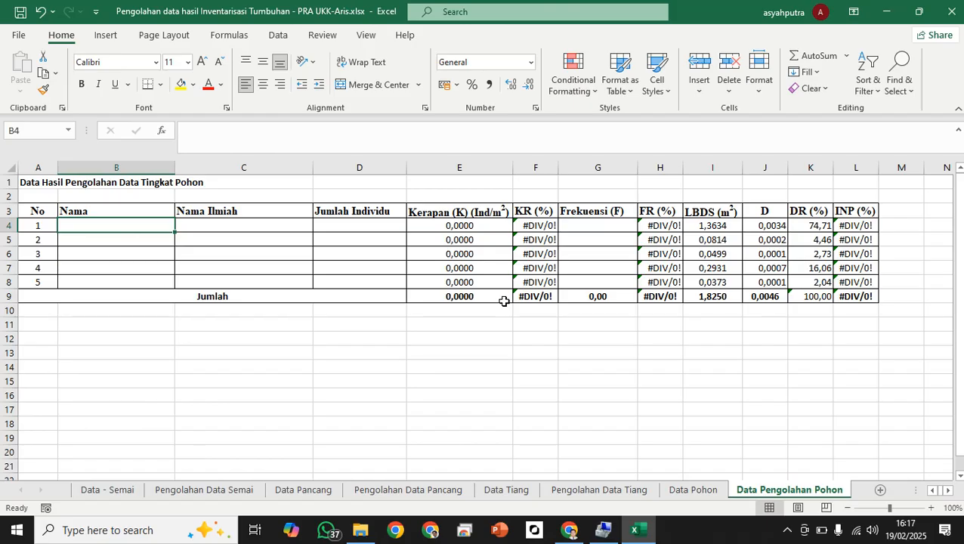
pyautogui.write('=')
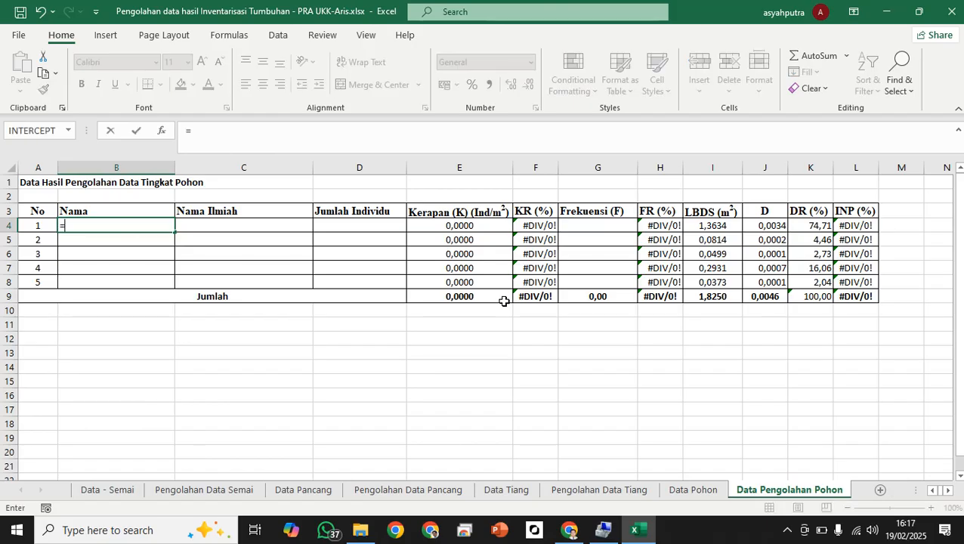
pyautogui.click(694, 490)
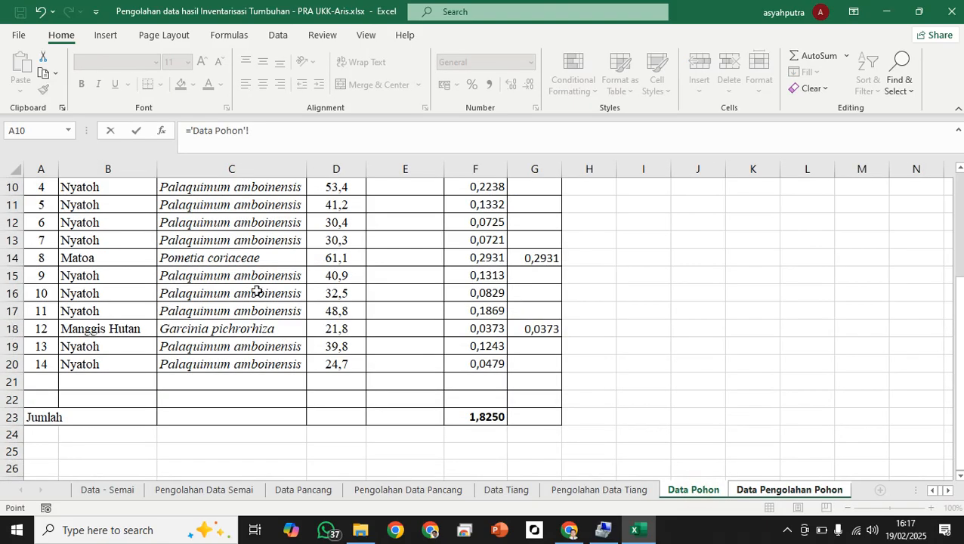
pyautogui.scroll(3, 181, 315)
pyautogui.scroll(-1, 192, 255)
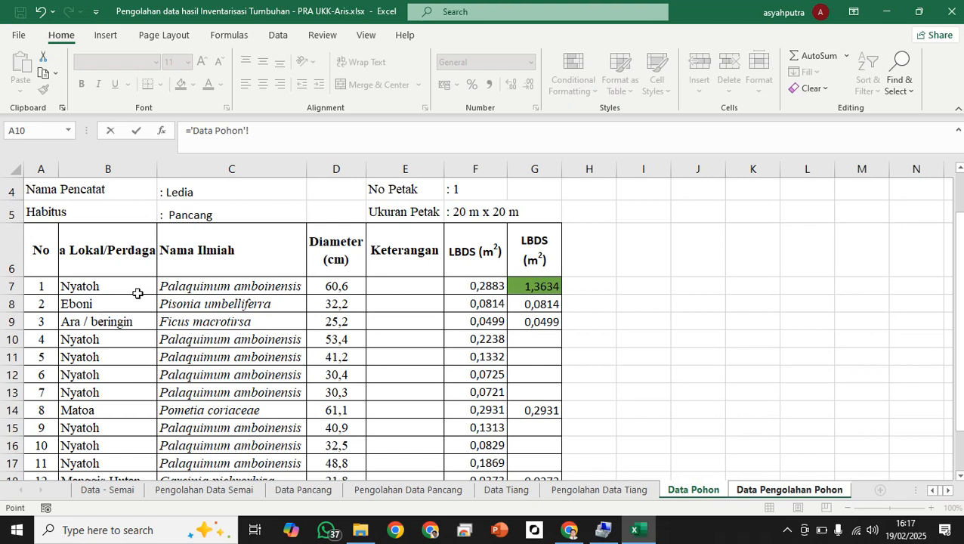
pyautogui.click(89, 285)
pyautogui.press('Return')
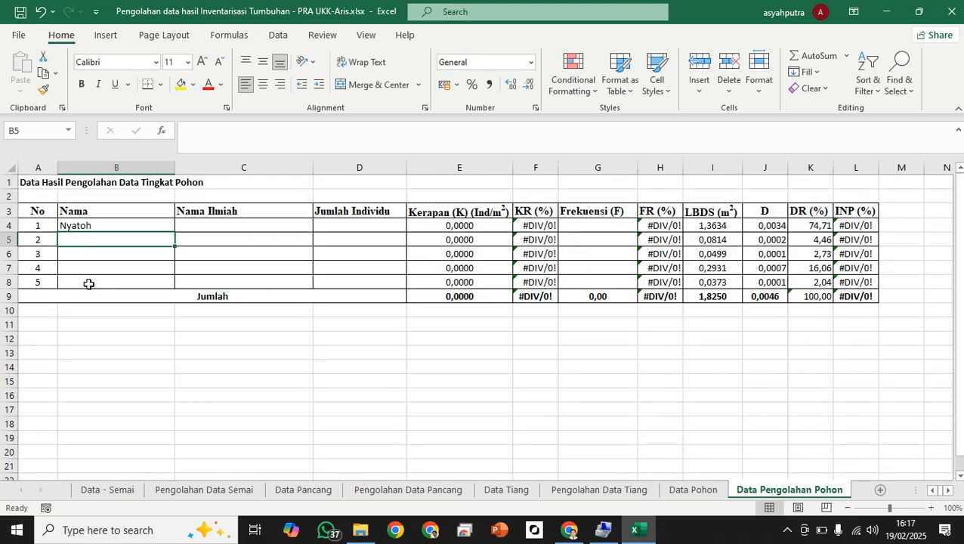
# - Extend the Nyatoh link into the Nama Ilmiah column and enter 10 as its Jumlah Individu
pyautogui.click(128, 225)
pyautogui.moveTo(175, 232); pyautogui.dragTo(264, 238)
pyautogui.click(349, 225)
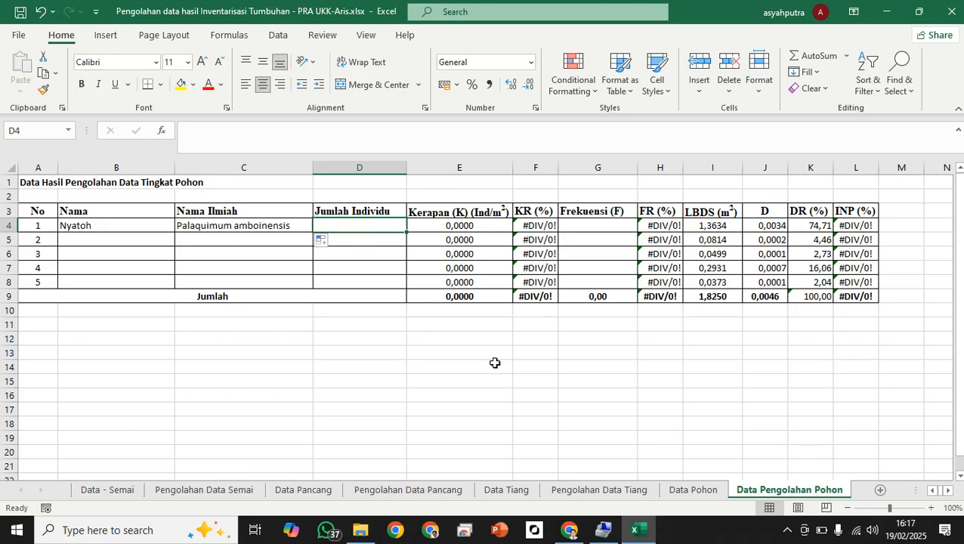
pyautogui.write('10')
pyautogui.click(495, 364)
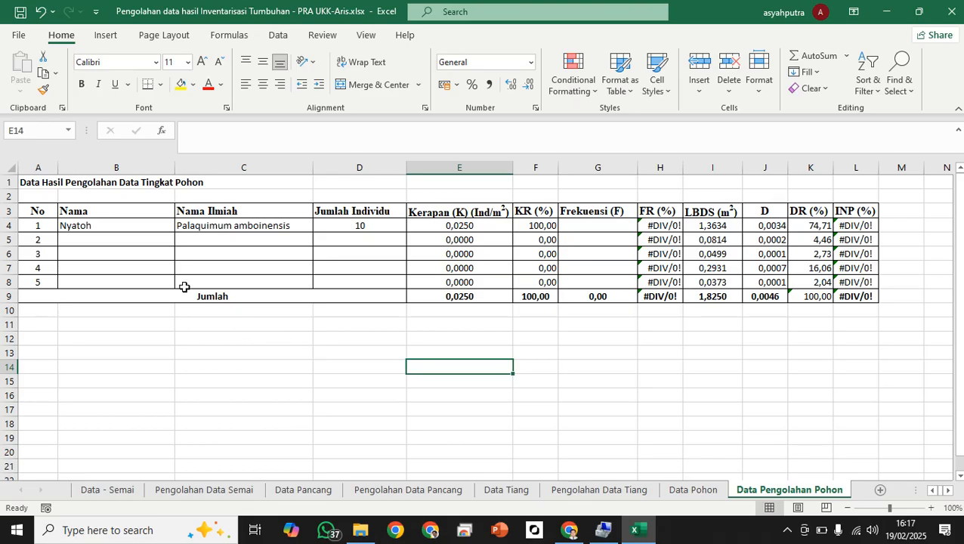
# - Link the second species name in B5 to Eboni in B8 of Data Pohon
pyautogui.click(98, 237)
pyautogui.write('=')
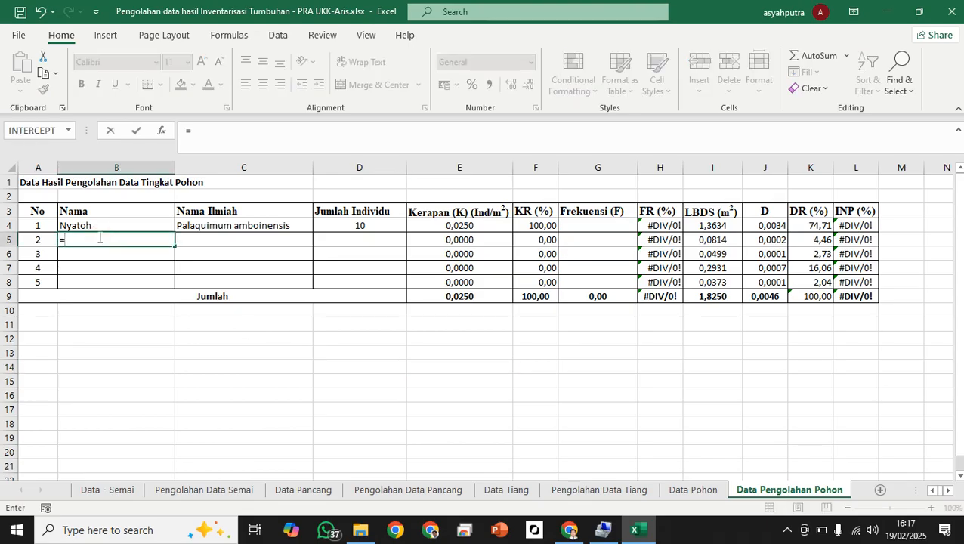
pyautogui.click(693, 489)
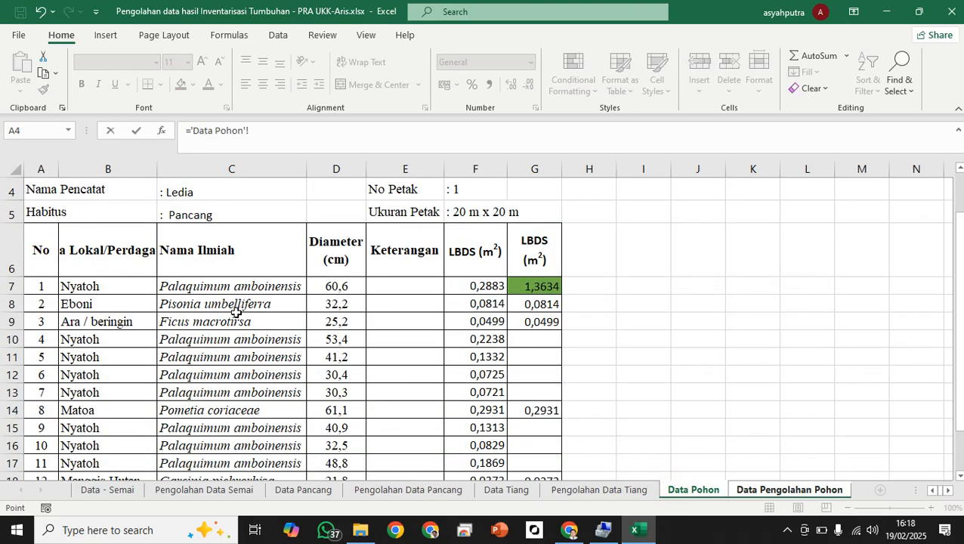
pyautogui.click(83, 303)
pyautogui.press('Return')
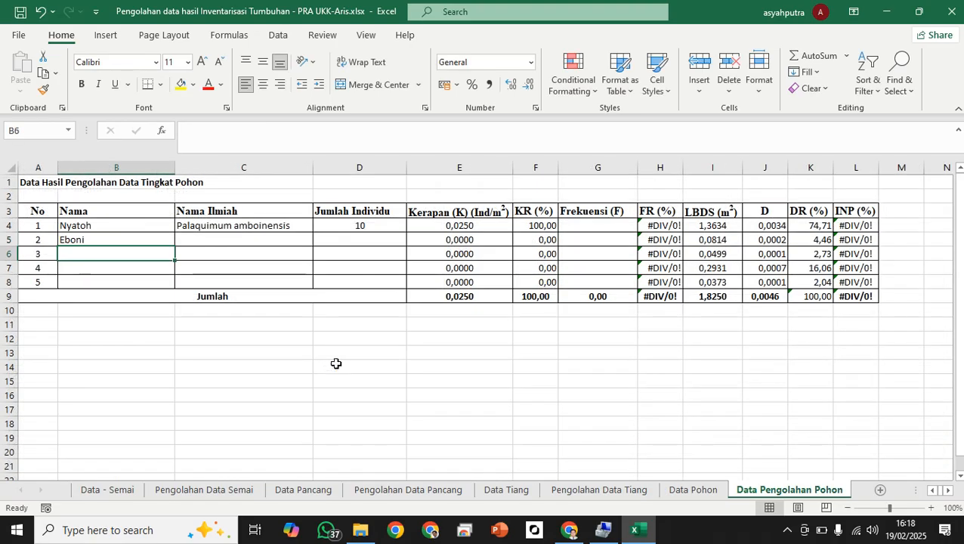
# - Extend the Eboni link into the Nama Ilmiah column and enter 1 as its Jumlah Individu
pyautogui.click(152, 240)
pyautogui.moveTo(172, 249); pyautogui.dragTo(261, 244)
pyautogui.click(378, 240)
pyautogui.write('1')
pyautogui.press('Return')
# - Link the third species name in B6 to Ara / beringin in B9 of Data Pohon
pyautogui.click(130, 255)
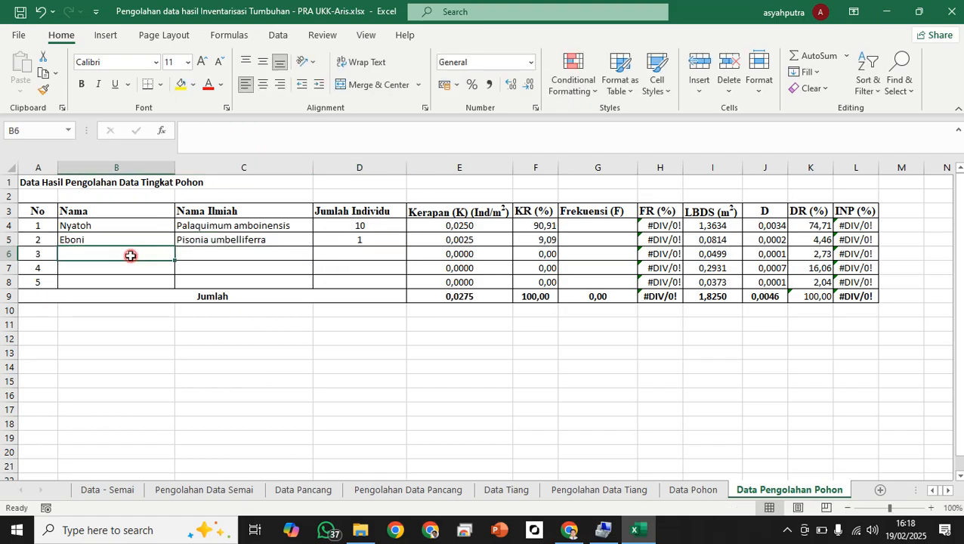
pyautogui.write('=')
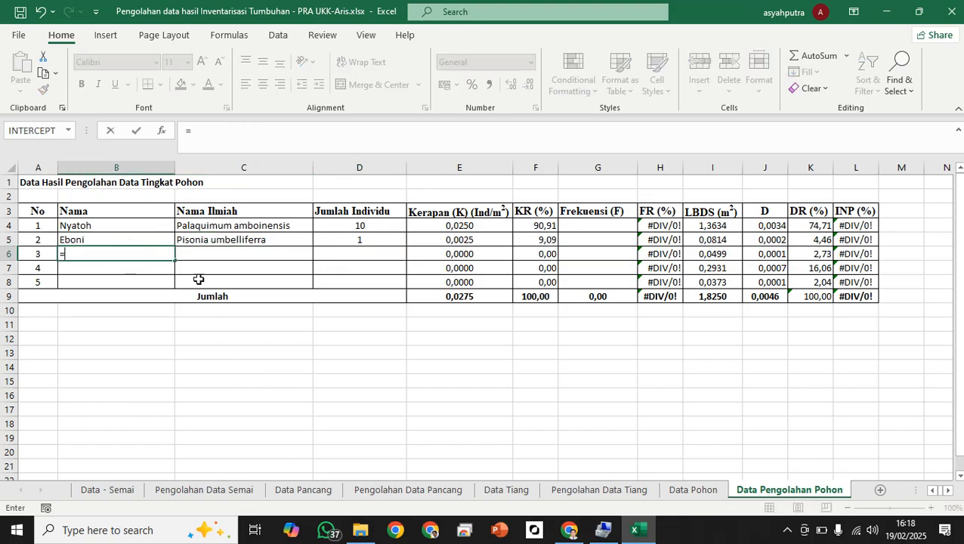
pyautogui.click(670, 490)
pyautogui.click(75, 323)
pyautogui.press('Return')
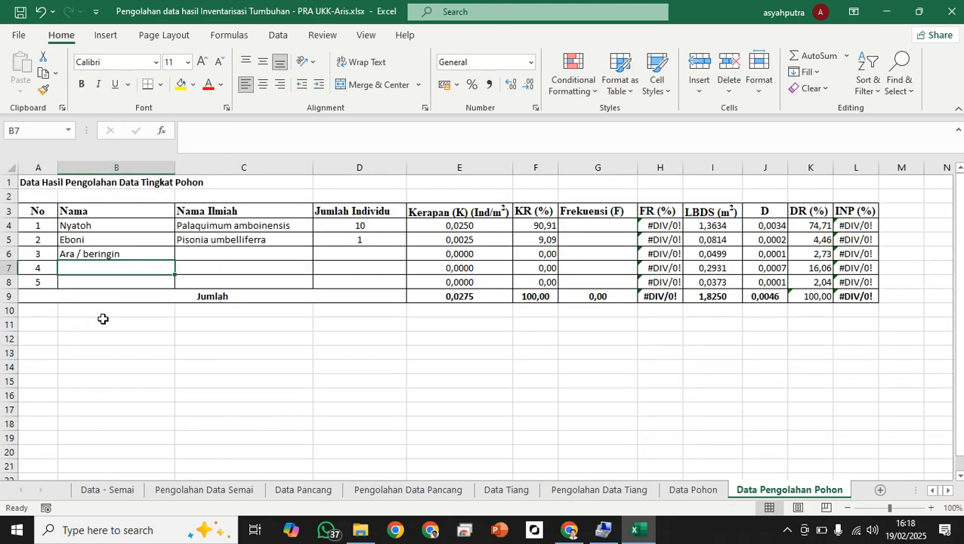
# - Extend the Ara / beringin link into the Nama Ilmiah column and enter 1 as its Jumlah Individu
pyautogui.click(163, 258)
pyautogui.moveTo(176, 261); pyautogui.dragTo(302, 260)
pyautogui.click(383, 261)
pyautogui.write('1')
pyautogui.press('Return')
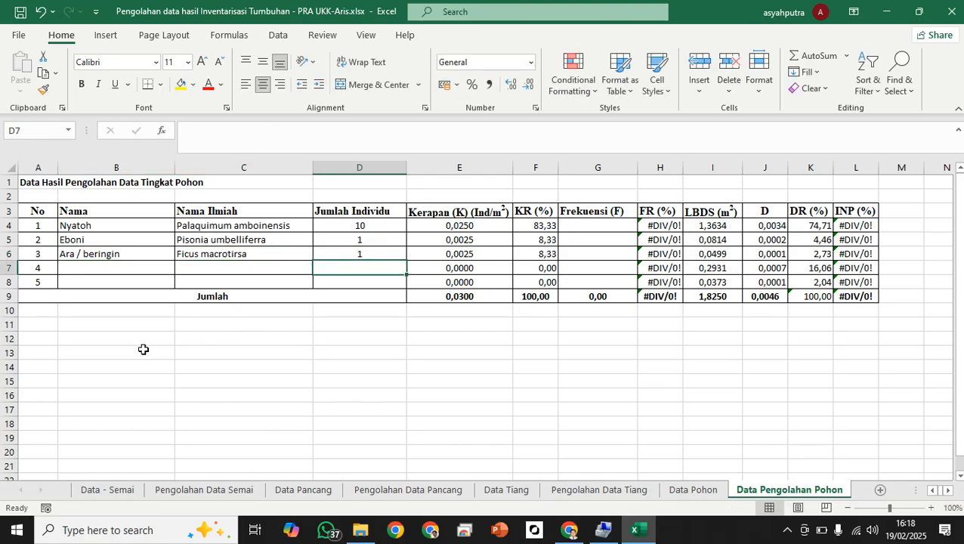
# - Link the fourth species name in B7 to Matoa in B14 of Data Pohon
pyautogui.click(76, 267)
pyautogui.click(687, 491)
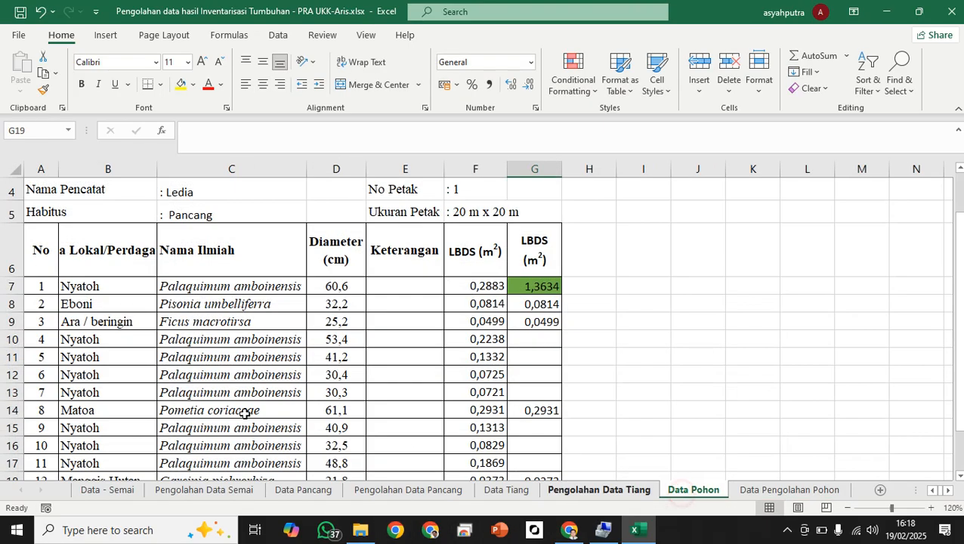
pyautogui.scroll(-2, 151, 378)
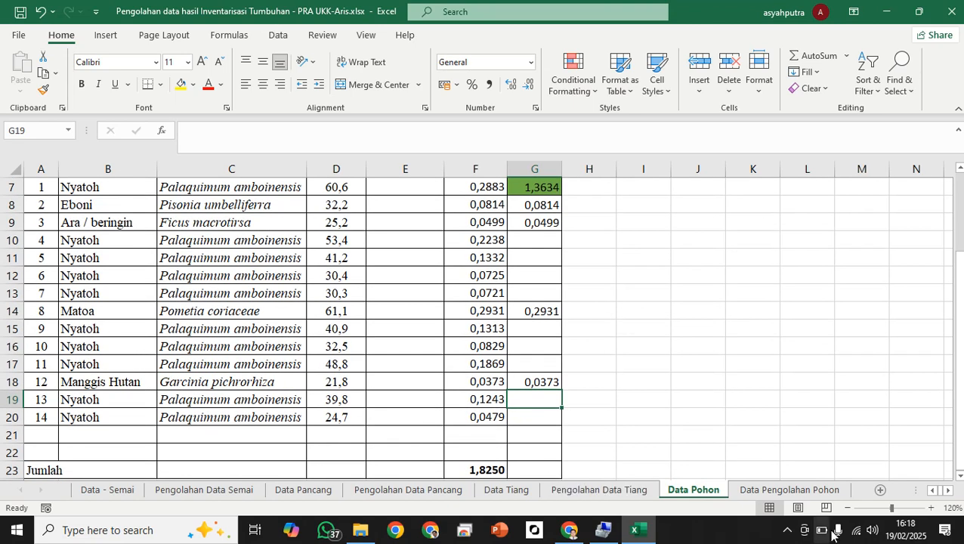
pyautogui.click(789, 489)
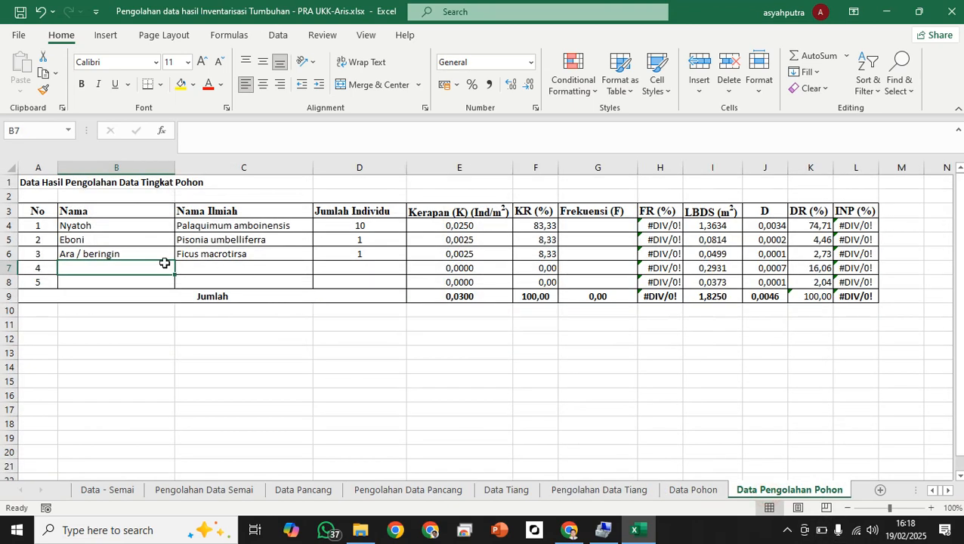
pyautogui.write('=')
pyautogui.click(692, 490)
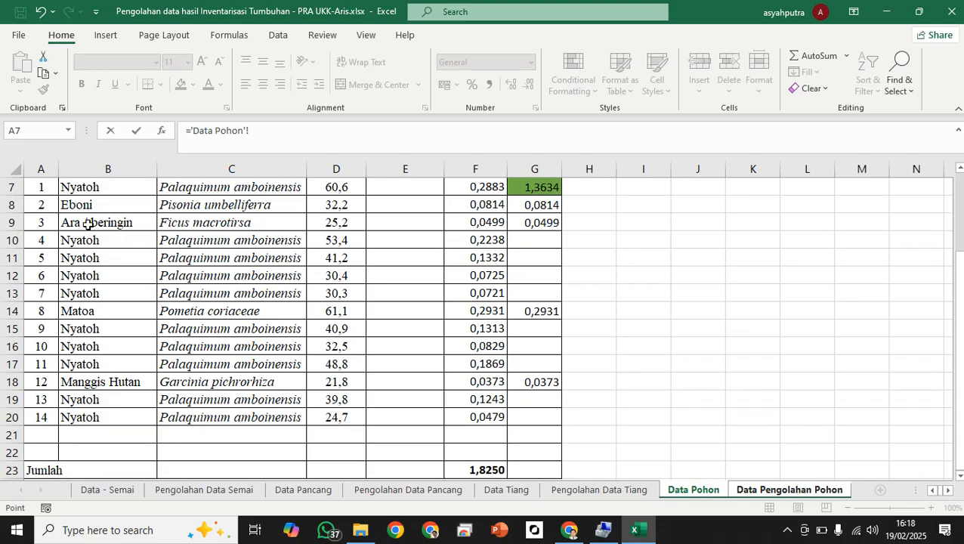
pyautogui.click(85, 313)
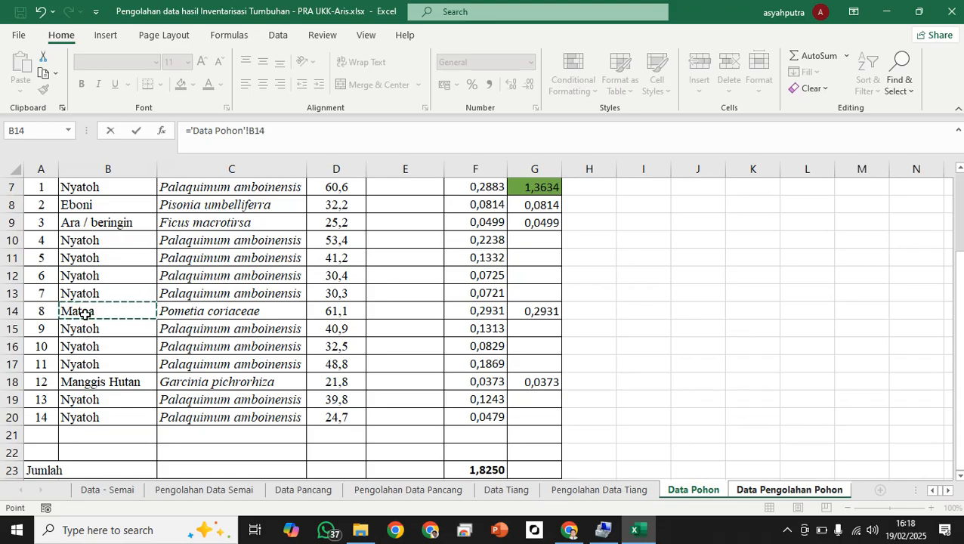
pyautogui.press('Return')
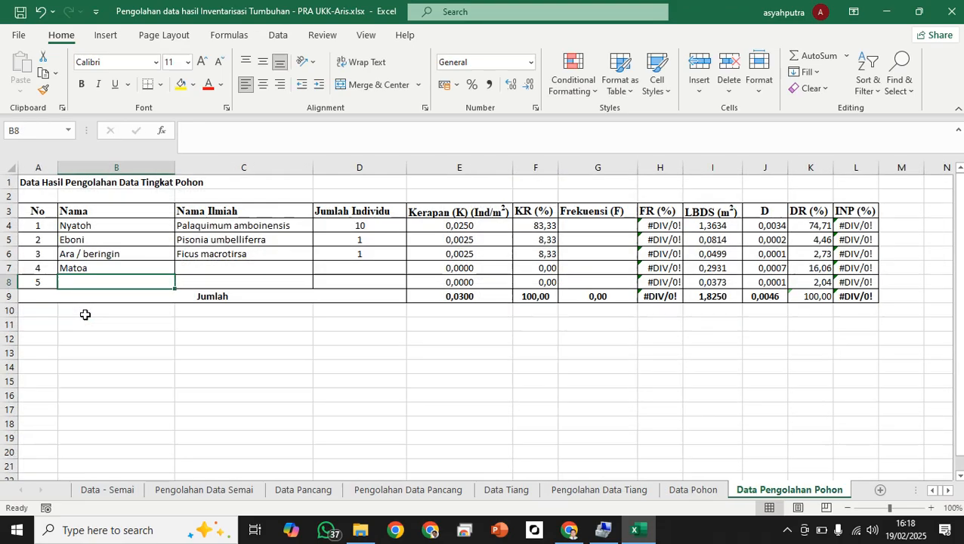
# - Extend the Matoa link into the Nama Ilmiah column and enter 1 as its Jumlah Individu
pyautogui.click(155, 269)
pyautogui.moveTo(176, 275); pyautogui.dragTo(300, 278)
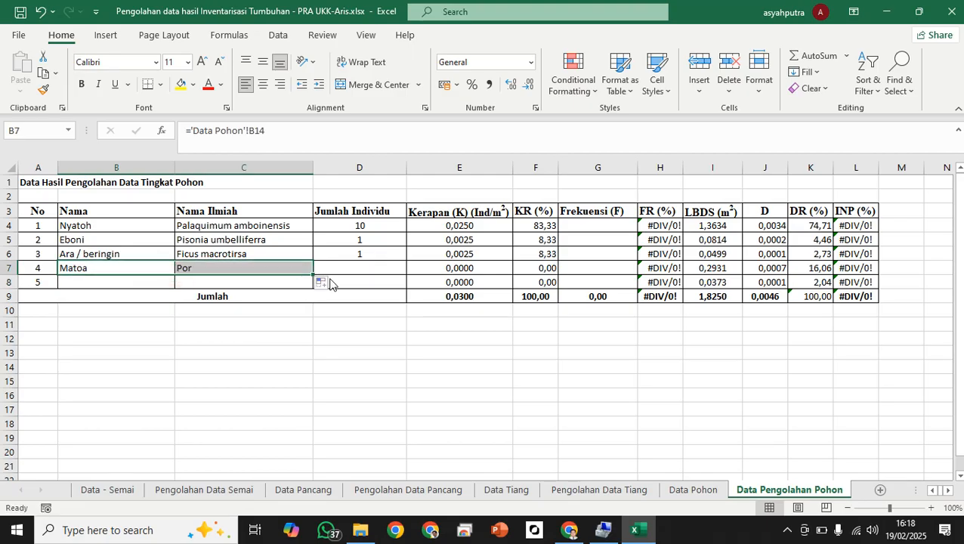
pyautogui.click(357, 267)
pyautogui.write('1')
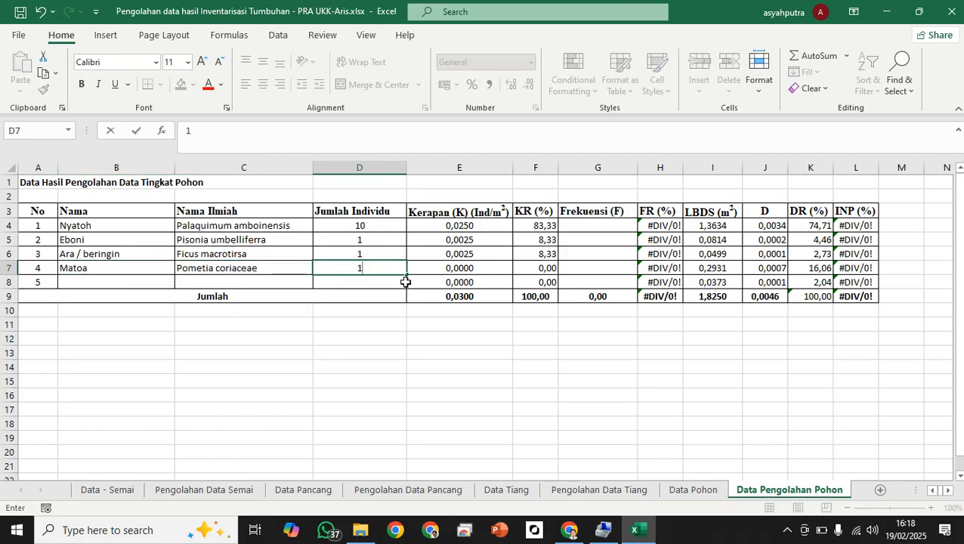
# - Link the fifth species name in B8 to Manggis Hutan in B18 of Data Pohon
pyautogui.click(98, 278)
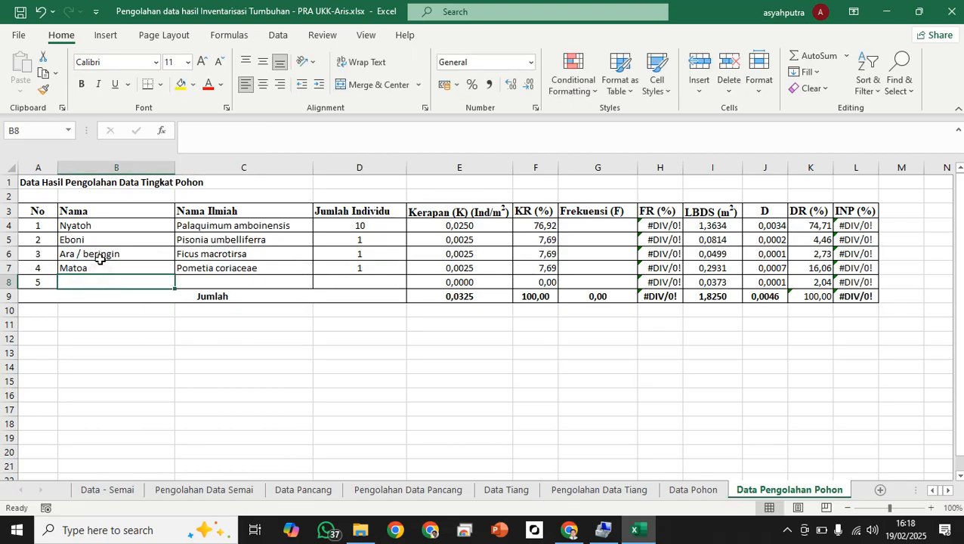
pyautogui.write('=')
pyautogui.click(689, 489)
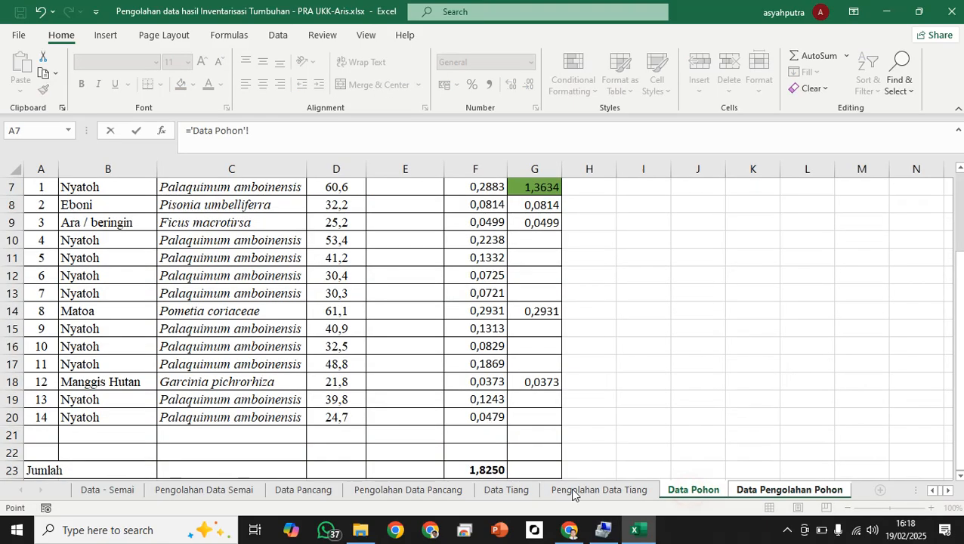
pyautogui.click(96, 379)
pyautogui.press('Return')
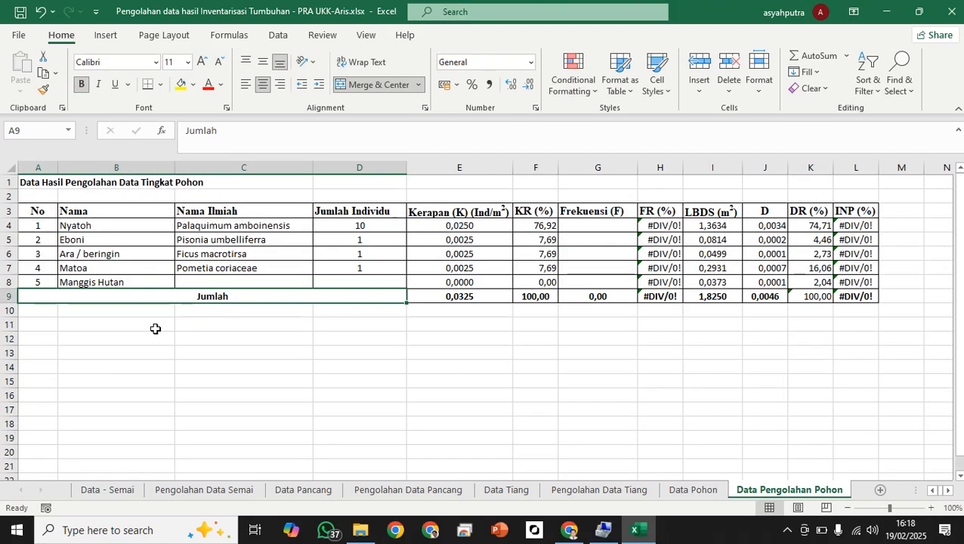
# - Extend the Manggis Hutan link into the Nama Ilmiah column and enter 1 as its Jumlah Individu
pyautogui.click(144, 278)
pyautogui.moveTo(177, 291); pyautogui.dragTo(318, 293)
pyautogui.click(338, 280)
pyautogui.write('1')
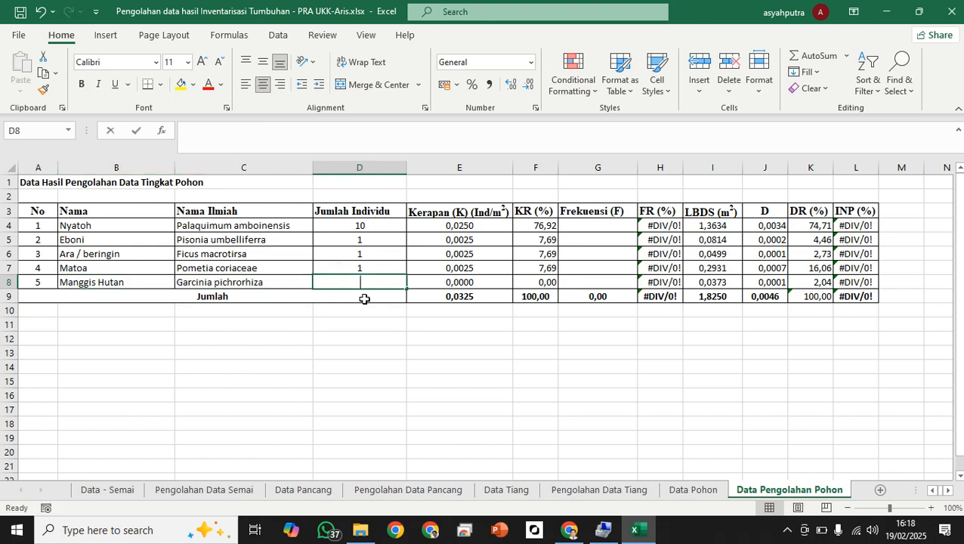
pyautogui.click(383, 344)
# - Italicize the five scientific names in C4:C8
pyautogui.moveTo(225, 226); pyautogui.dragTo(226, 281)
pyautogui.click(99, 85)
pyautogui.click(368, 392)
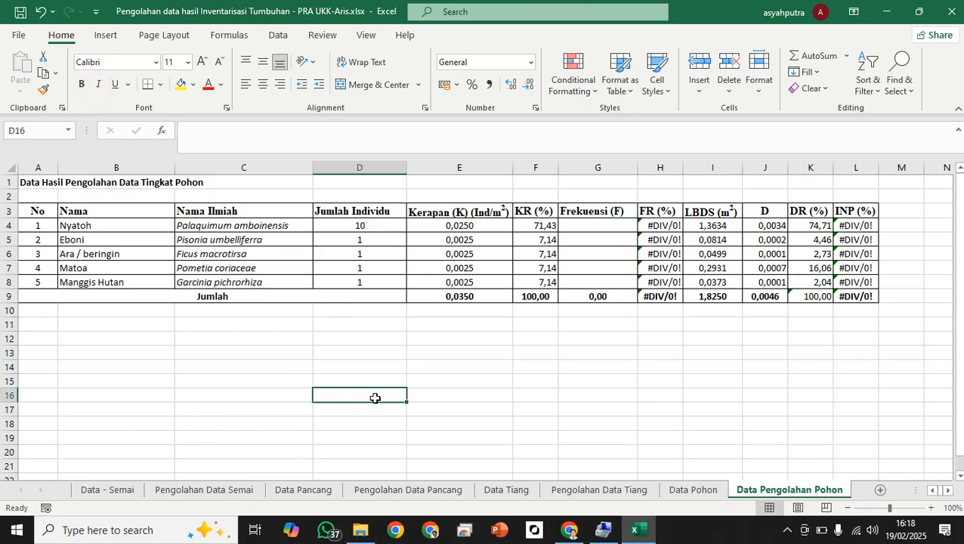
# - Check the Kerapan (K) formulas of all five species in E4:E8 and the KR (%) formula in F4
pyautogui.click(448, 225)
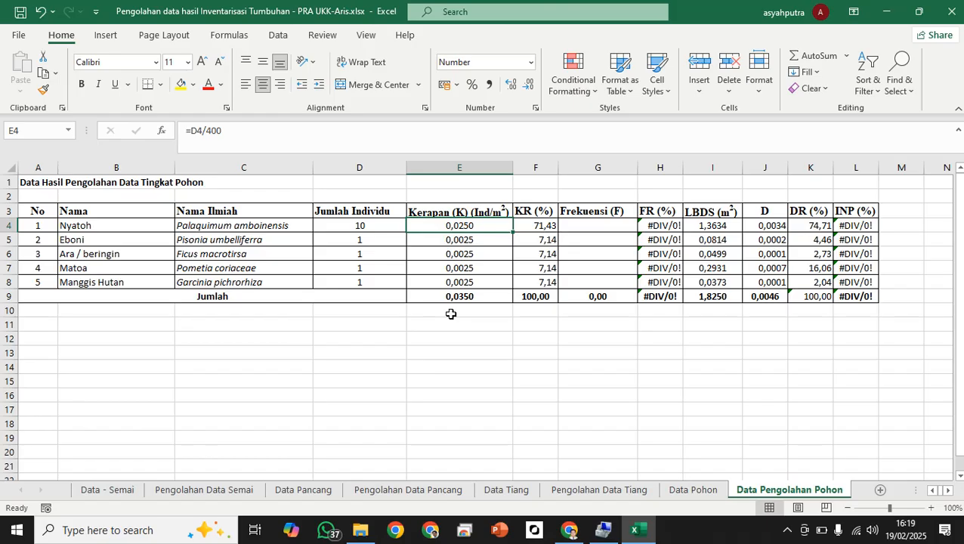
pyautogui.click(471, 238)
pyautogui.click(476, 254)
pyautogui.click(469, 268)
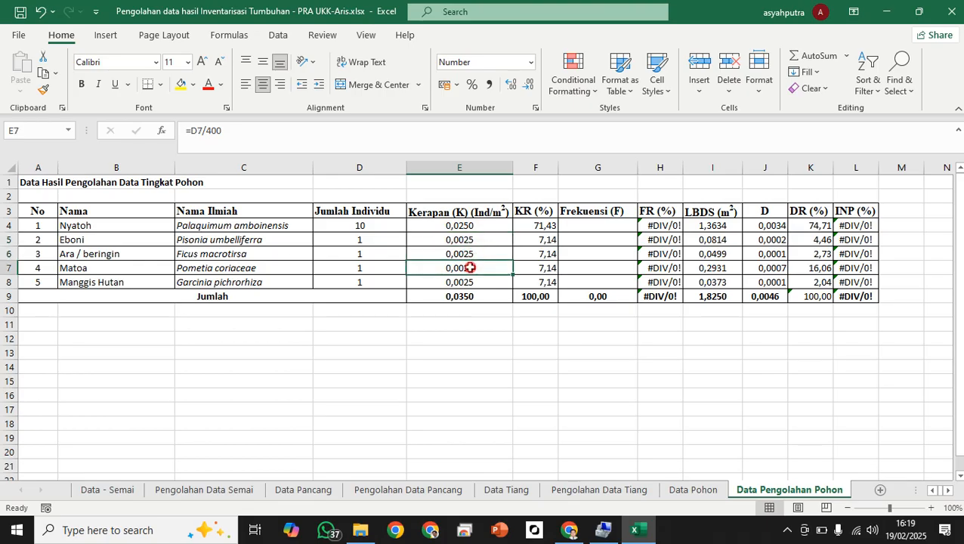
pyautogui.click(467, 282)
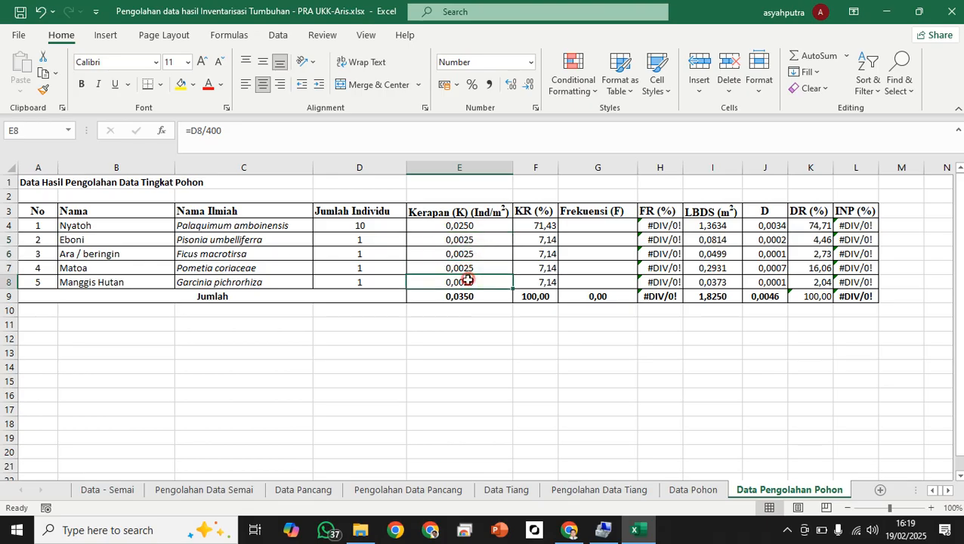
pyautogui.click(549, 228)
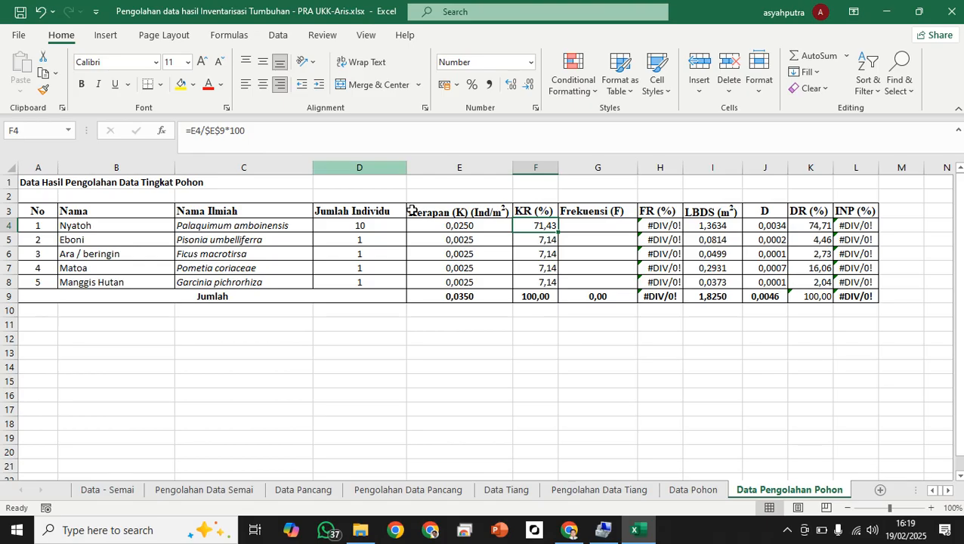
# - Enter the Frekuensi (F) formula =1/1 for Nyatoh in G4 and fill it down to Manggis Hutan in G8
pyautogui.click(580, 227)
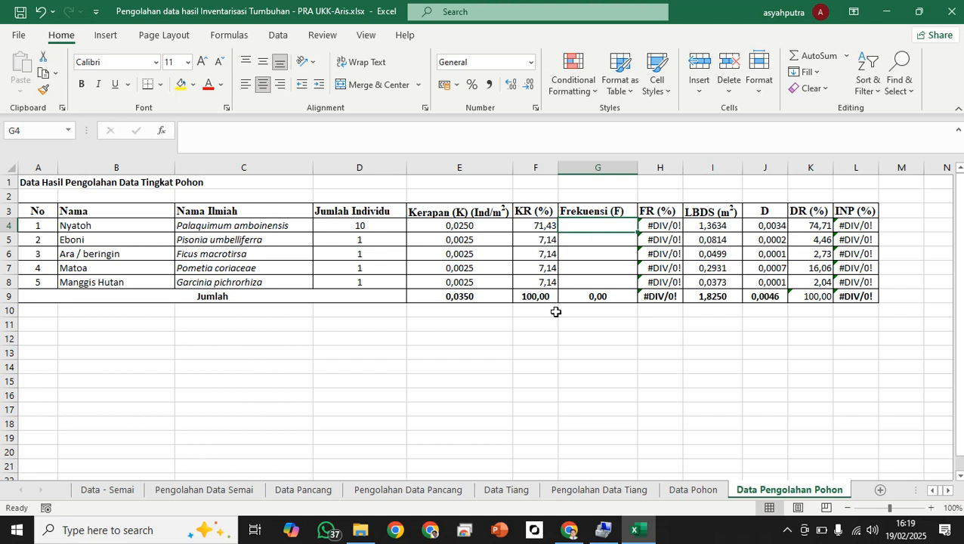
pyautogui.write('=')
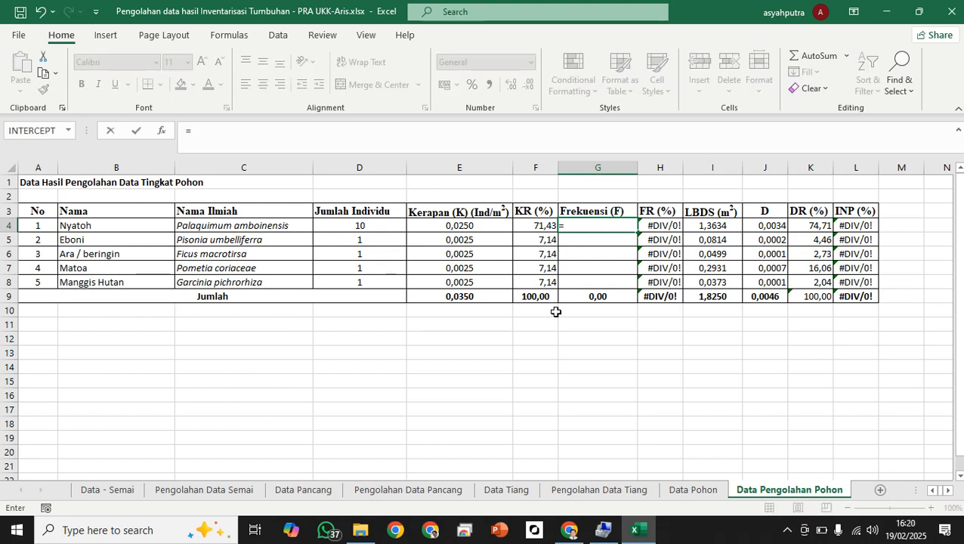
pyautogui.write('1/1')
pyautogui.press('Return')
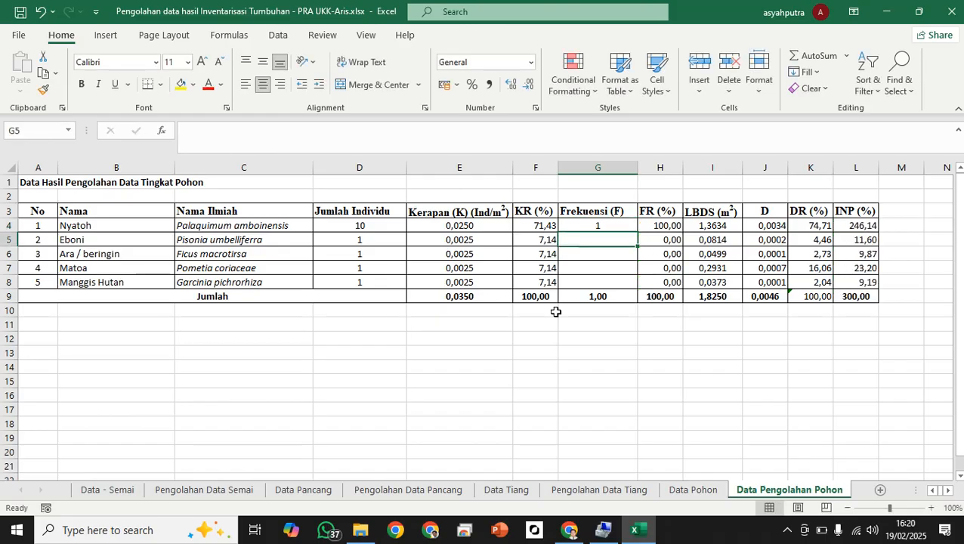
pyautogui.click(602, 225)
pyautogui.moveTo(637, 232); pyautogui.dragTo(638, 287)
pyautogui.click(660, 382)
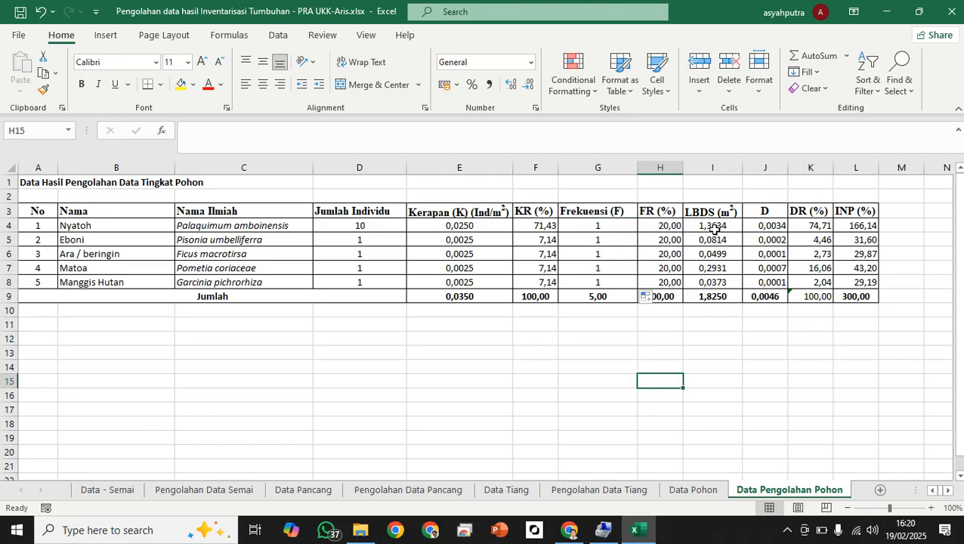
# - Check the LBDS formula in I4 and the Frekuensi (F) formula in G4, and save the workbook
pyautogui.click(713, 227)
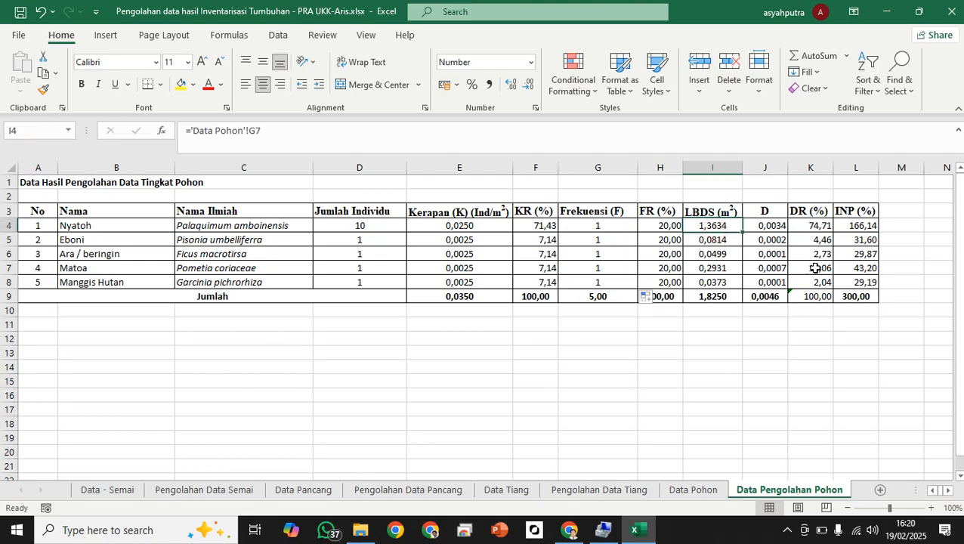
pyautogui.click(793, 409)
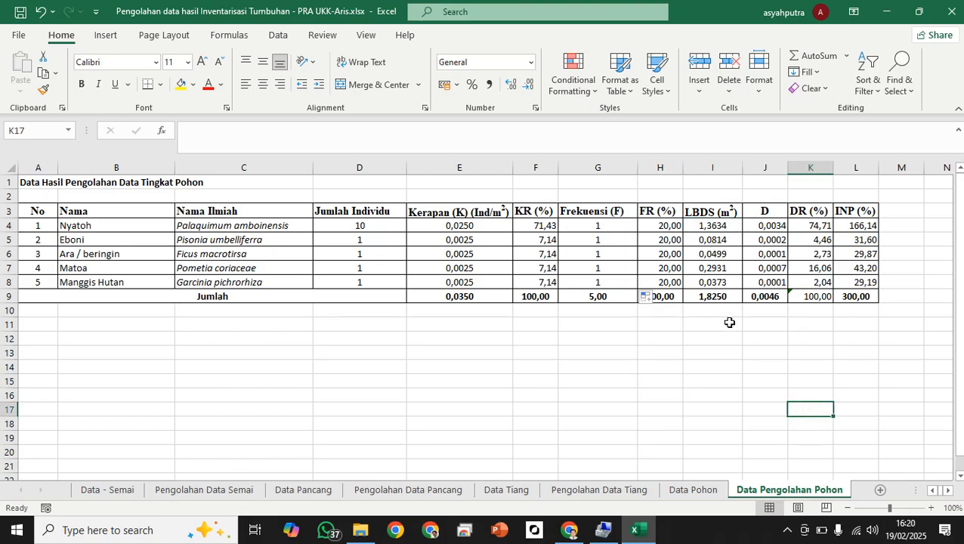
pyautogui.click(705, 226)
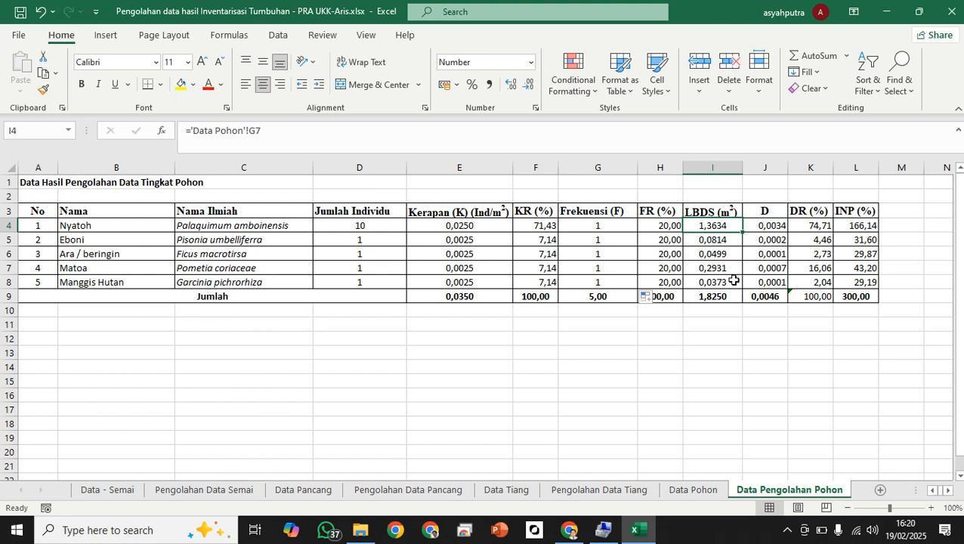
pyautogui.click(593, 225)
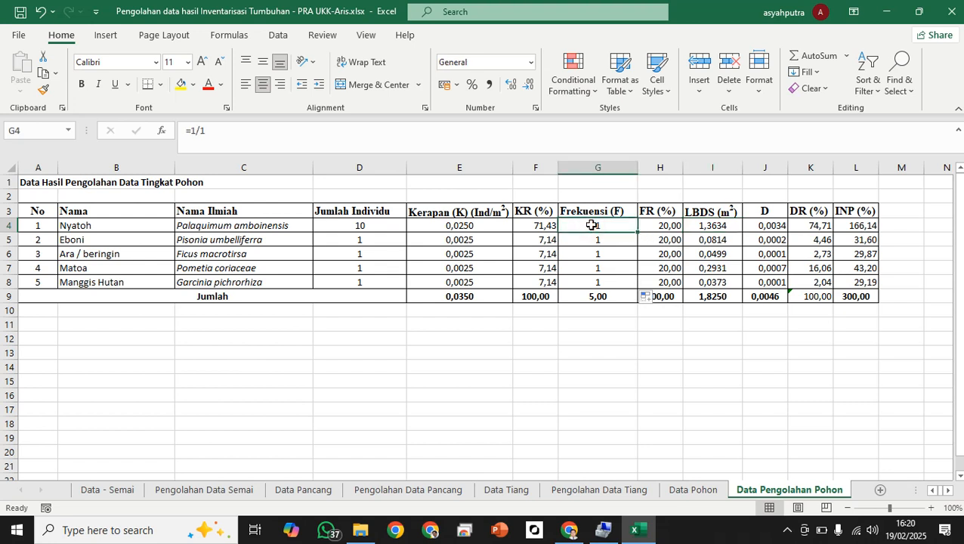
pyautogui.click(22, 13)
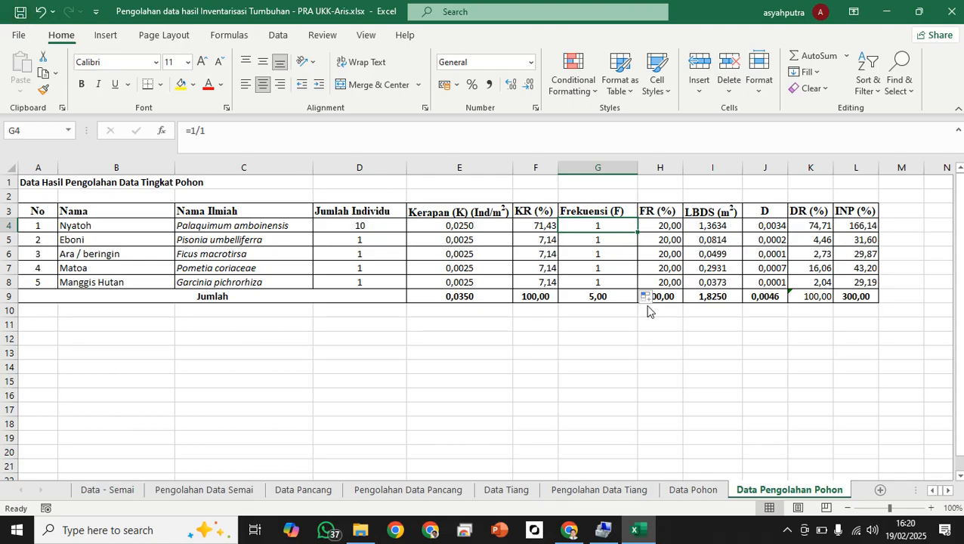